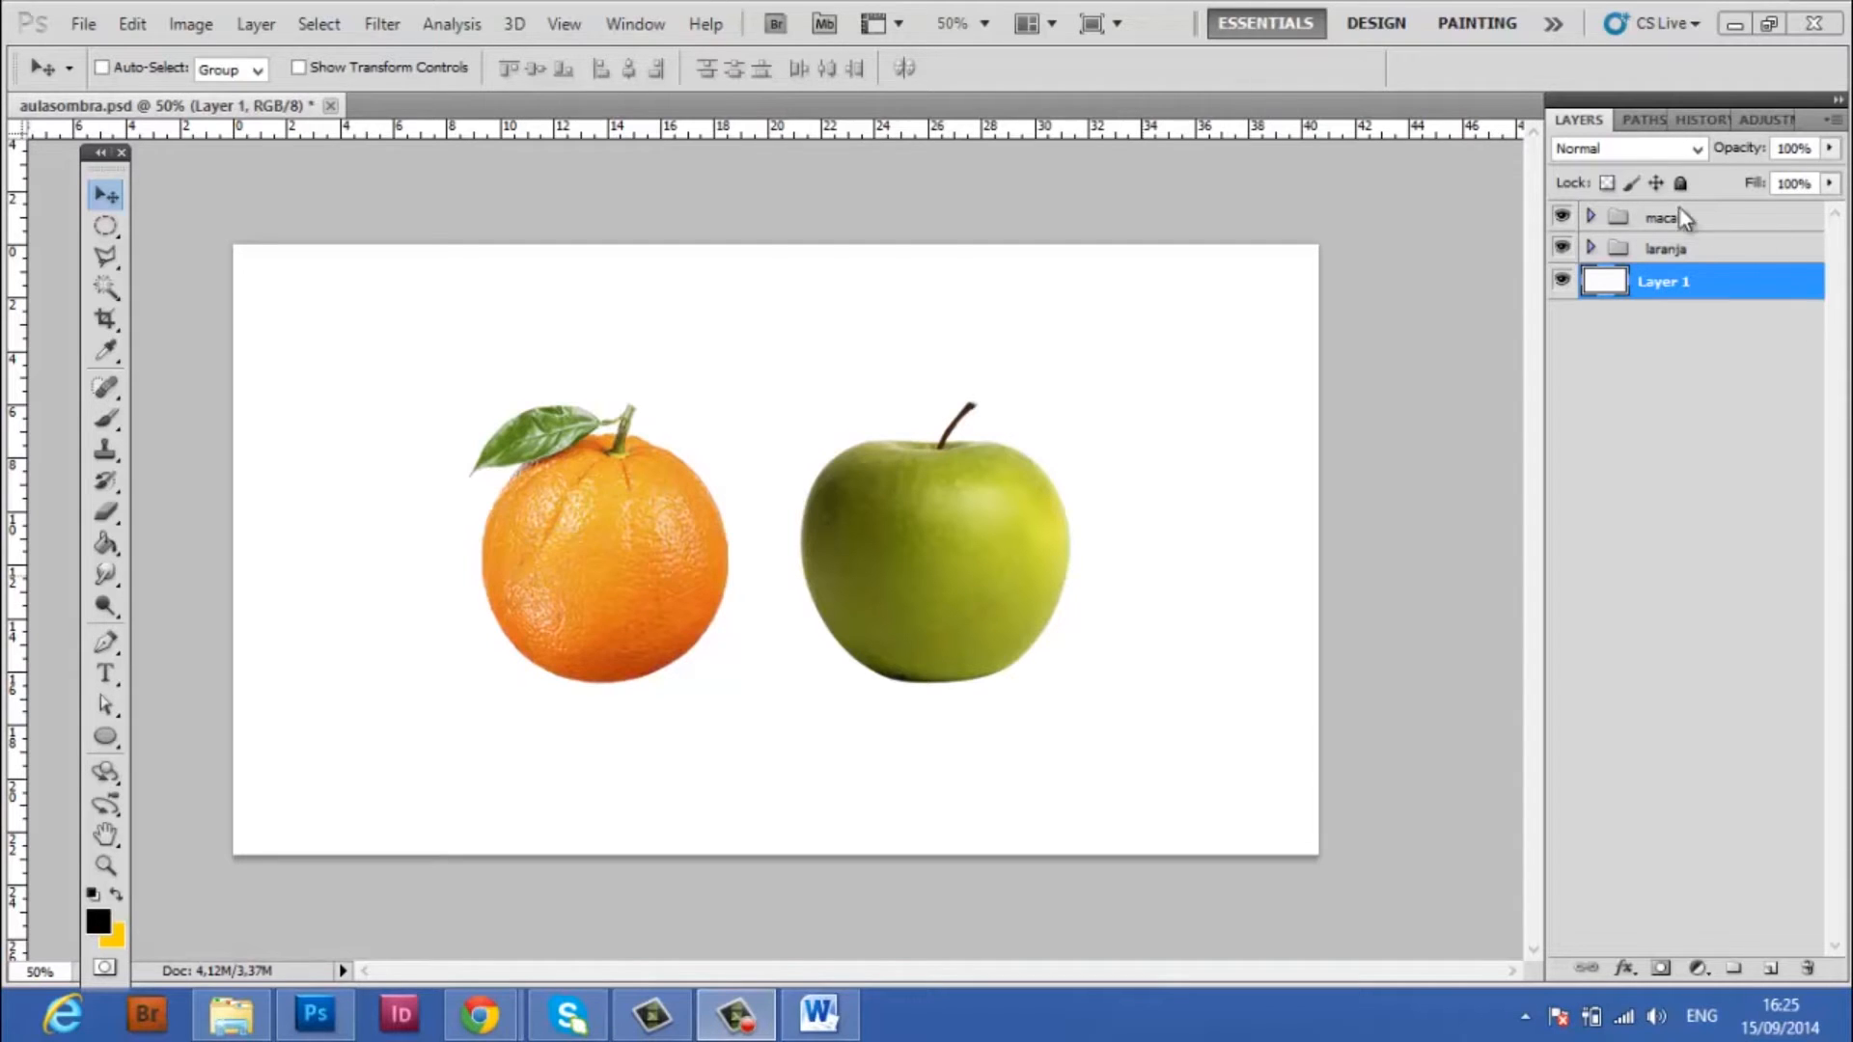
Toggle the visibility of the maca and laranja groups to check which fruit each one contains
click(107, 227)
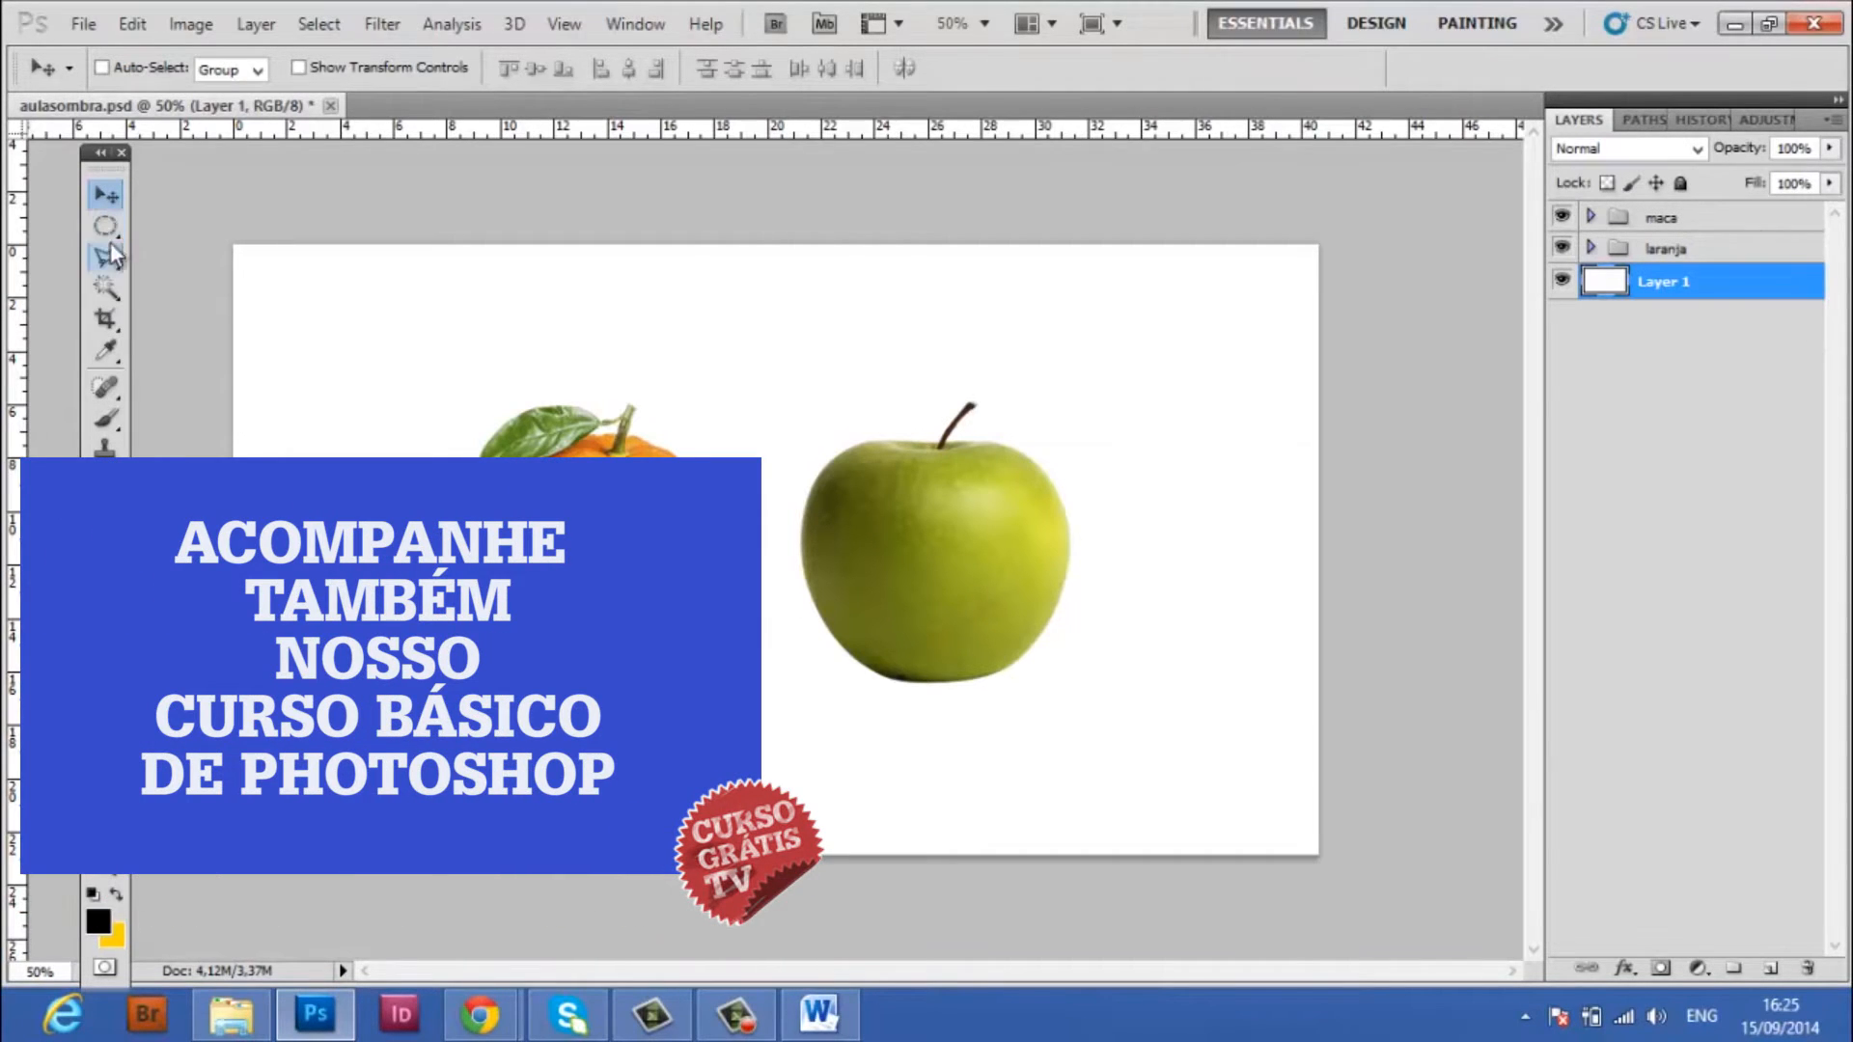
click(102, 225)
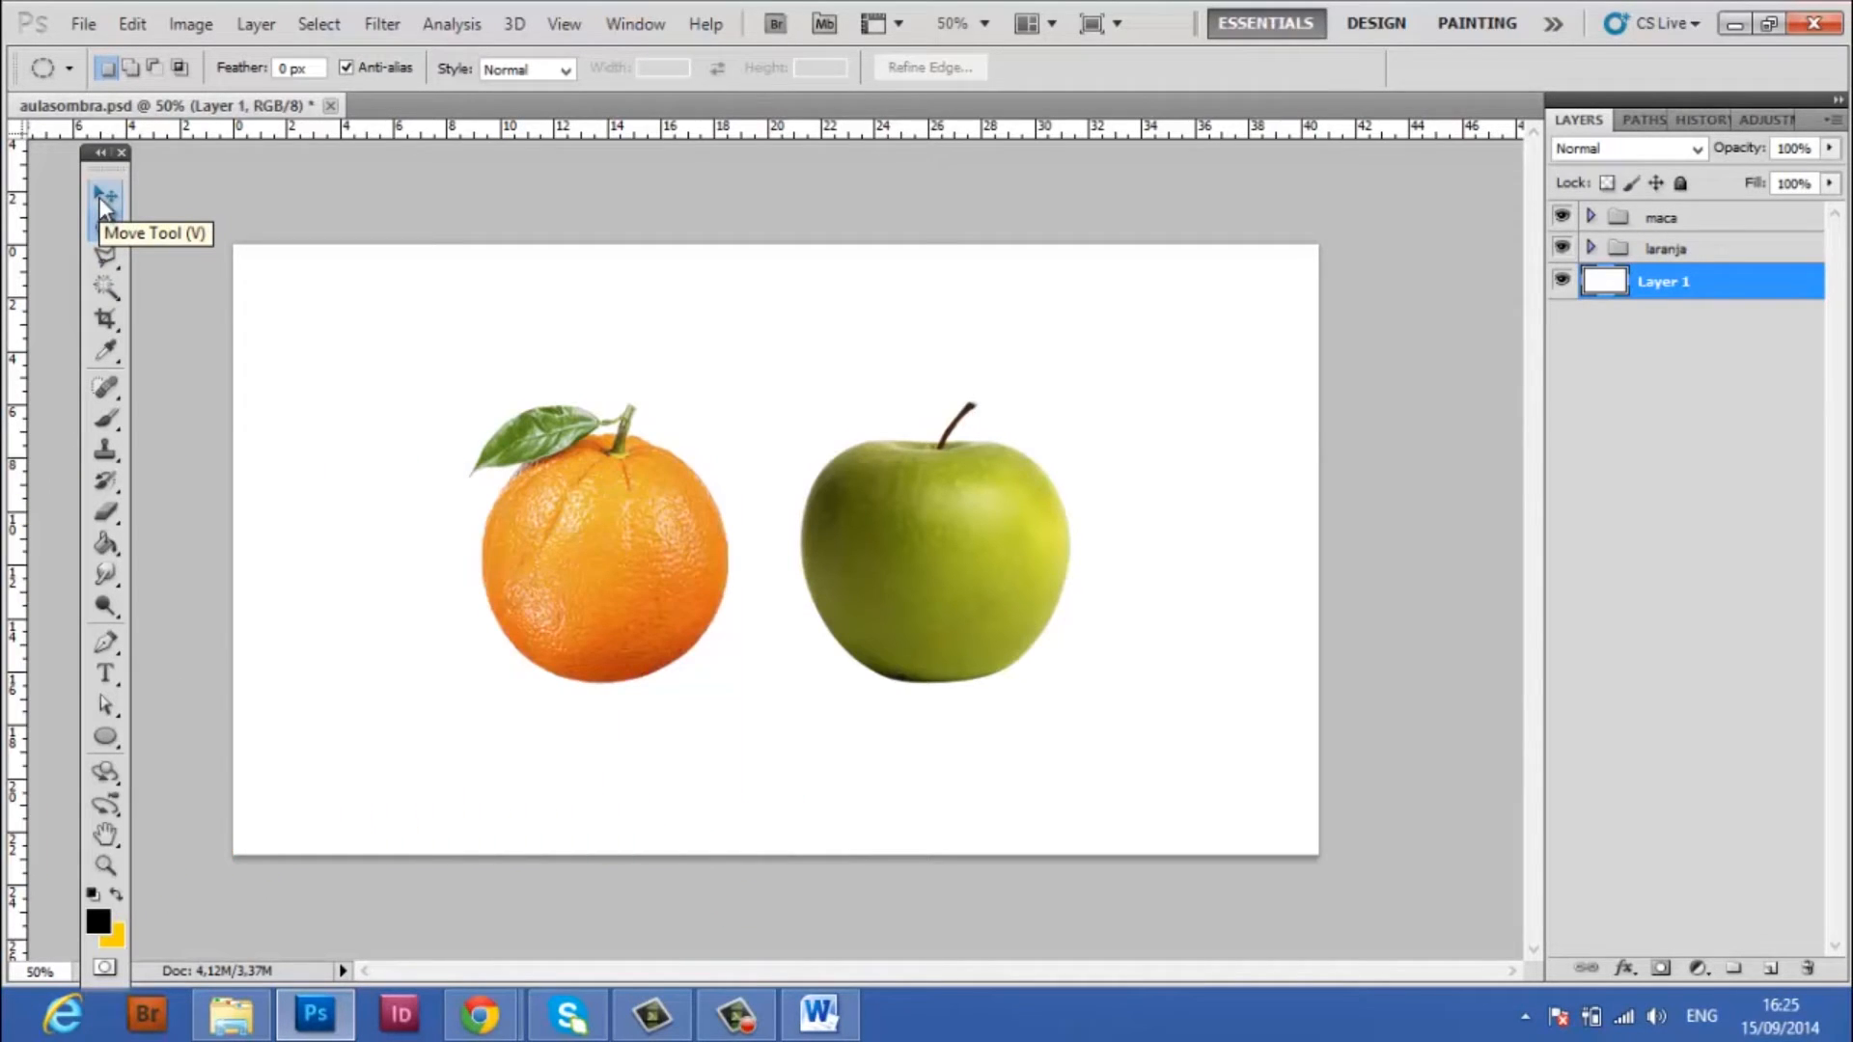
click(1718, 222)
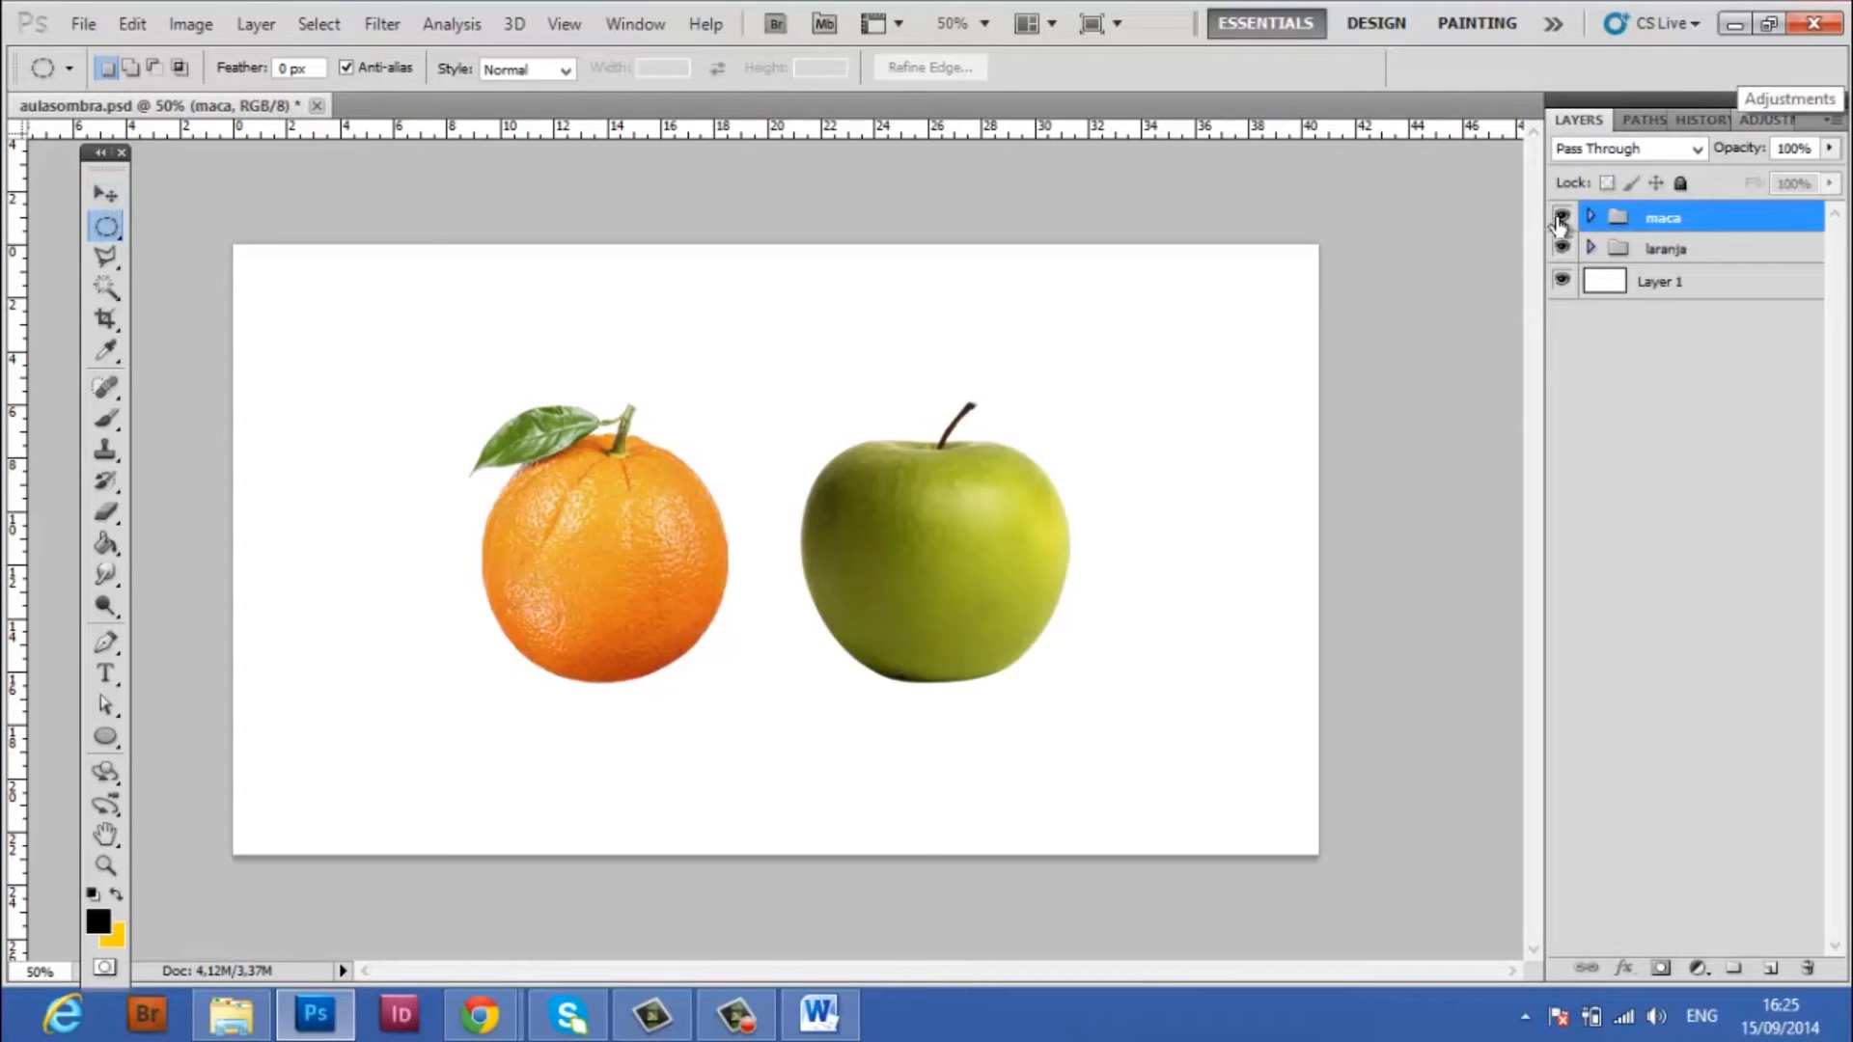
click(1560, 218)
click(1561, 218)
click(1560, 248)
click(1561, 248)
click(1563, 249)
click(1563, 249)
click(1561, 218)
click(1560, 218)
click(1696, 245)
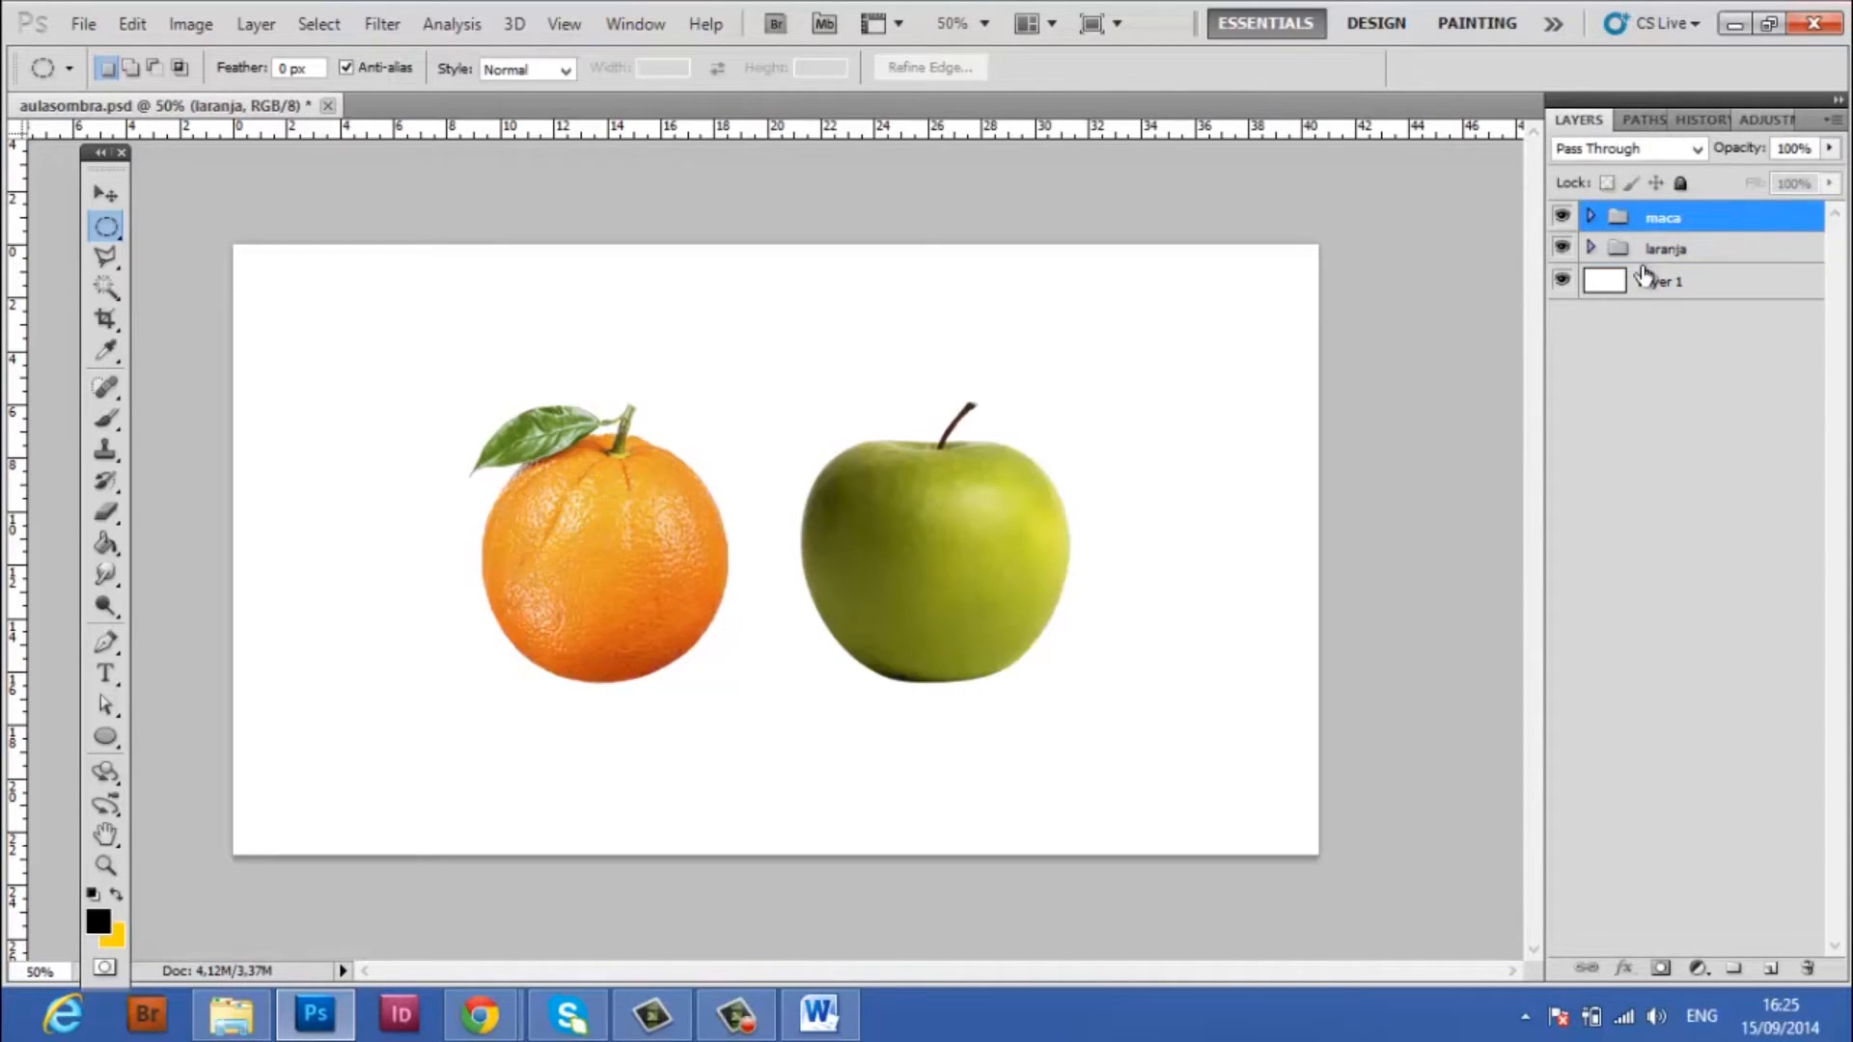
Move the maca group so the apple overlaps the orange, and check each fruit alone by toggling the groups' visibility
click(104, 196)
drag(992, 547, 801, 615)
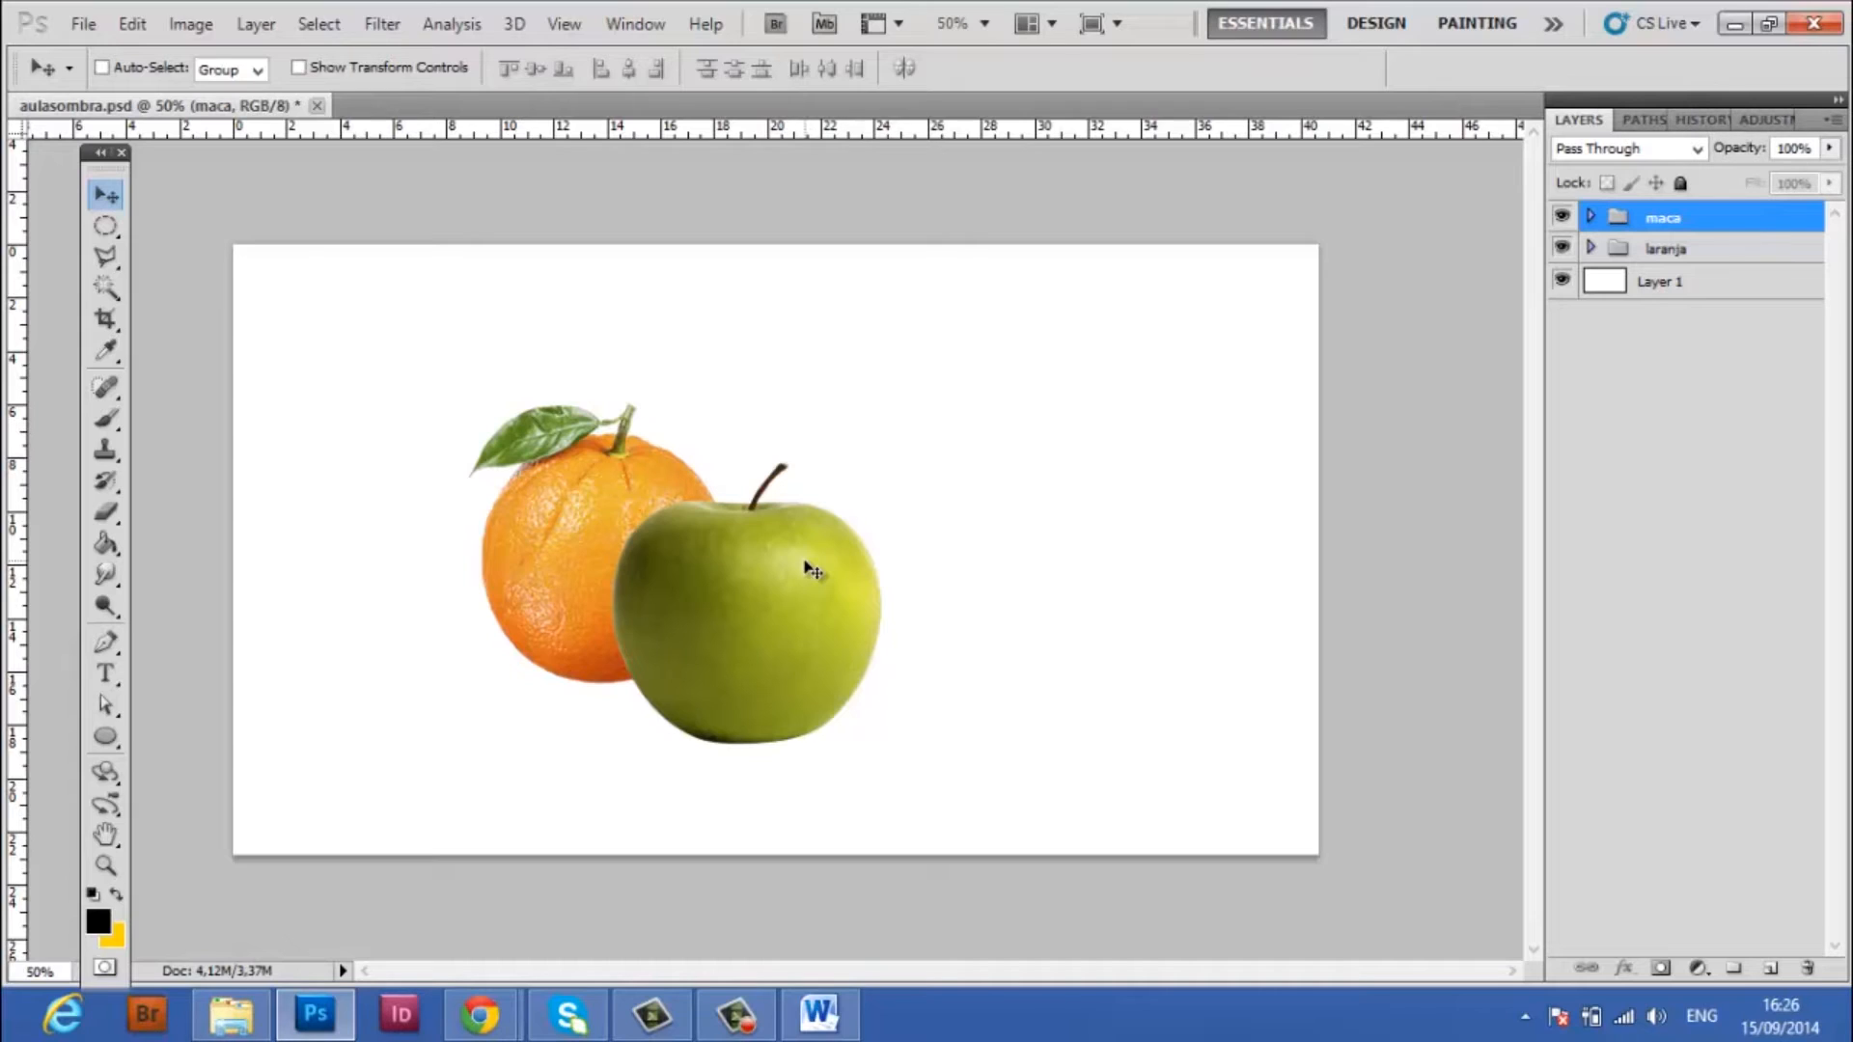
click(1561, 218)
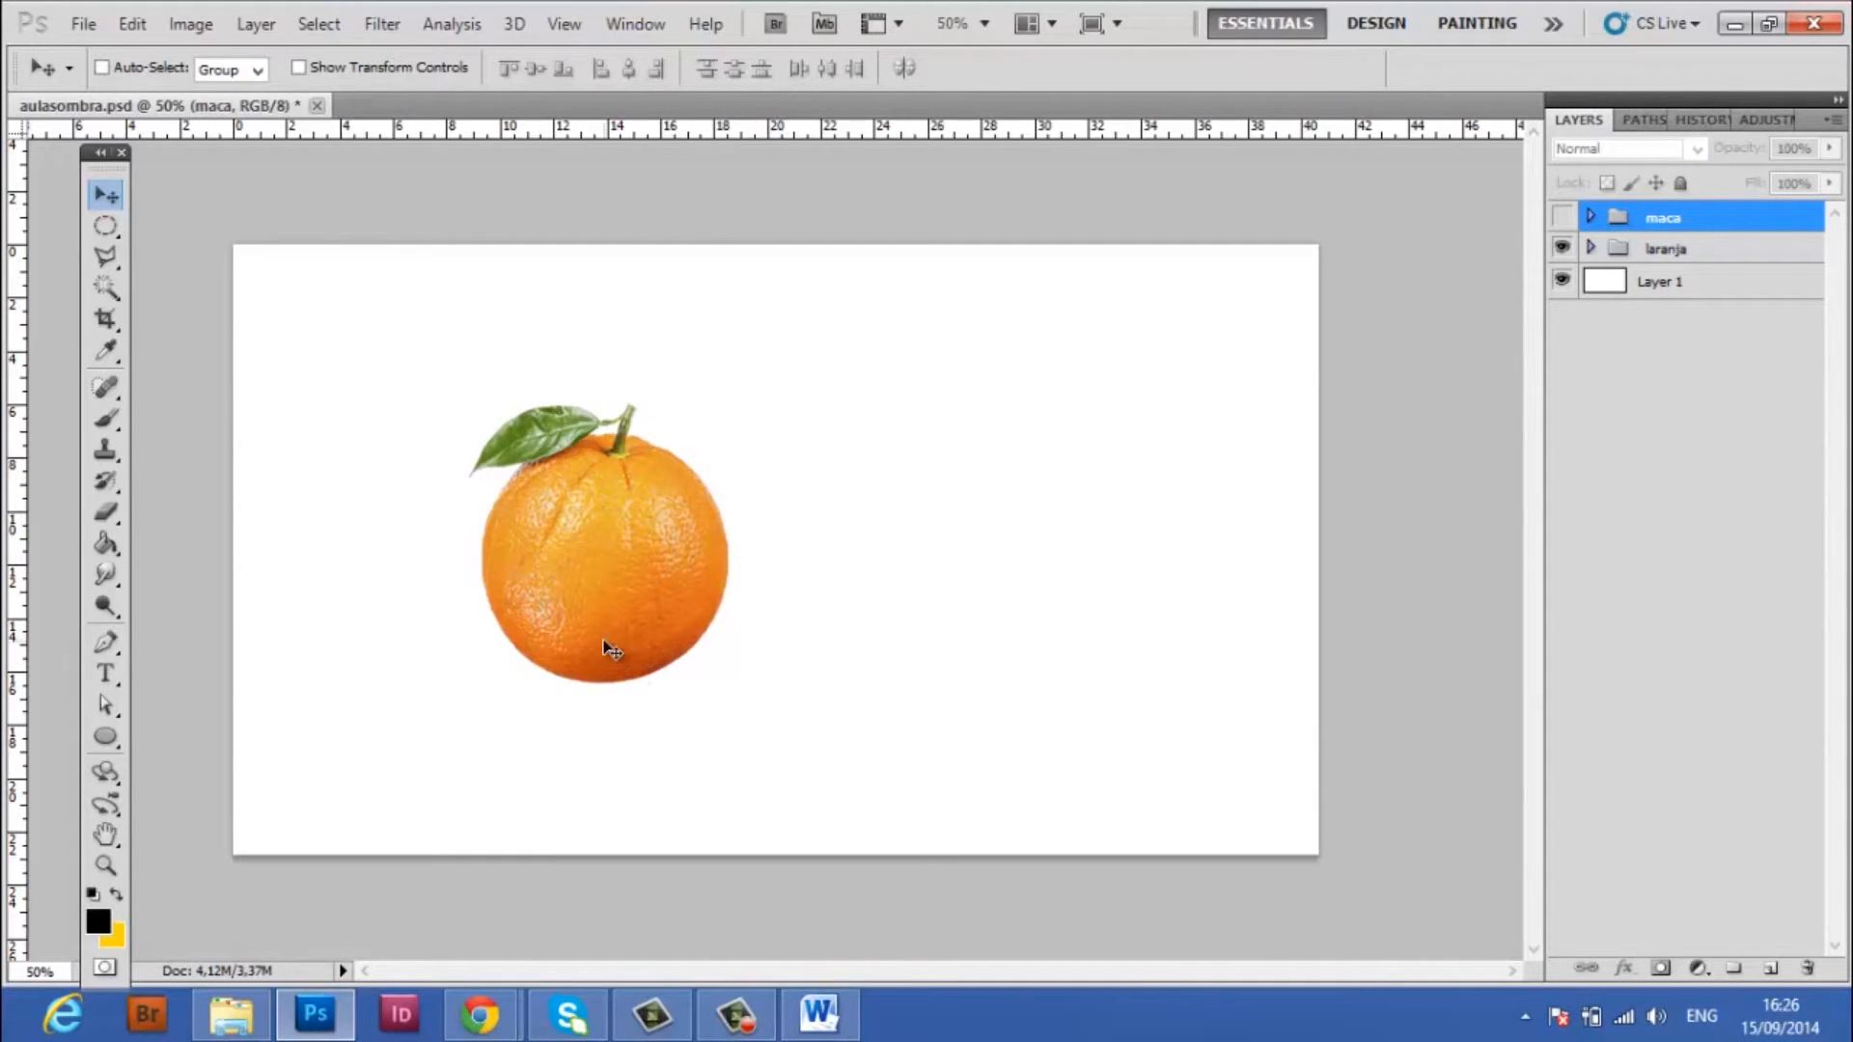
click(1562, 249)
click(1561, 218)
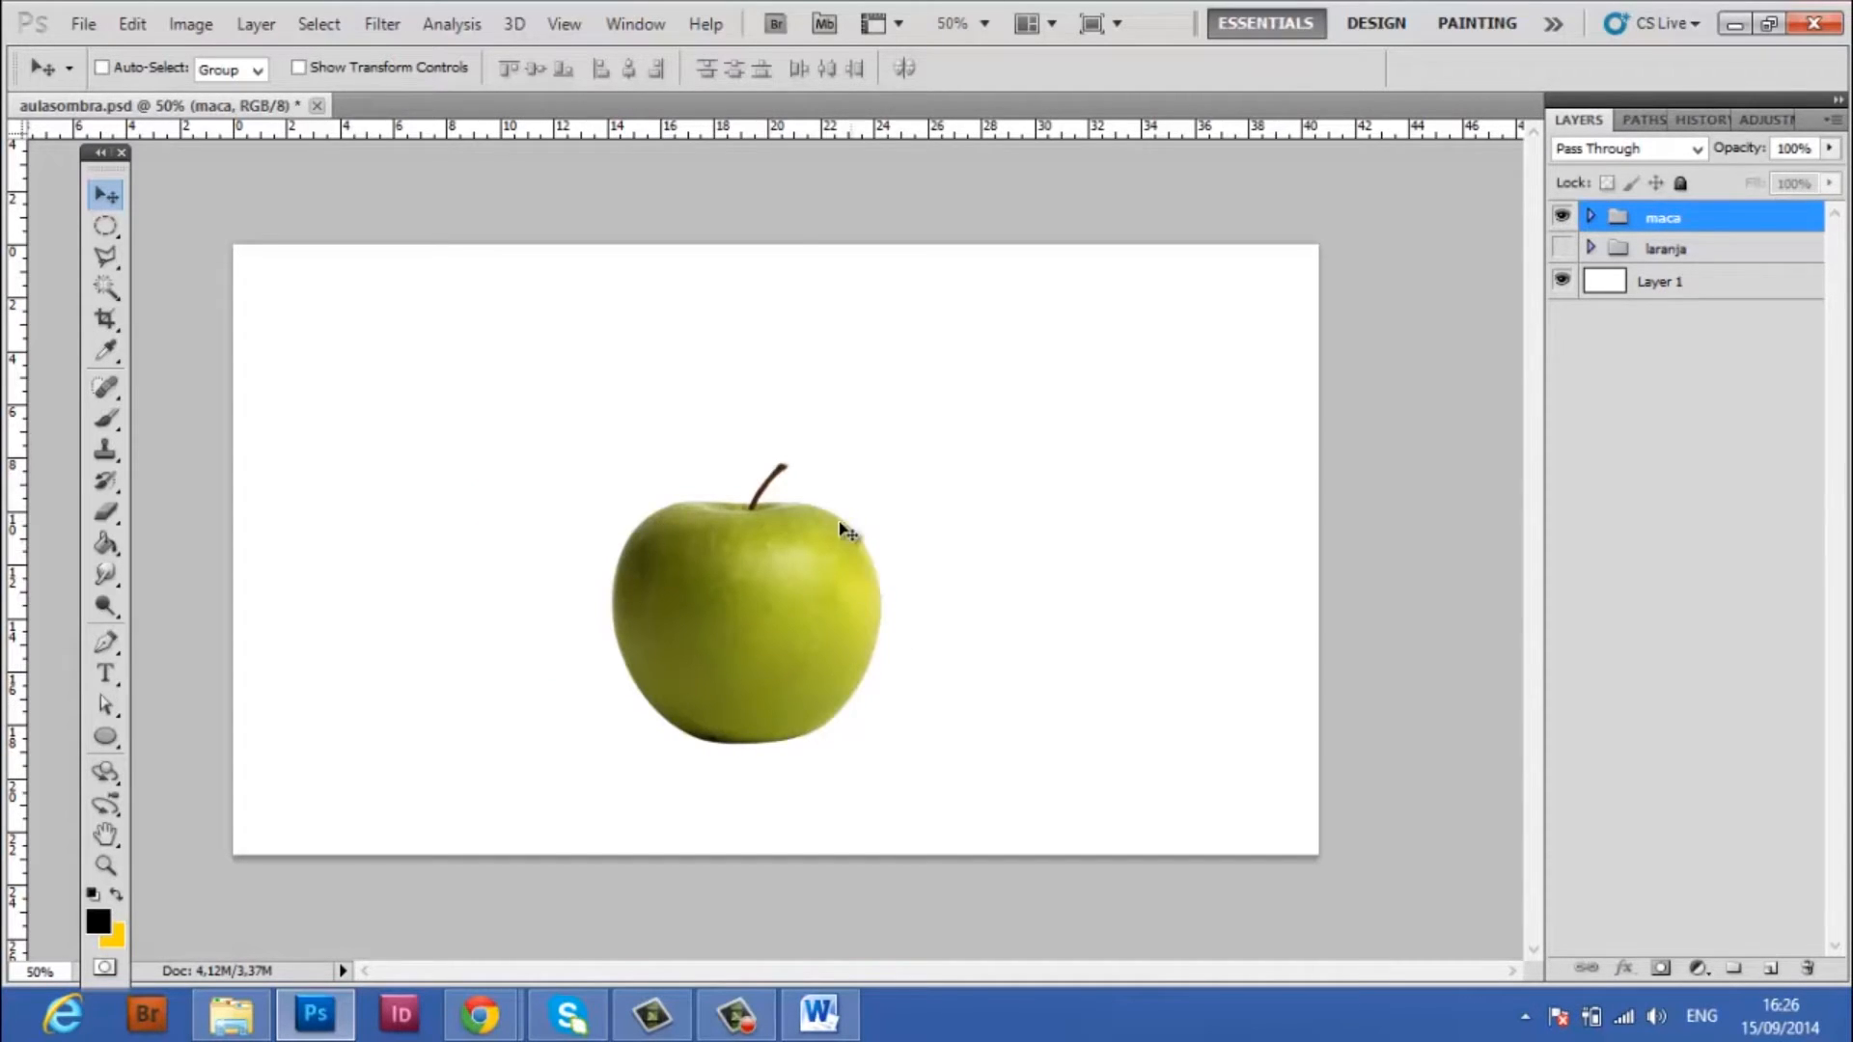
click(1561, 248)
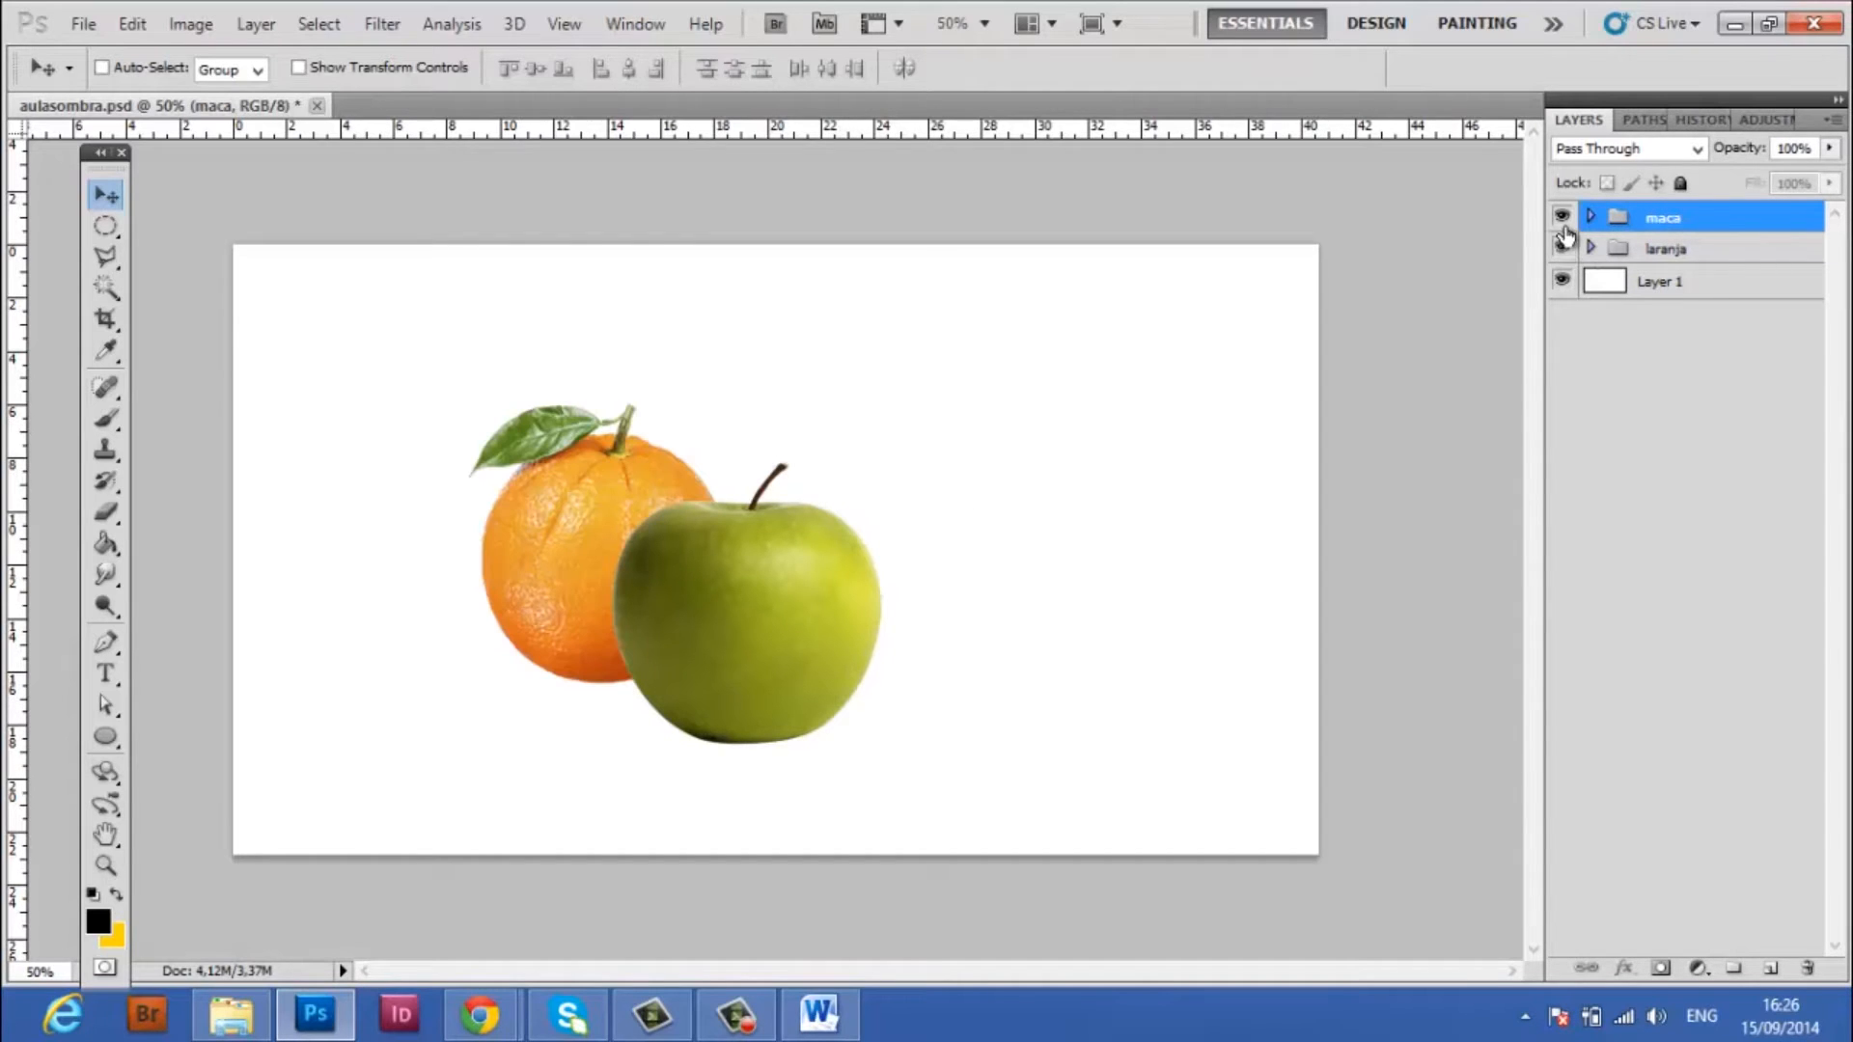
Revert the document to the Delete Guide history state to undo the apple's move
click(1691, 119)
click(1705, 464)
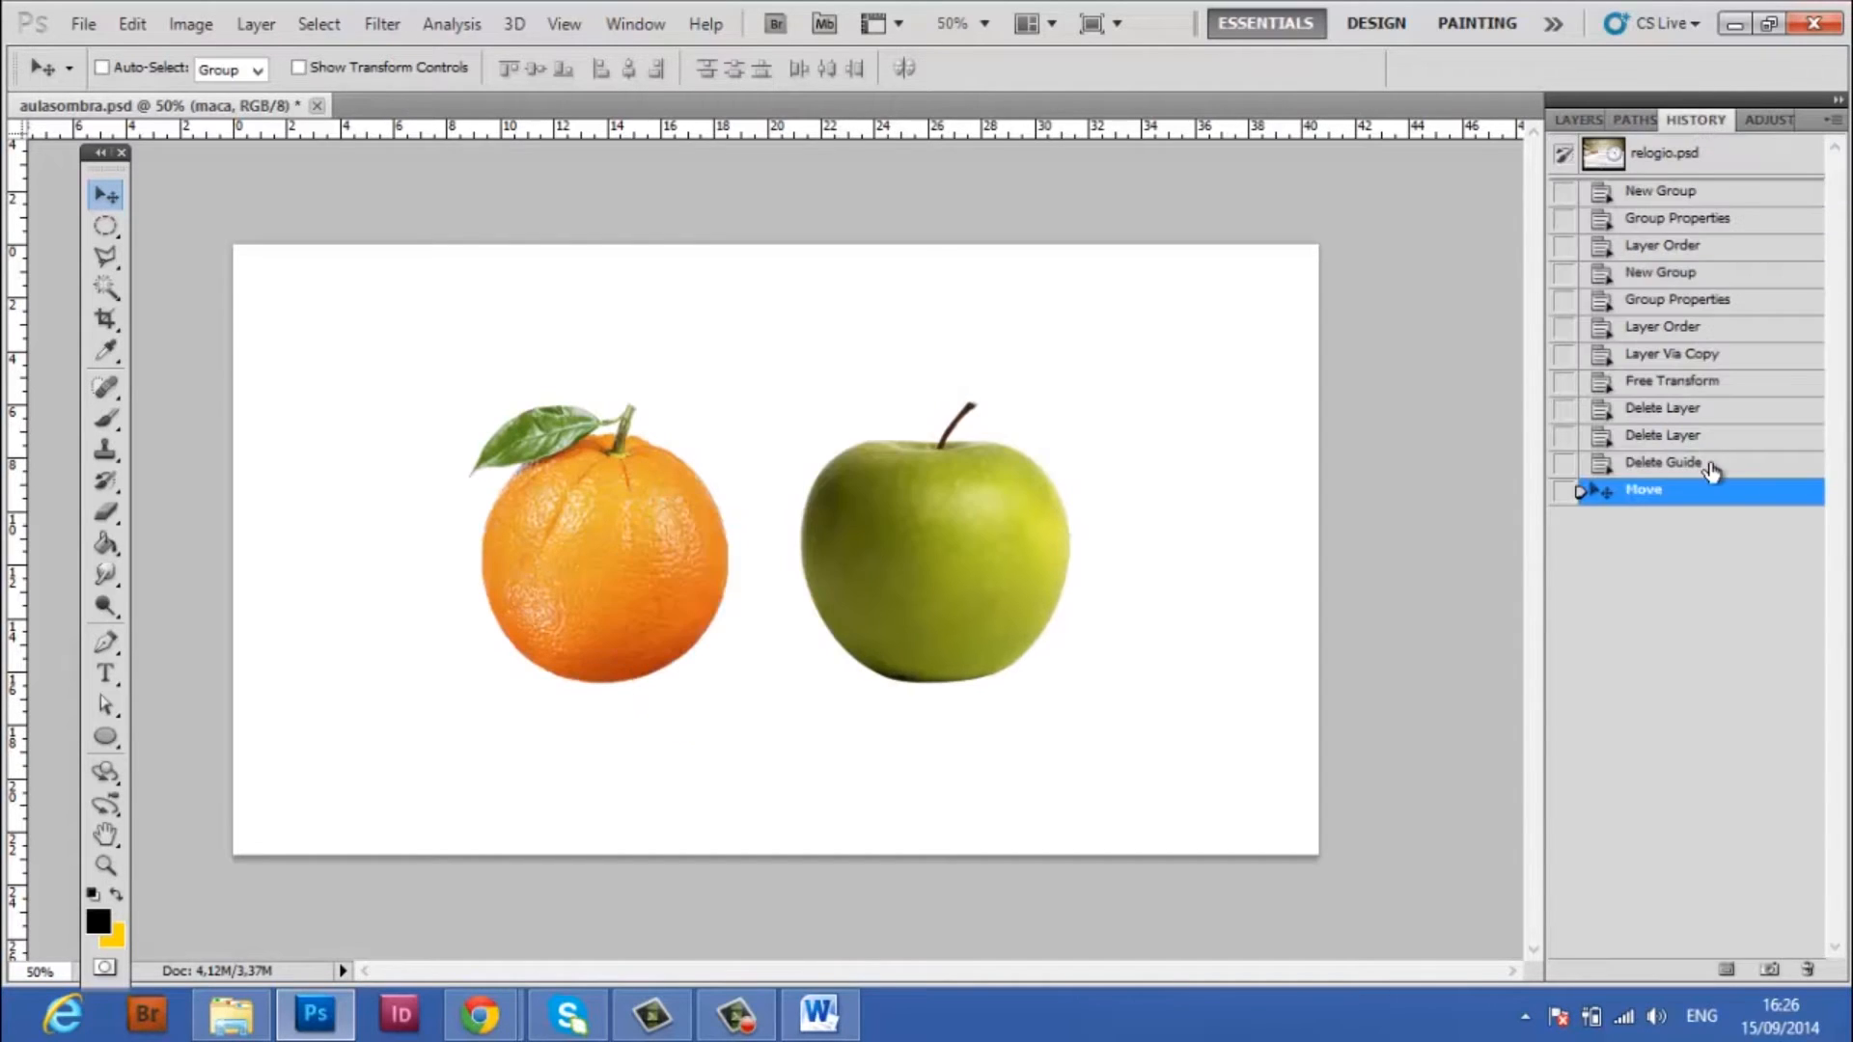
click(1579, 120)
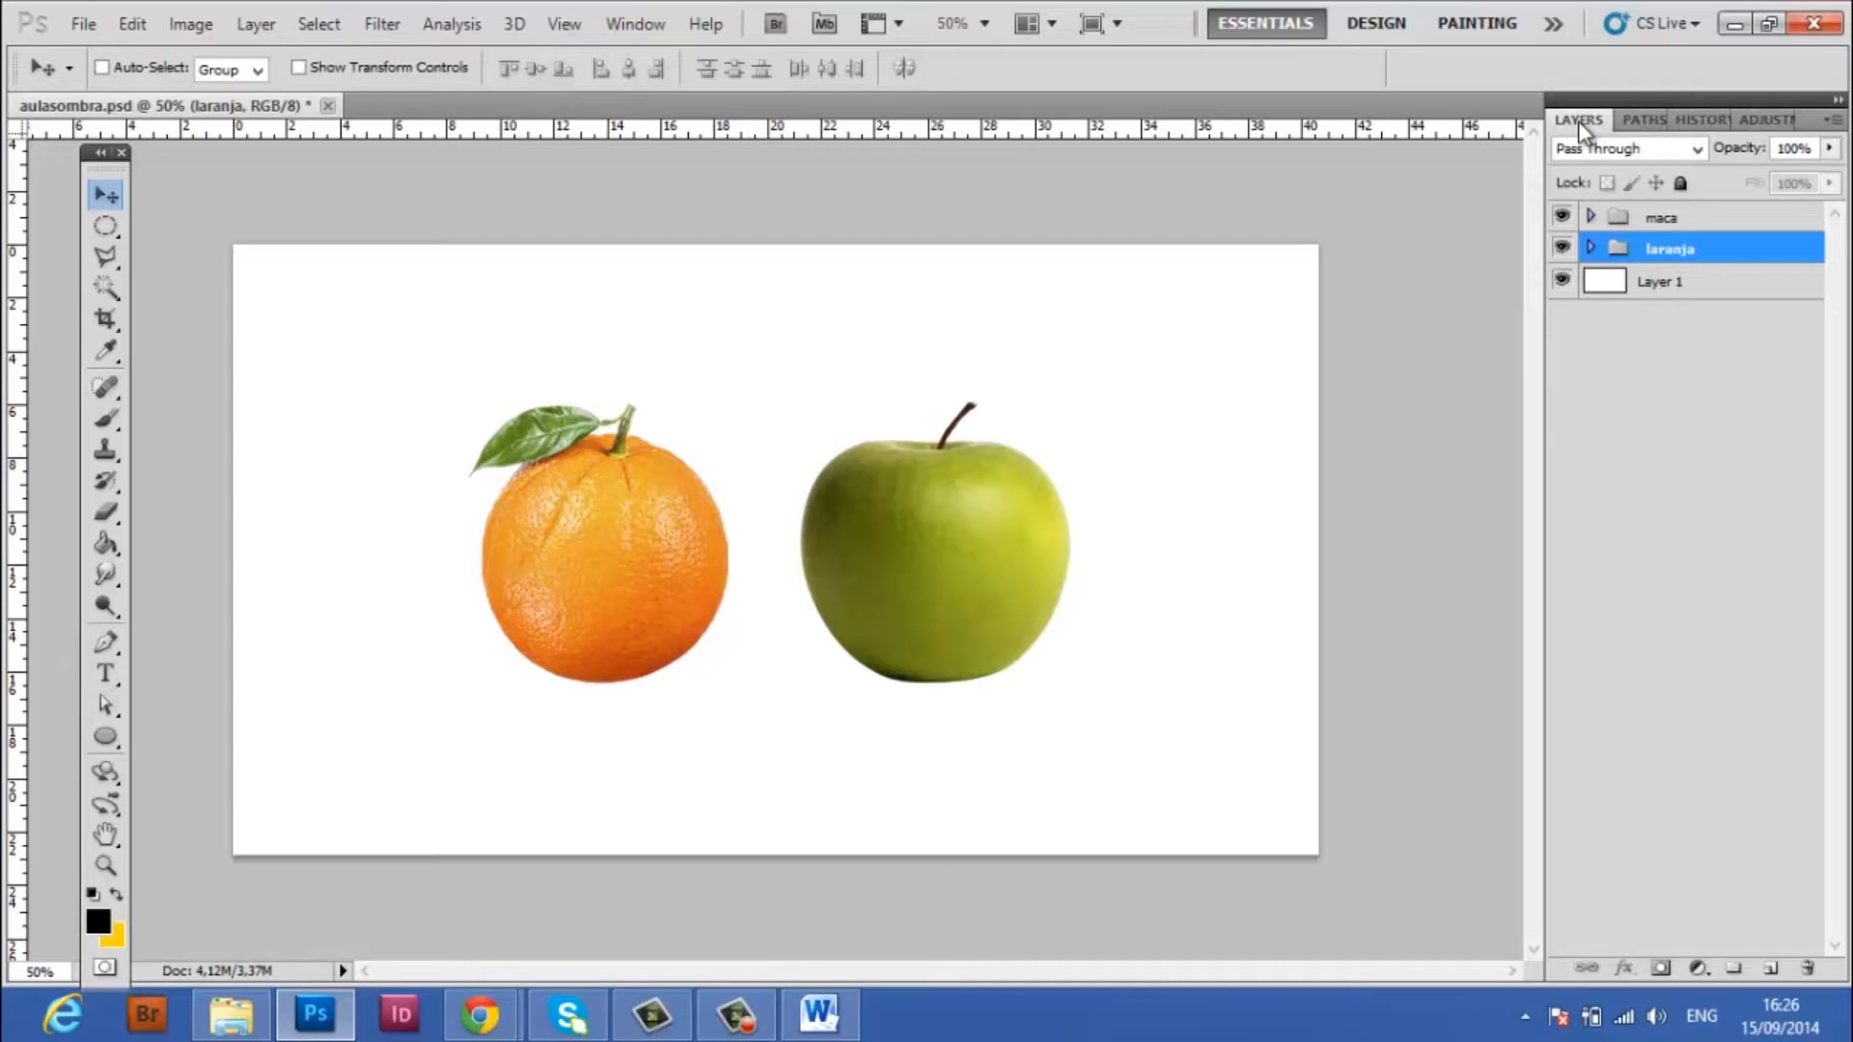
Toggle the visibility of the white background layer and the laranja group to check their contents
click(1560, 282)
click(1561, 248)
click(1561, 248)
Hide the maca group and add an empty layer below the orange's layer inside the laranja group
click(106, 226)
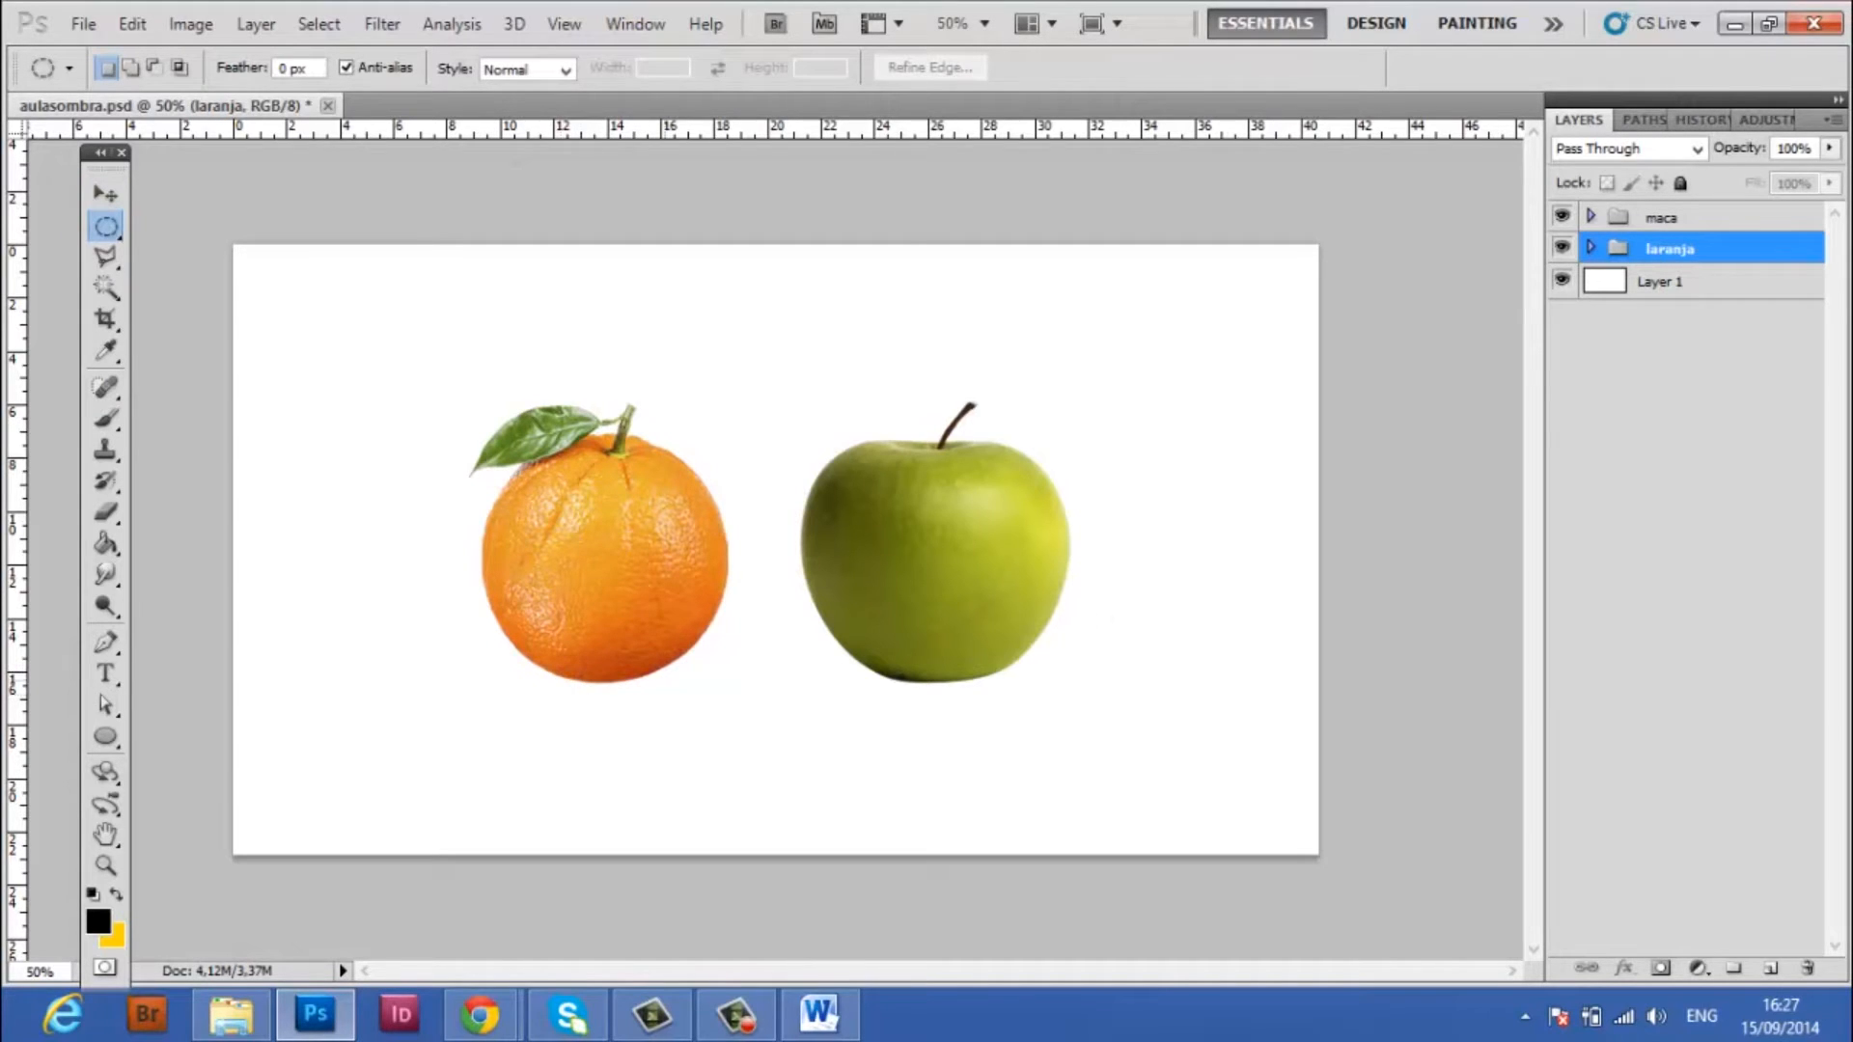
click(1562, 218)
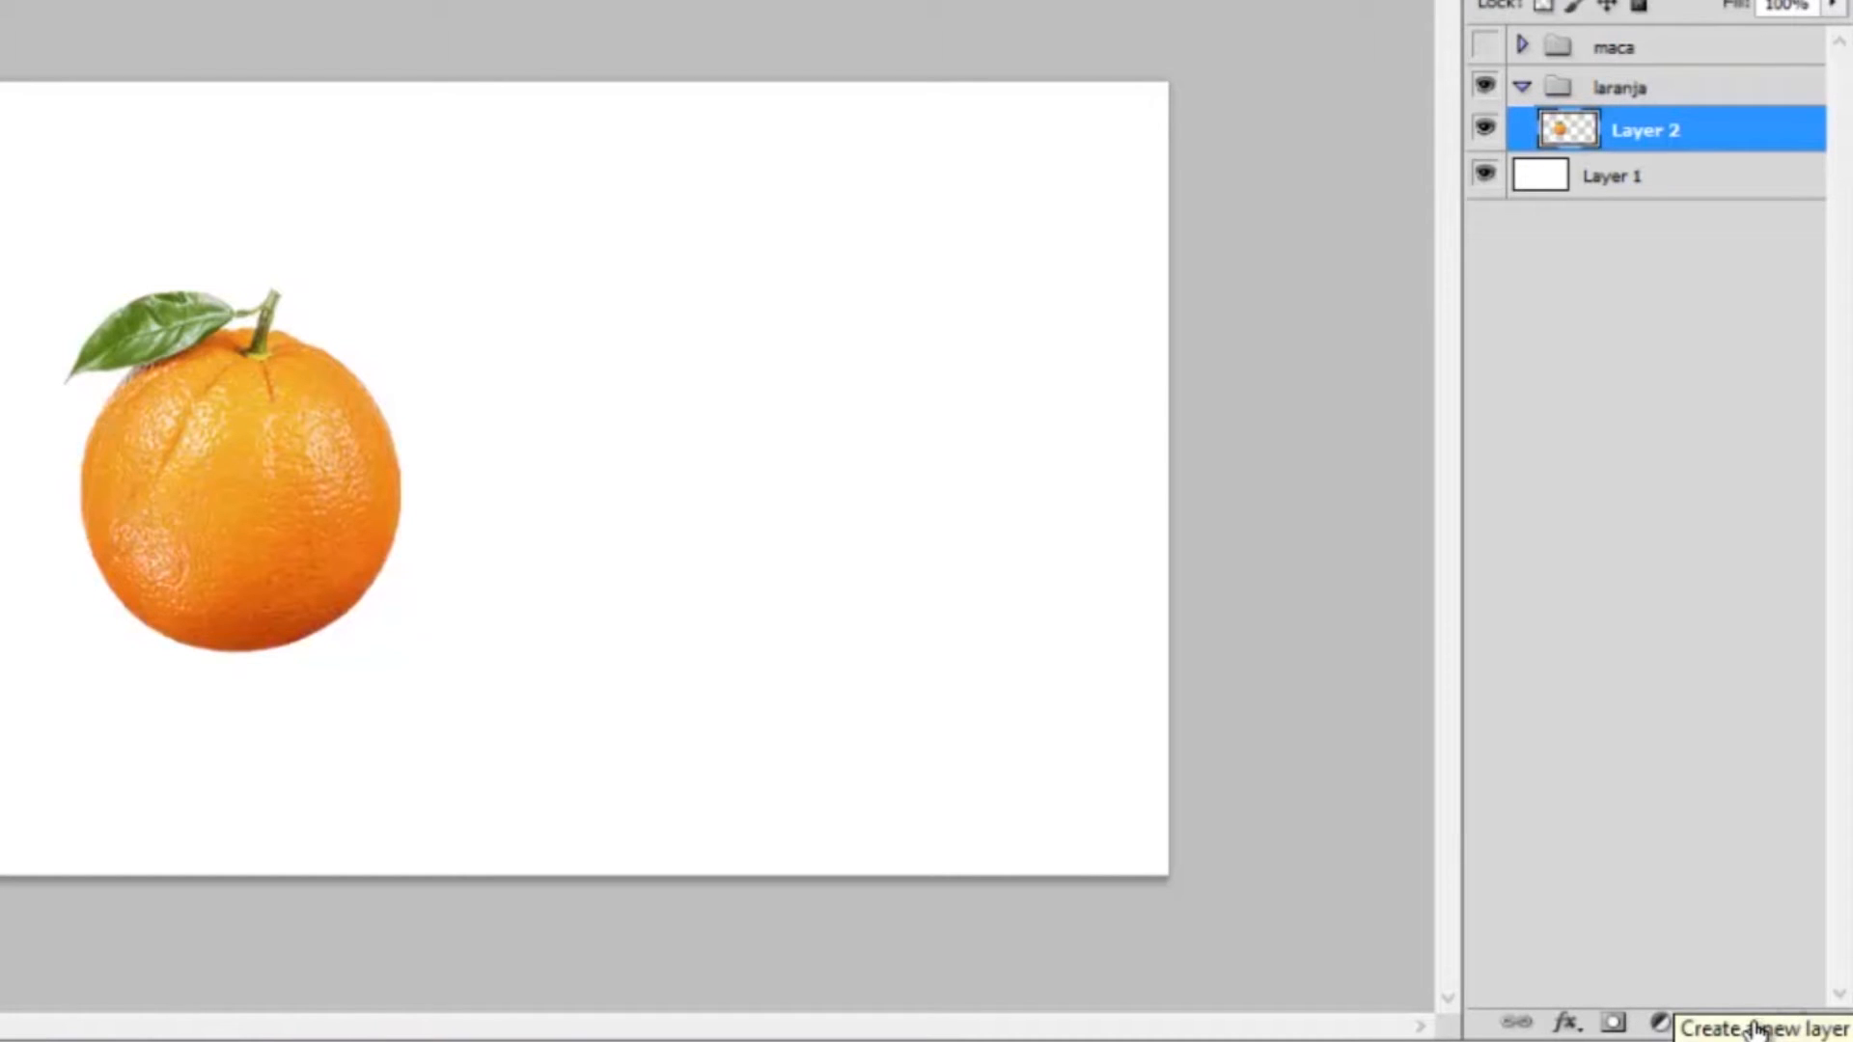
click(1755, 1023)
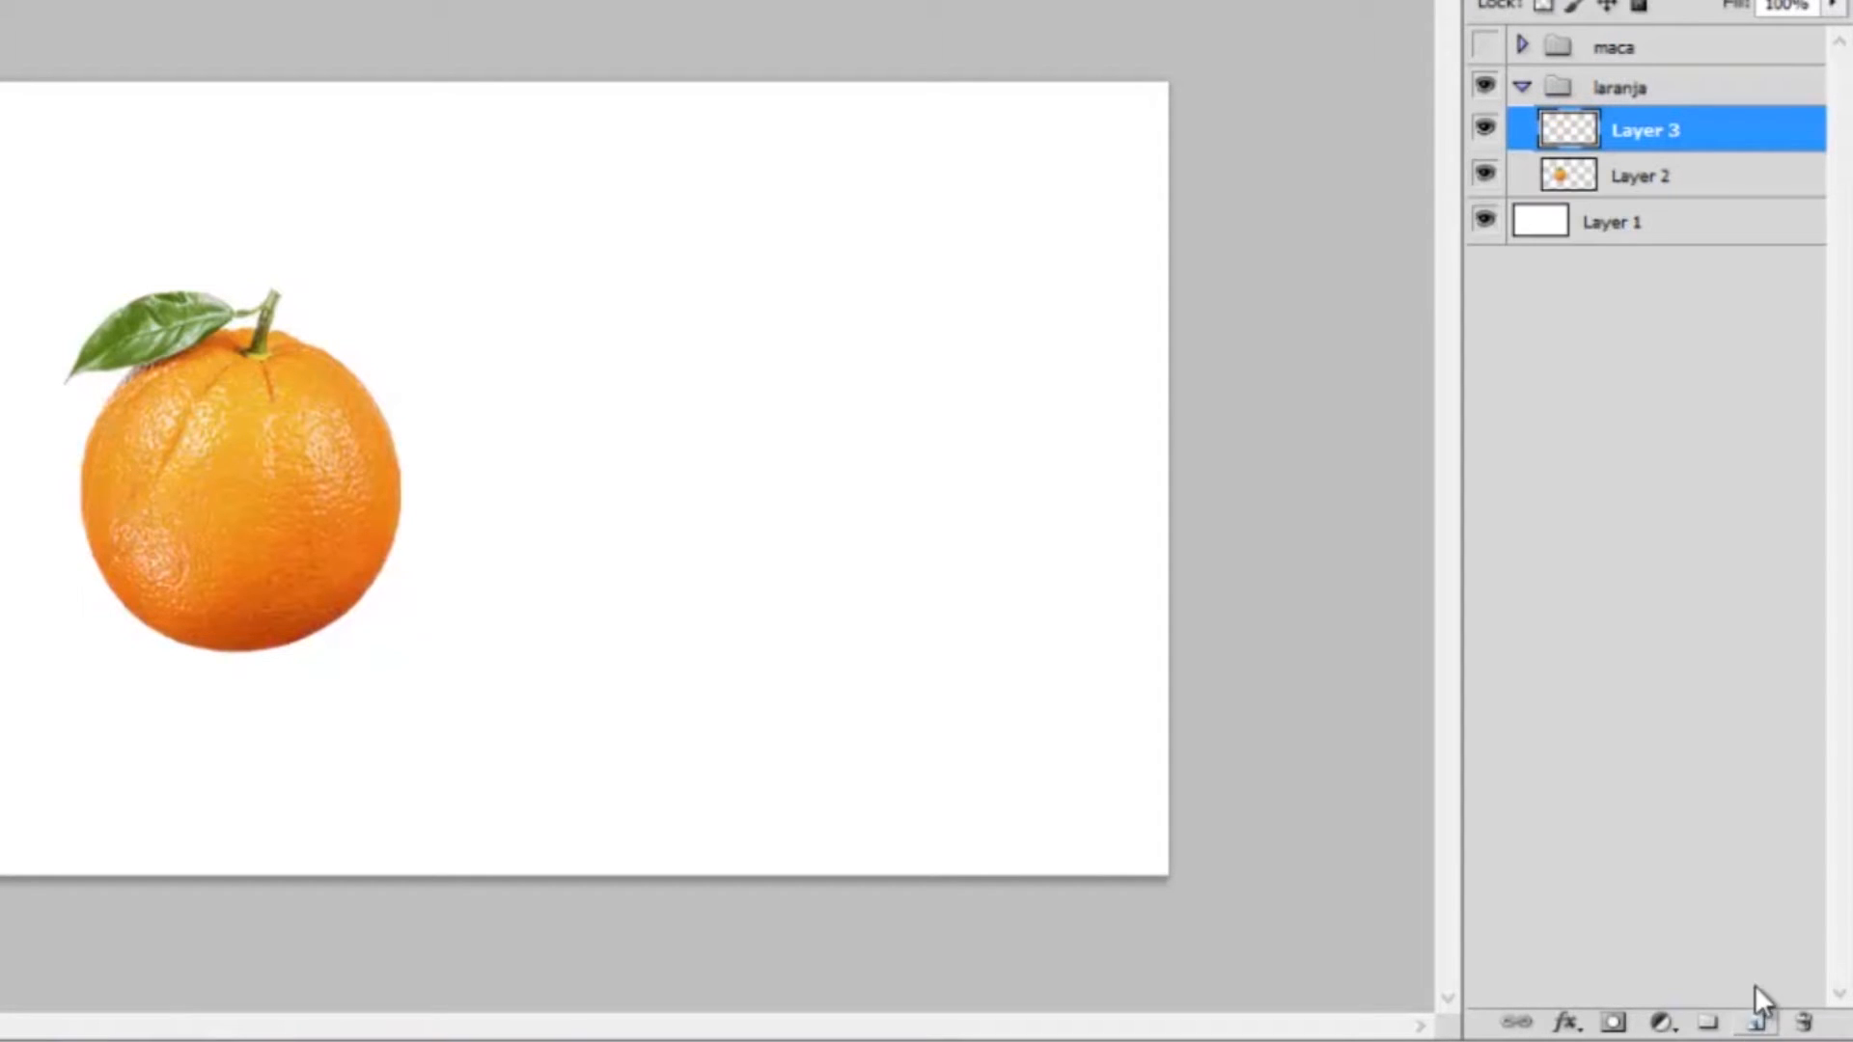
click(1664, 178)
click(1694, 135)
drag(1709, 135, 1727, 199)
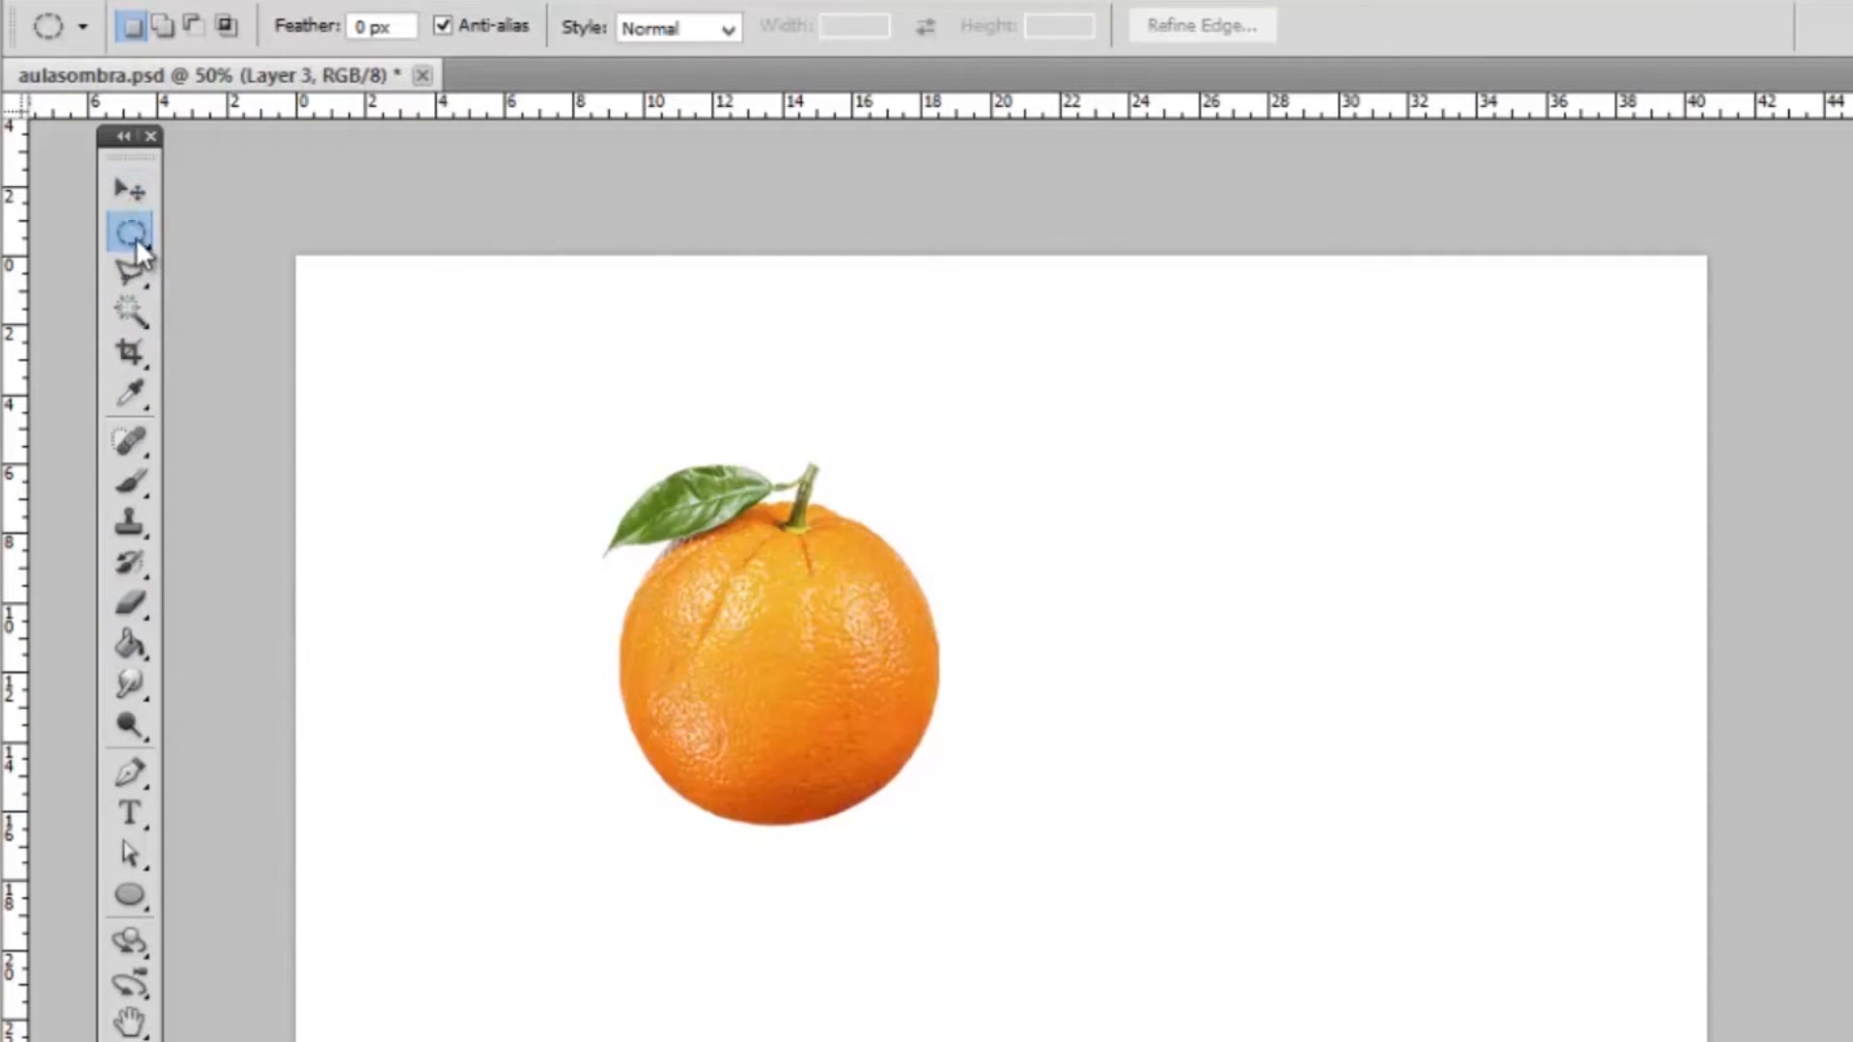
Draw a narrow, flat selection with the Elliptical Marquee tool across the base of the orange
right_click(148, 239)
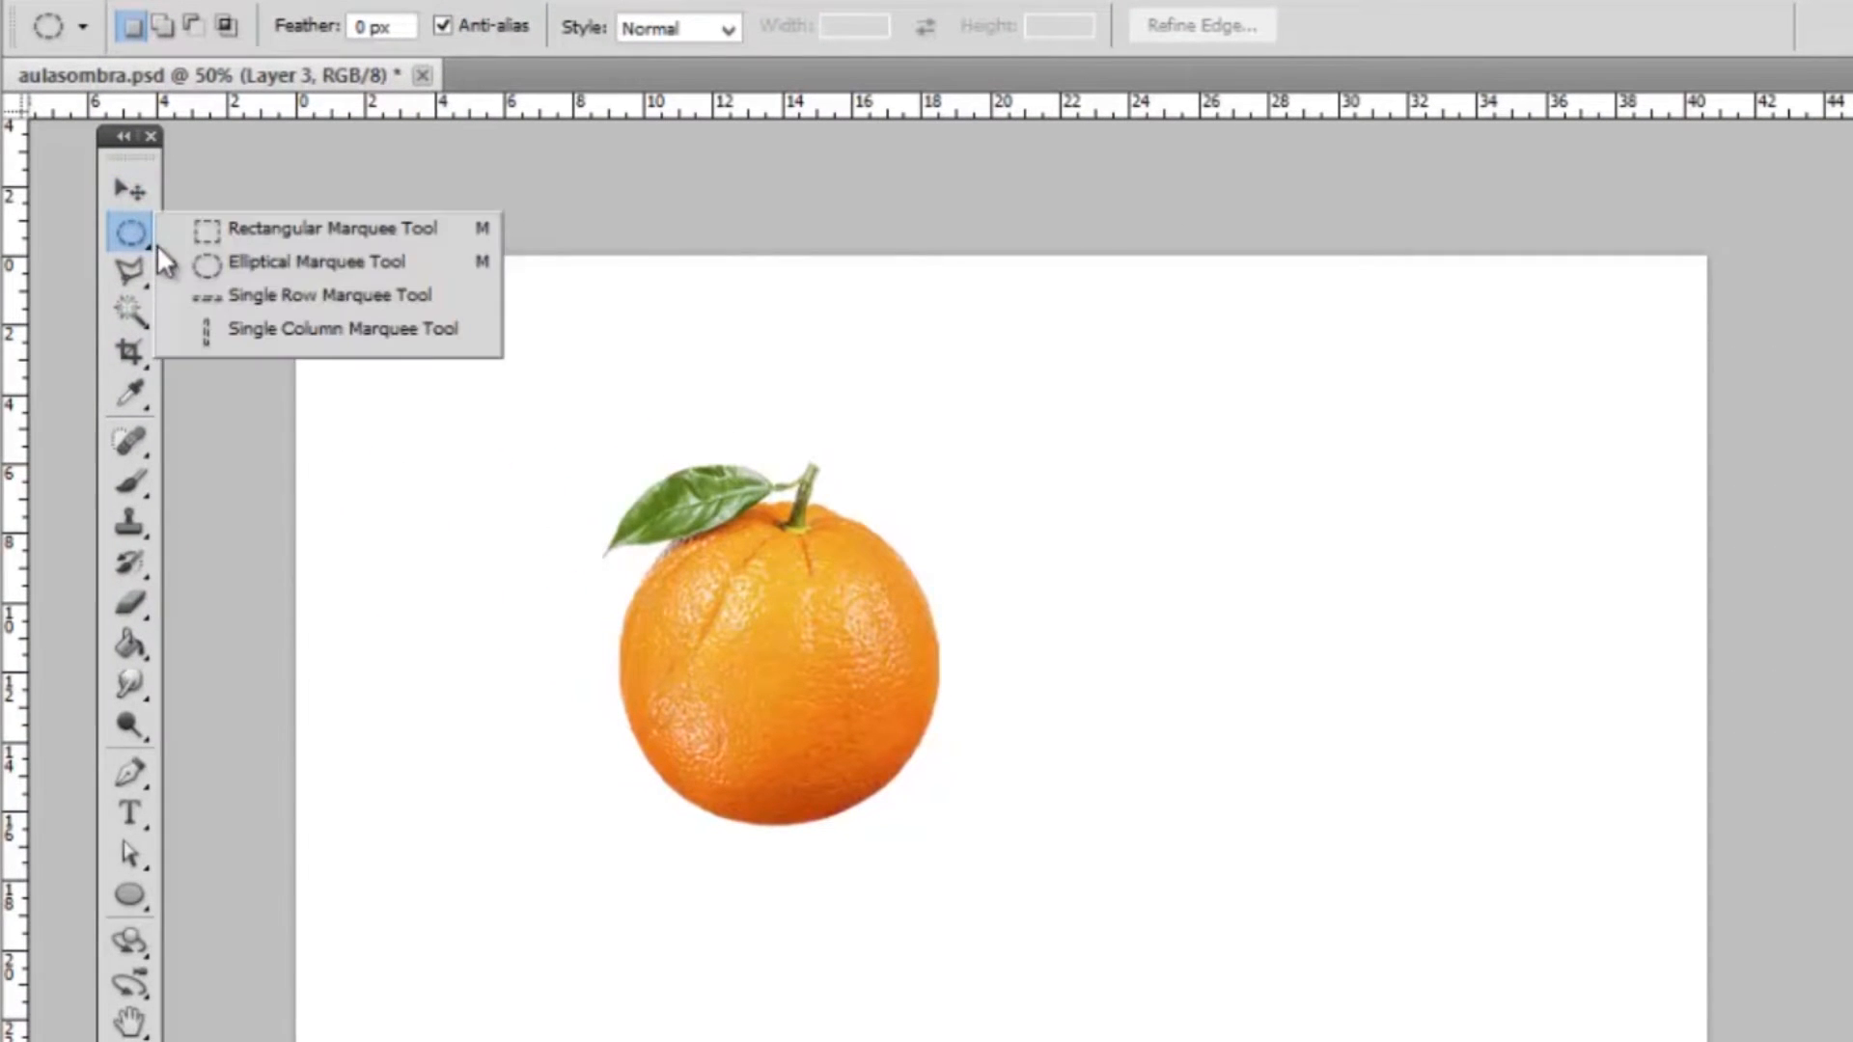
click(217, 262)
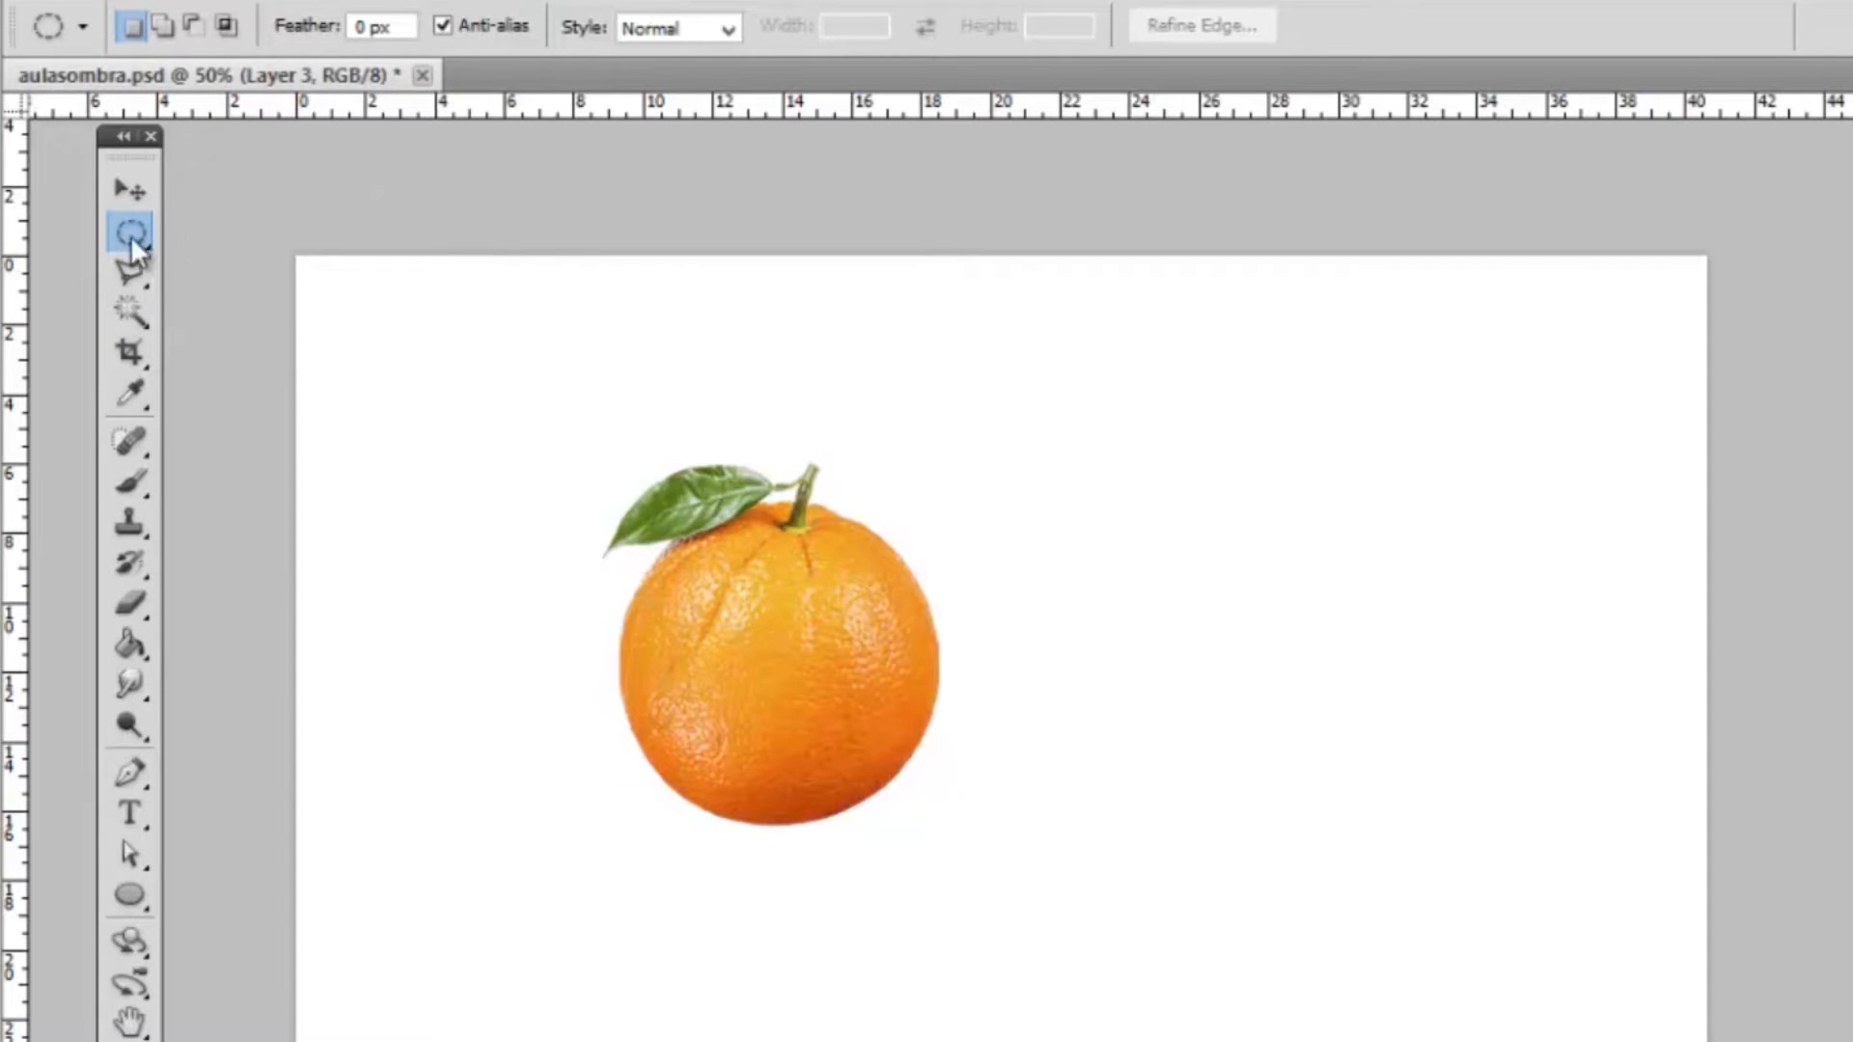
click(148, 255)
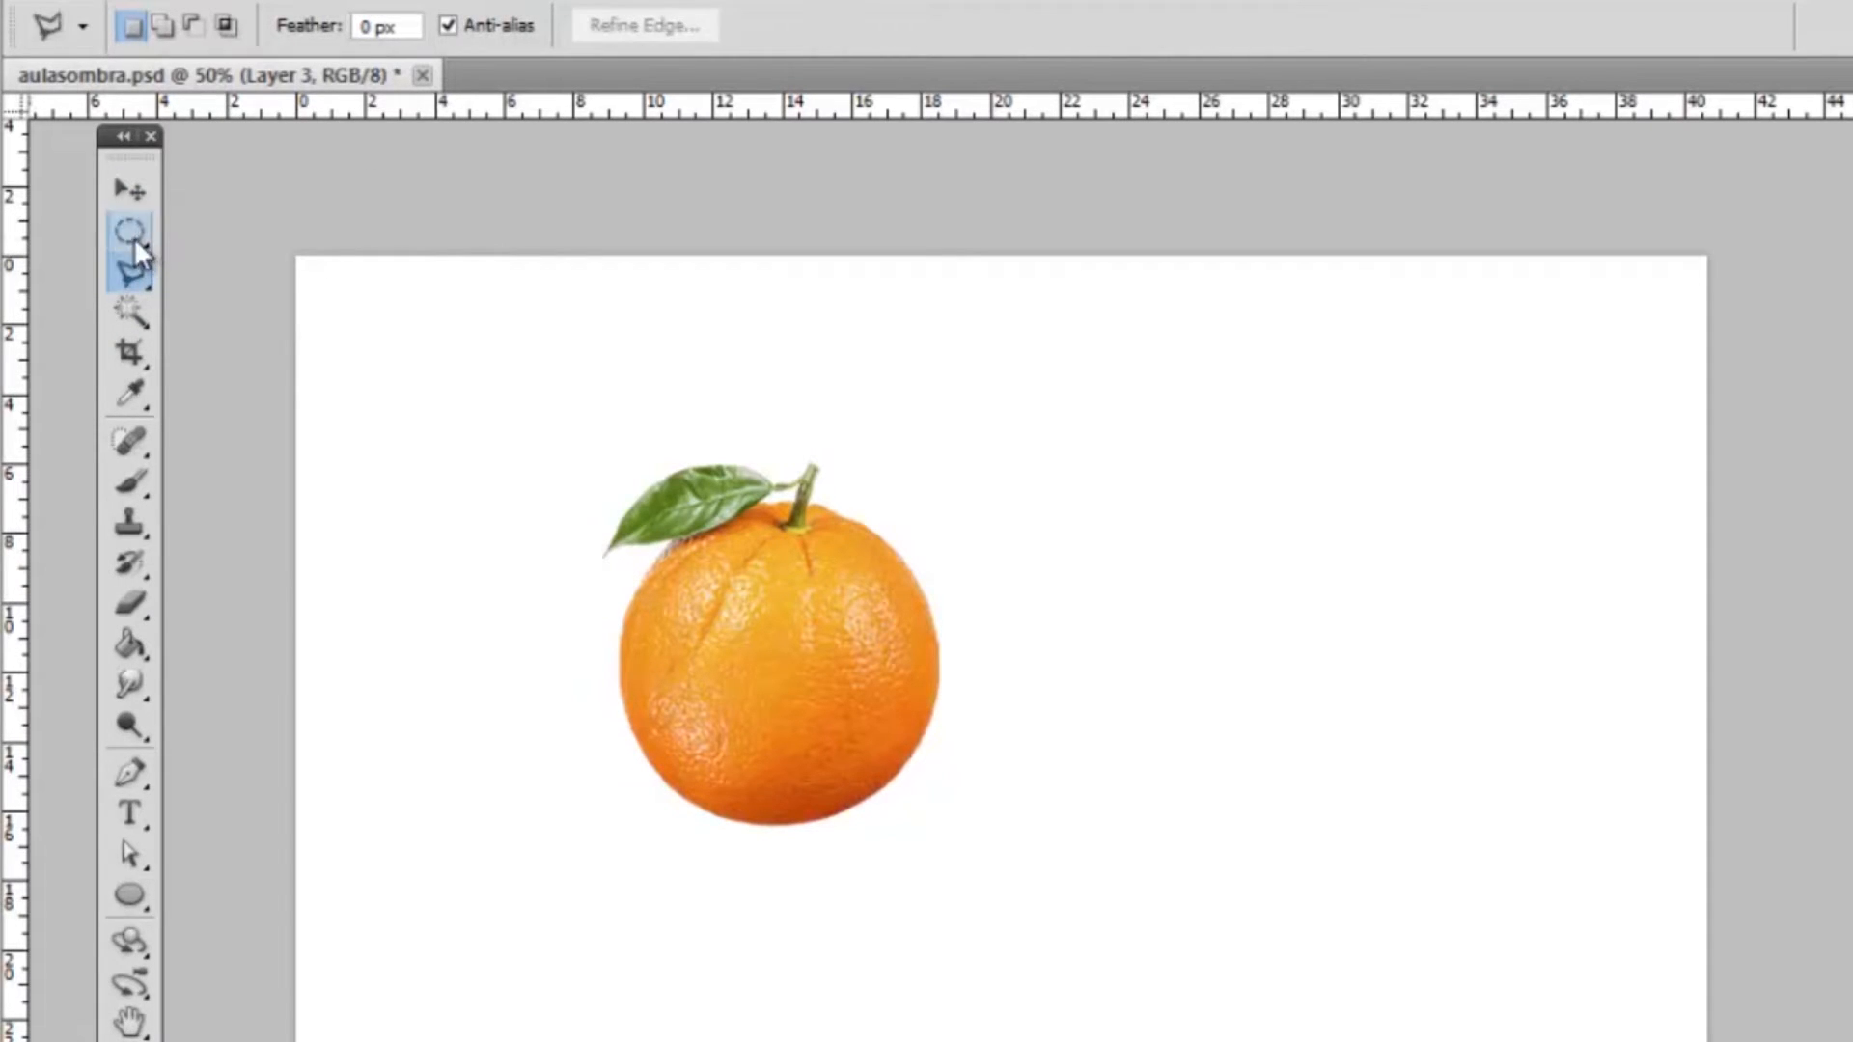
right_click(136, 238)
click(188, 233)
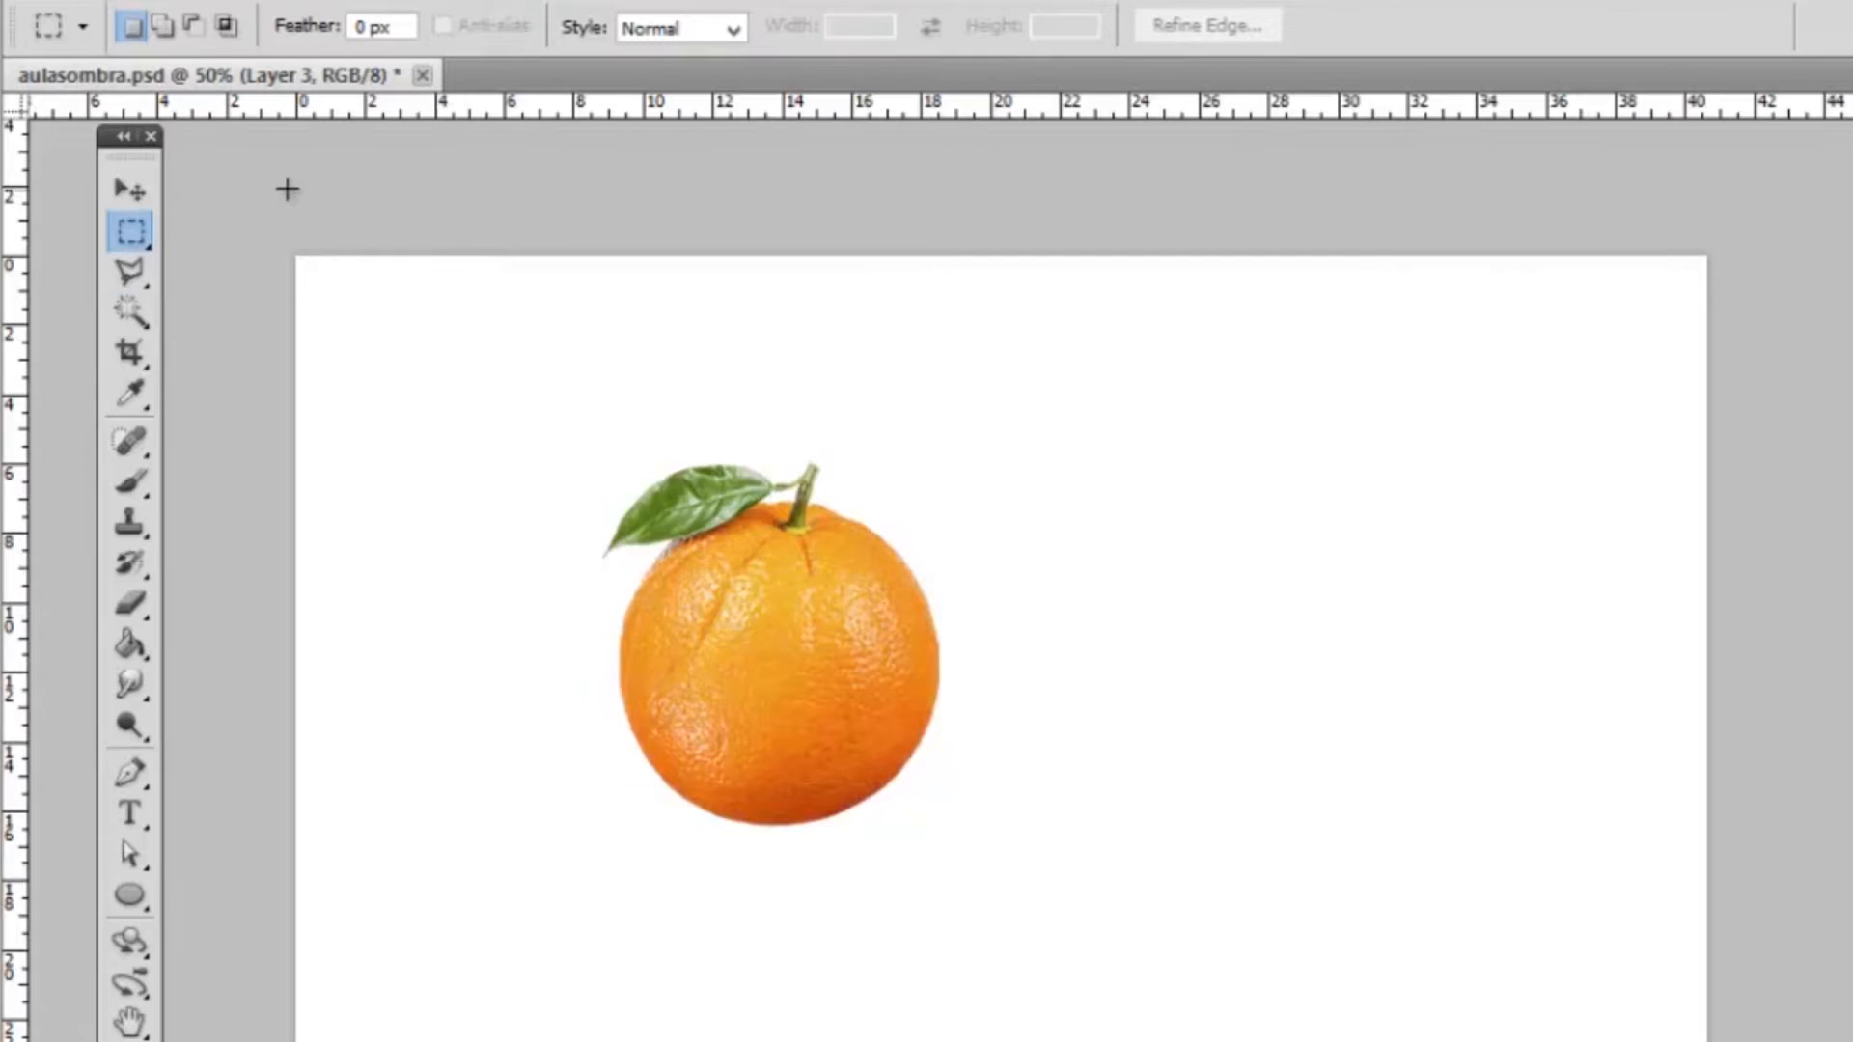
right_click(141, 239)
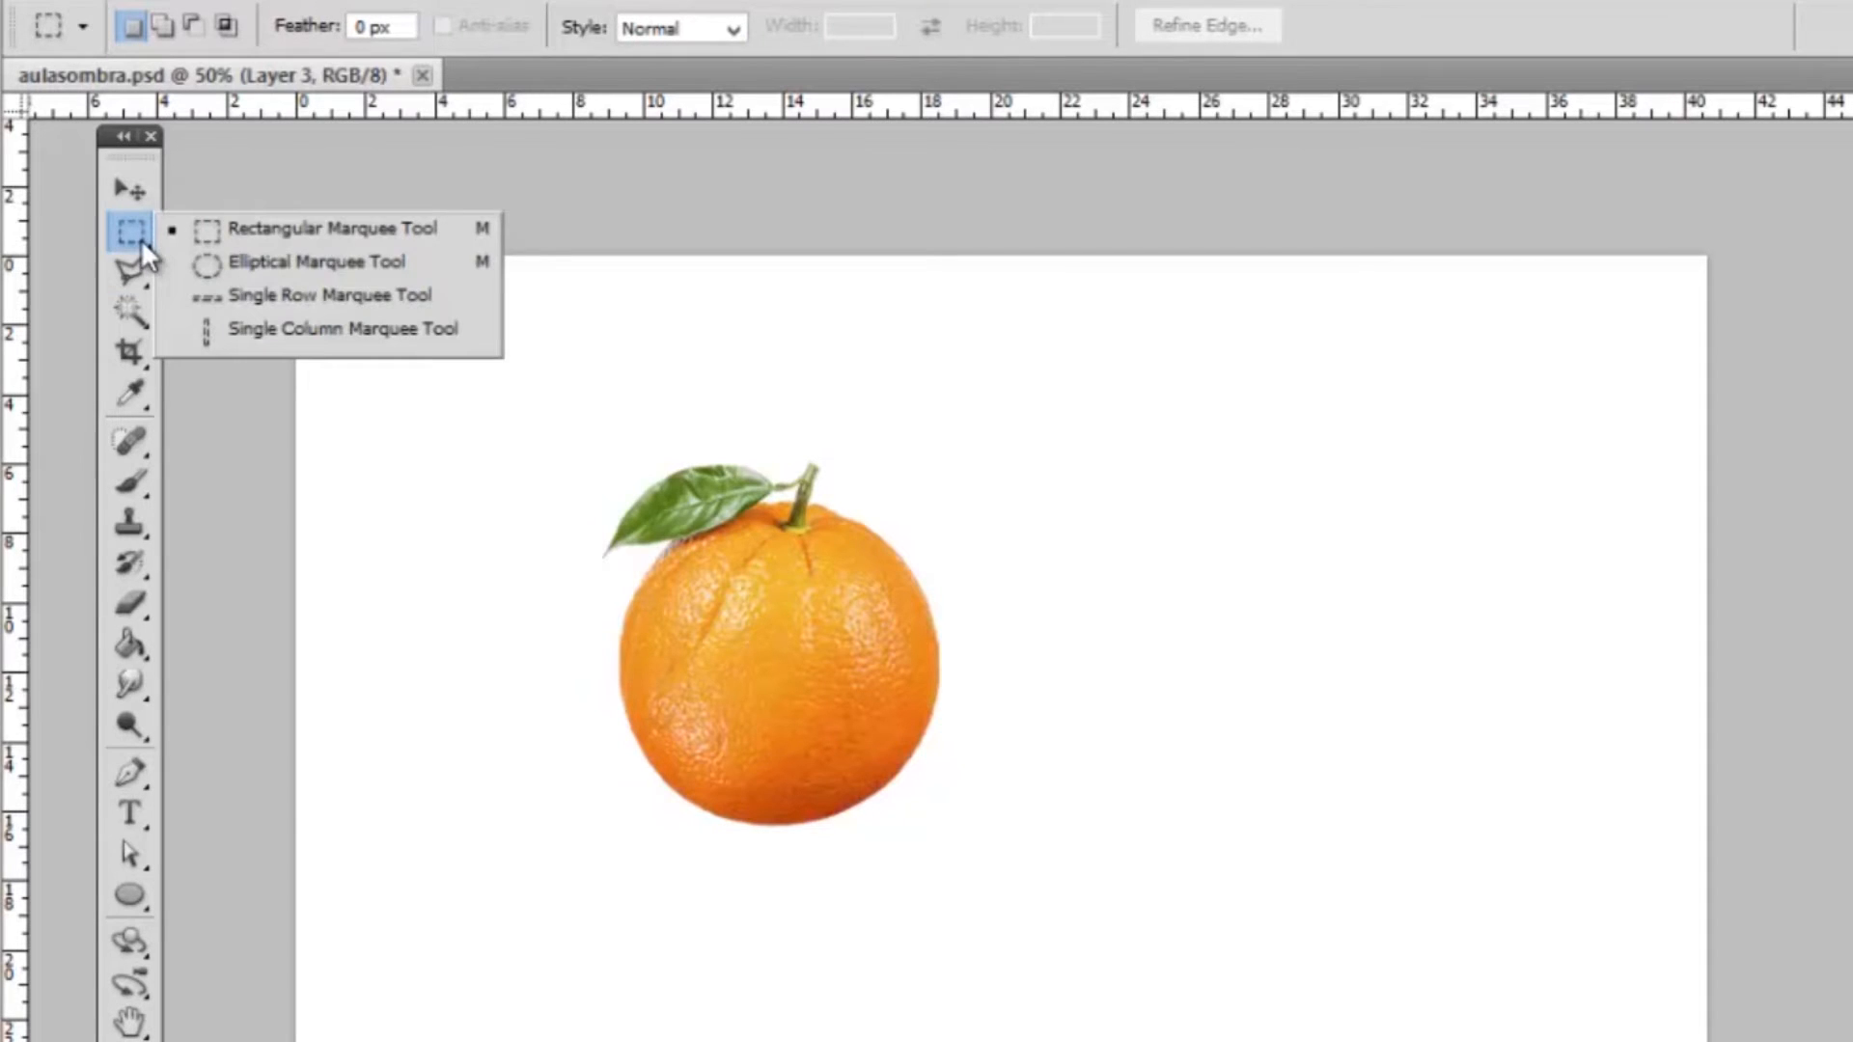
click(212, 260)
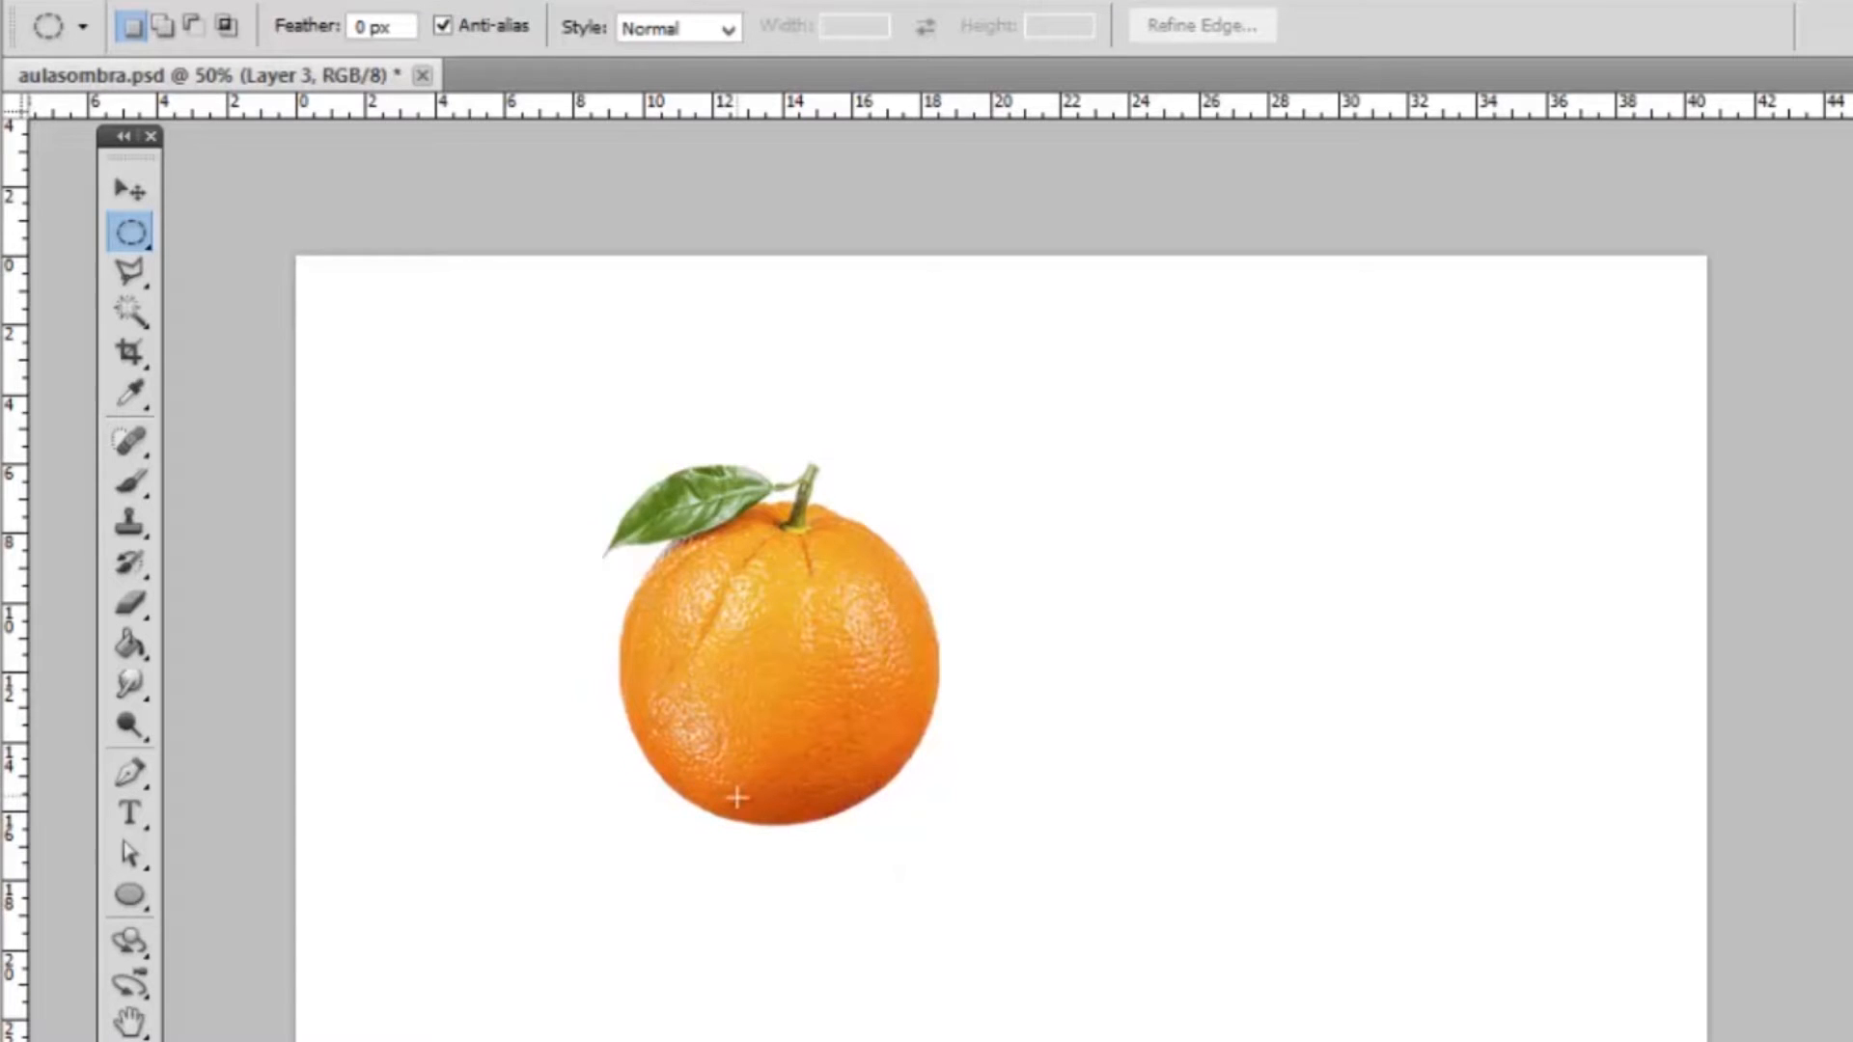
drag(686, 807, 832, 832)
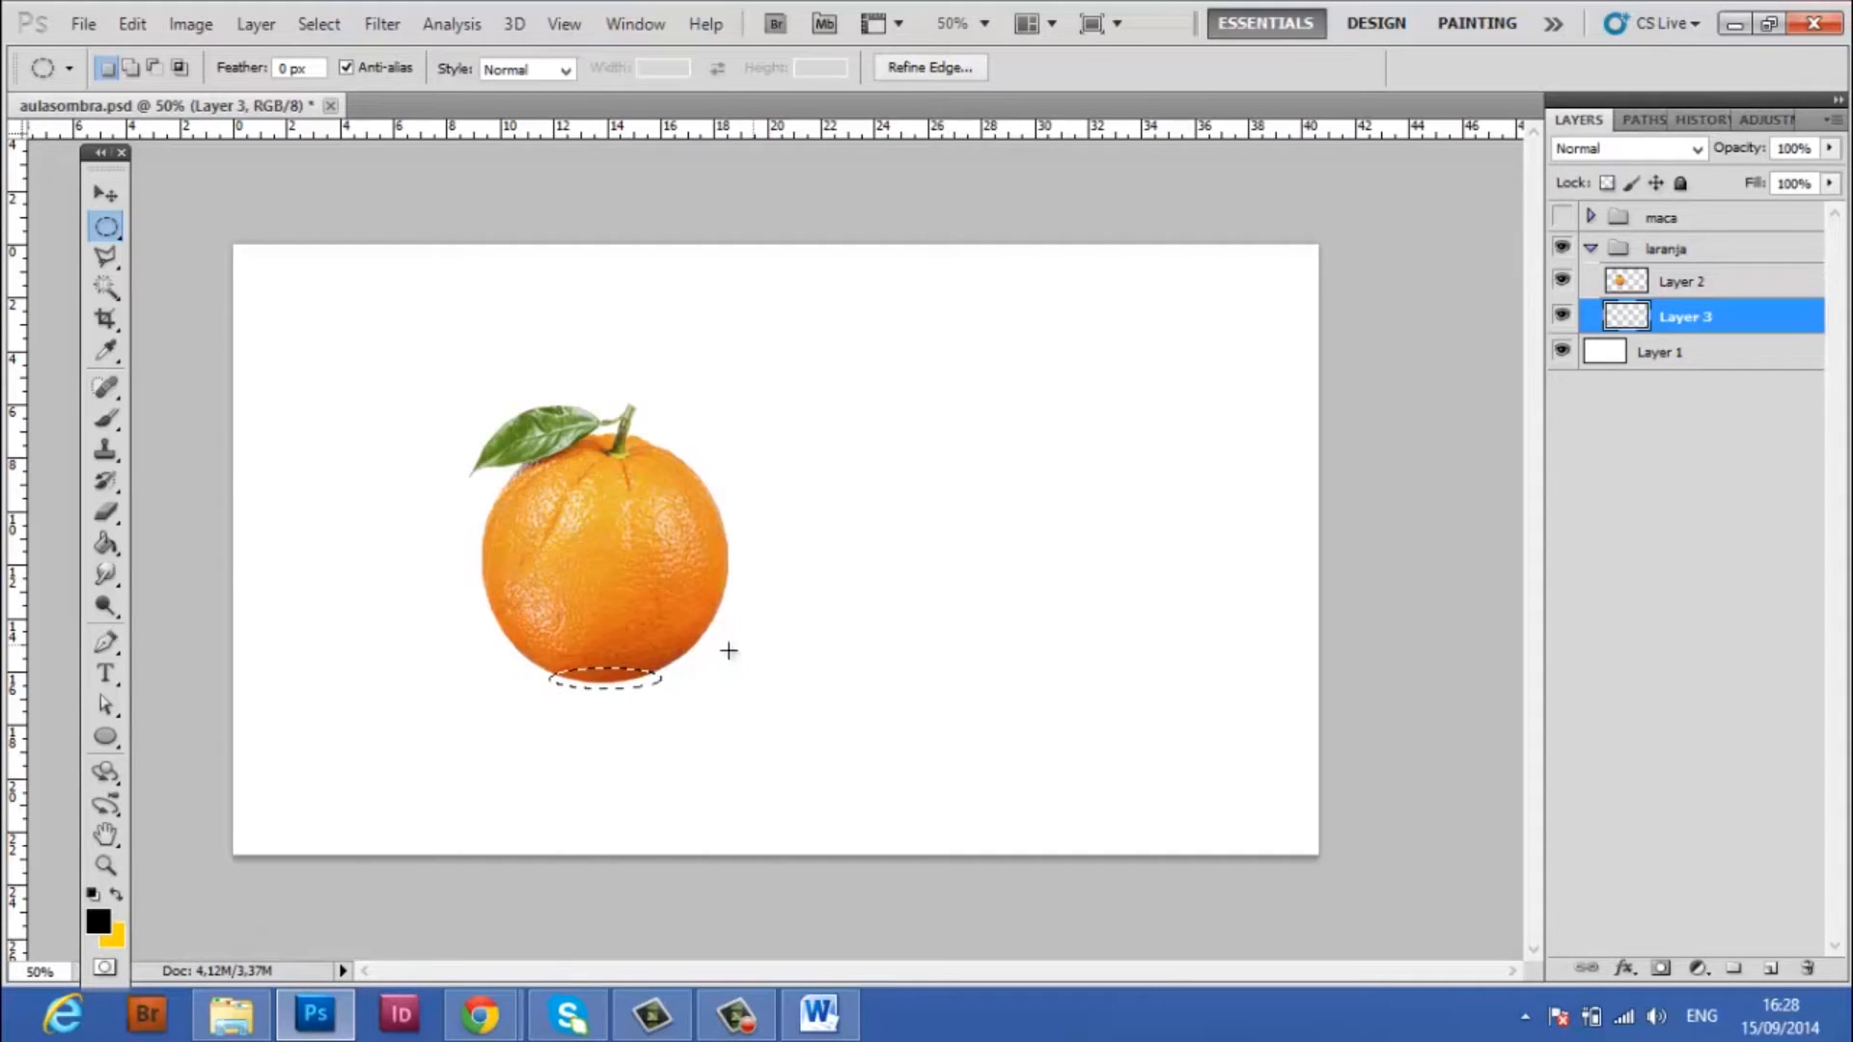
Fill the elliptical selection with the black foreground color on the new layer and deselect it
click(106, 544)
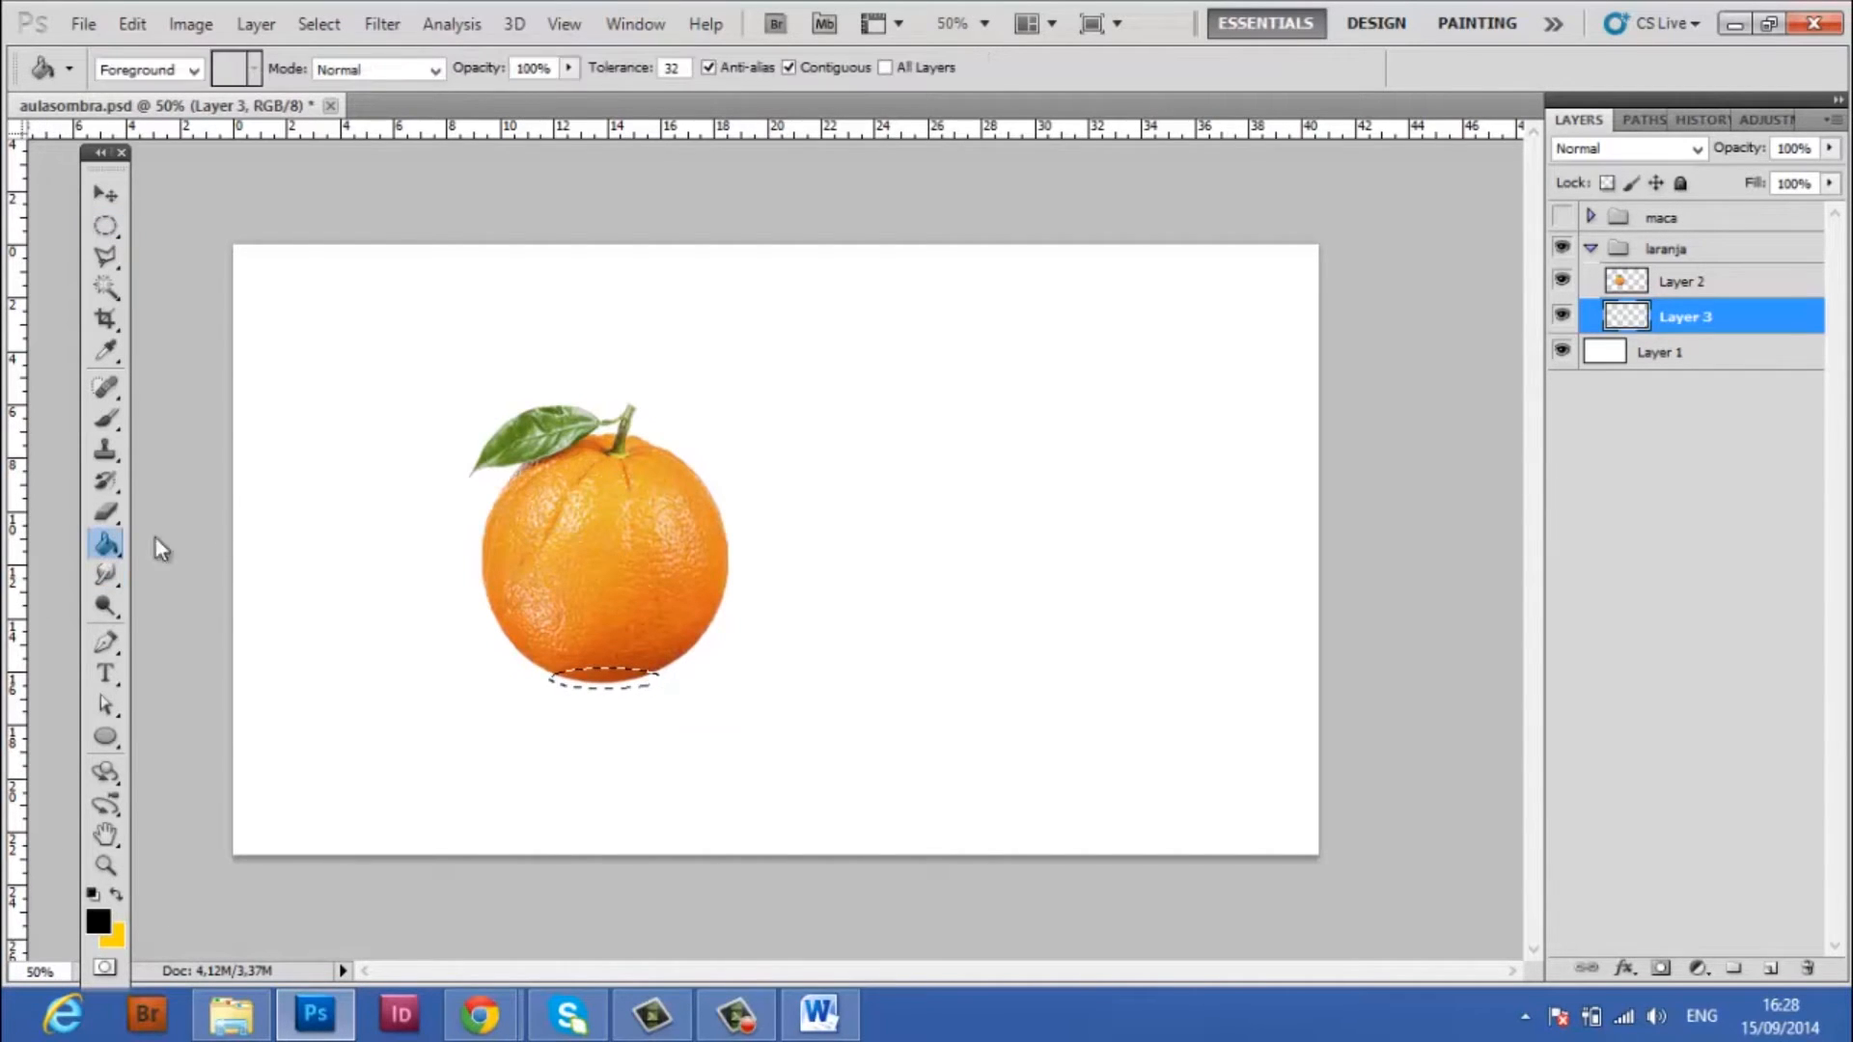
click(592, 685)
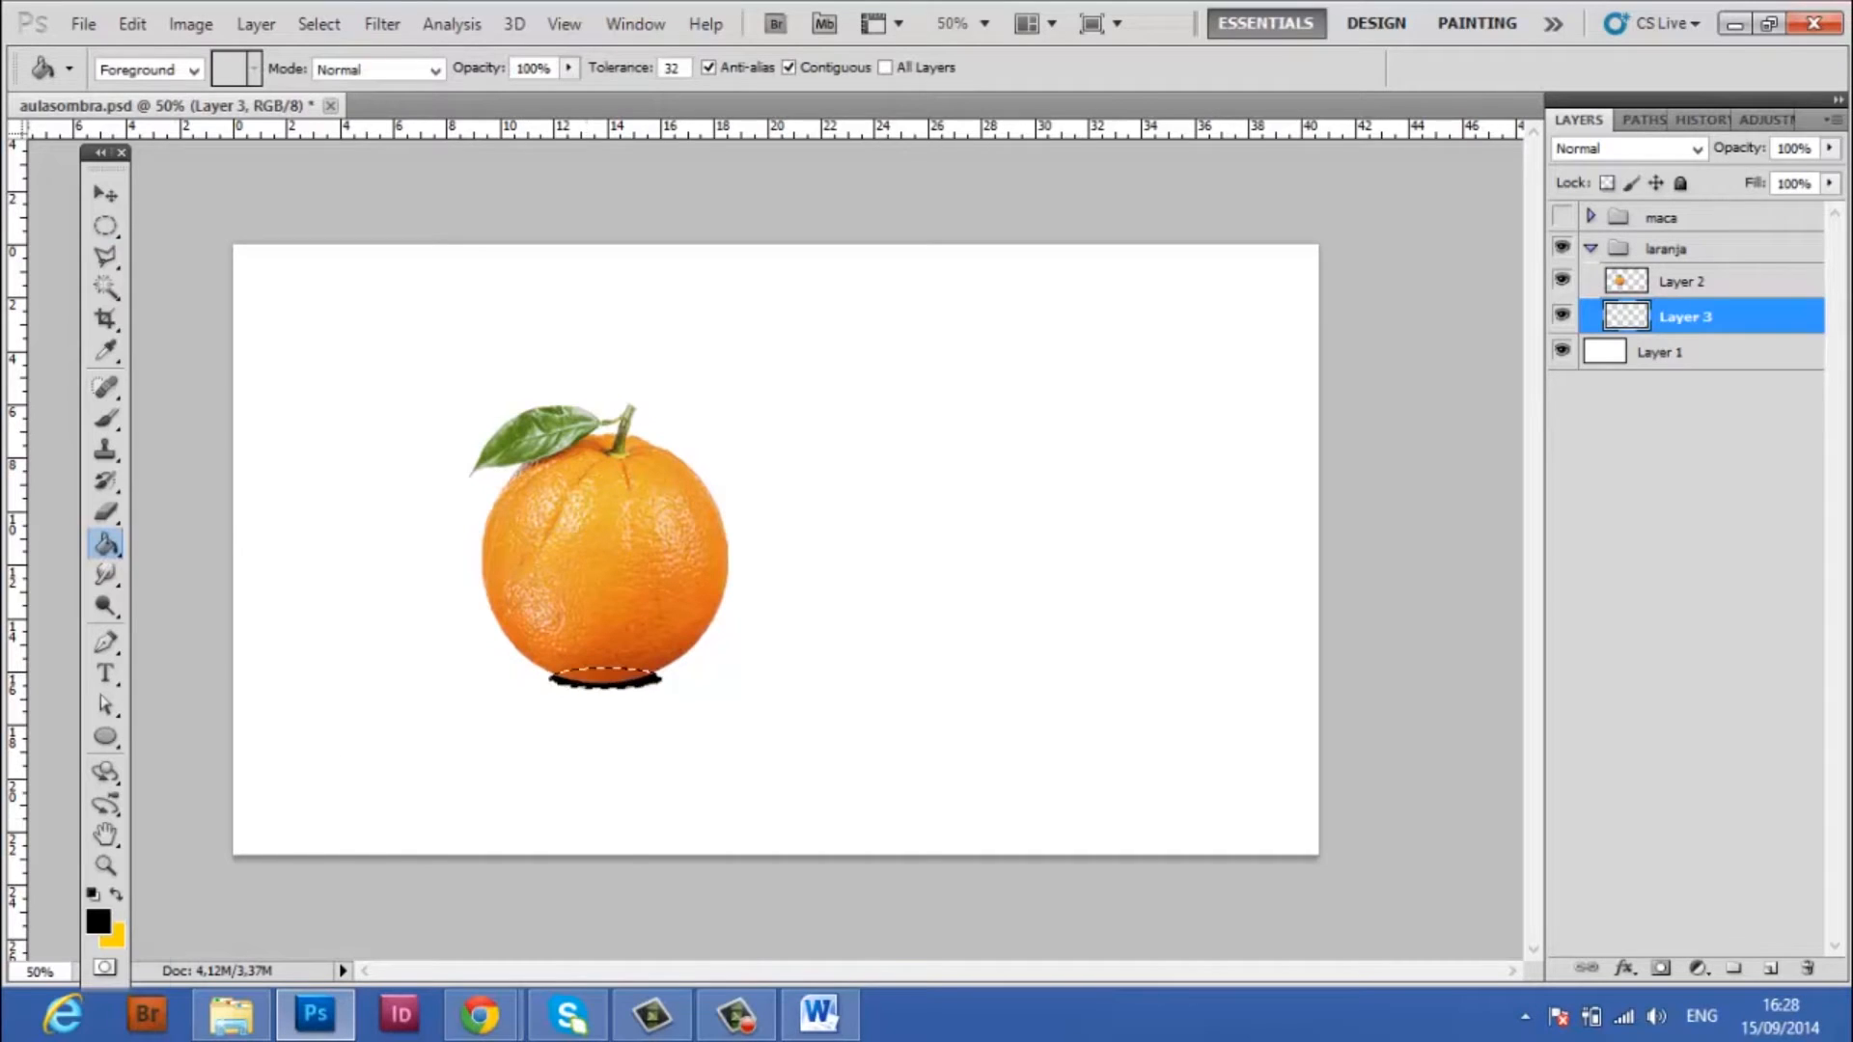
click(107, 226)
click(813, 355)
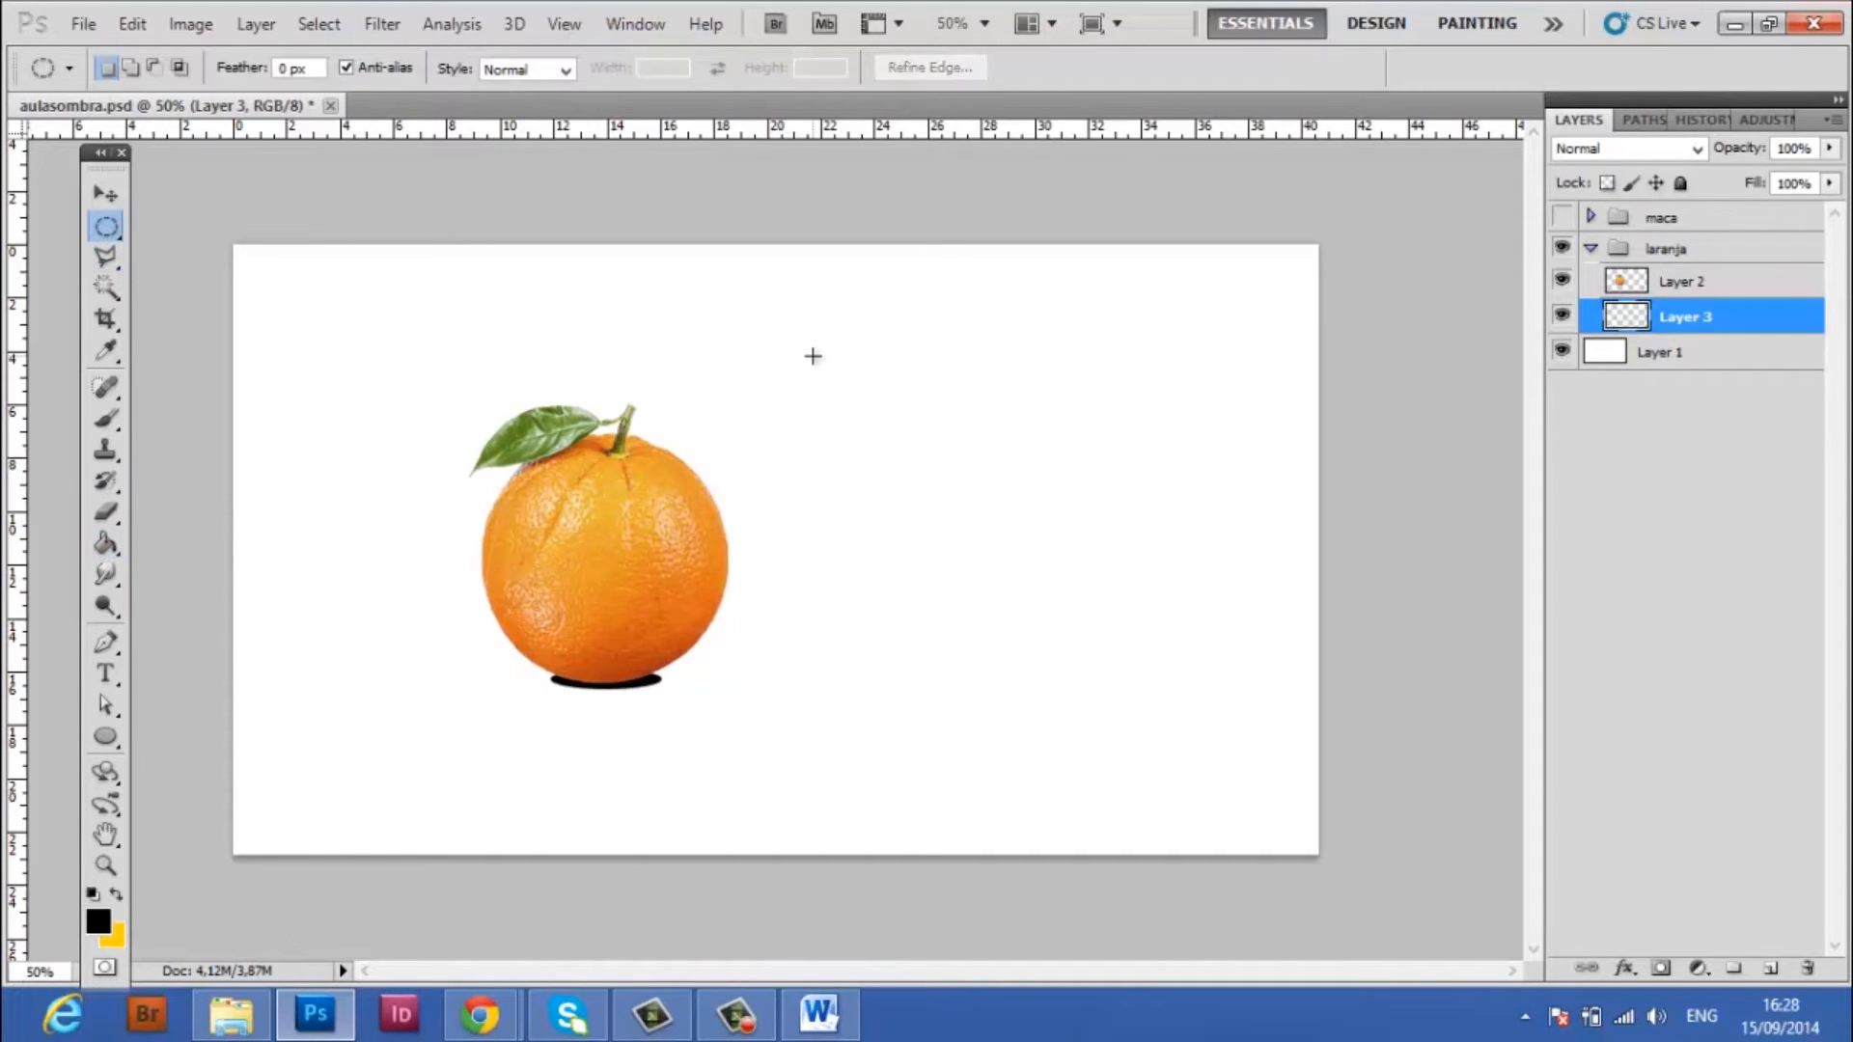
Nudge the black ellipse slightly left and up so it sits centered under the base of the orange
click(106, 194)
key(Left)
key(Left)
key(Left)
key(Left)
key(Left)
key(Left)
key(Up)
key(Up)
key(Up)
key(Up)
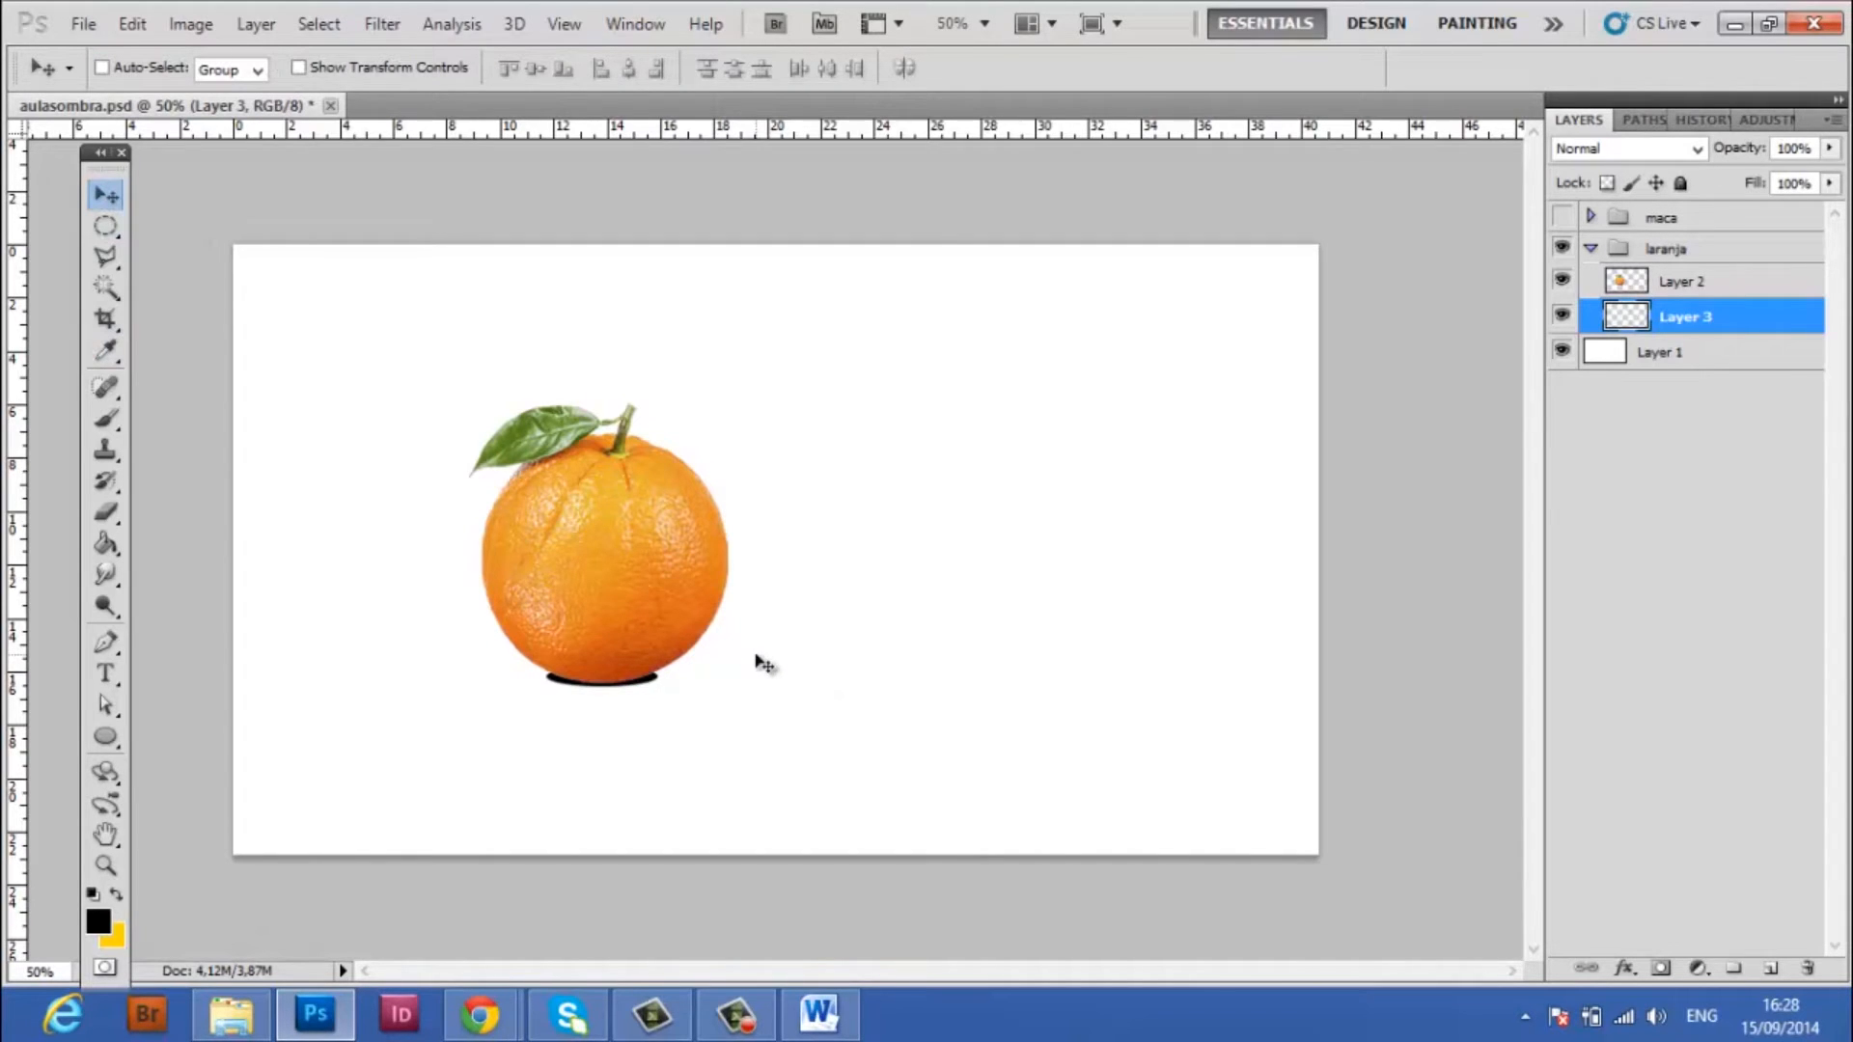
key(Up)
key(Up)
Apply a Gaussian Blur with a radius of 5 pixels to the black ellipse under the orange
click(389, 21)
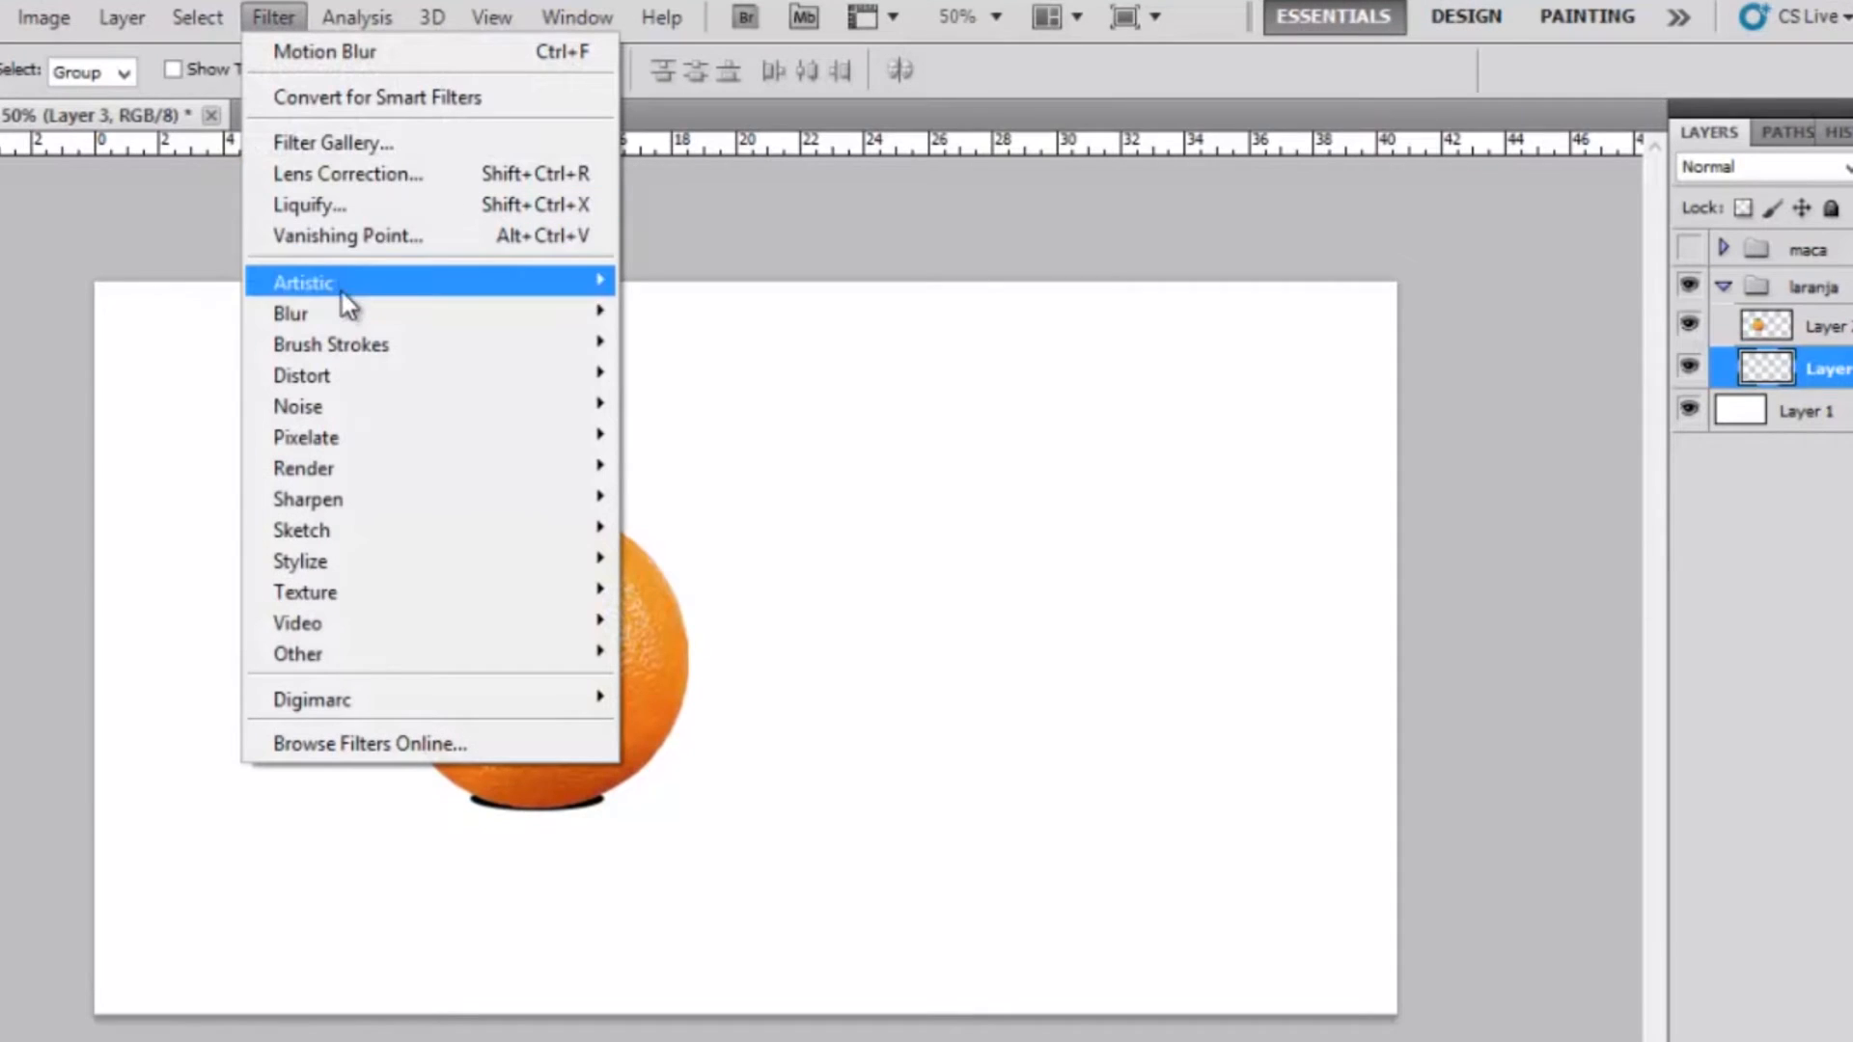
mouse_move(343, 307)
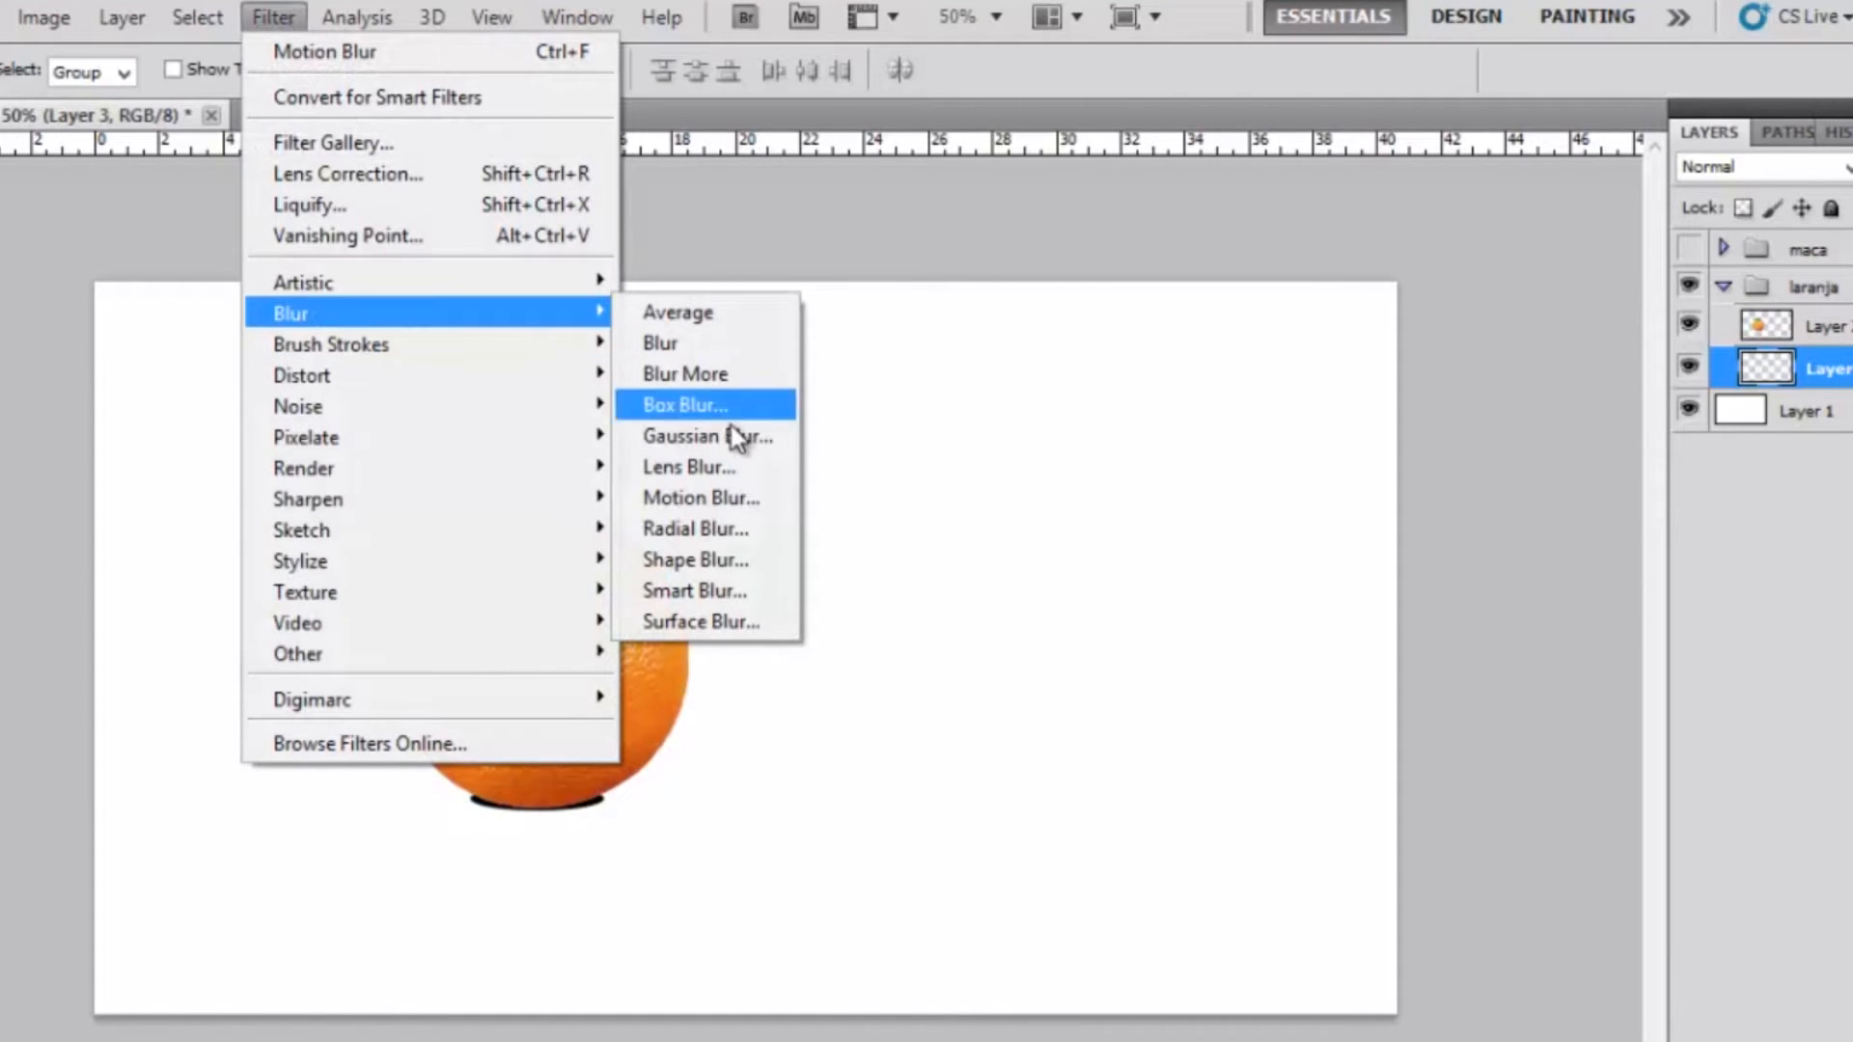
click(737, 432)
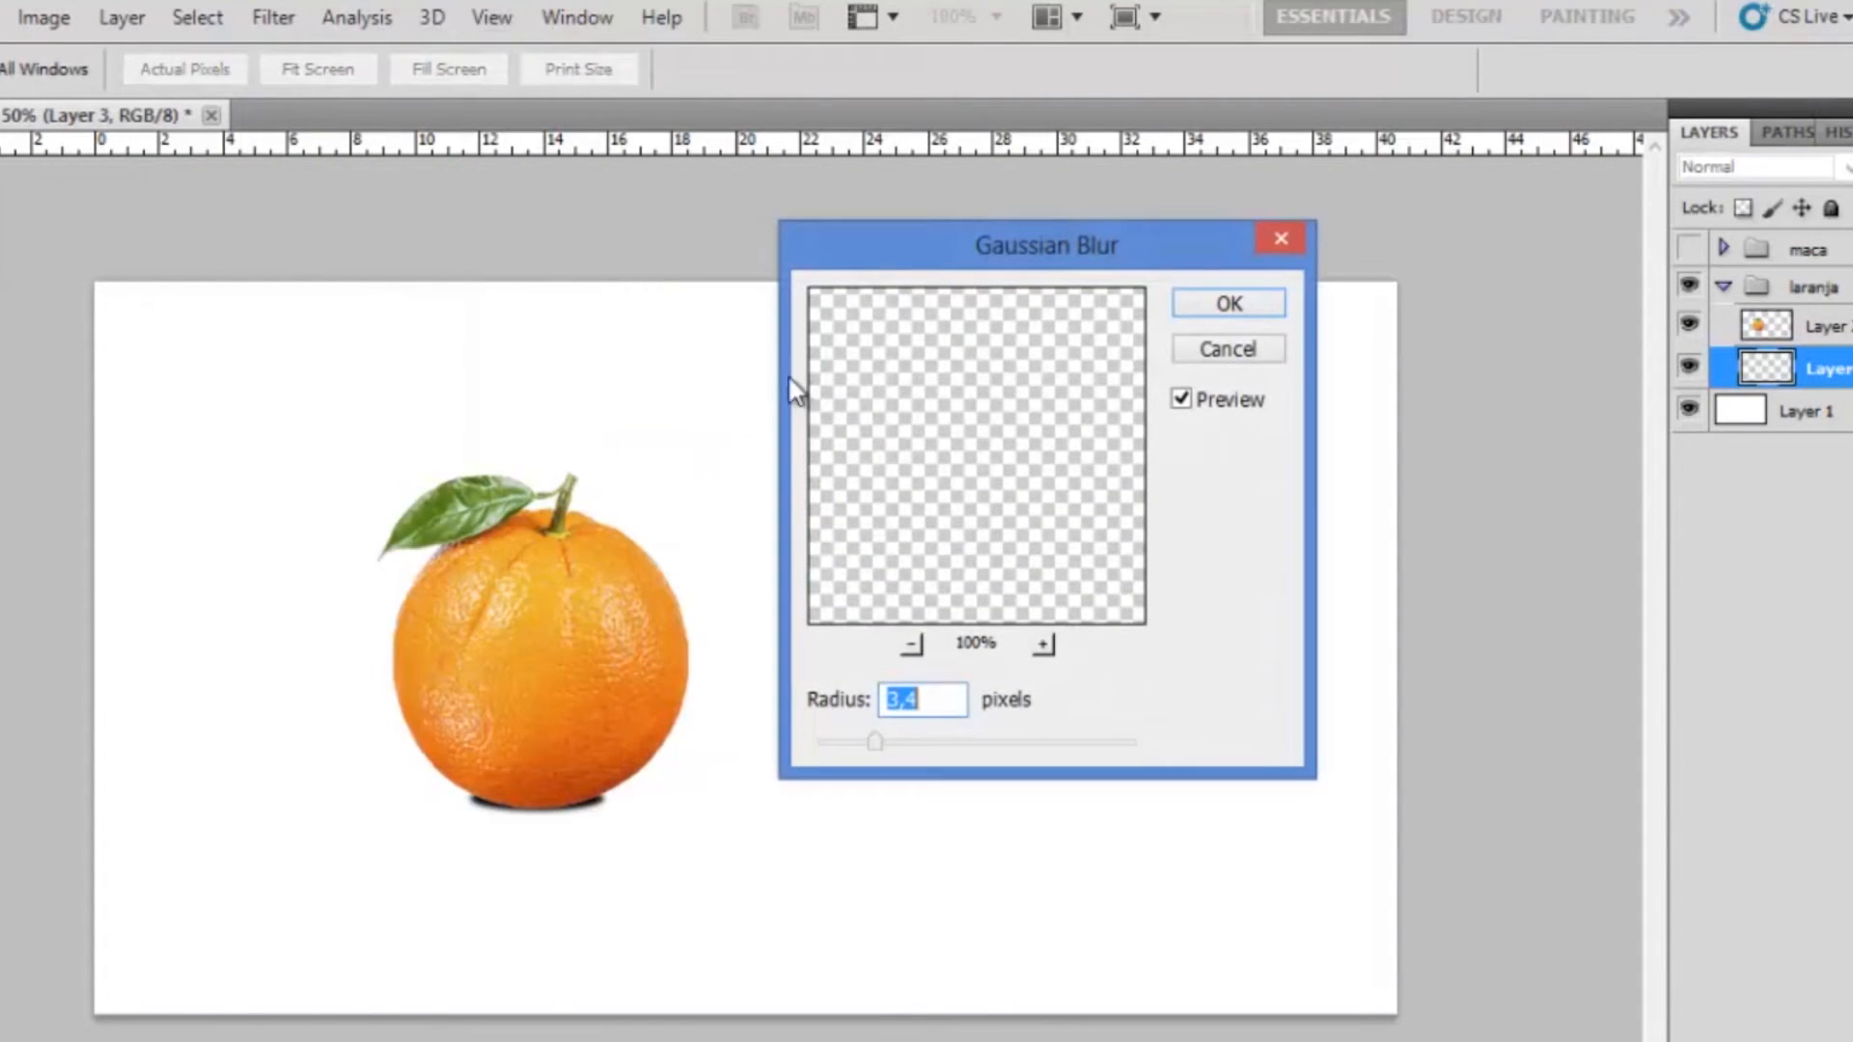
drag(1034, 274, 1091, 247)
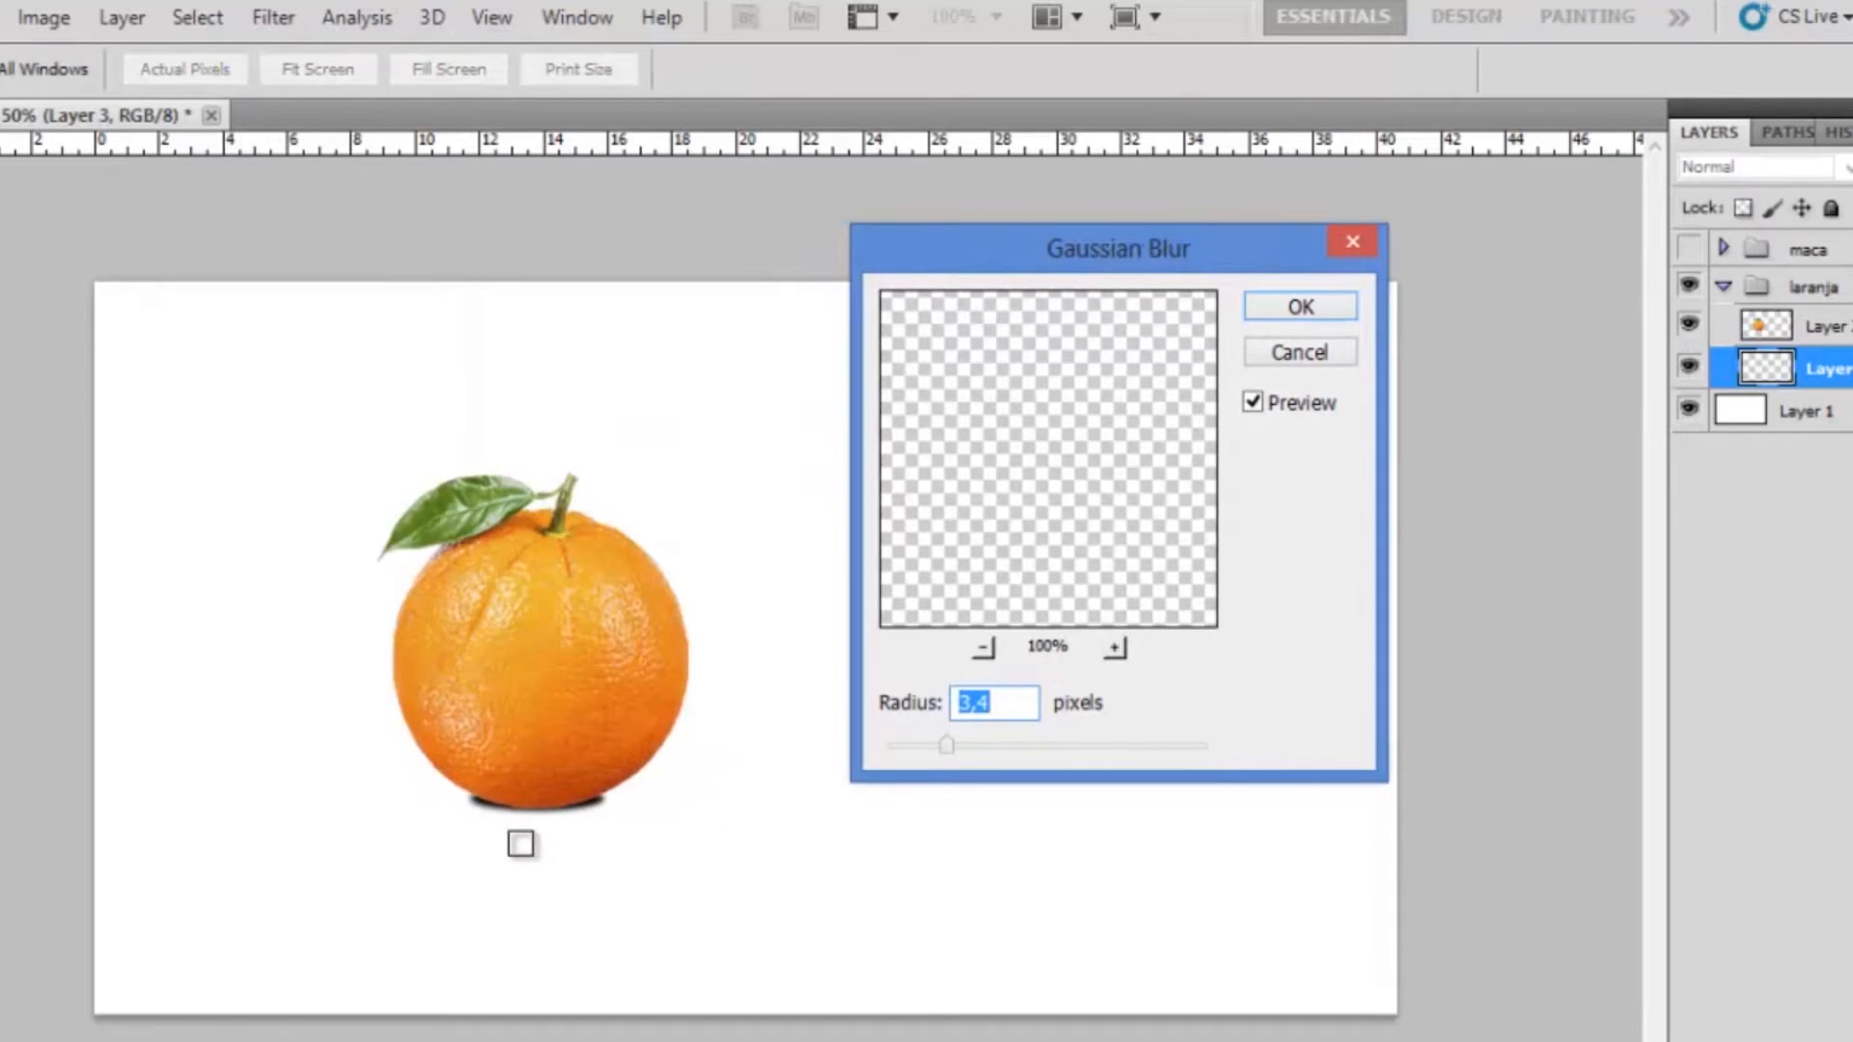
drag(946, 746, 971, 748)
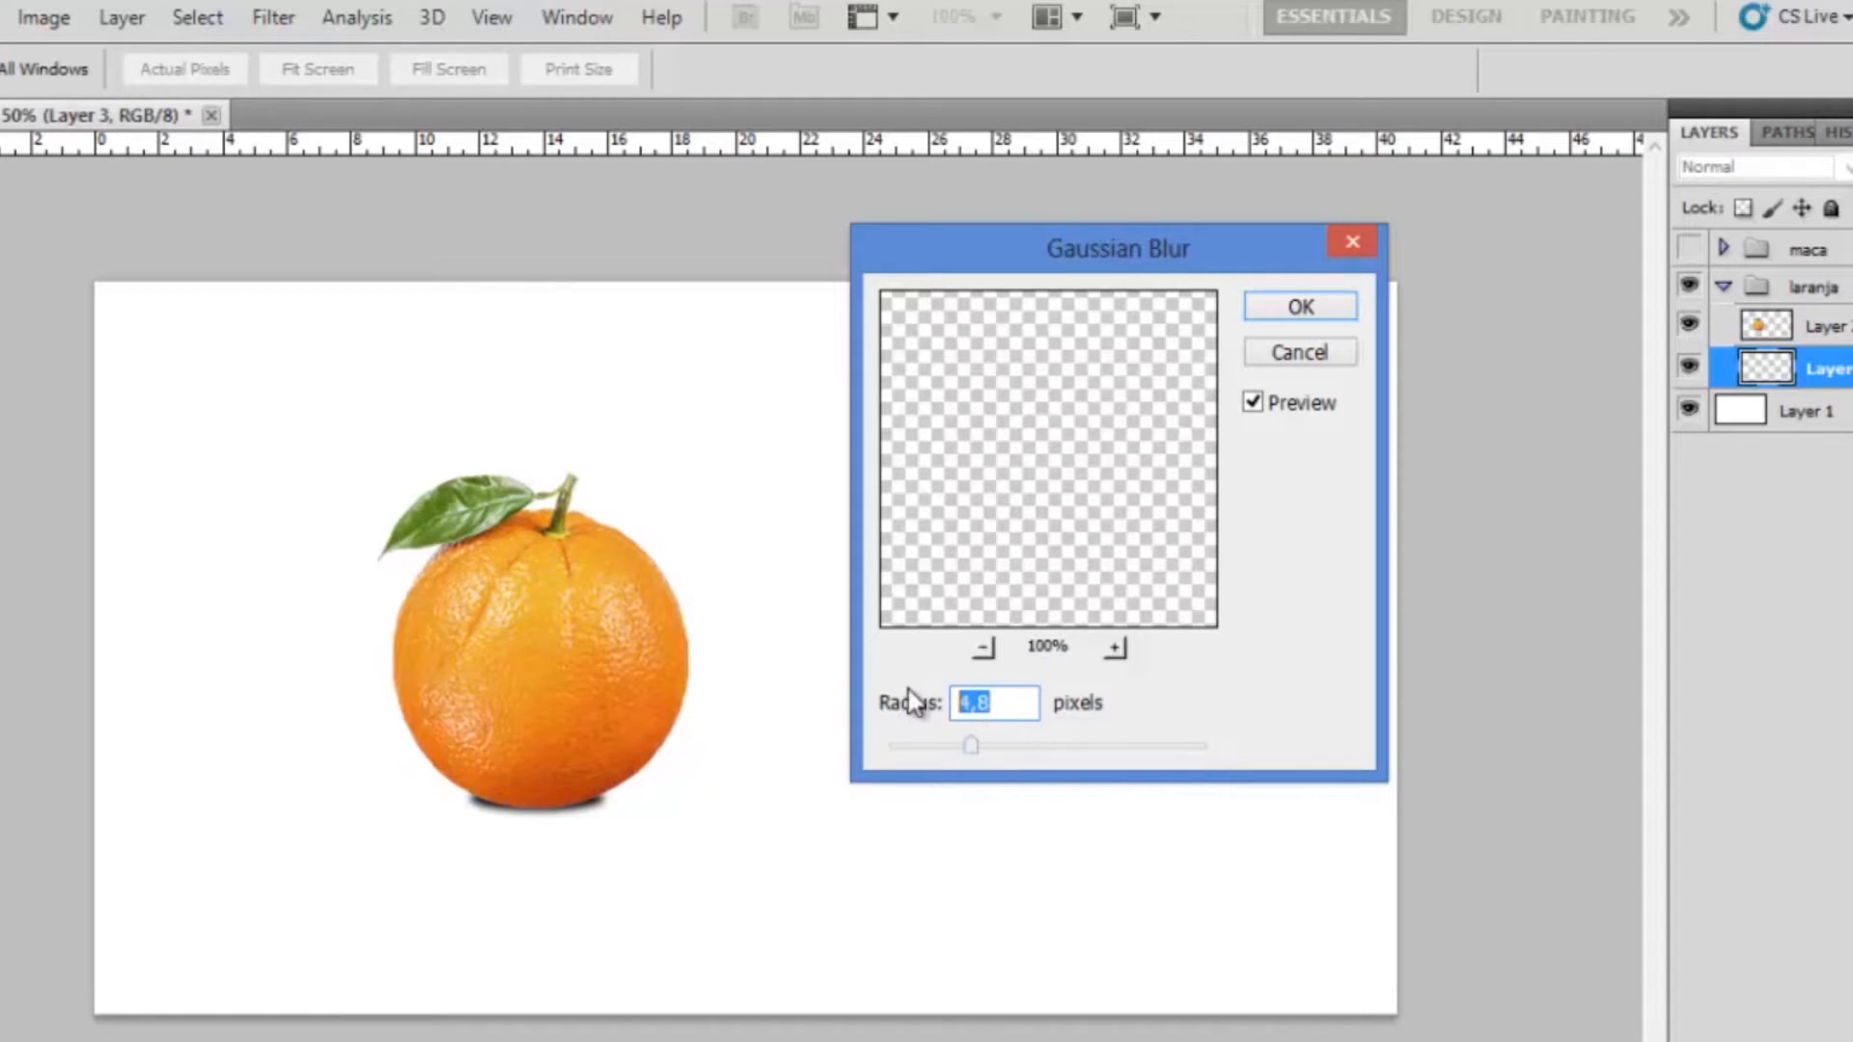
text(5)
click(1313, 307)
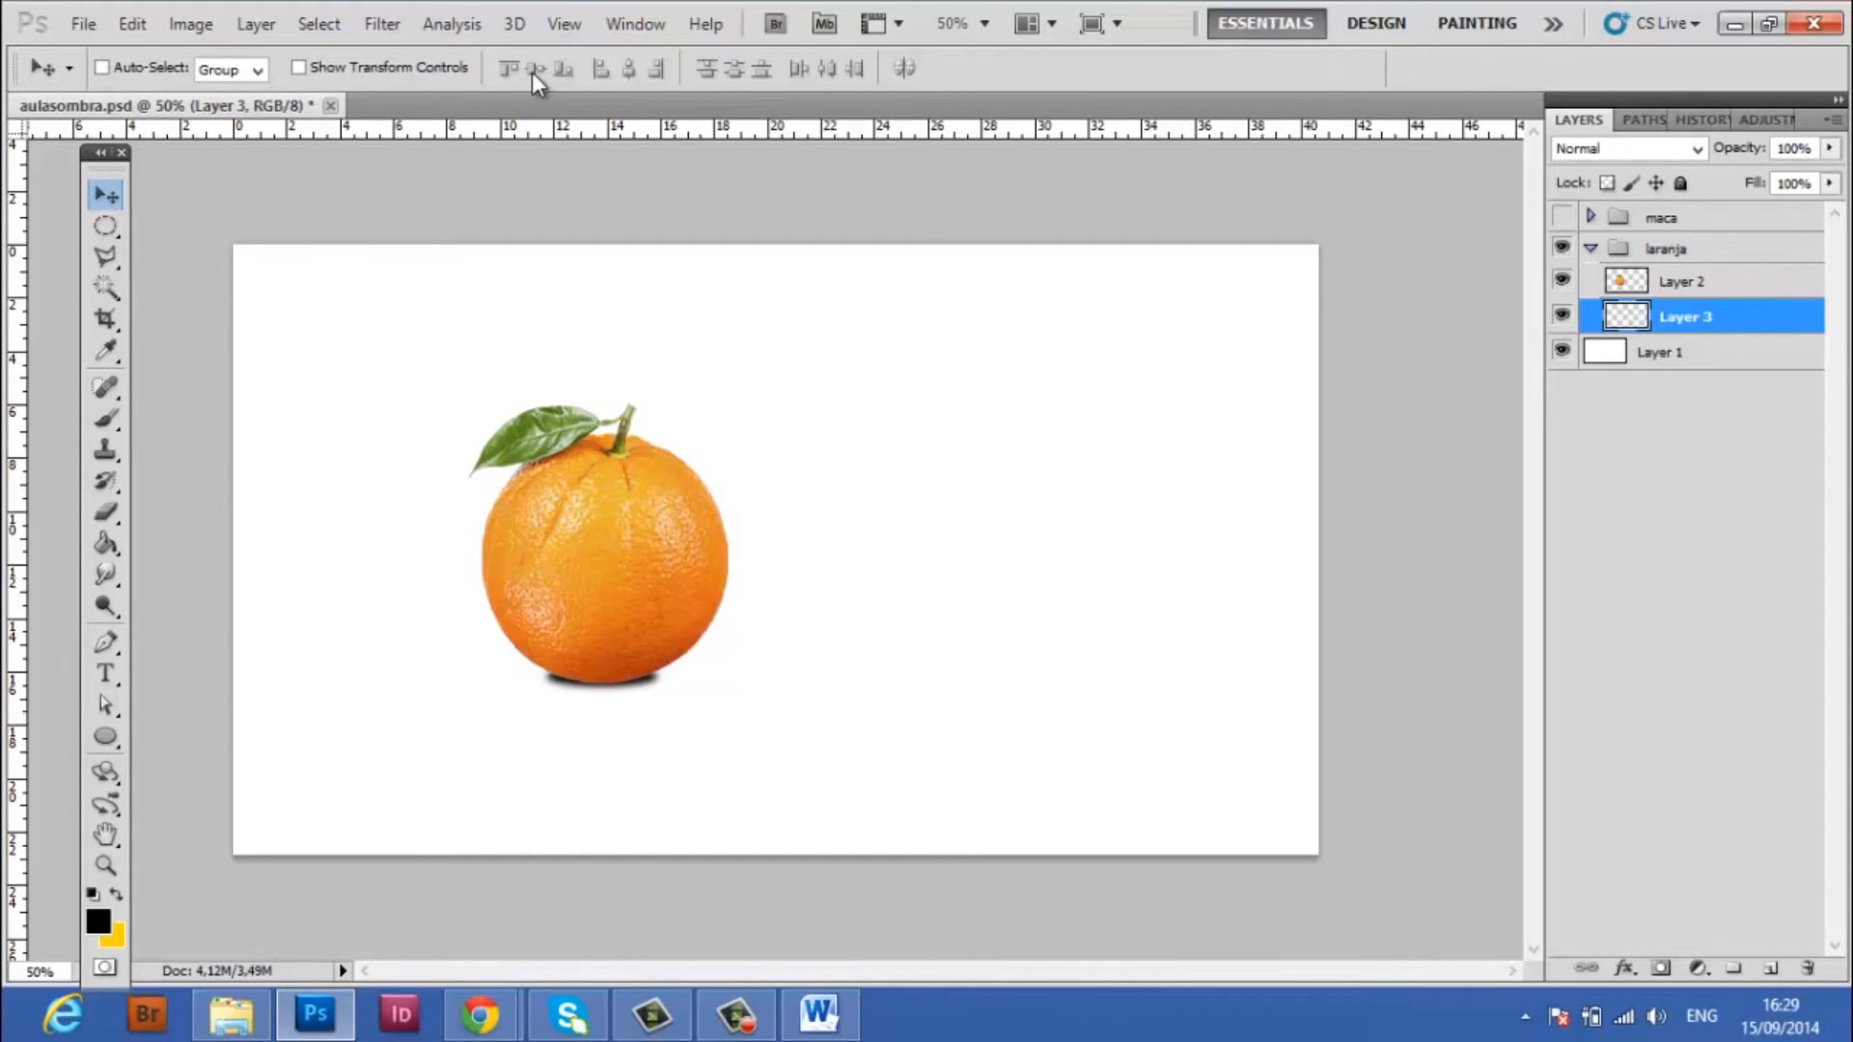
Start a Motion Blur on the black ellipse layer, test a tilted blur direction and set the angle back to 0°
click(389, 27)
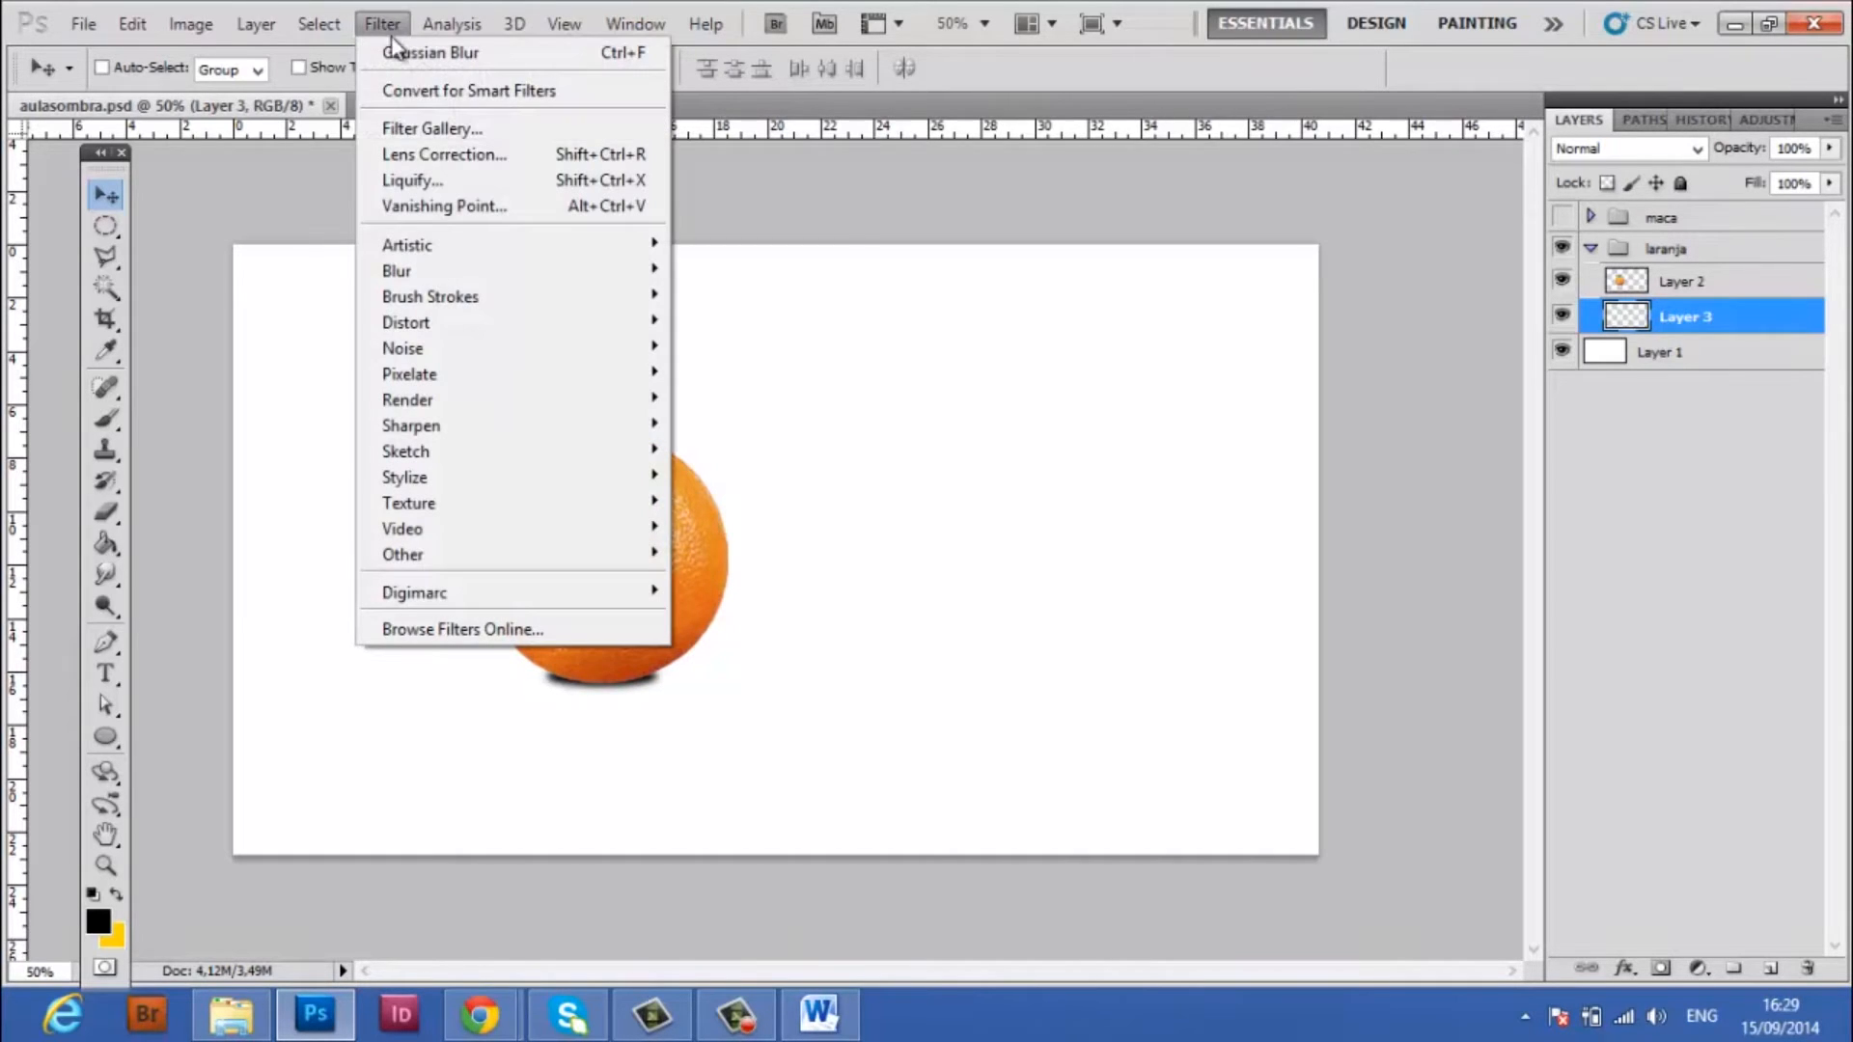
mouse_move(447, 277)
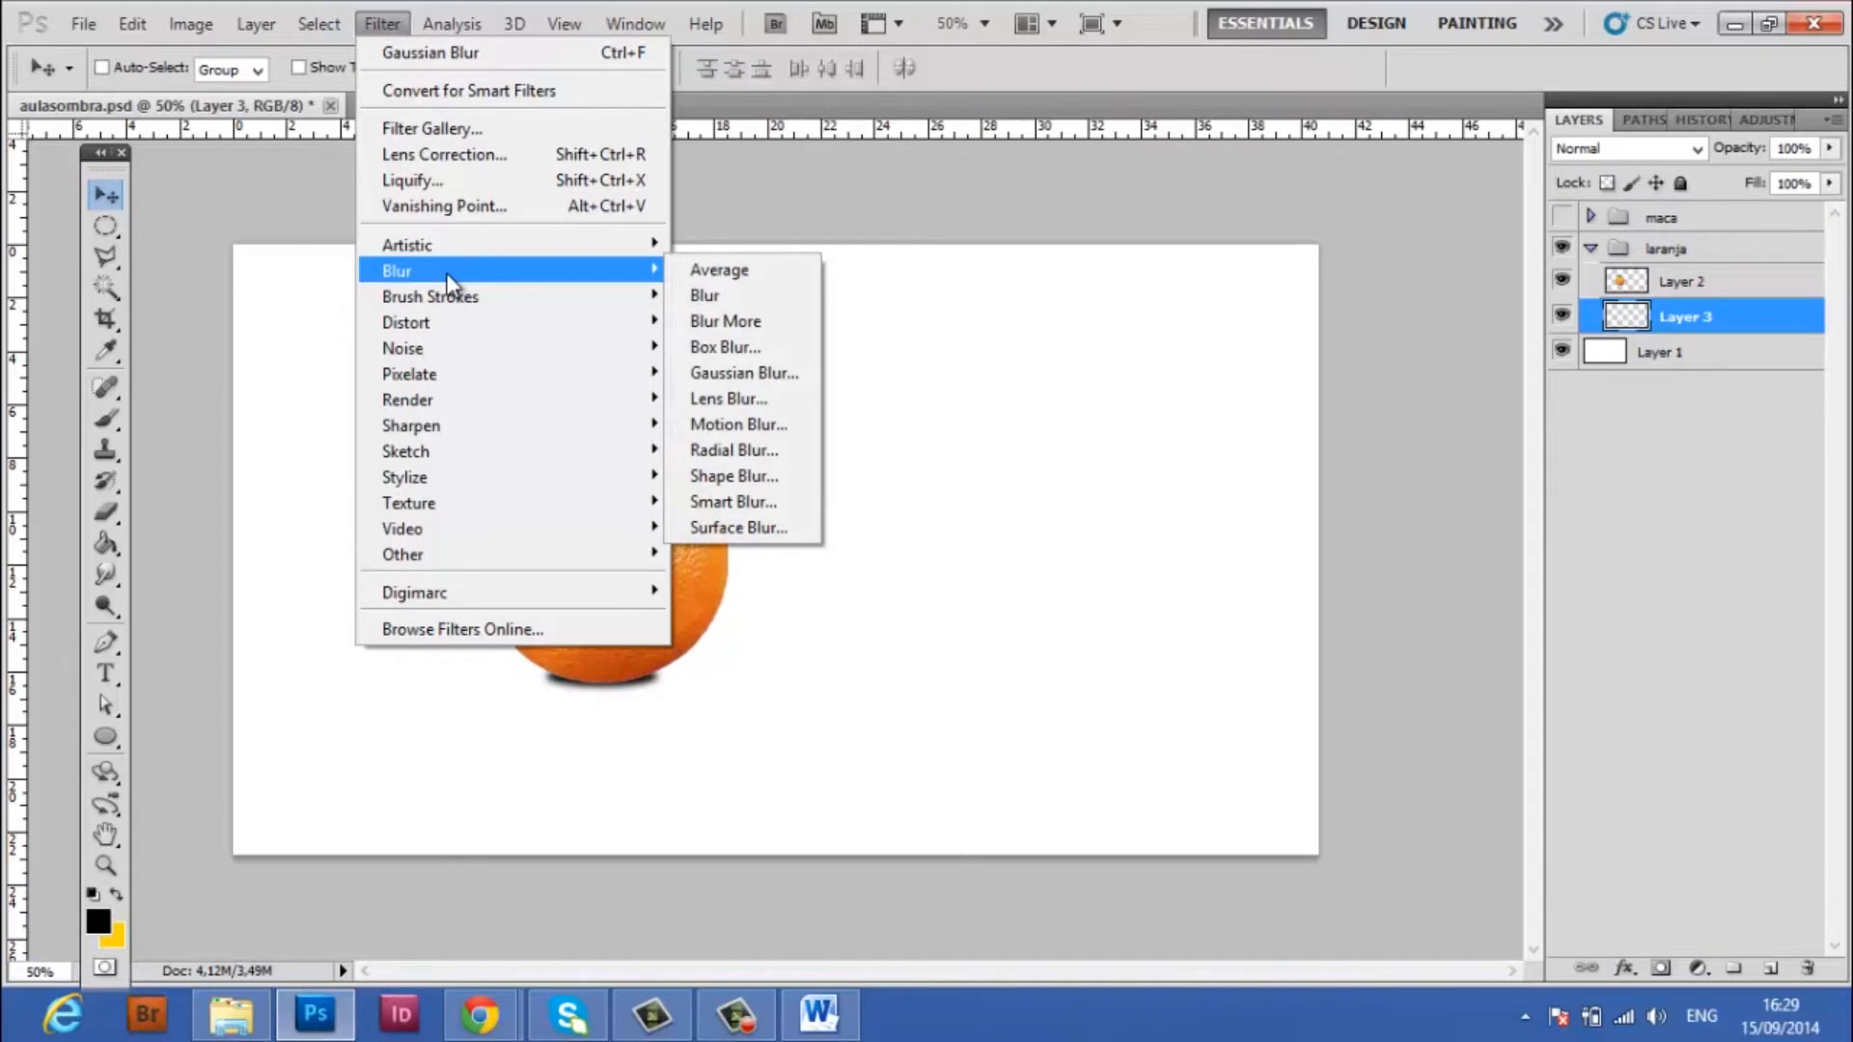
click(745, 426)
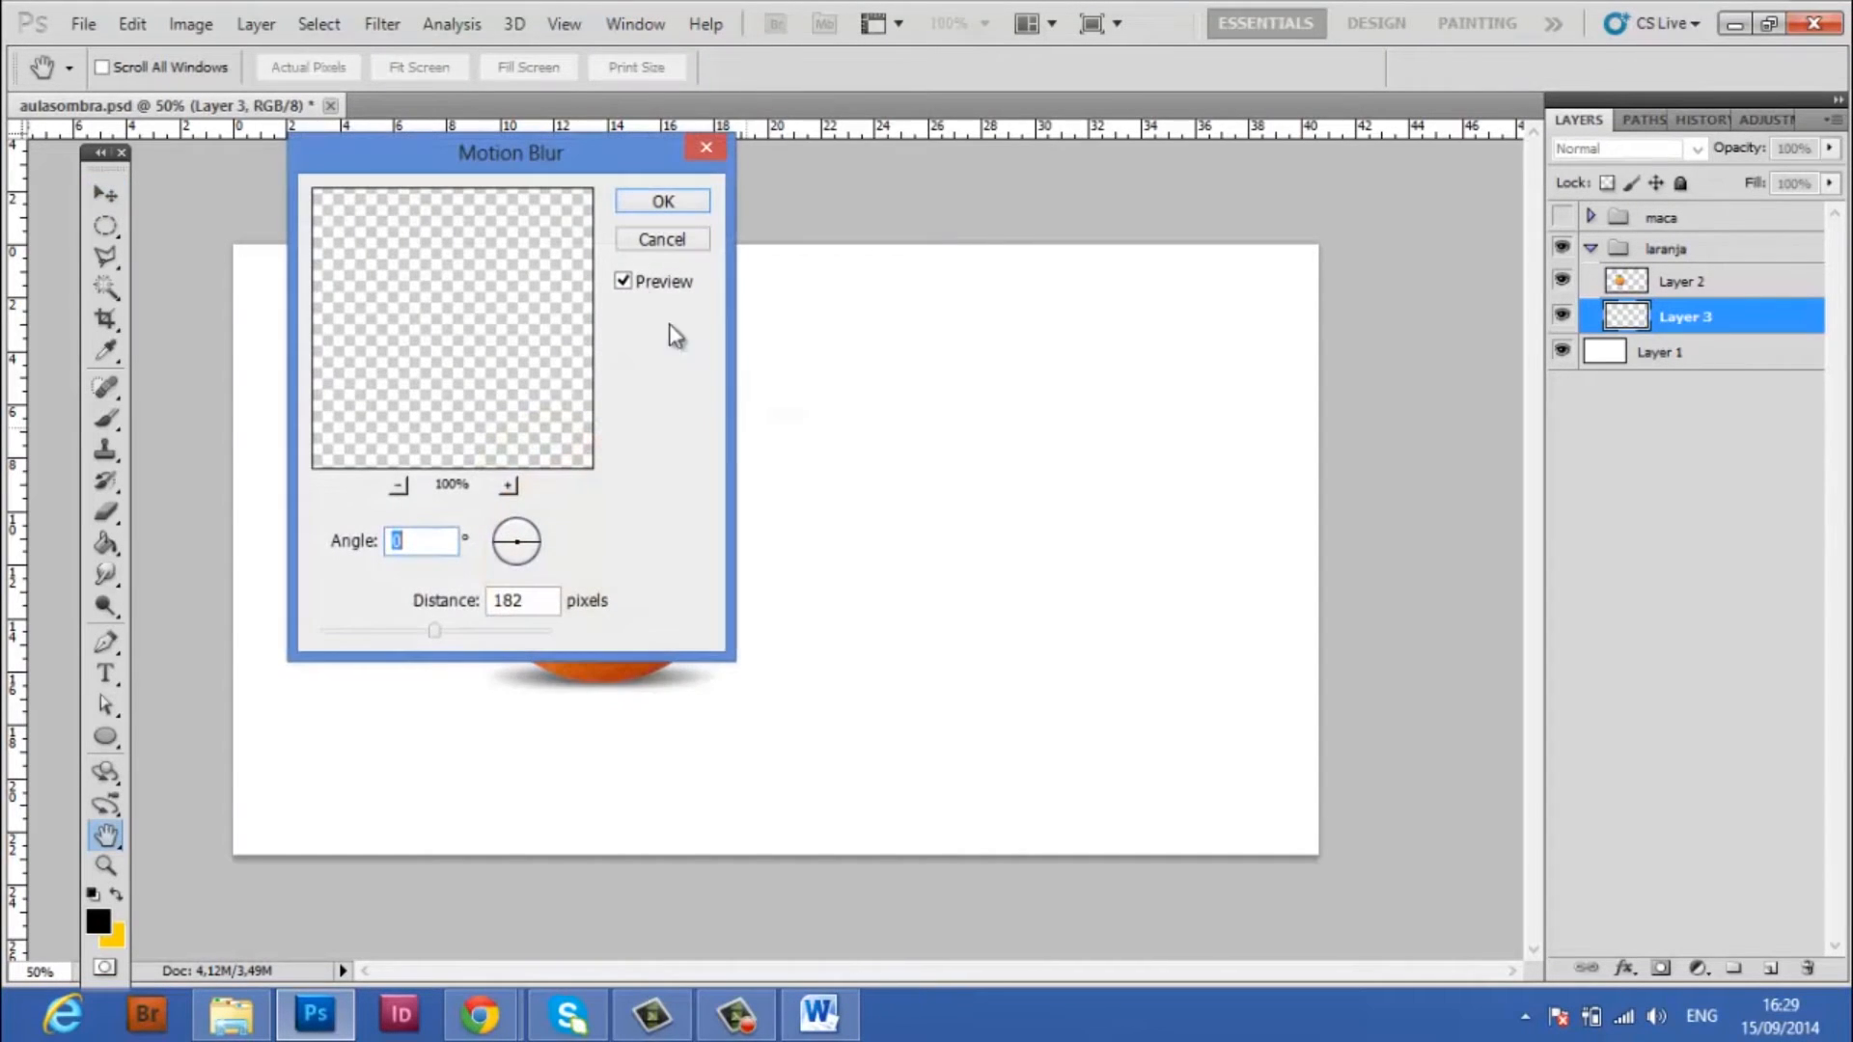
drag(521, 168, 1089, 169)
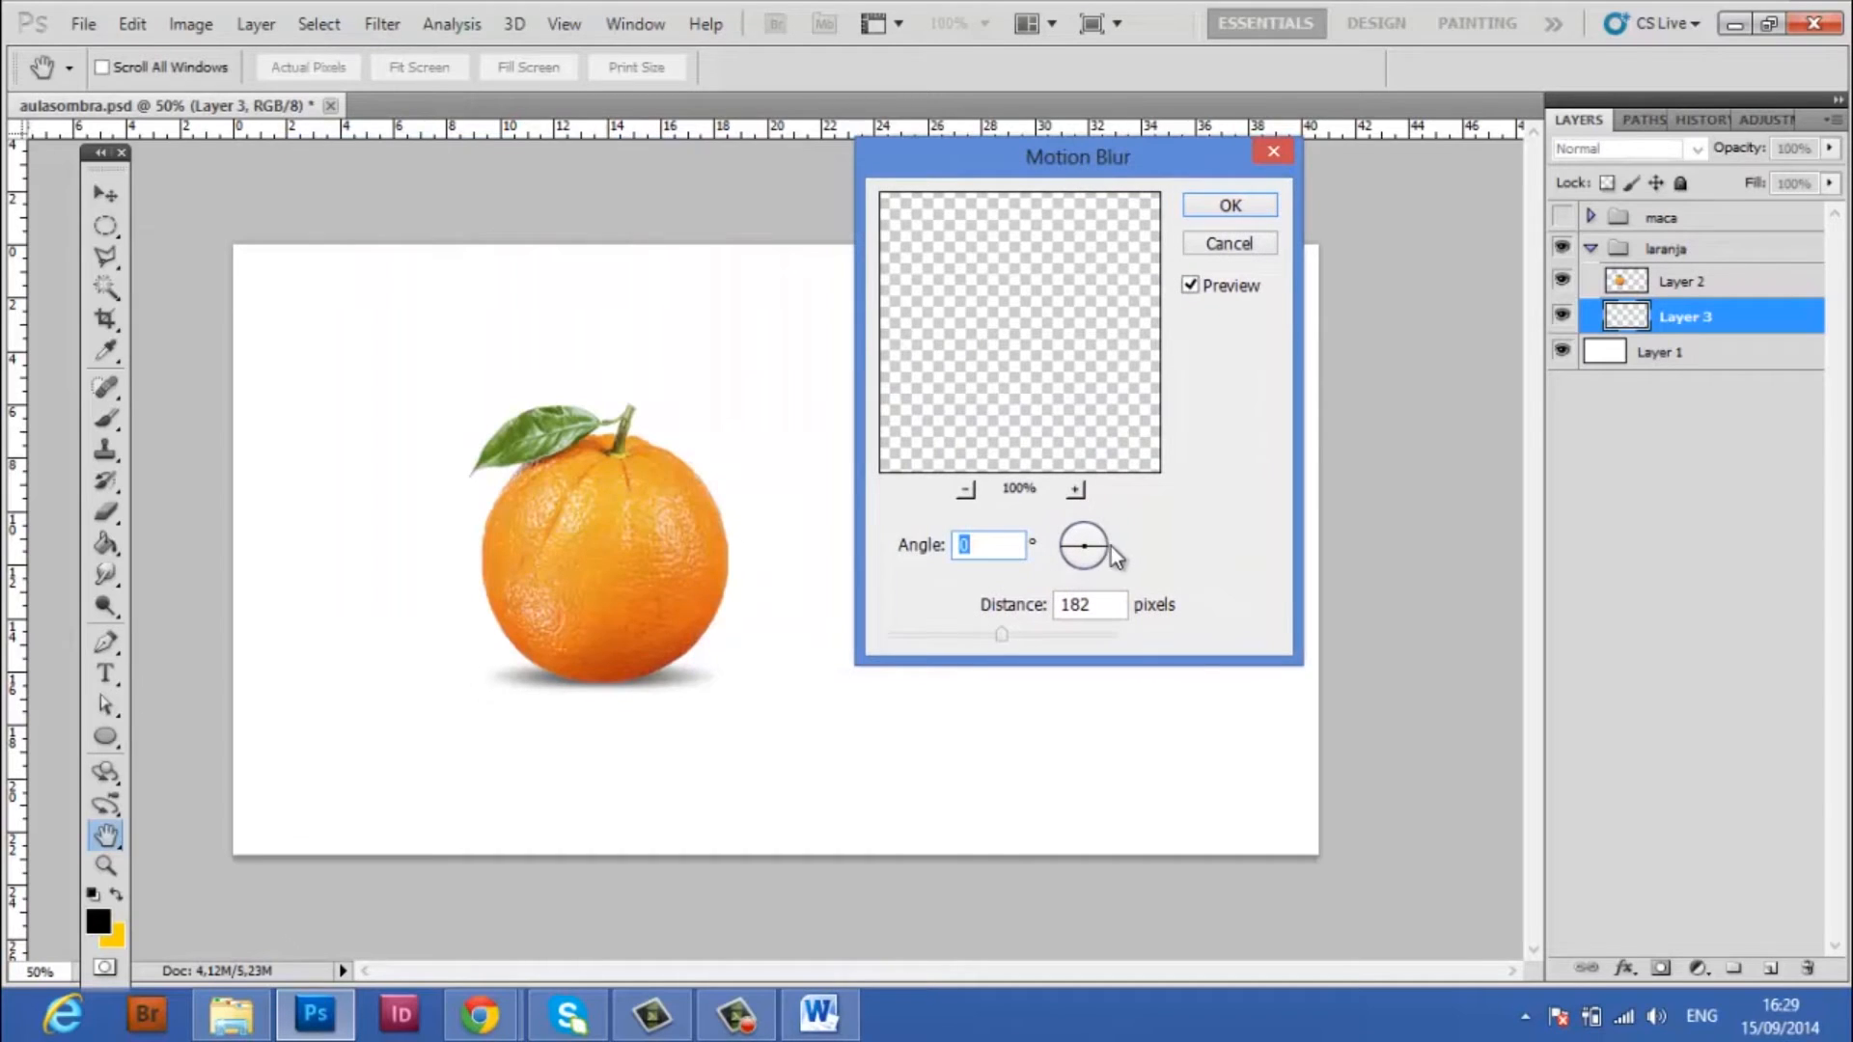
drag(1107, 557, 1065, 554)
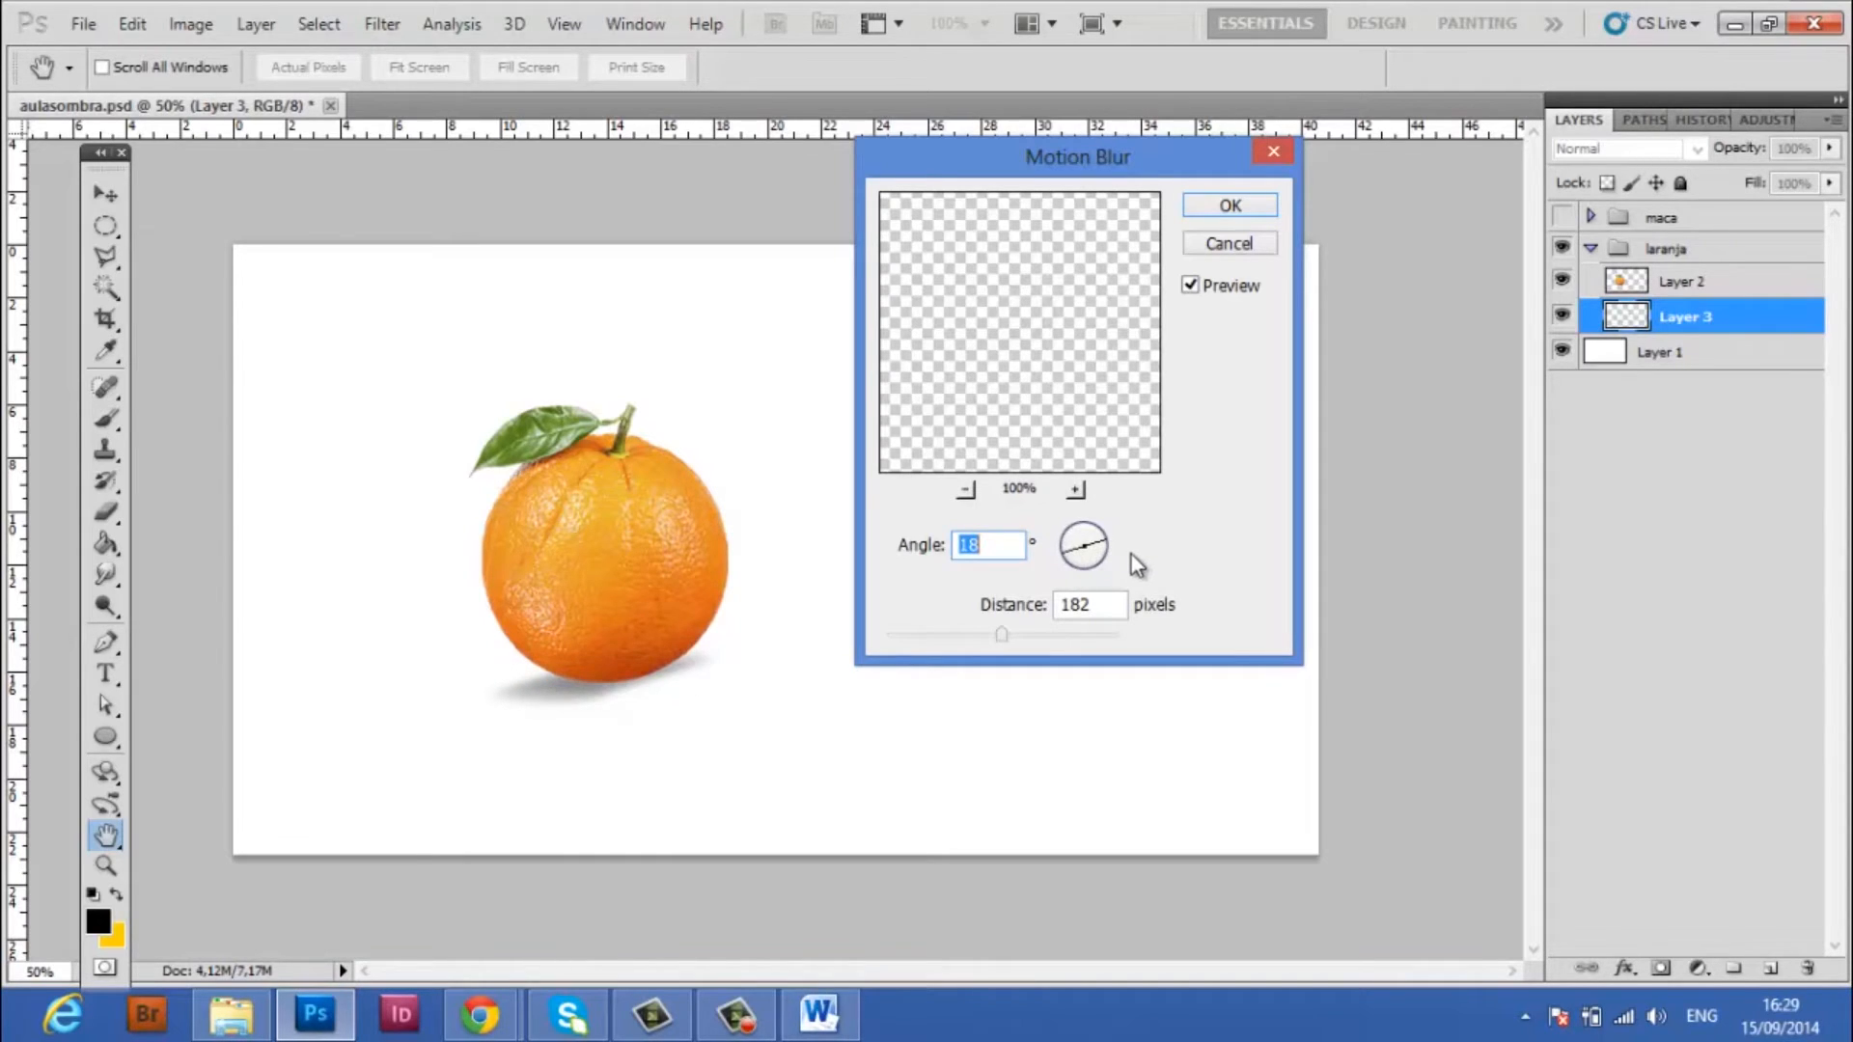
drag(1103, 565, 1055, 550)
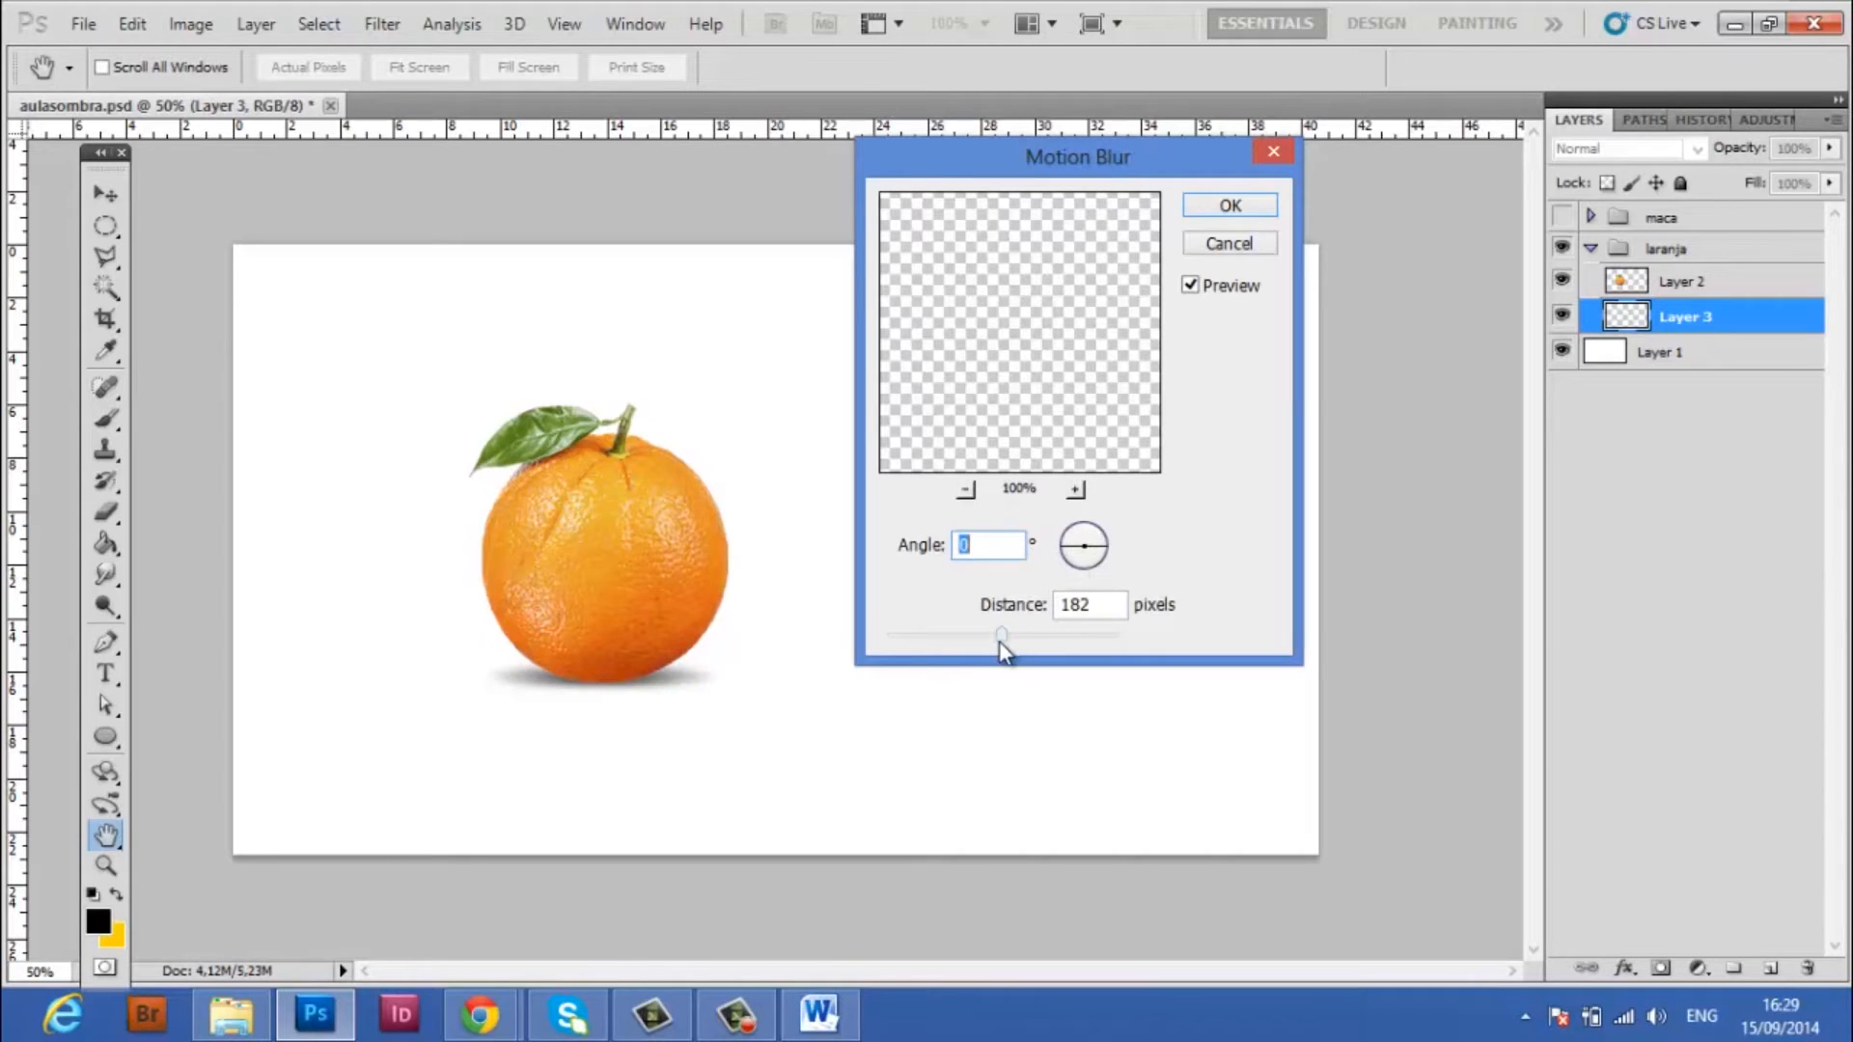
Set the Motion Blur distance to 100 pixels and apply it to the ellipse shadow
drag(994, 640, 952, 640)
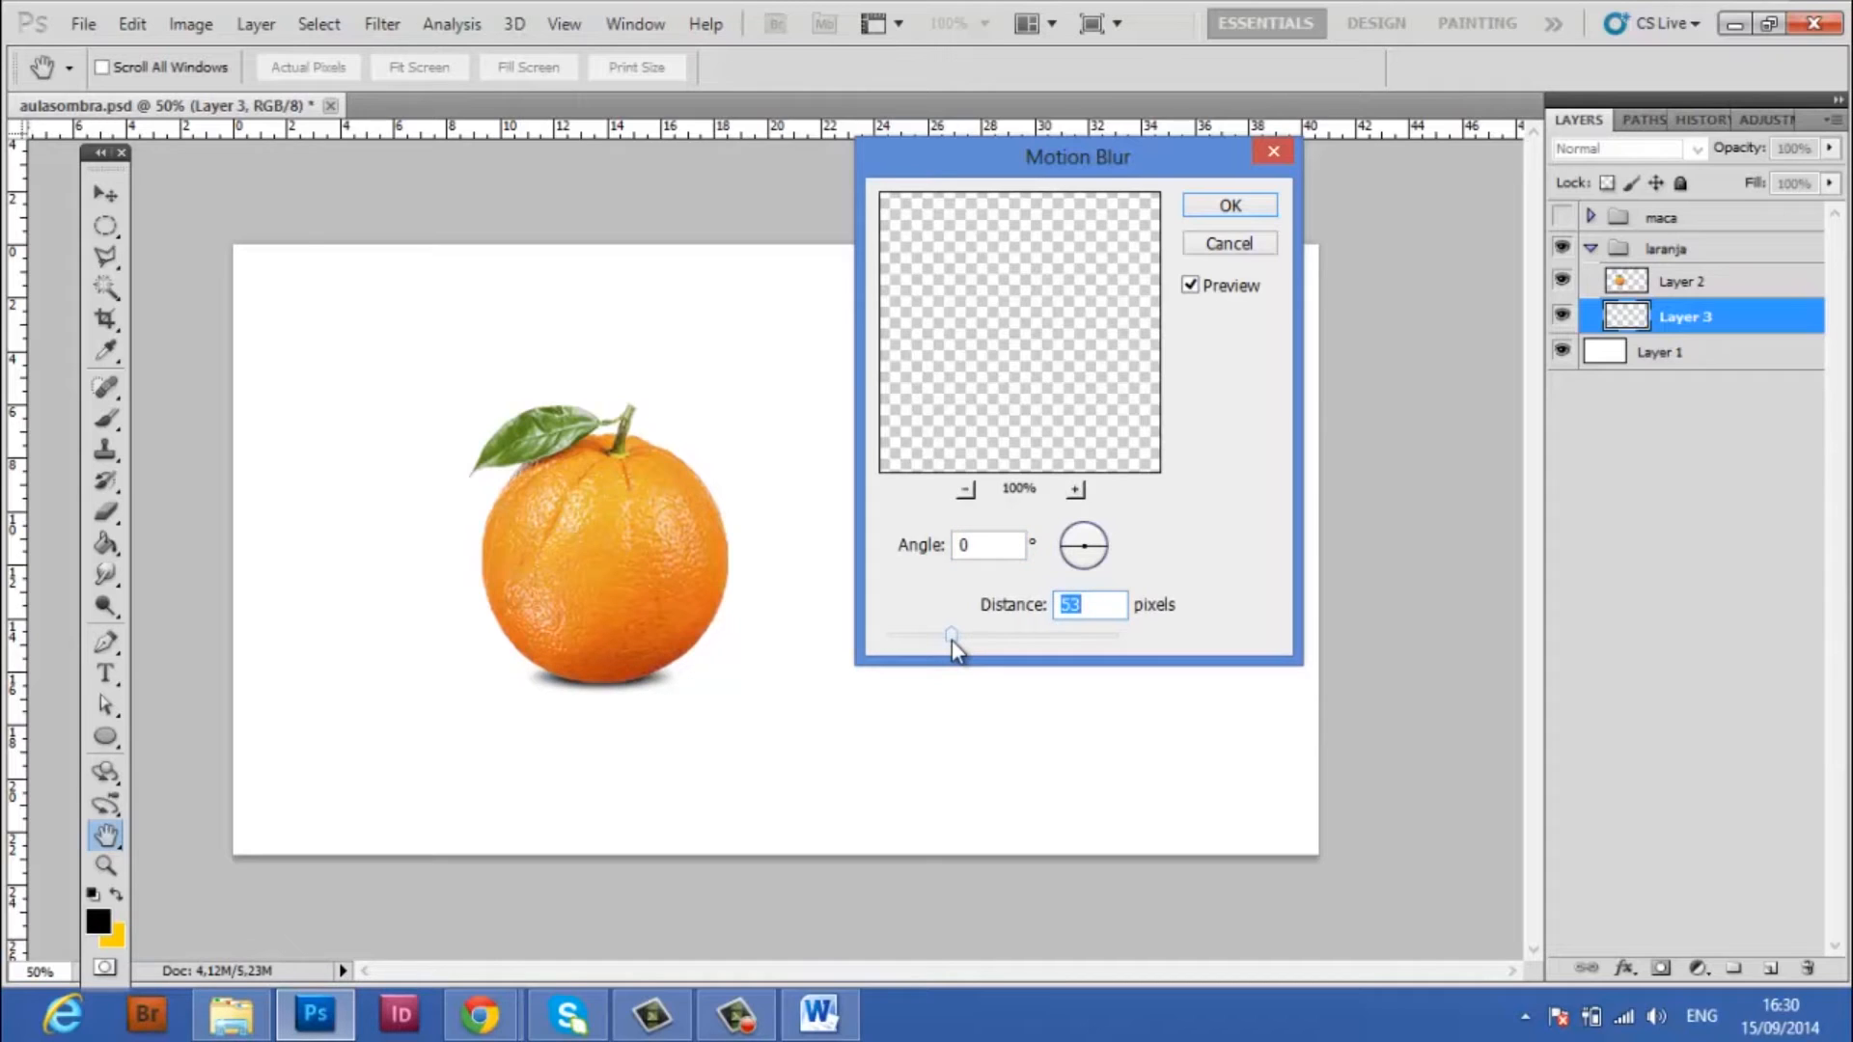
drag(946, 639, 968, 634)
text(85)
drag(1100, 609, 977, 610)
text(100)
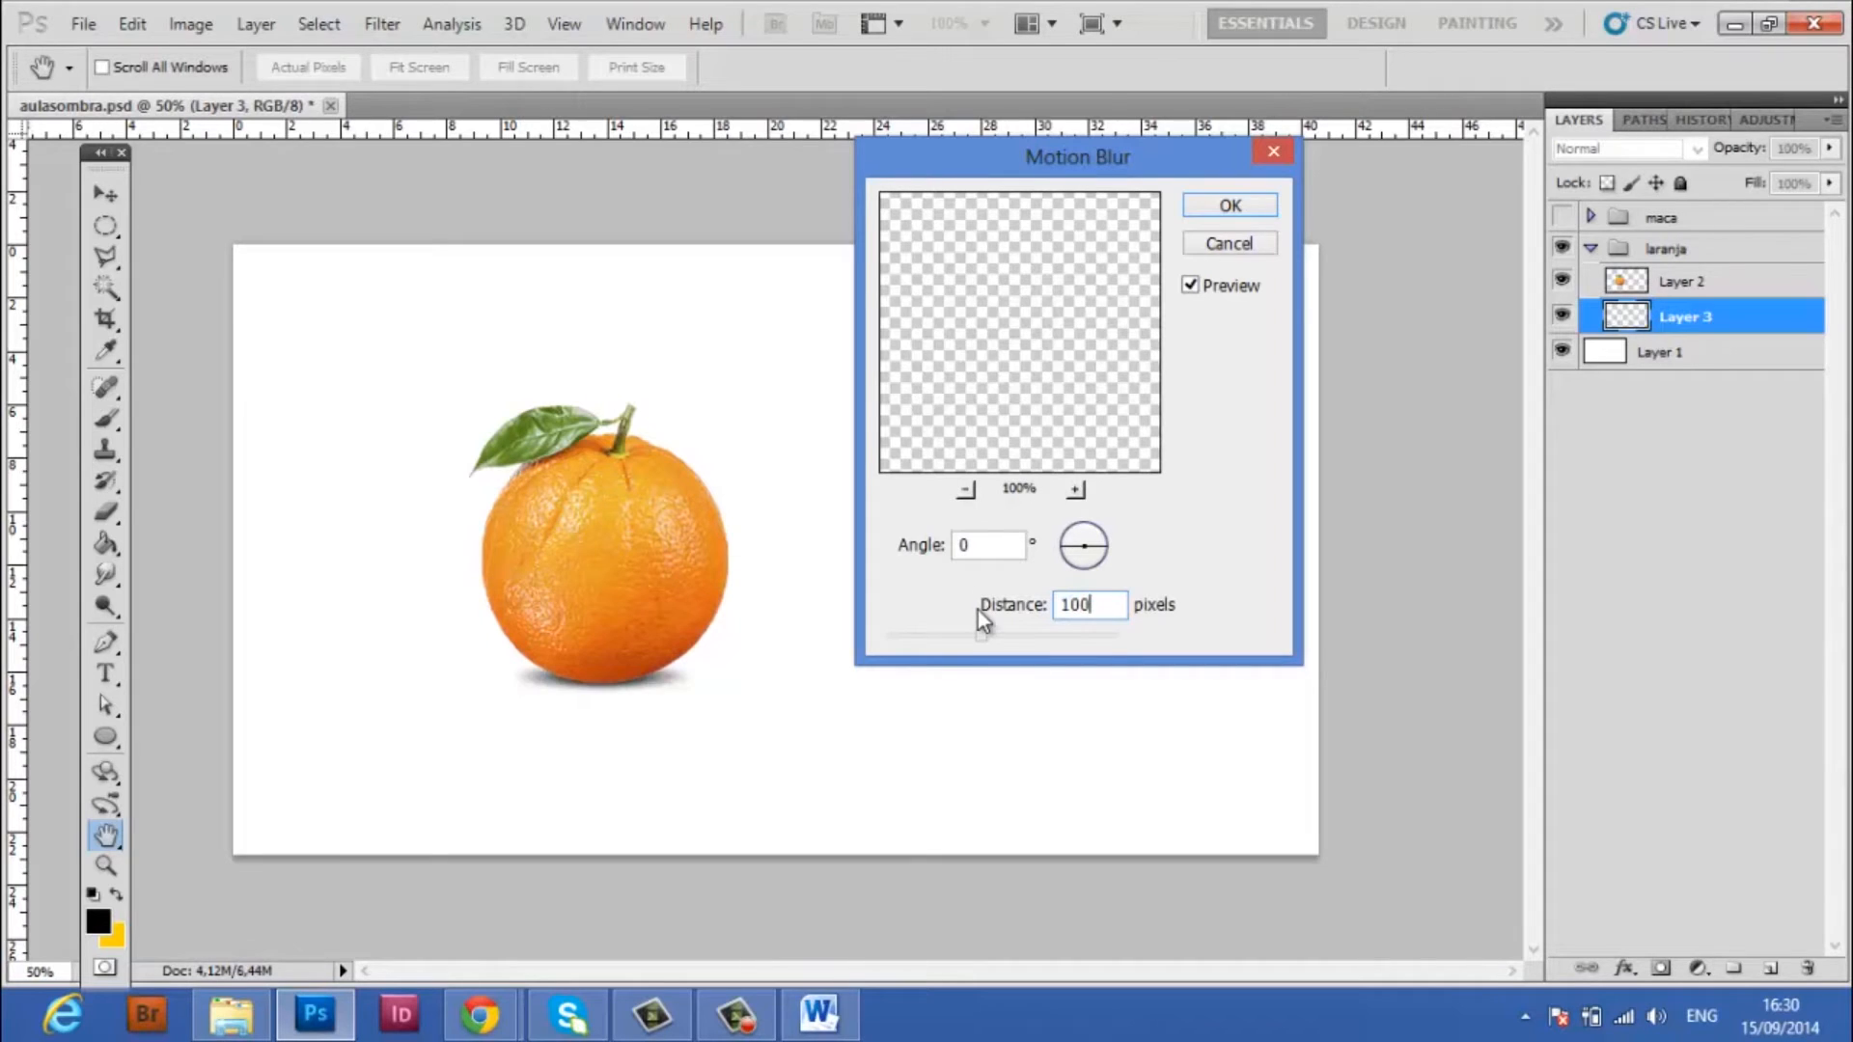
click(1226, 207)
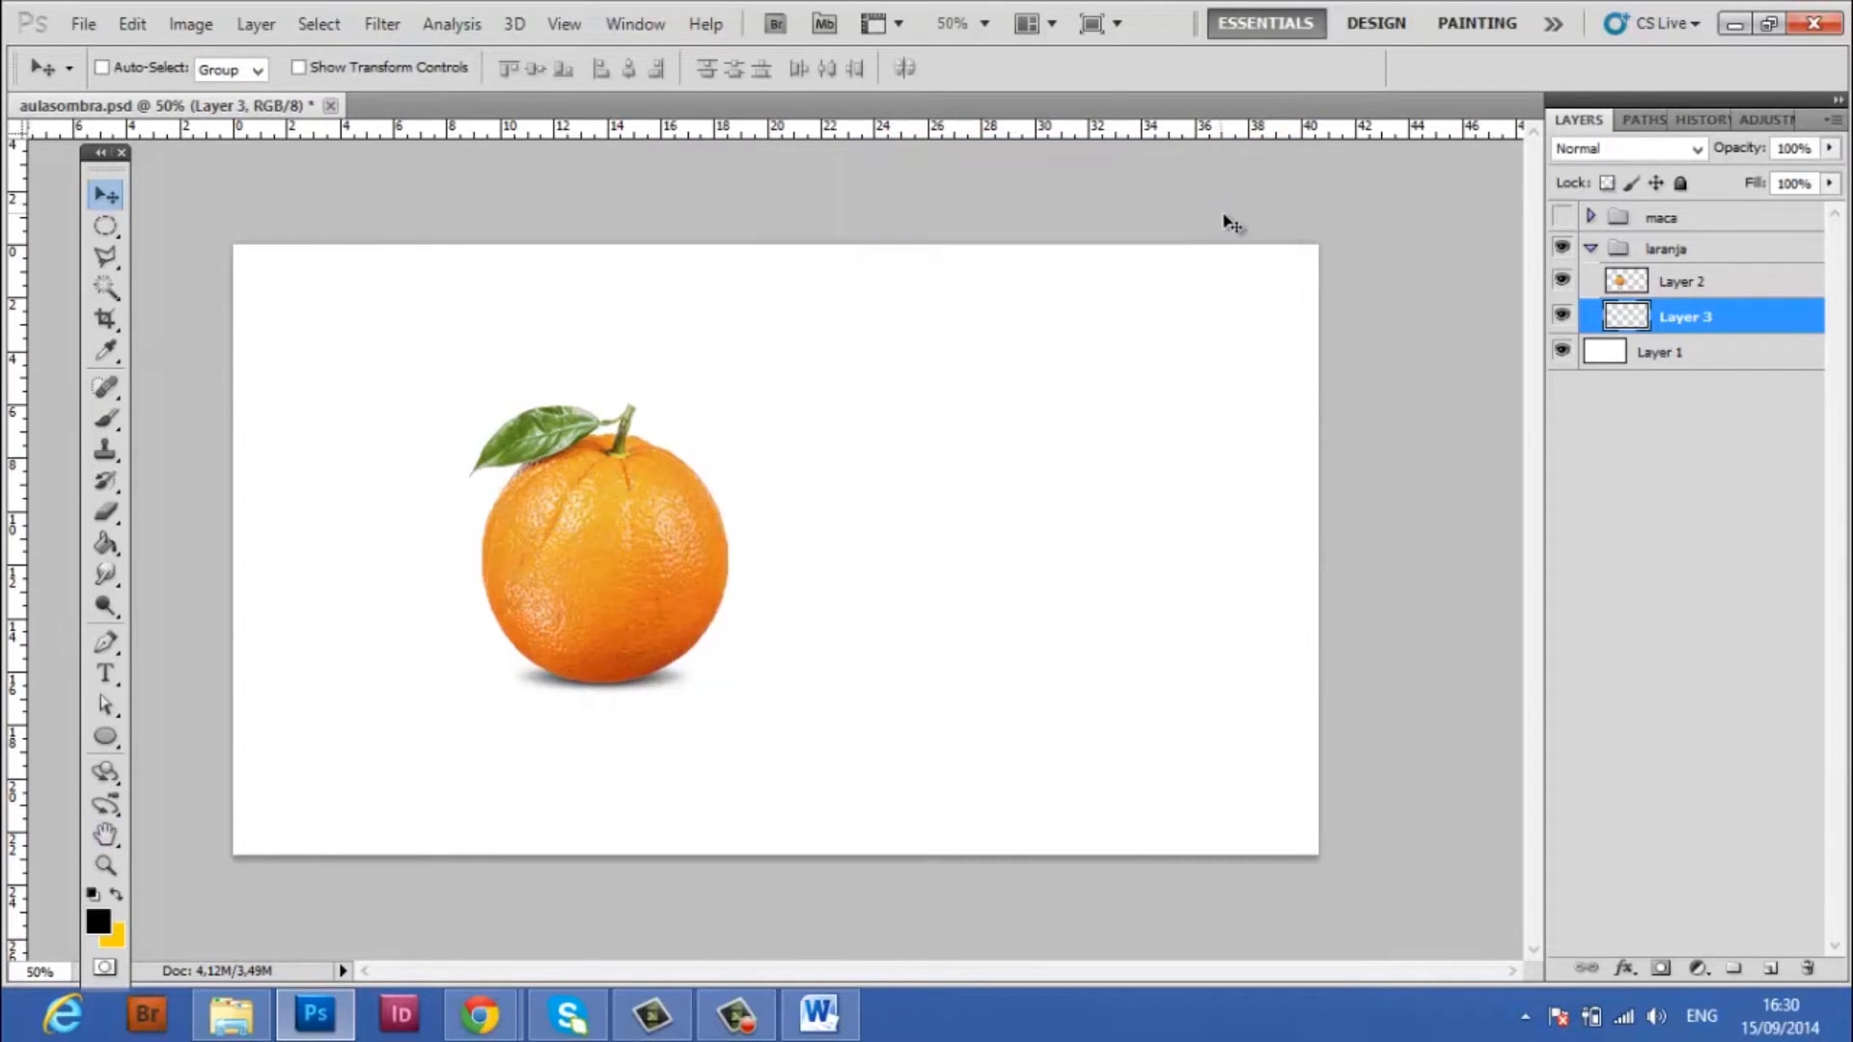
Duplicate the blurred shadow layer, Layer 3, directly beneath the orange layer
click(106, 226)
click(104, 203)
key(ctrl+j)
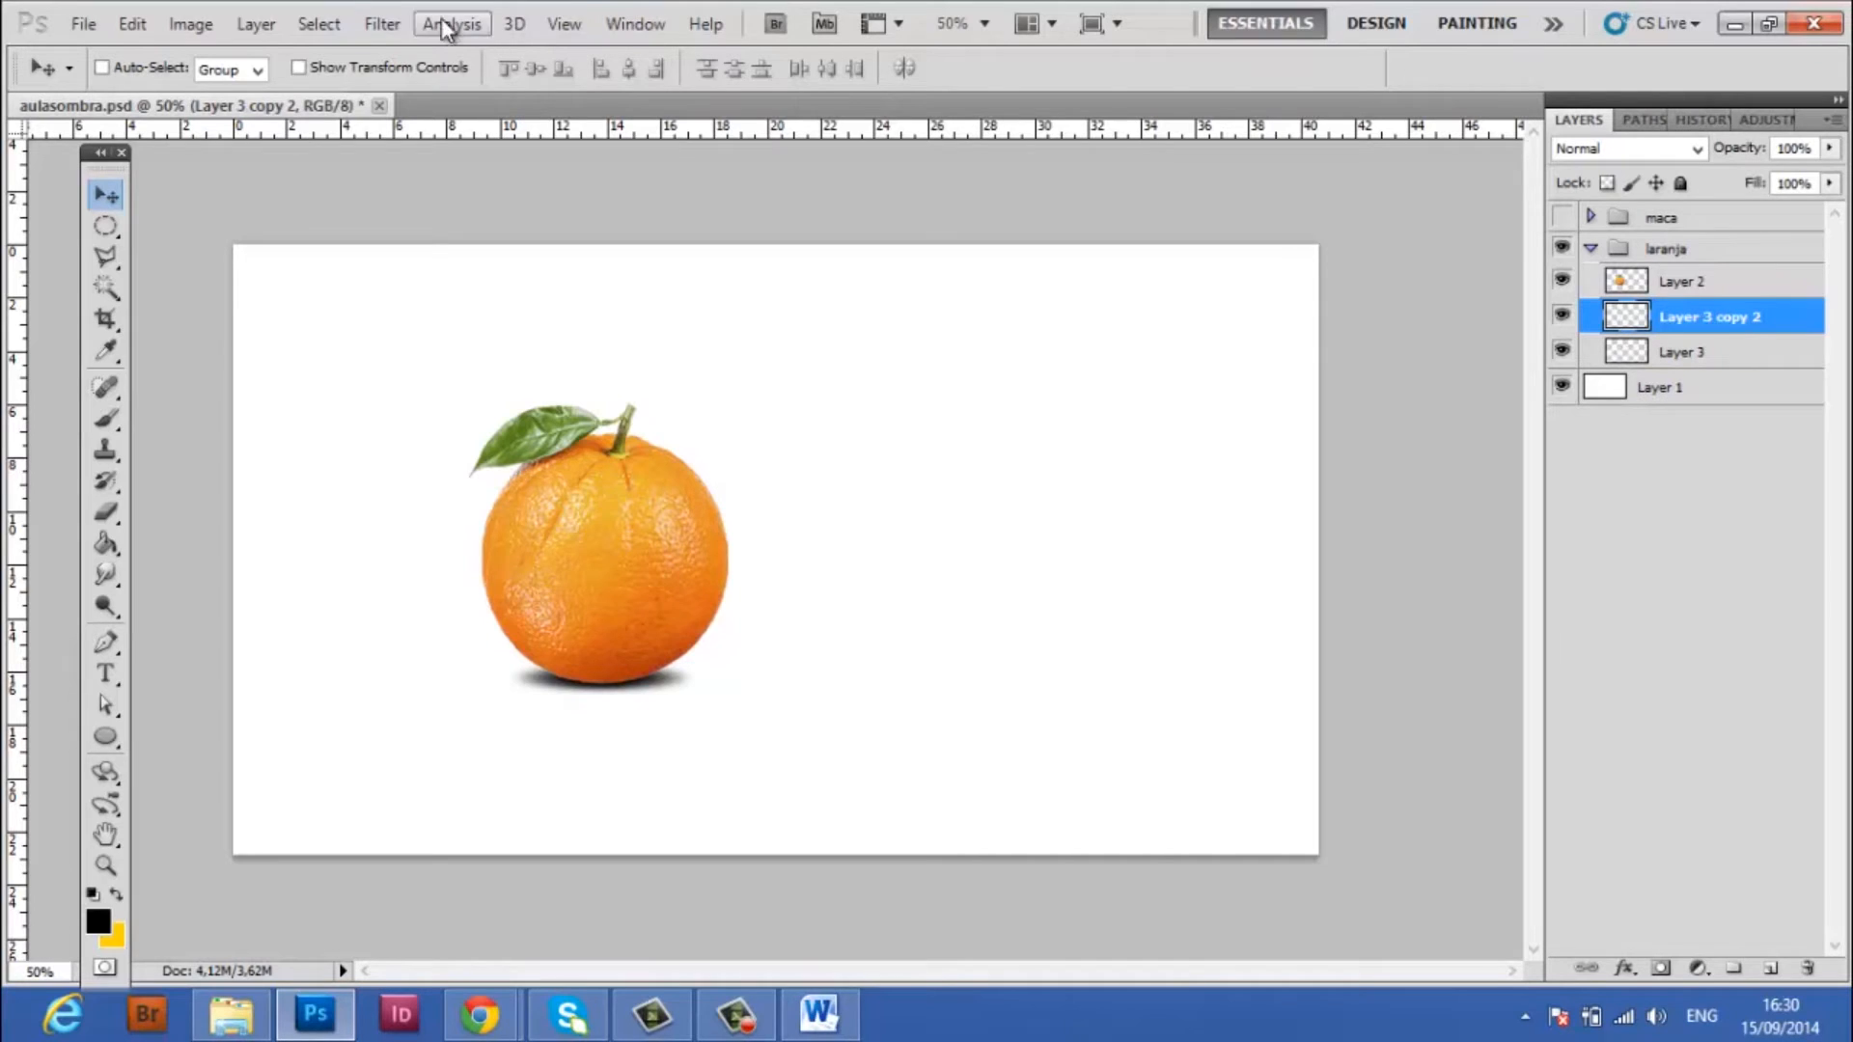
Apply a wider Motion Blur to the duplicated shadow layer, with angle 0° and a distance of about 230 pixels
click(382, 29)
mouse_move(442, 275)
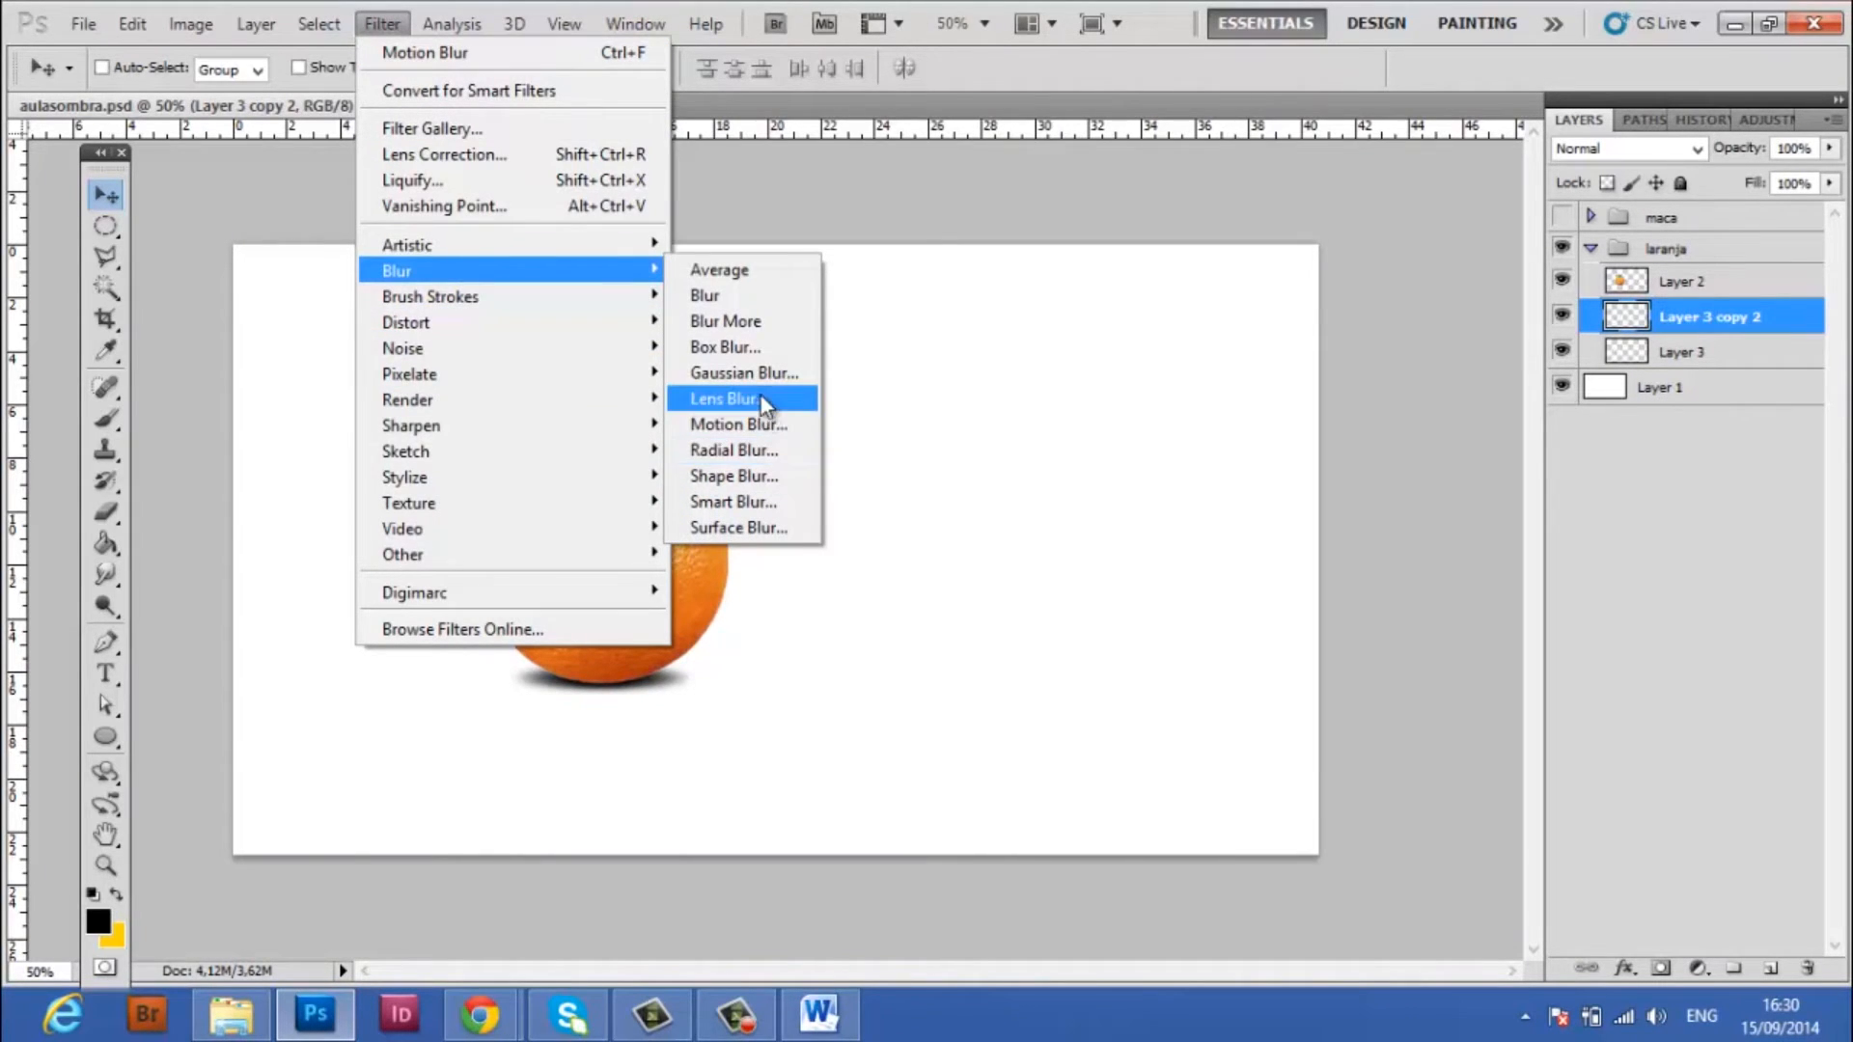
click(765, 423)
drag(982, 634, 1013, 633)
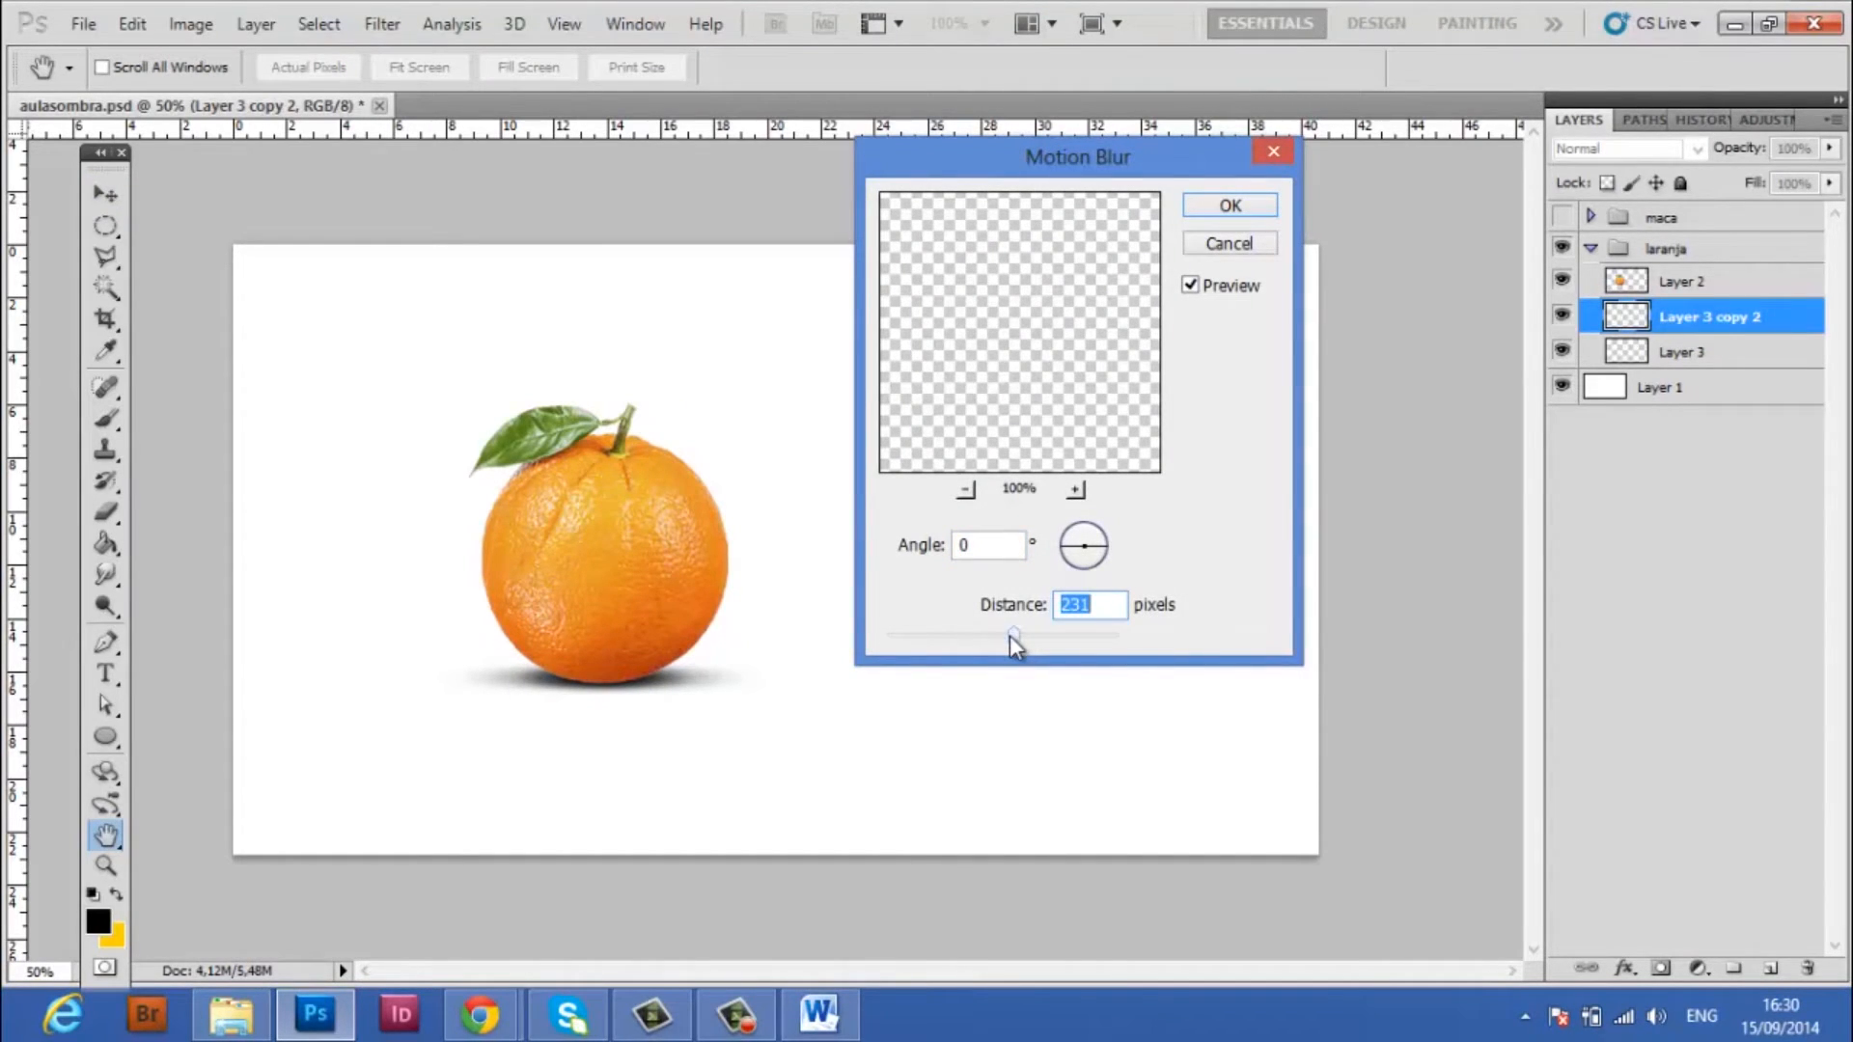
drag(1015, 635, 1011, 635)
click(1208, 207)
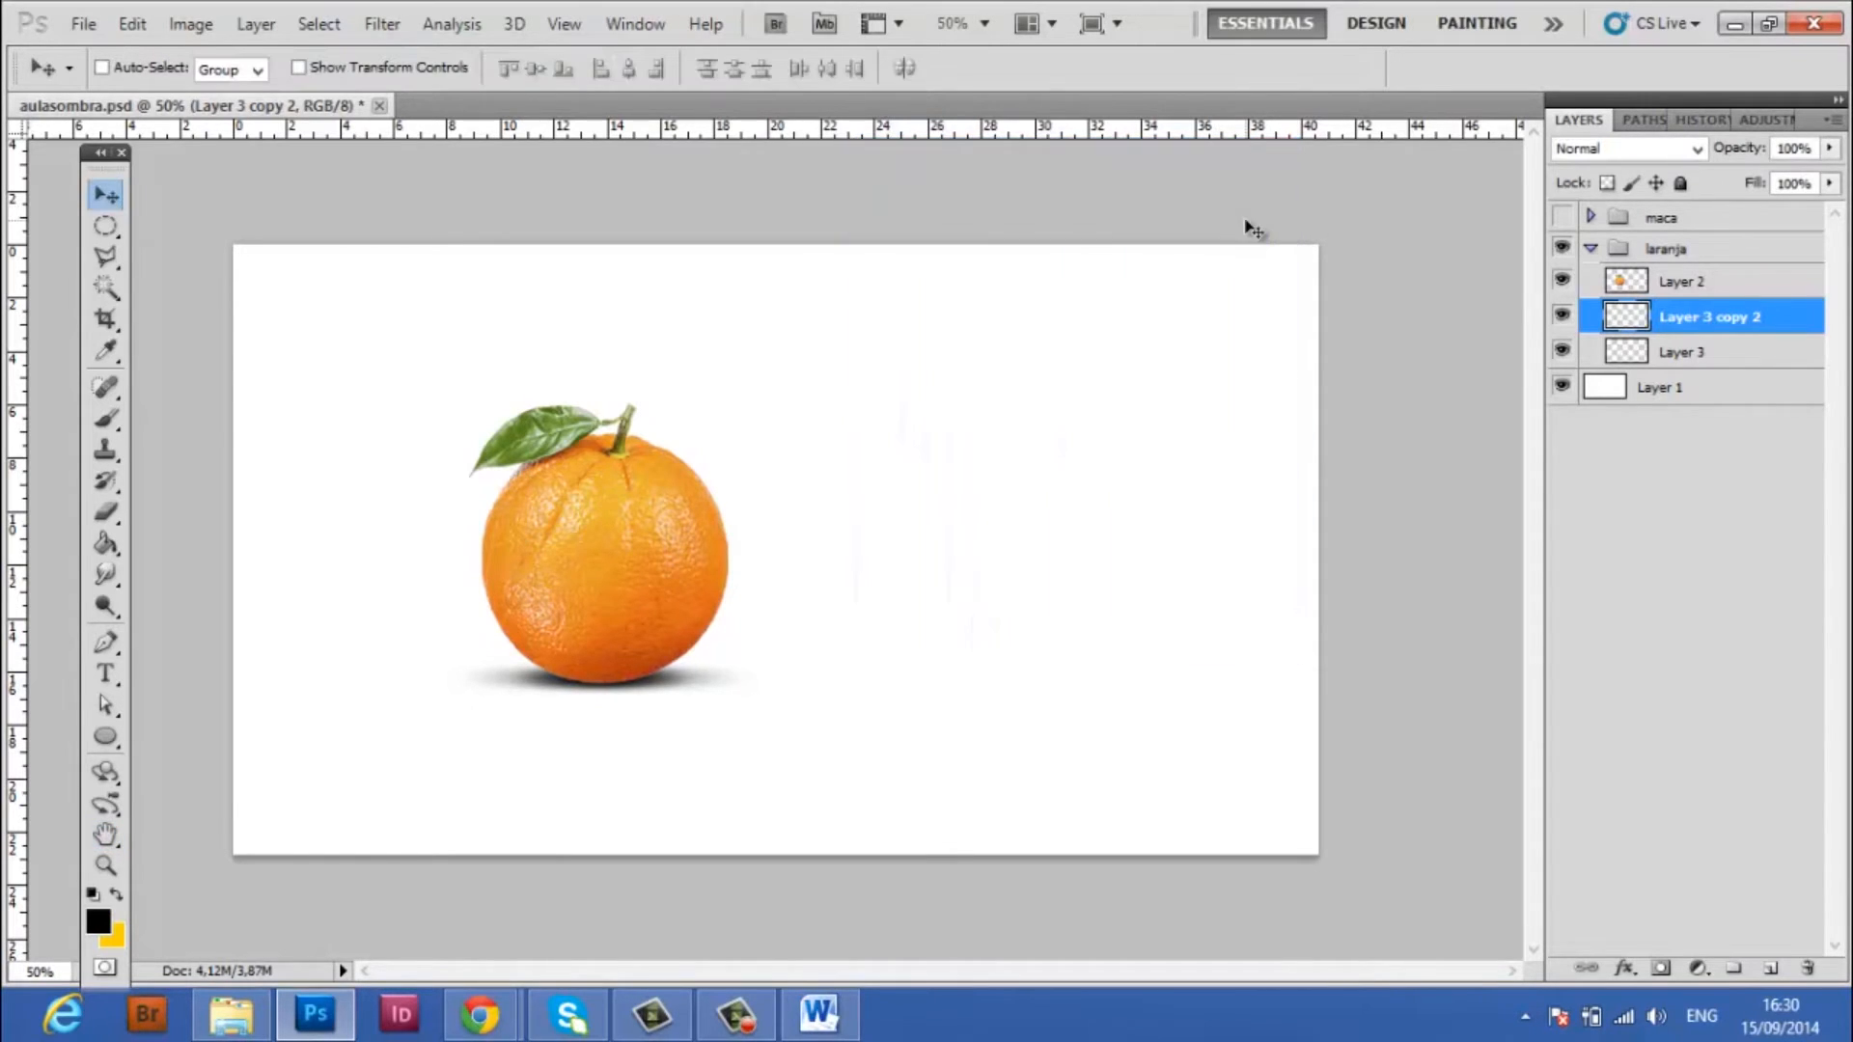
Hide and show the two shadow layers in turn to compare what each contributes under the orange
click(1562, 314)
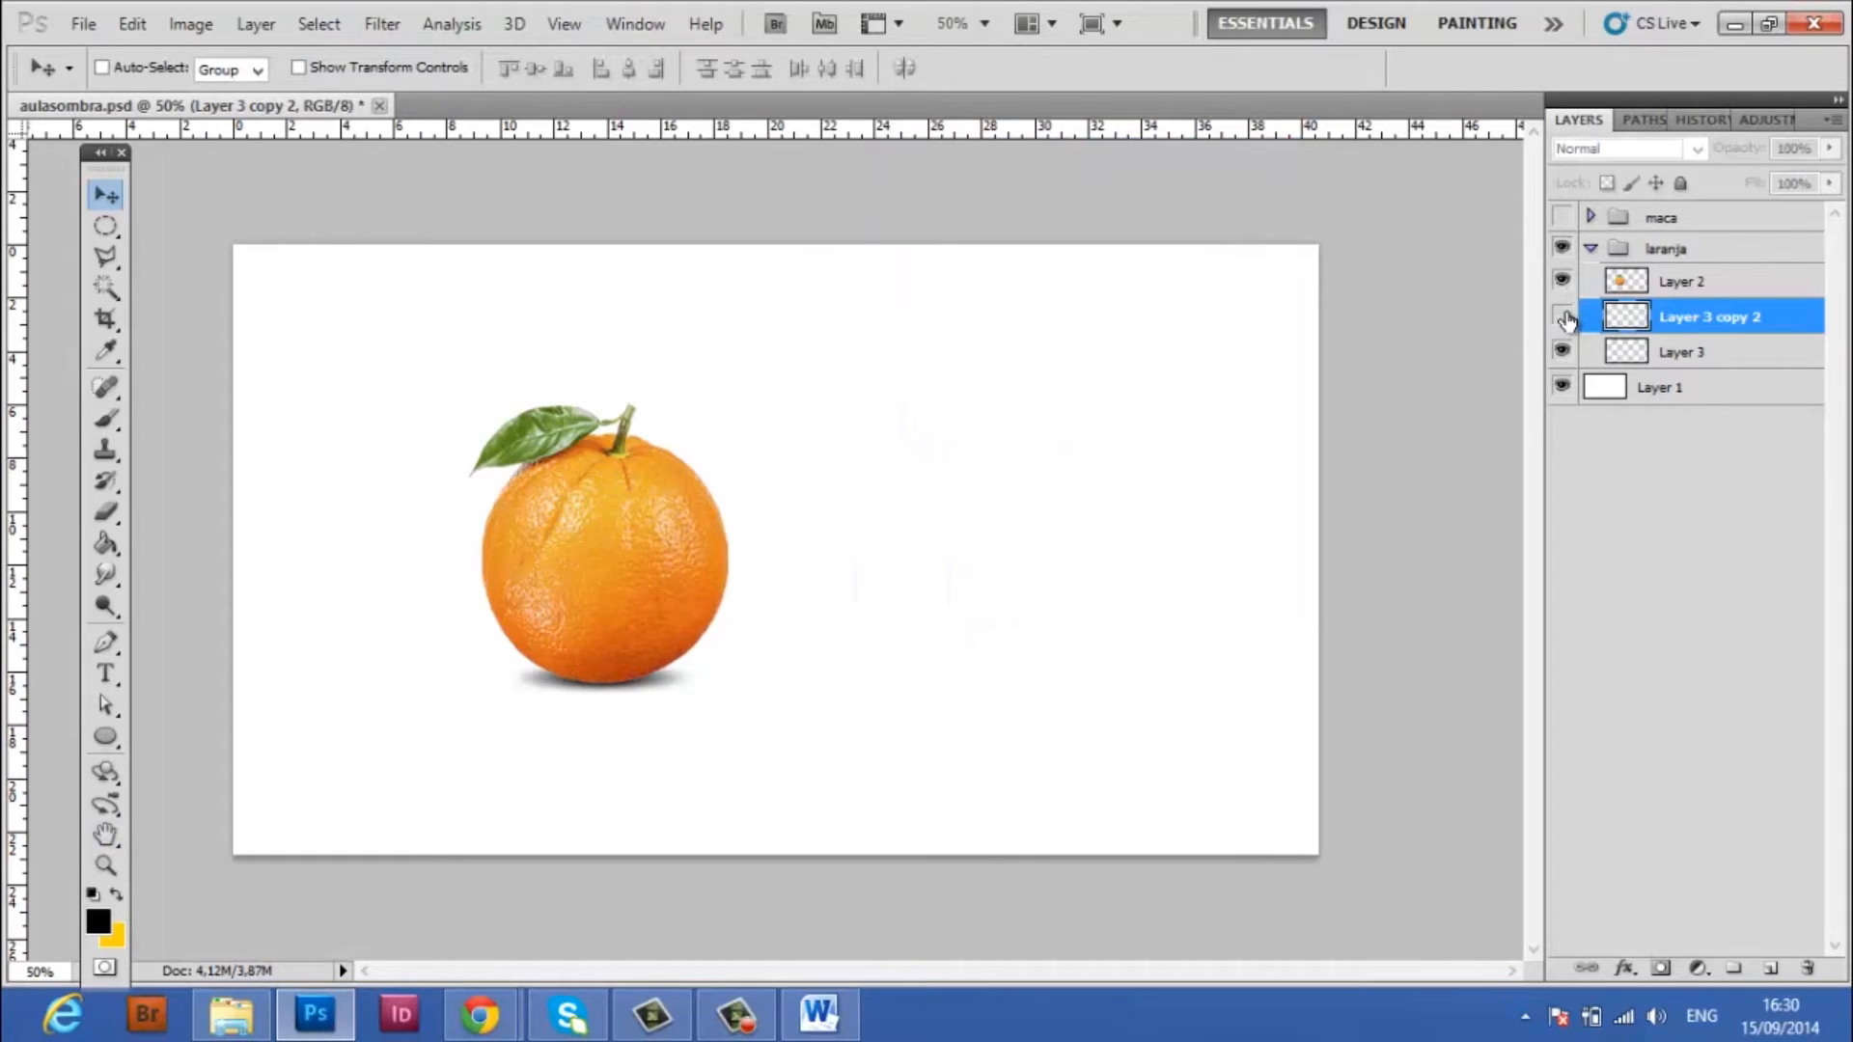
click(1563, 352)
click(1562, 316)
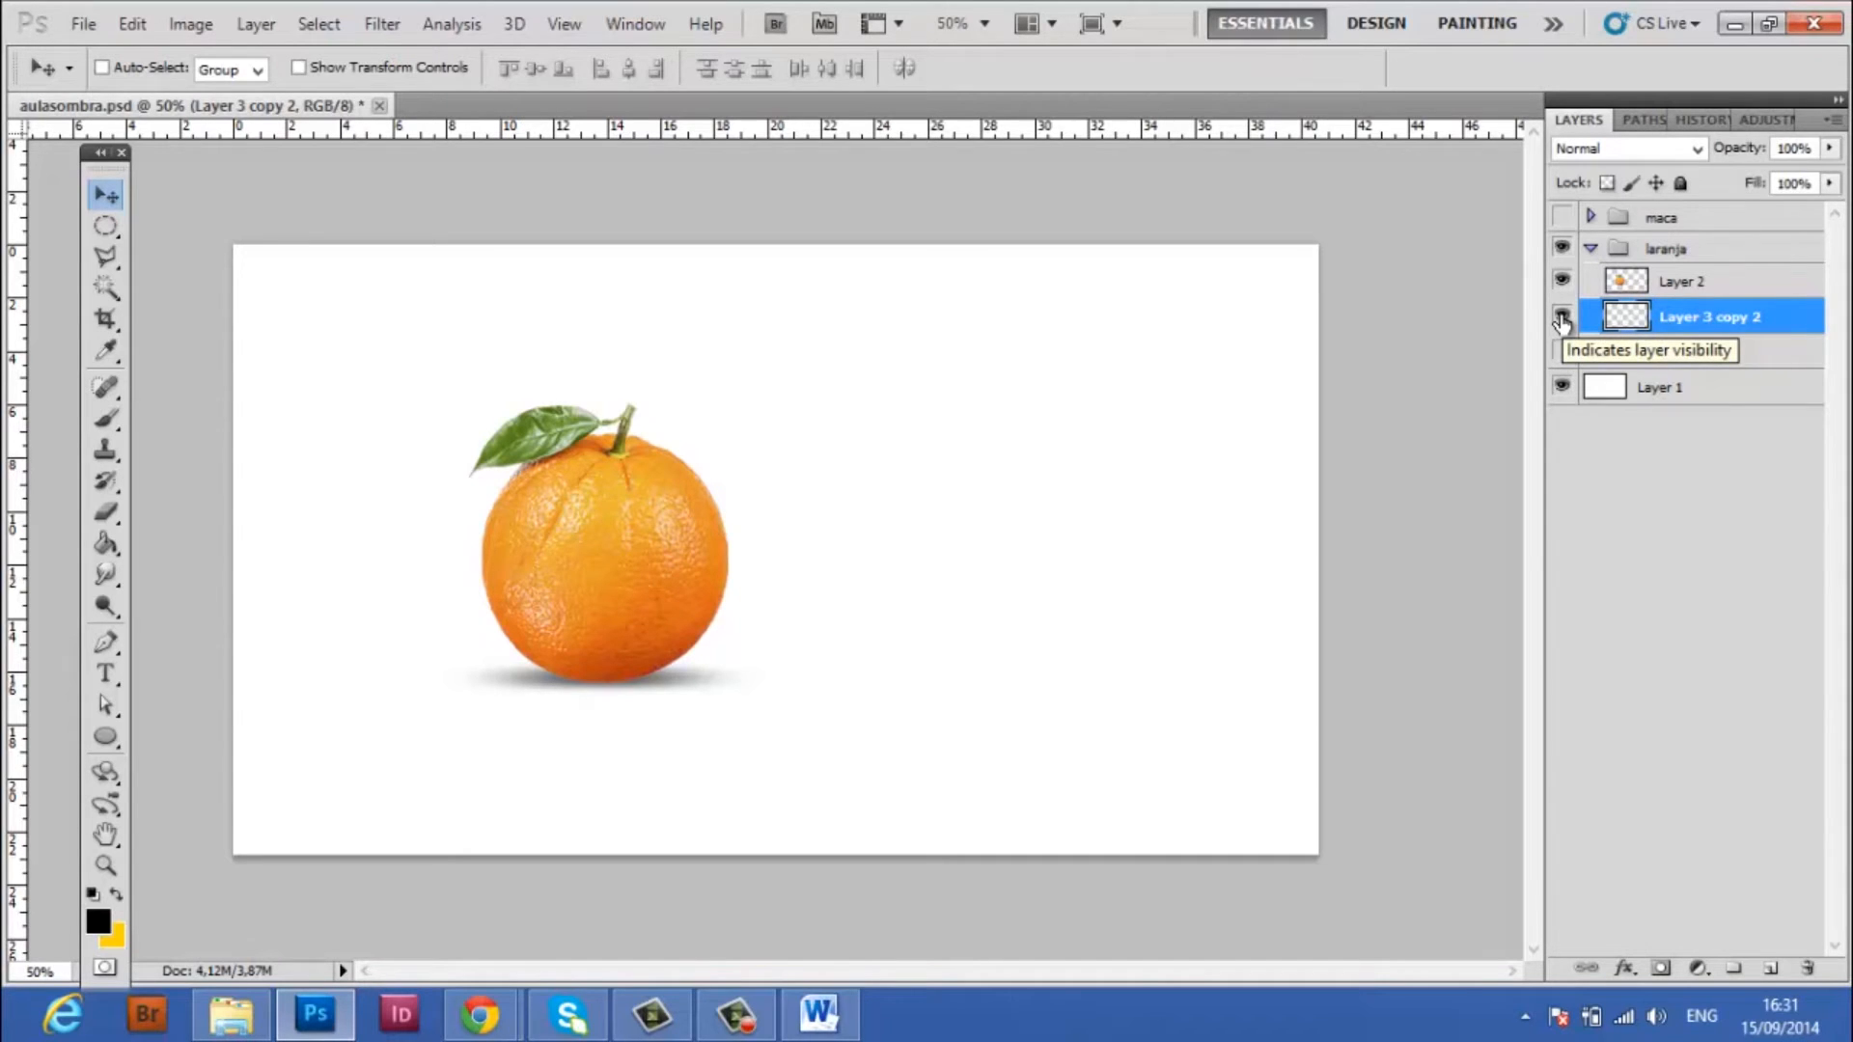
click(1563, 351)
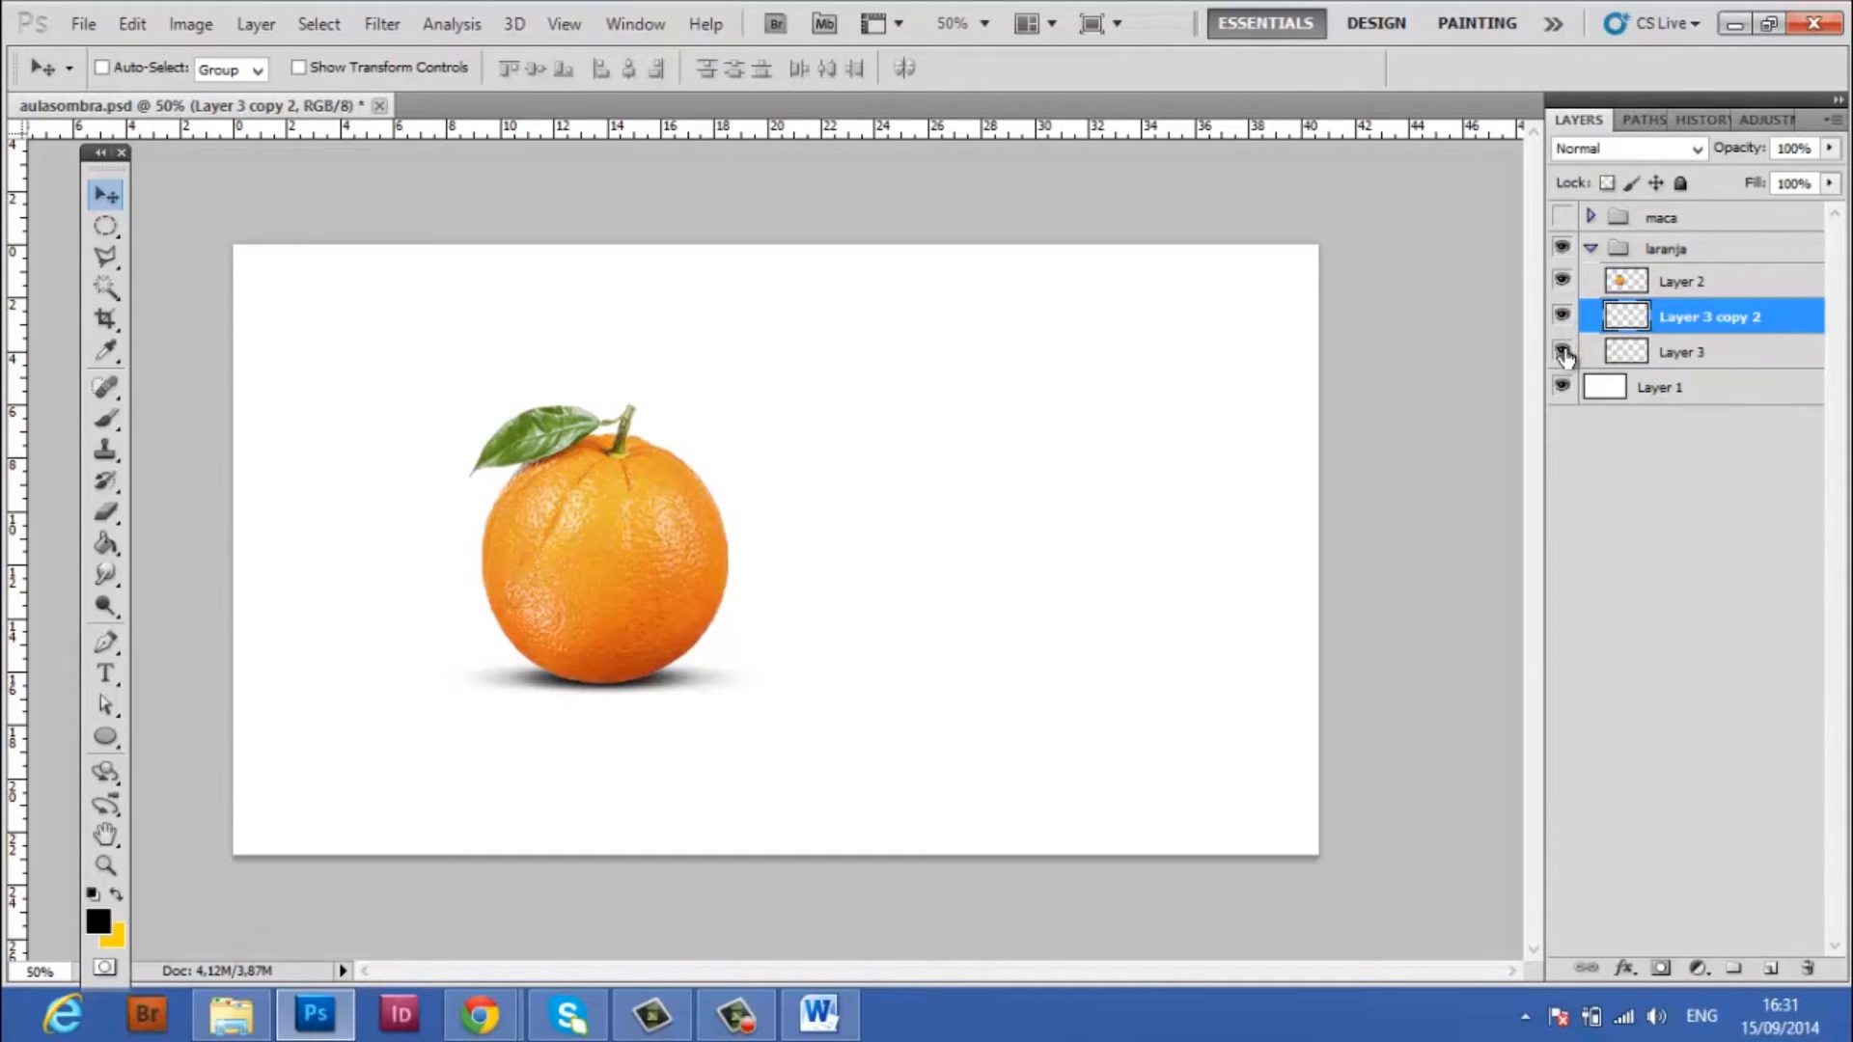
Free-transform the original shadow on Layer 3 to make it slightly narrower under the orange
click(1704, 363)
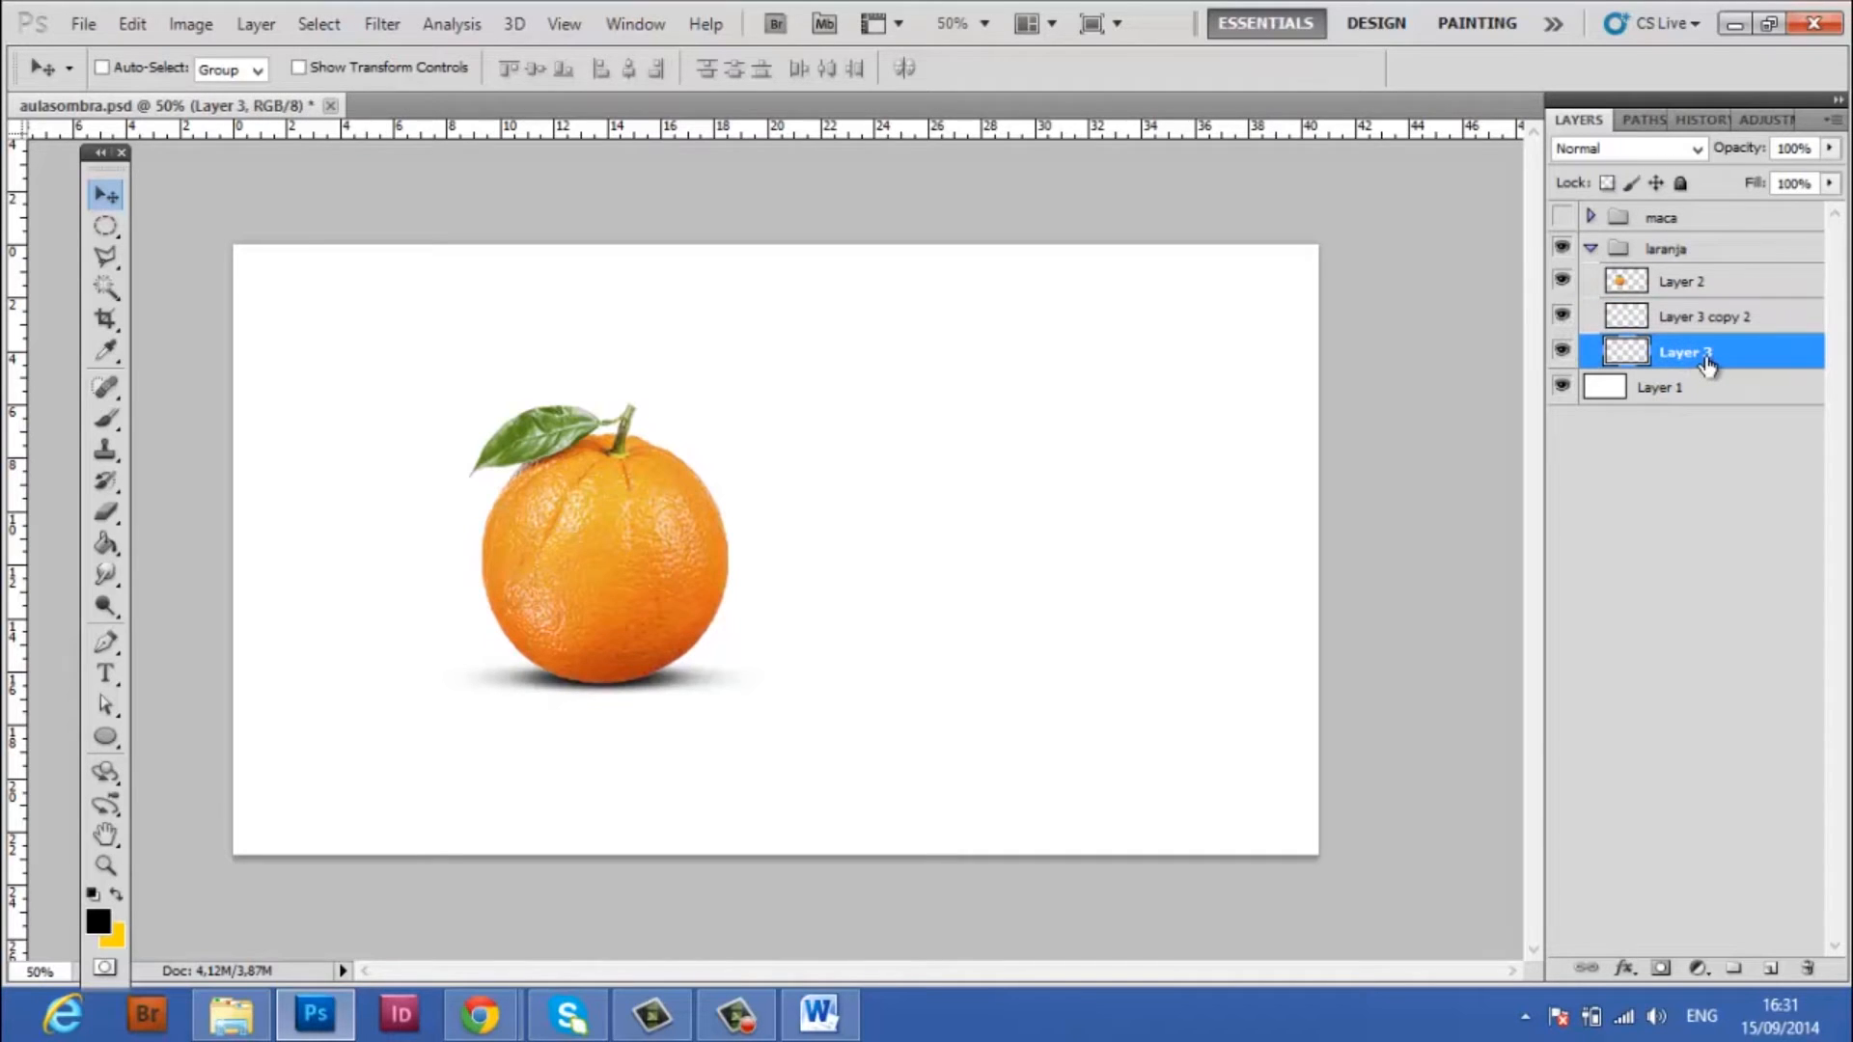
key(ctrl+t)
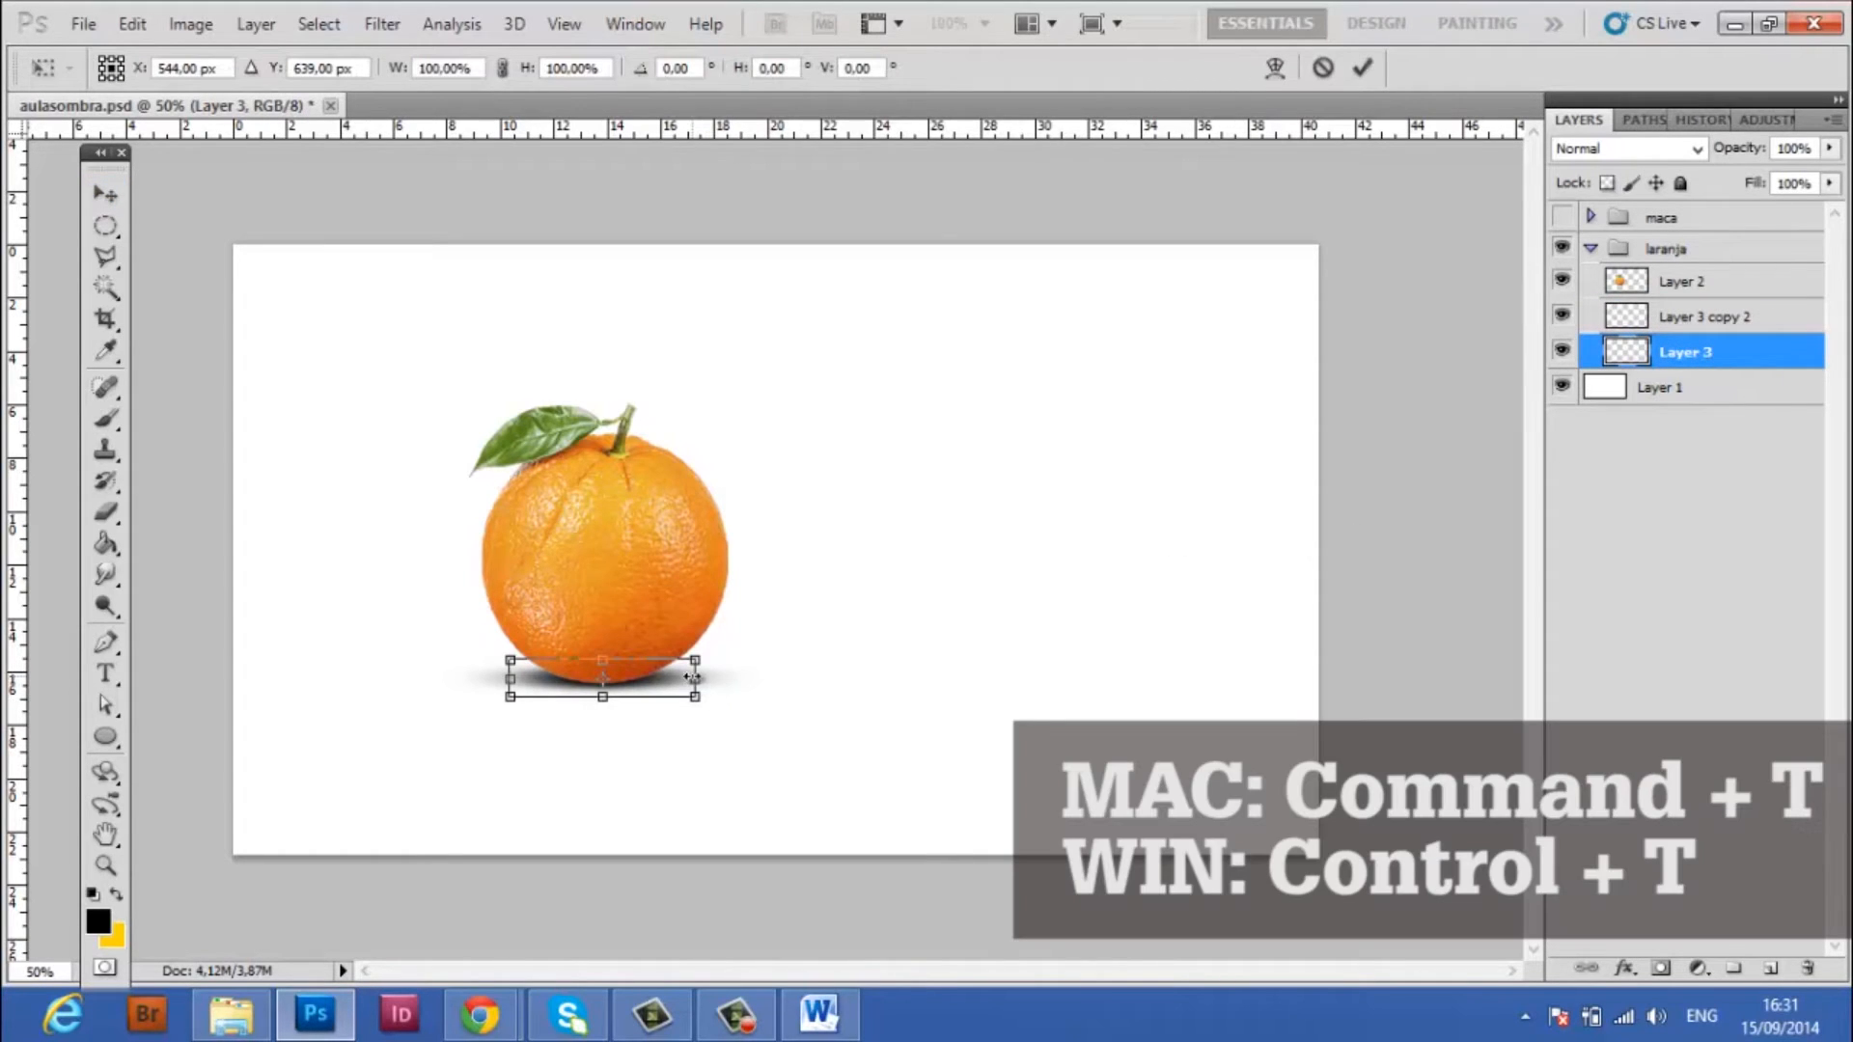
drag(691, 677, 681, 673)
key(Return)
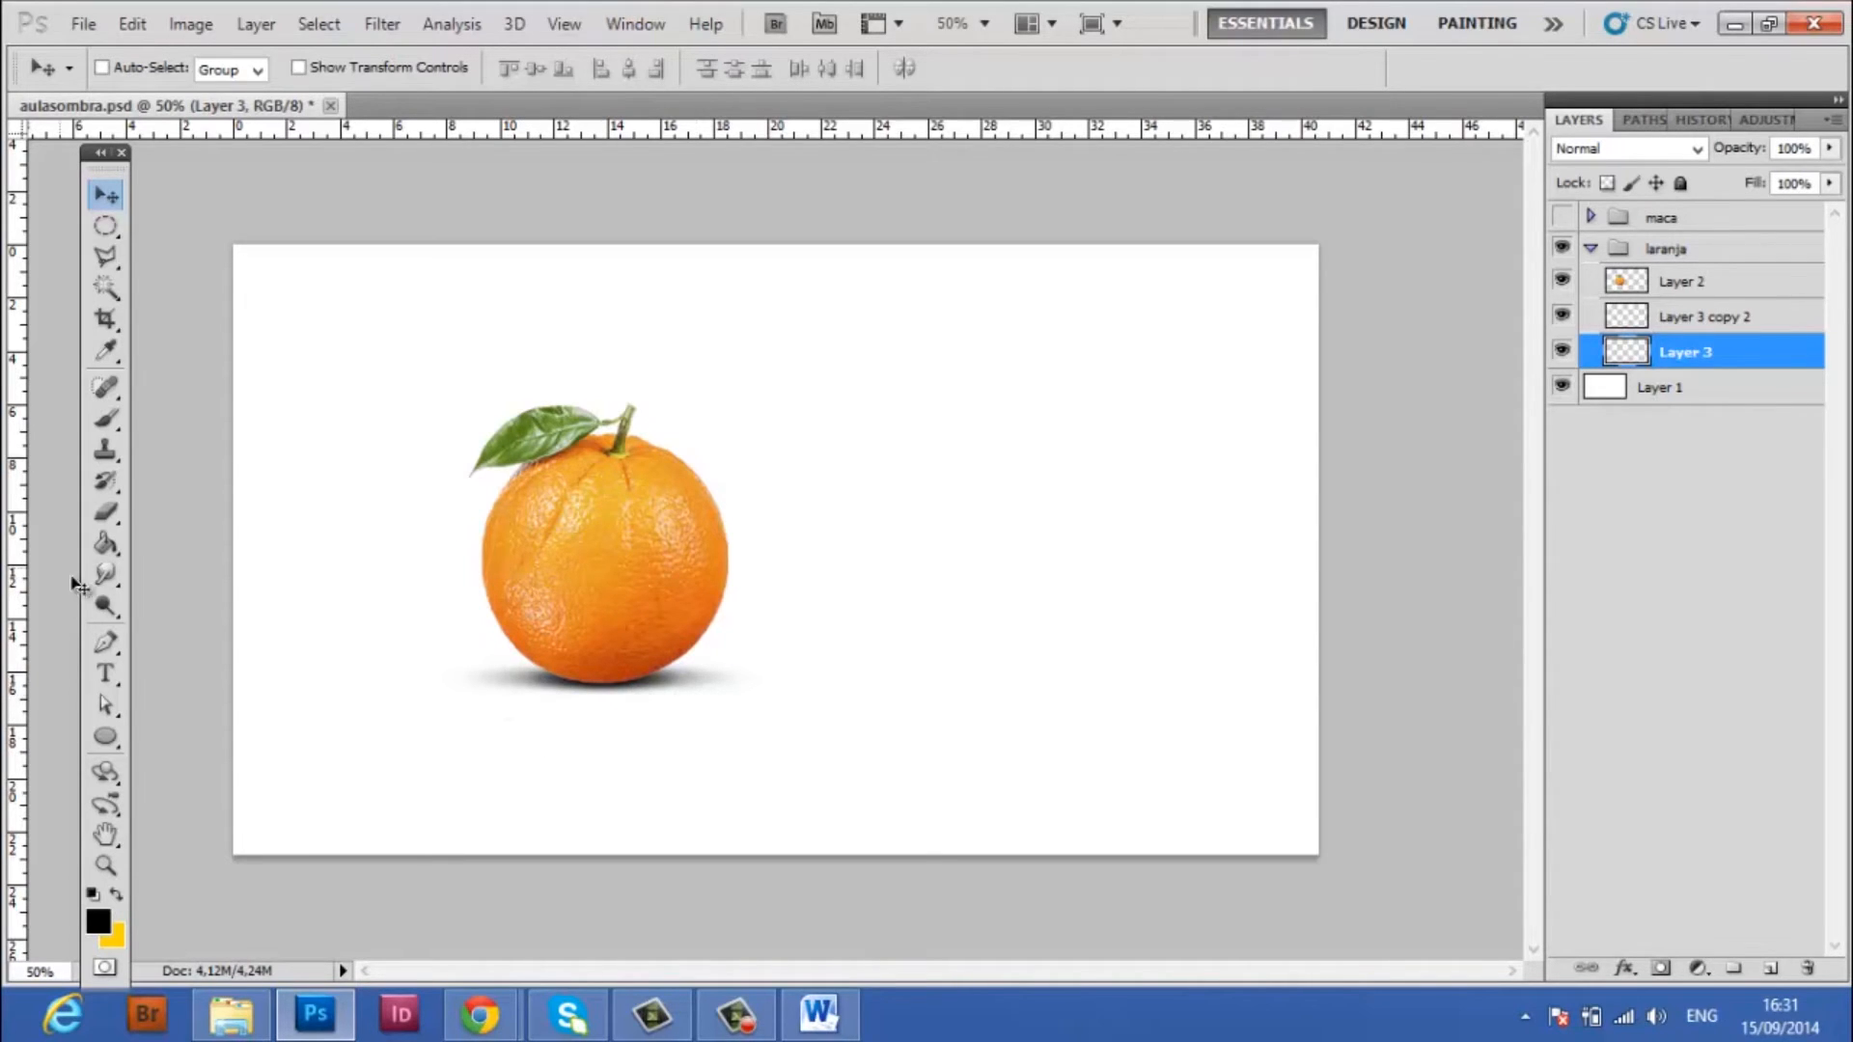
Darken the lower edge of the orange on Layer 2 using the Burn tool with midtones range and 50% exposure
click(108, 610)
right_click(110, 610)
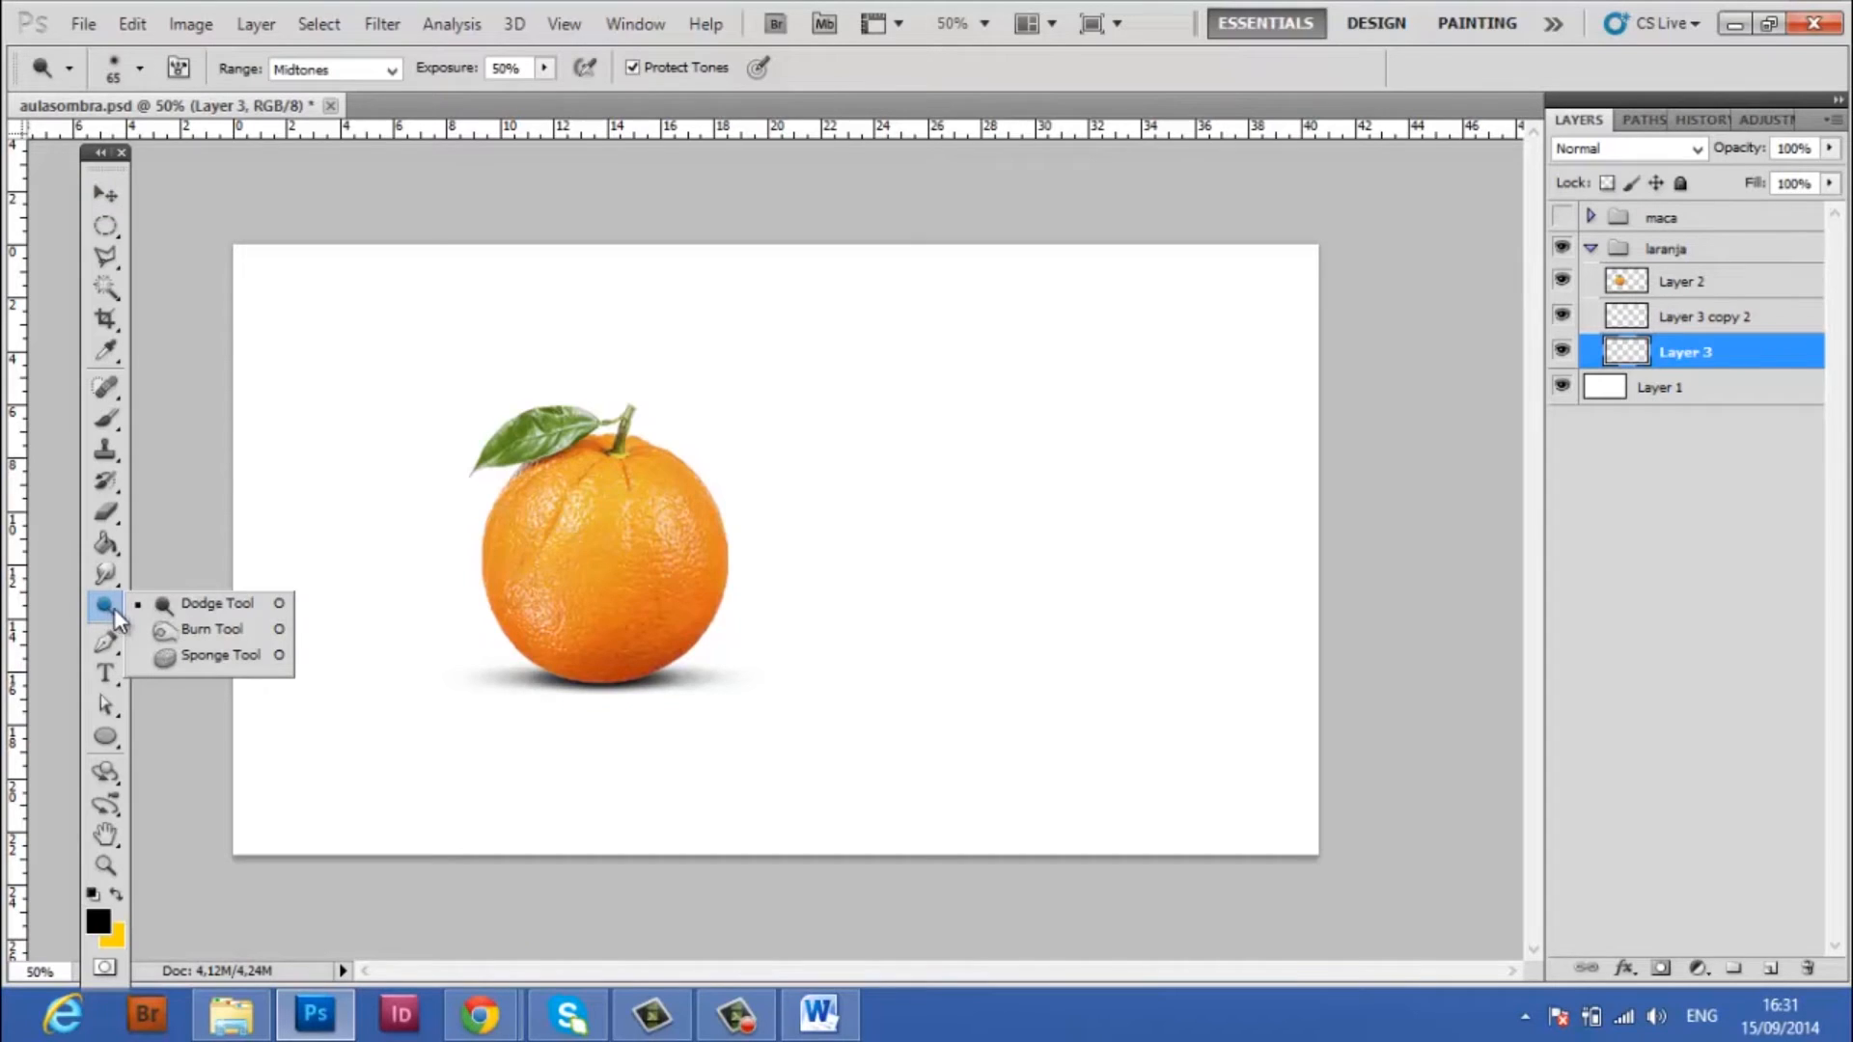
click(196, 632)
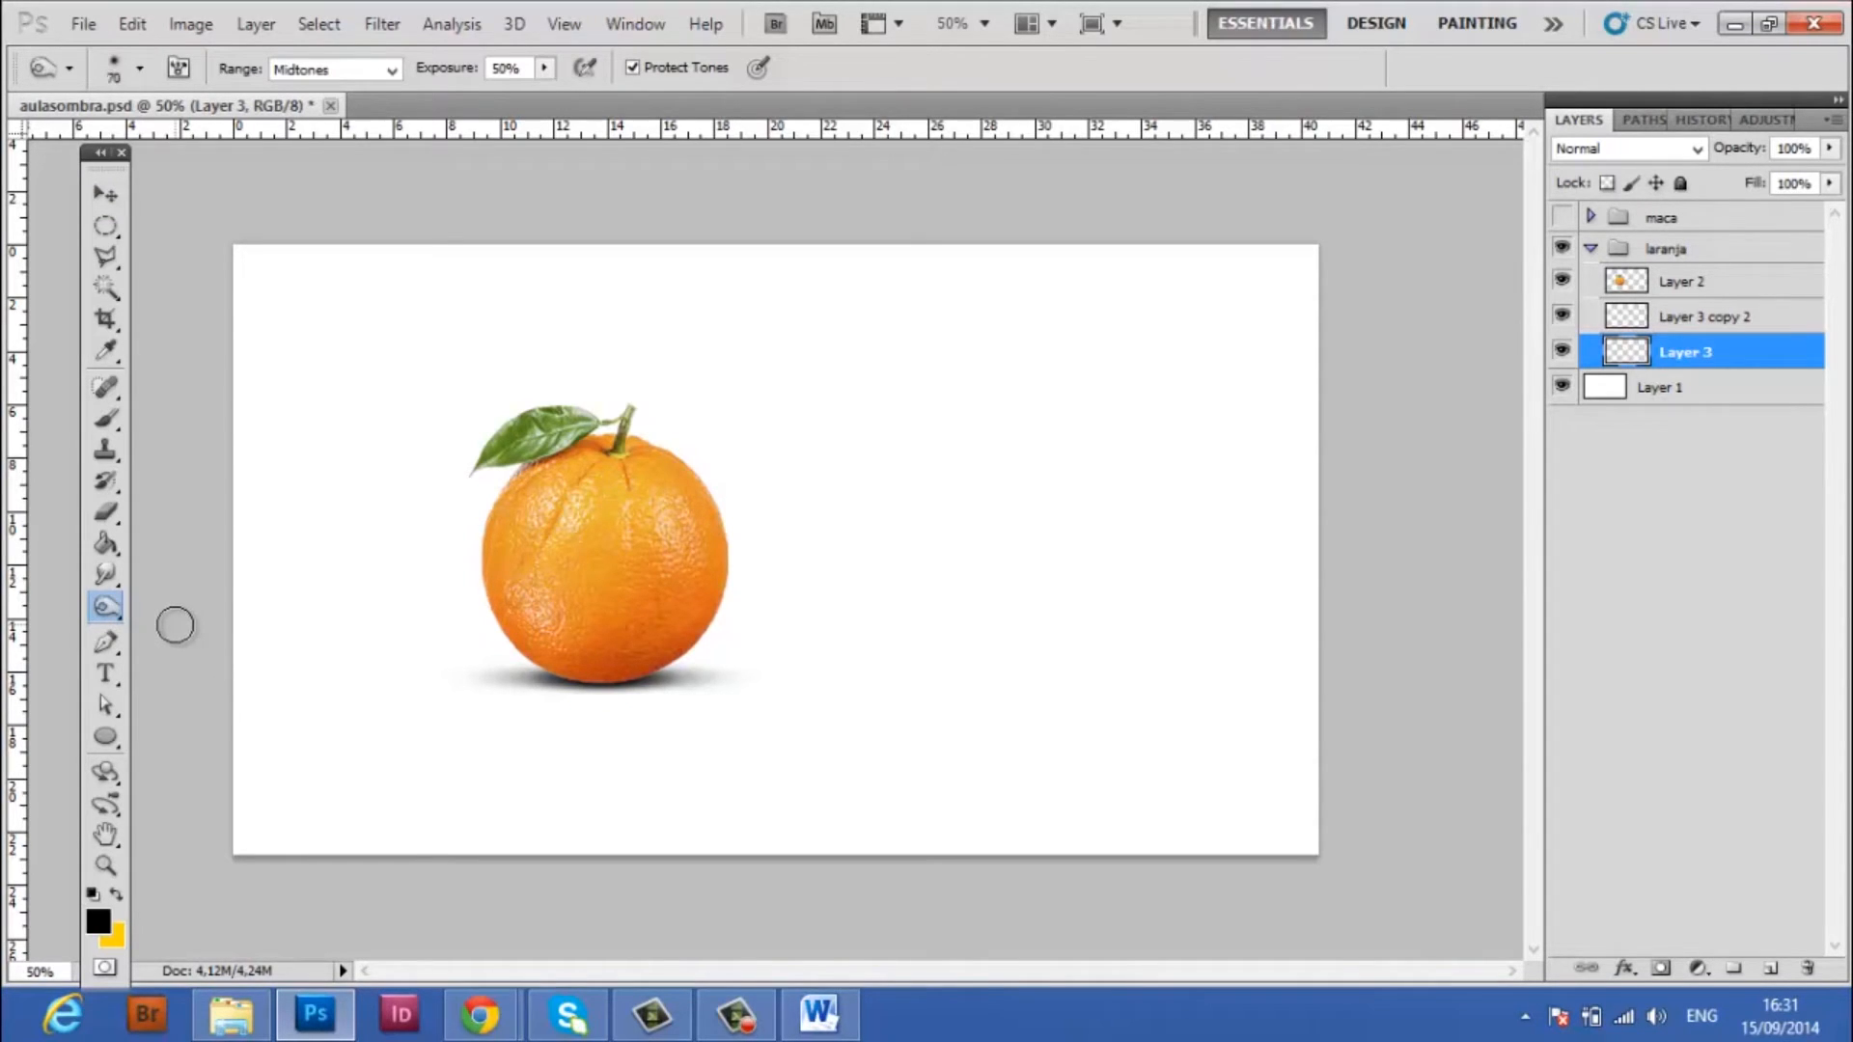
click(1684, 286)
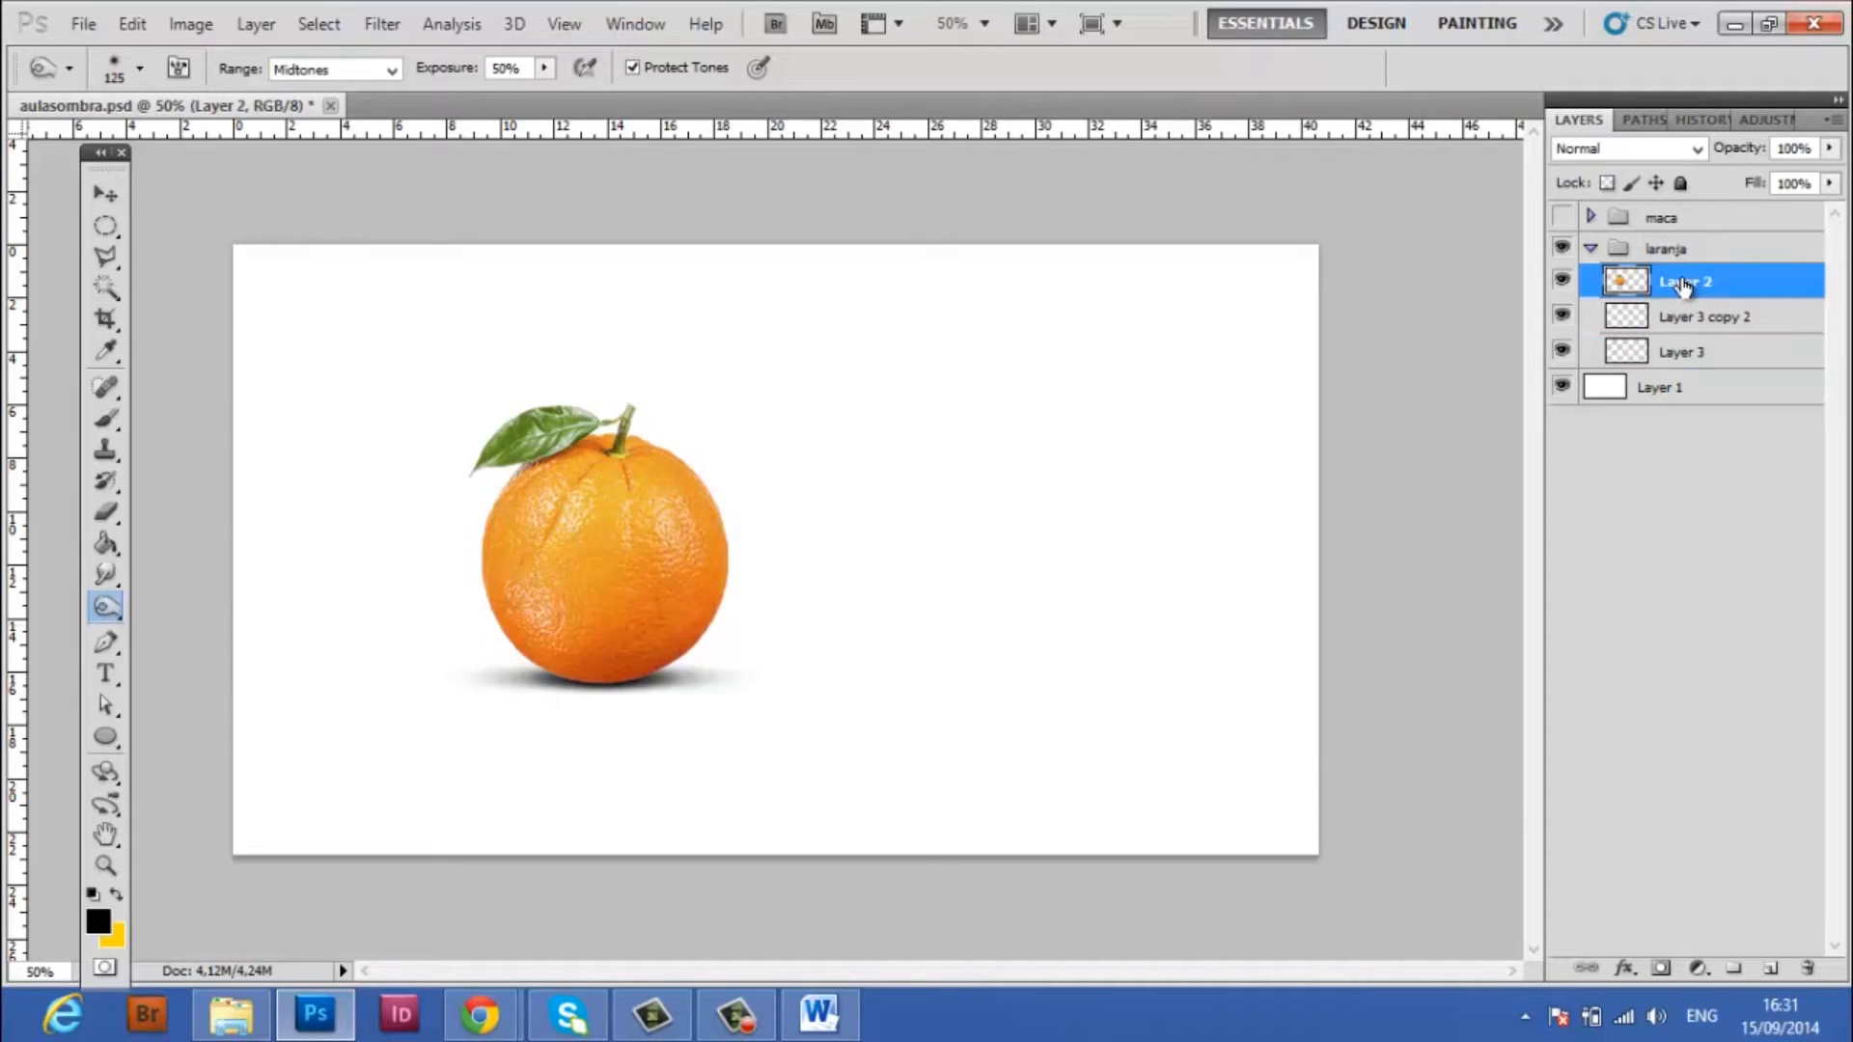
mouse_move(624, 692)
mouse_down()
mouse_move(579, 664)
mouse_move(724, 662)
mouse_move(509, 642)
mouse_move(775, 643)
mouse_up()
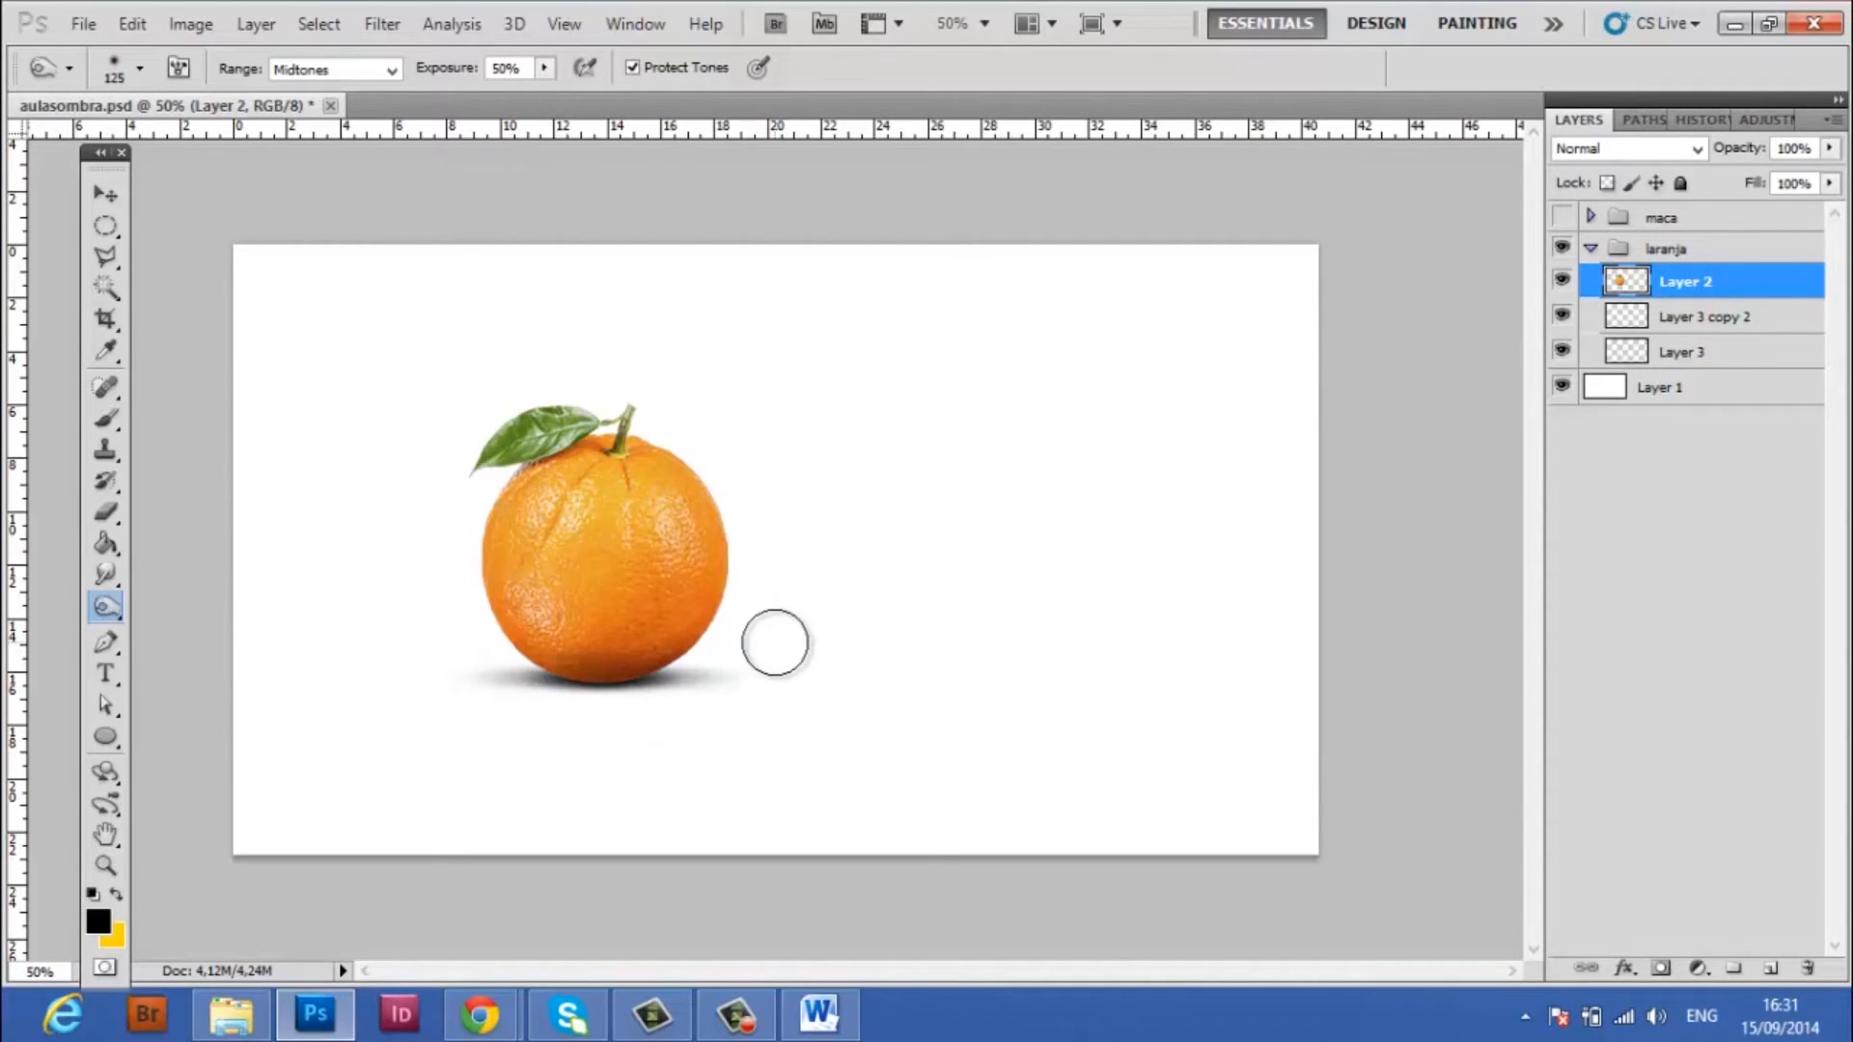
Add a new layer above the orange and paint a large black area across its base with a soft 400 px brush
click(1772, 969)
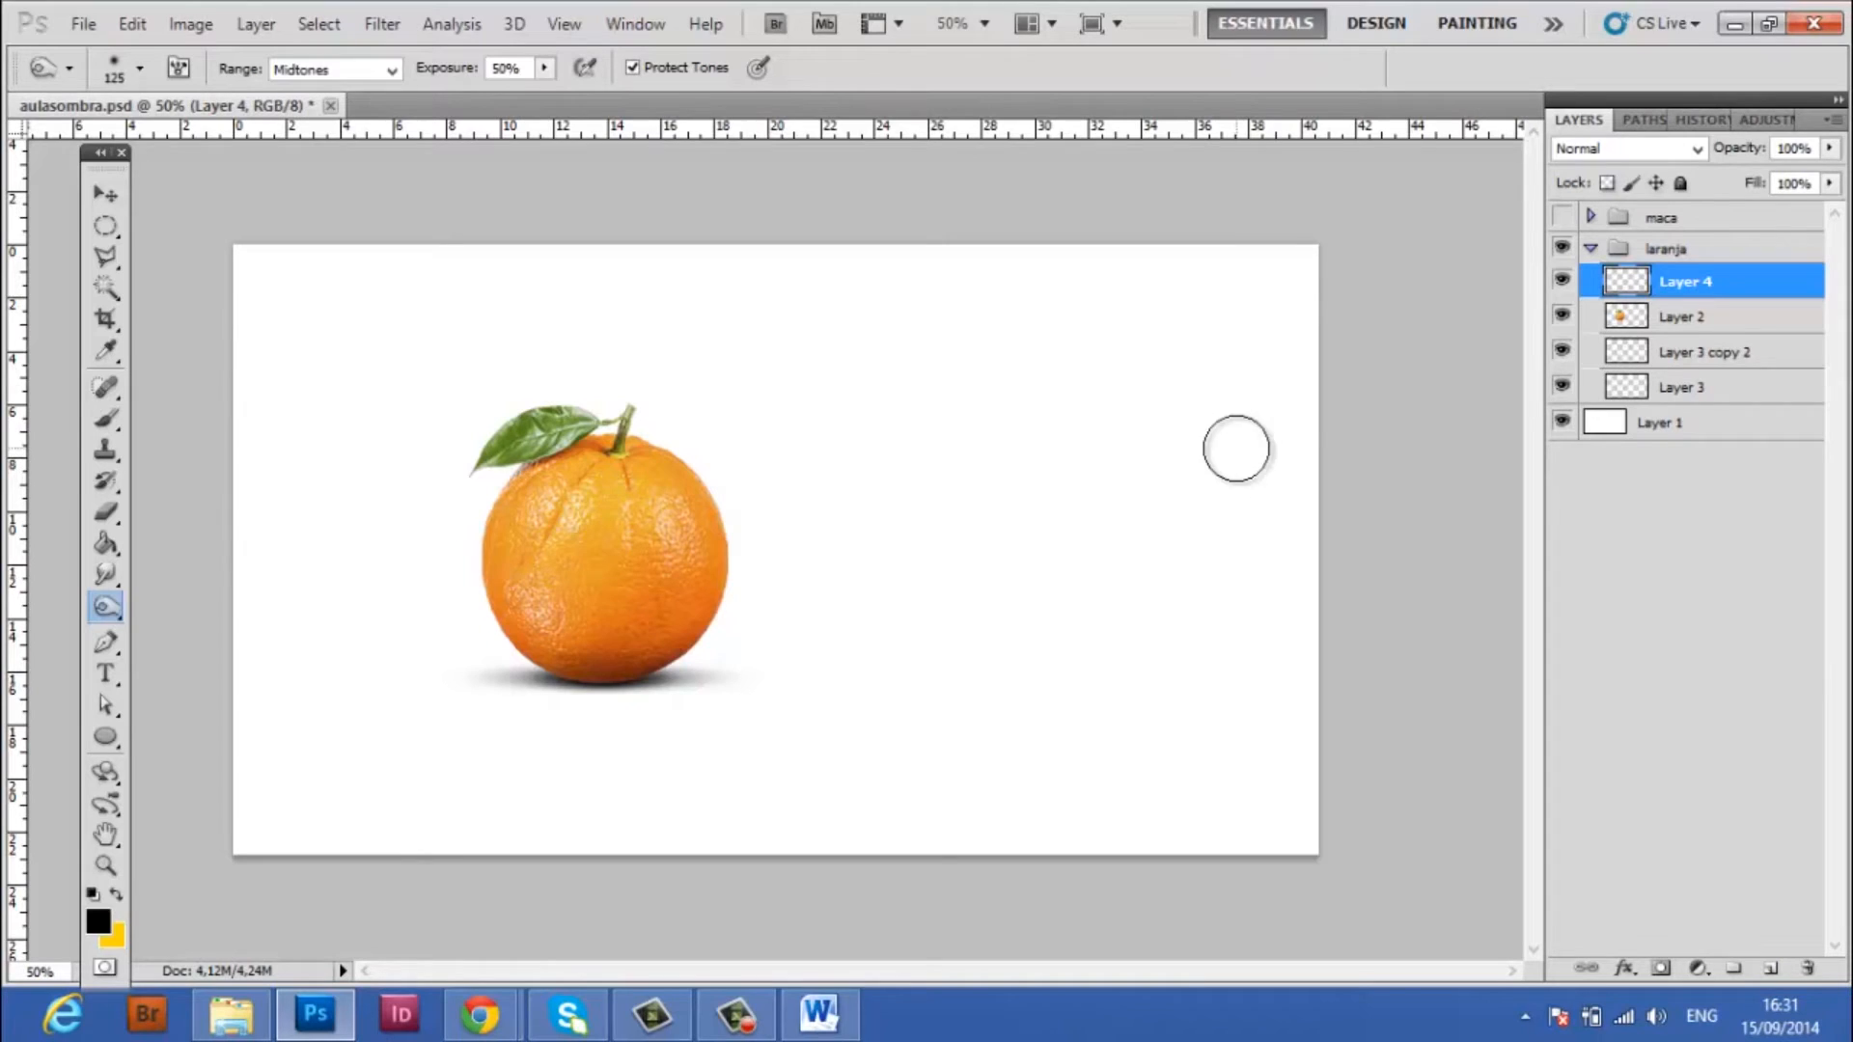
click(106, 418)
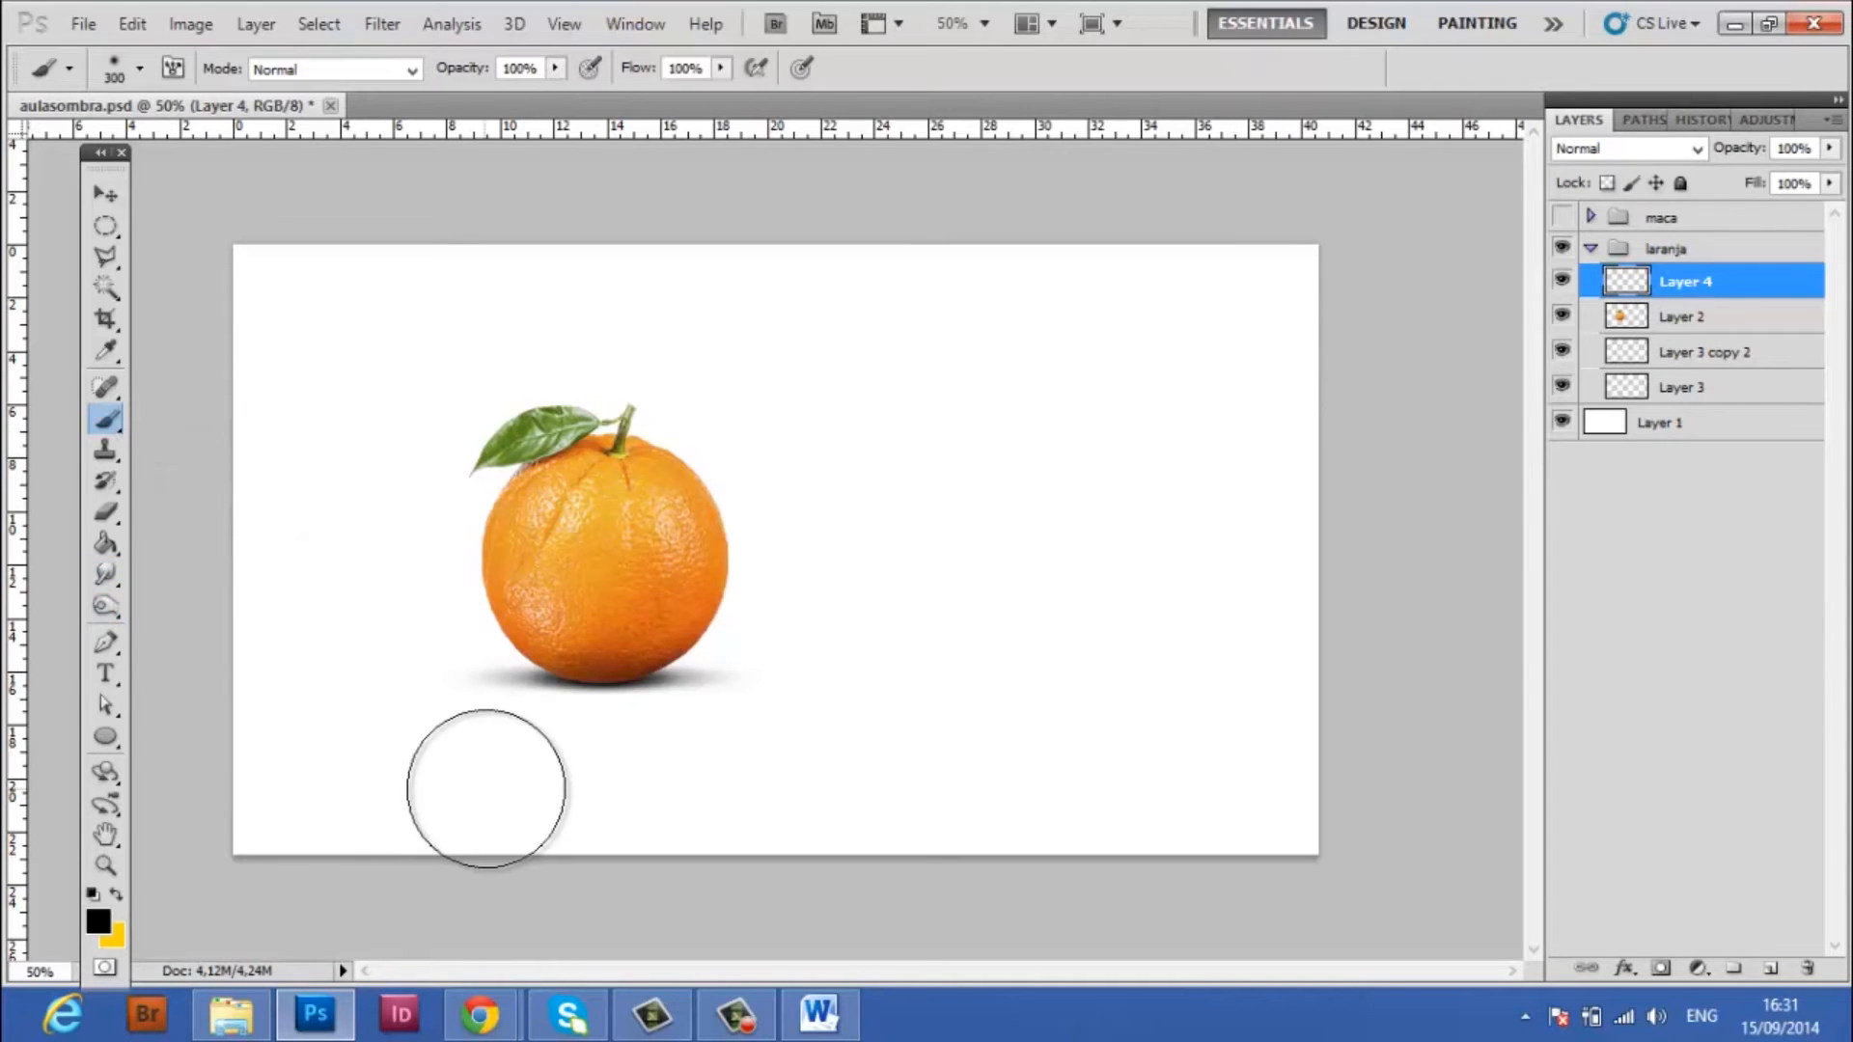
key(bracketright)
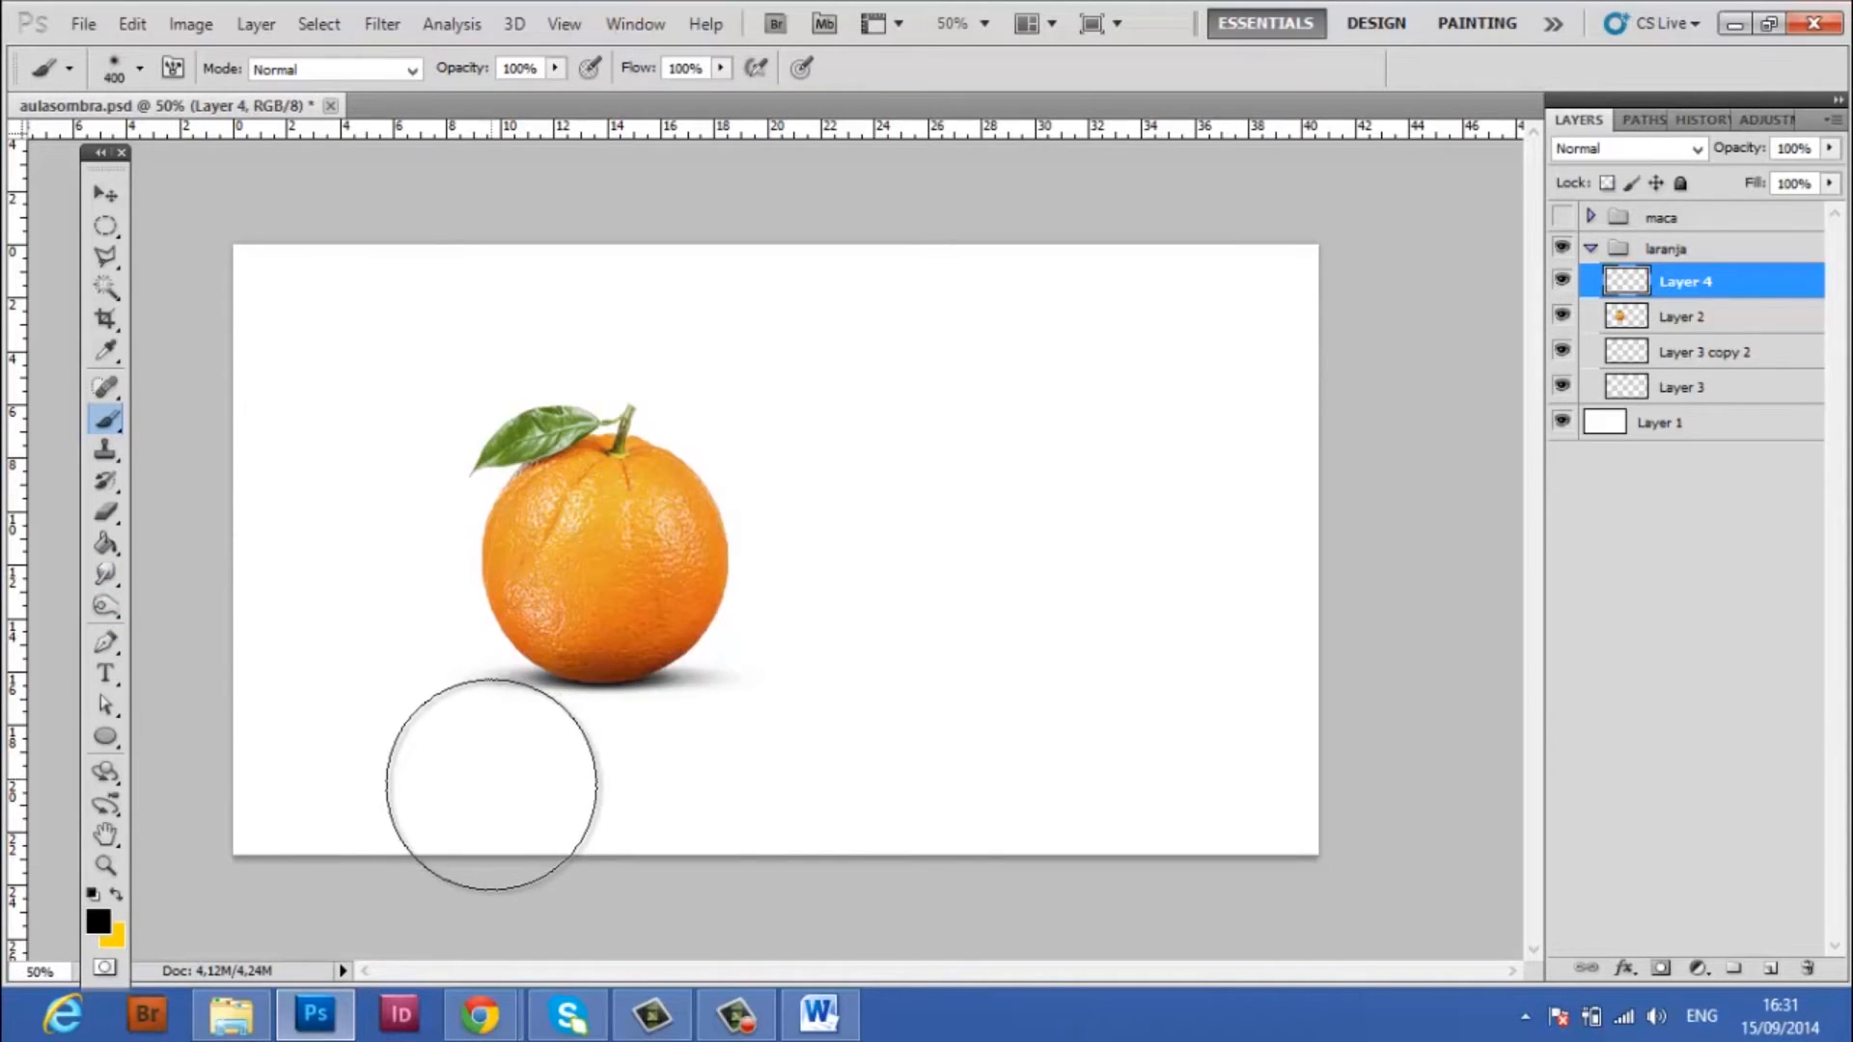
click(461, 783)
mouse_move(460, 783)
mouse_down()
mouse_move(823, 778)
mouse_move(548, 813)
mouse_move(351, 785)
mouse_move(744, 778)
mouse_move(465, 827)
mouse_up()
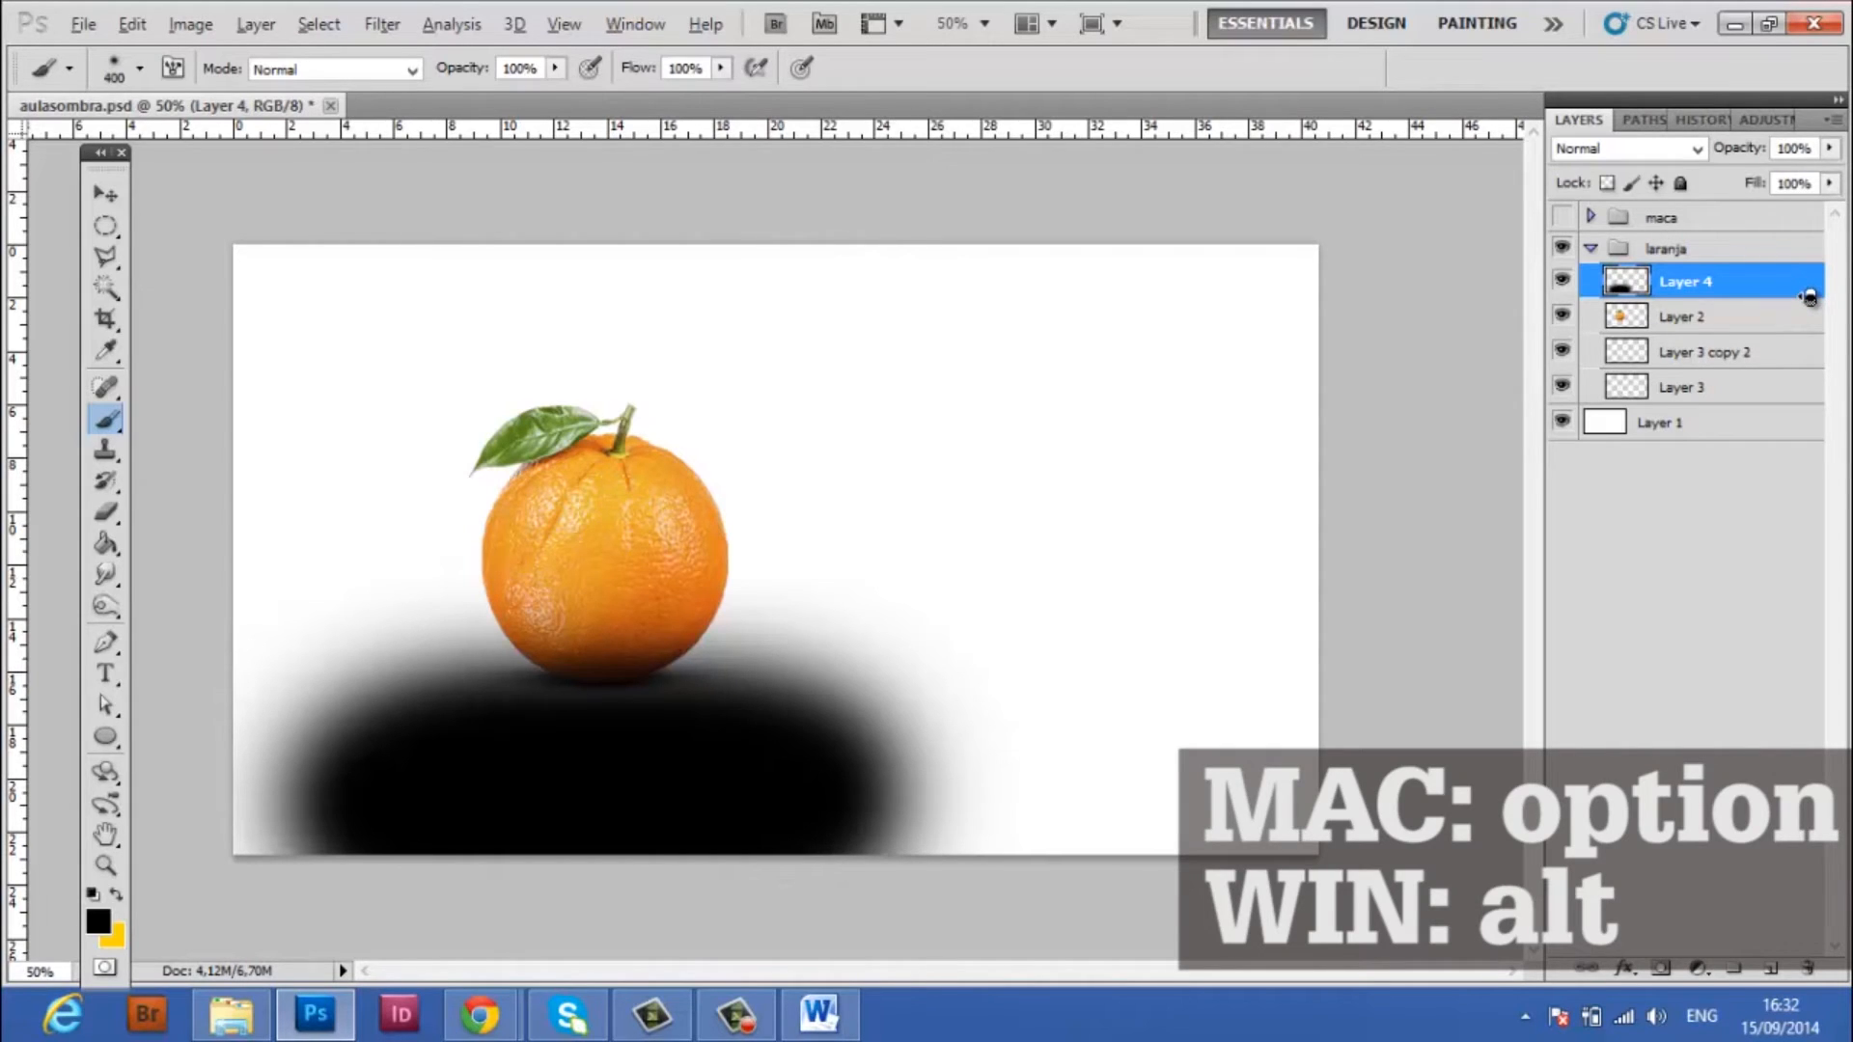
Clip the painted black layer to the orange layer as a clipping mask and set its opacity to 50%
alt+click(1809, 297)
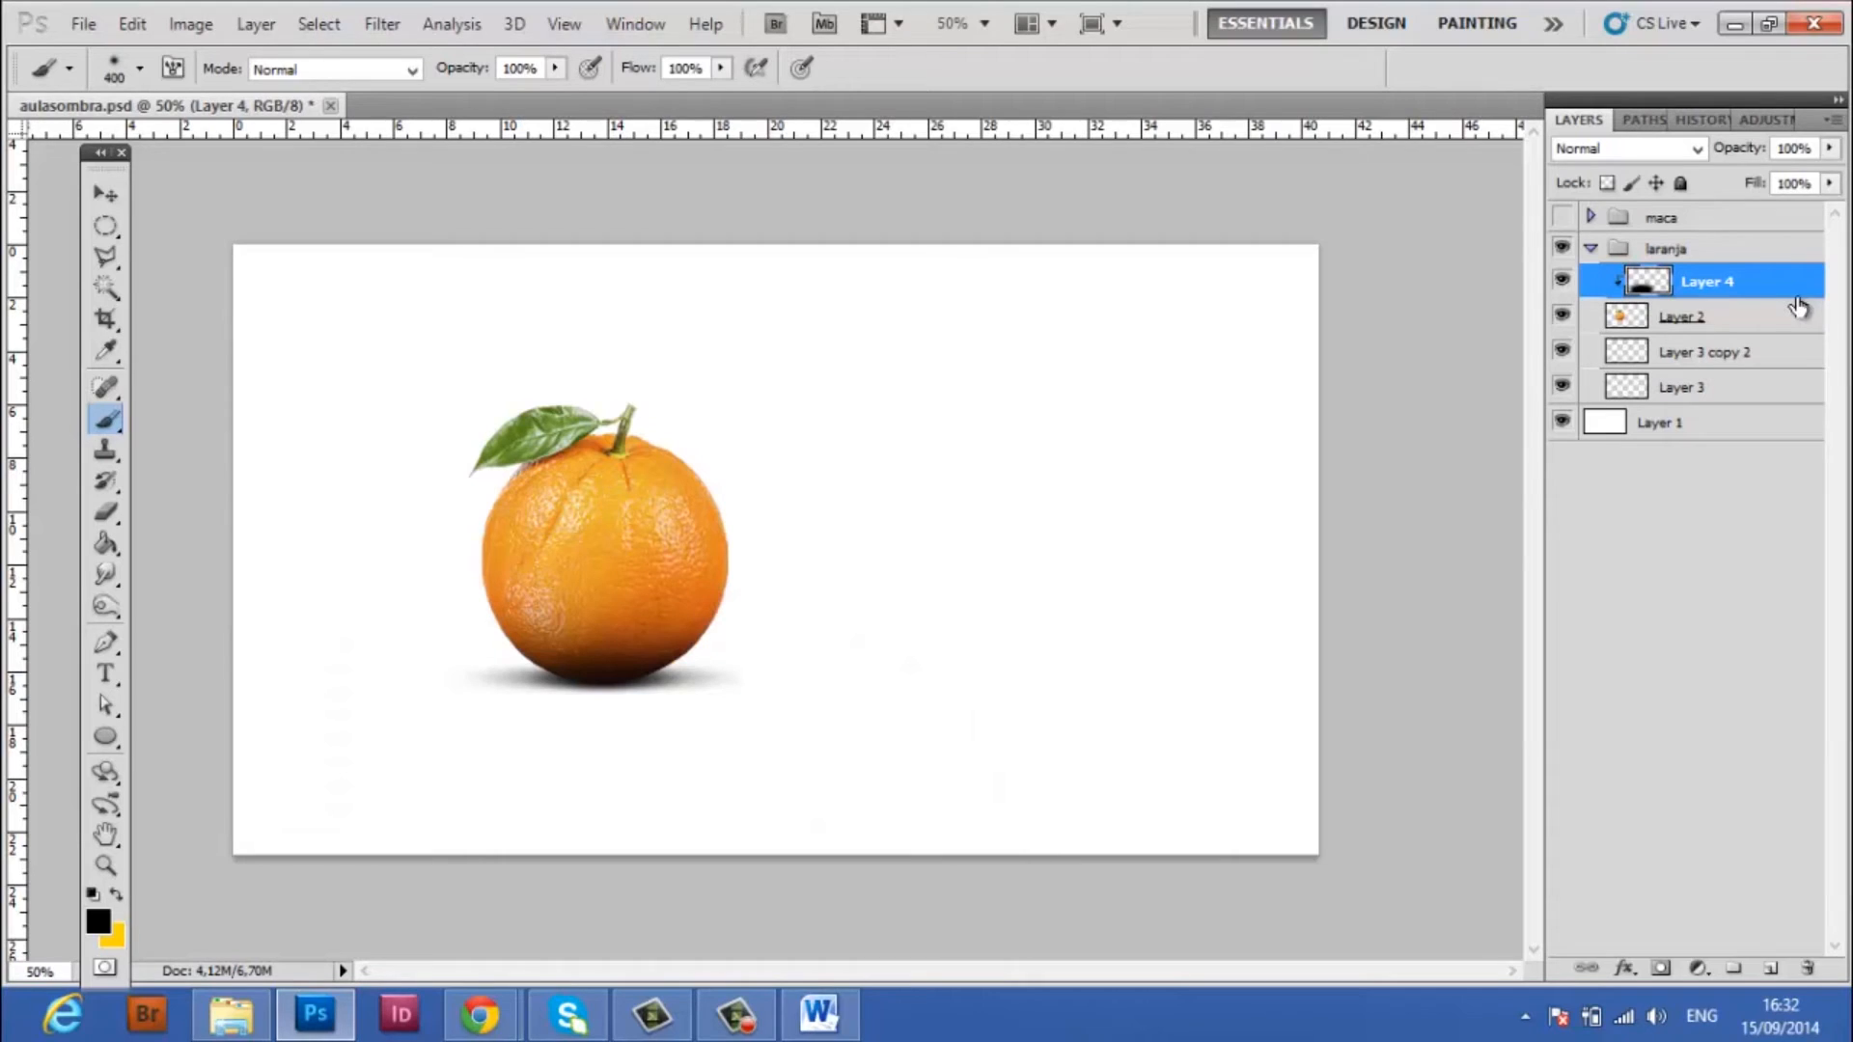
key(alt)
alt+click(1820, 302)
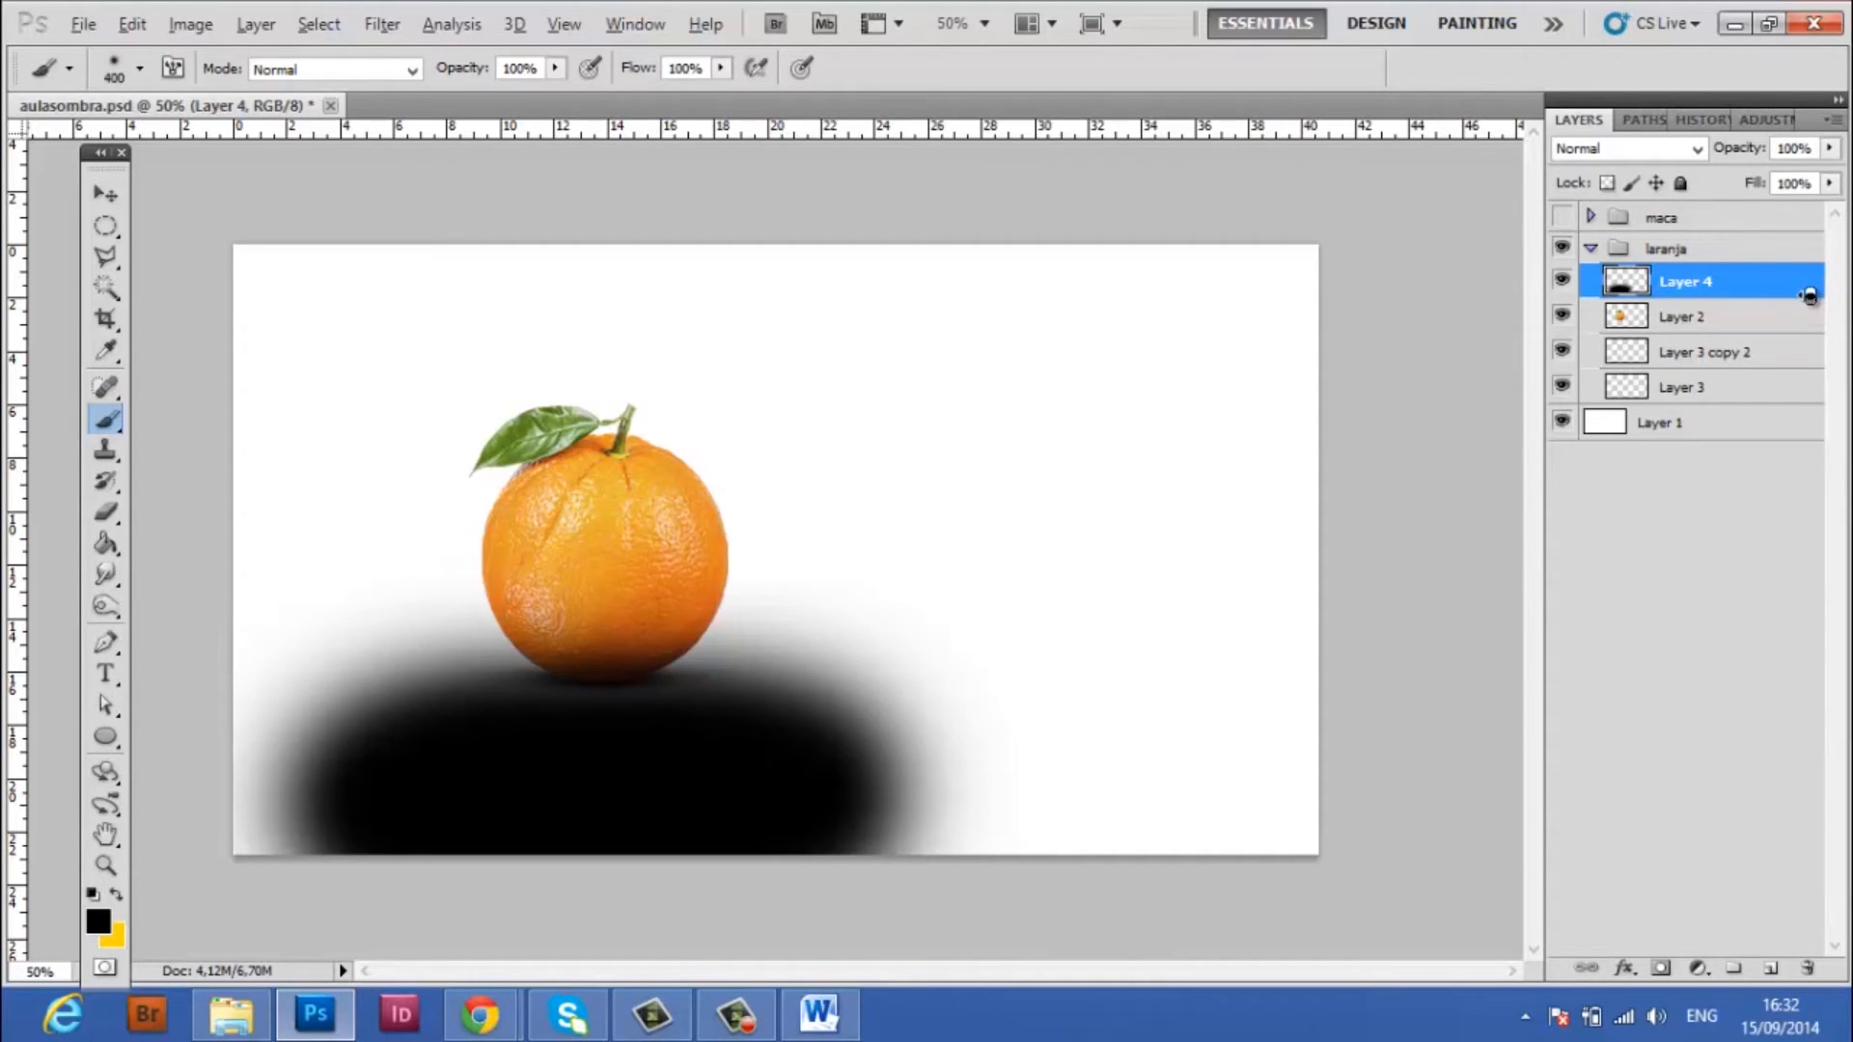
alt+click(1797, 302)
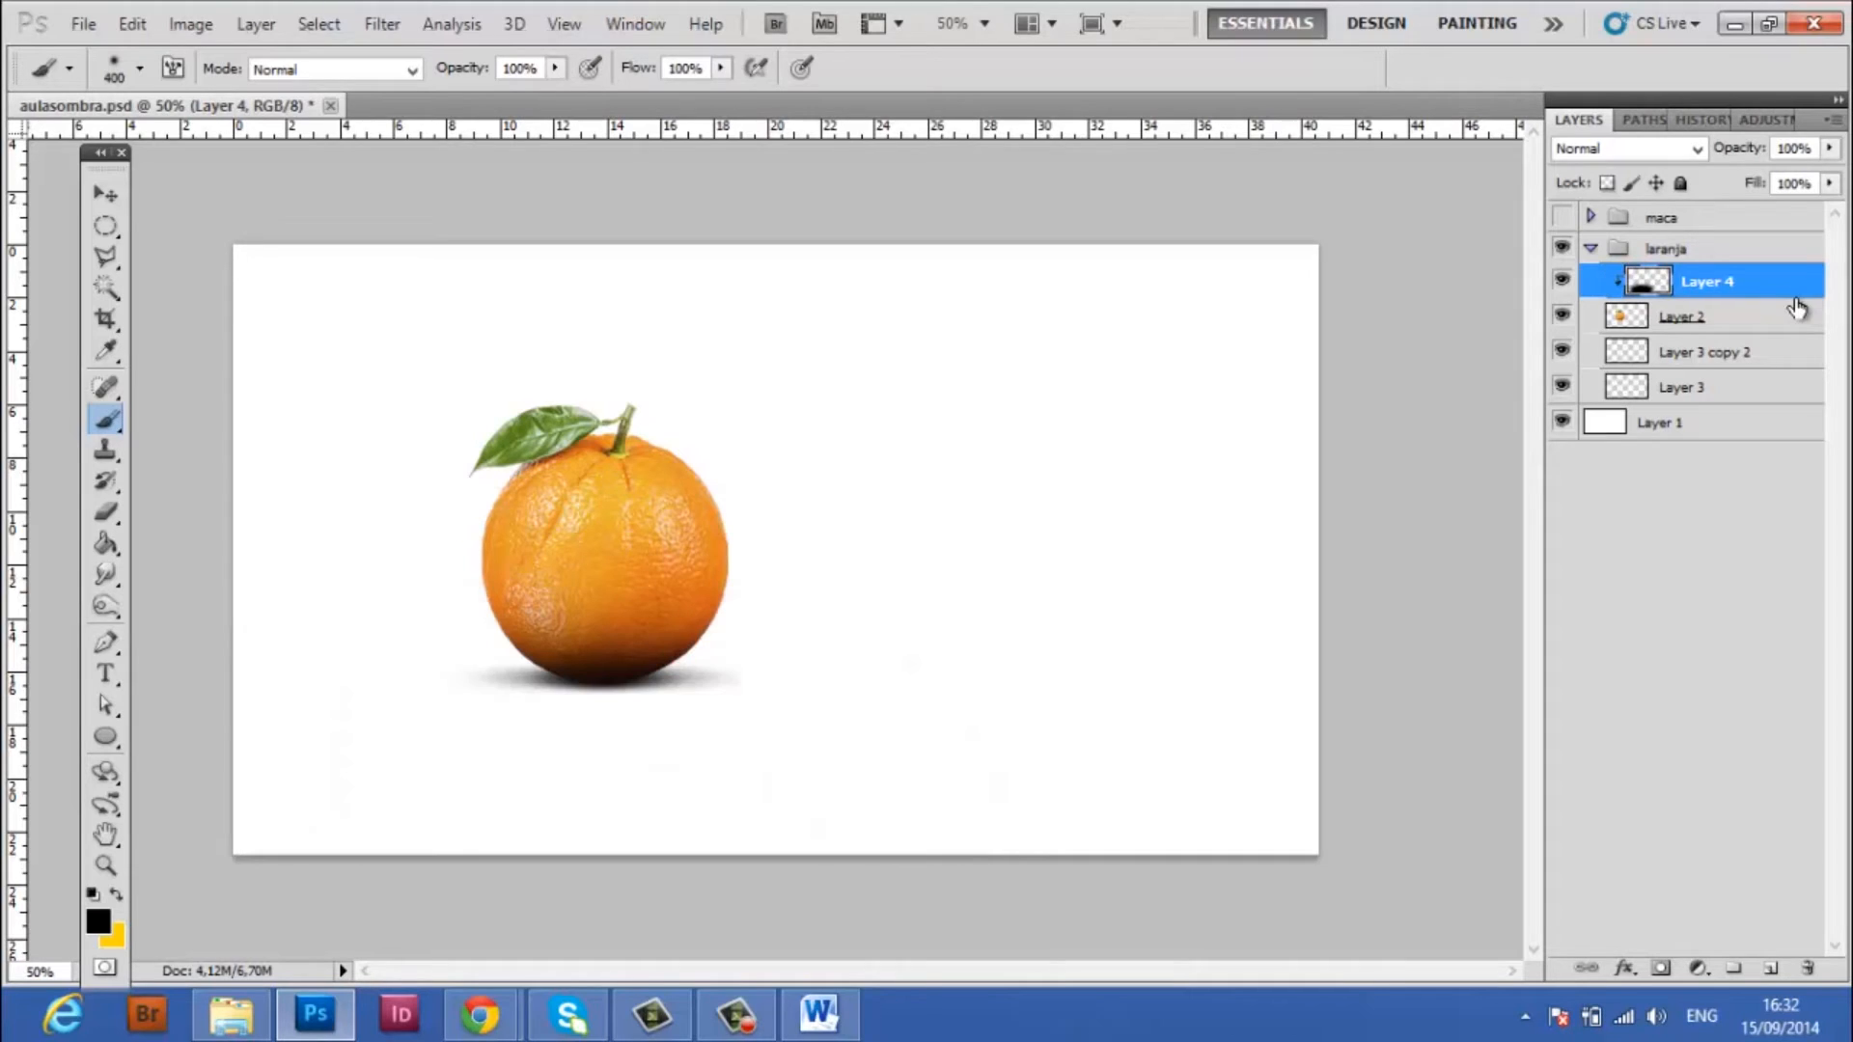
click(1737, 146)
text(50)
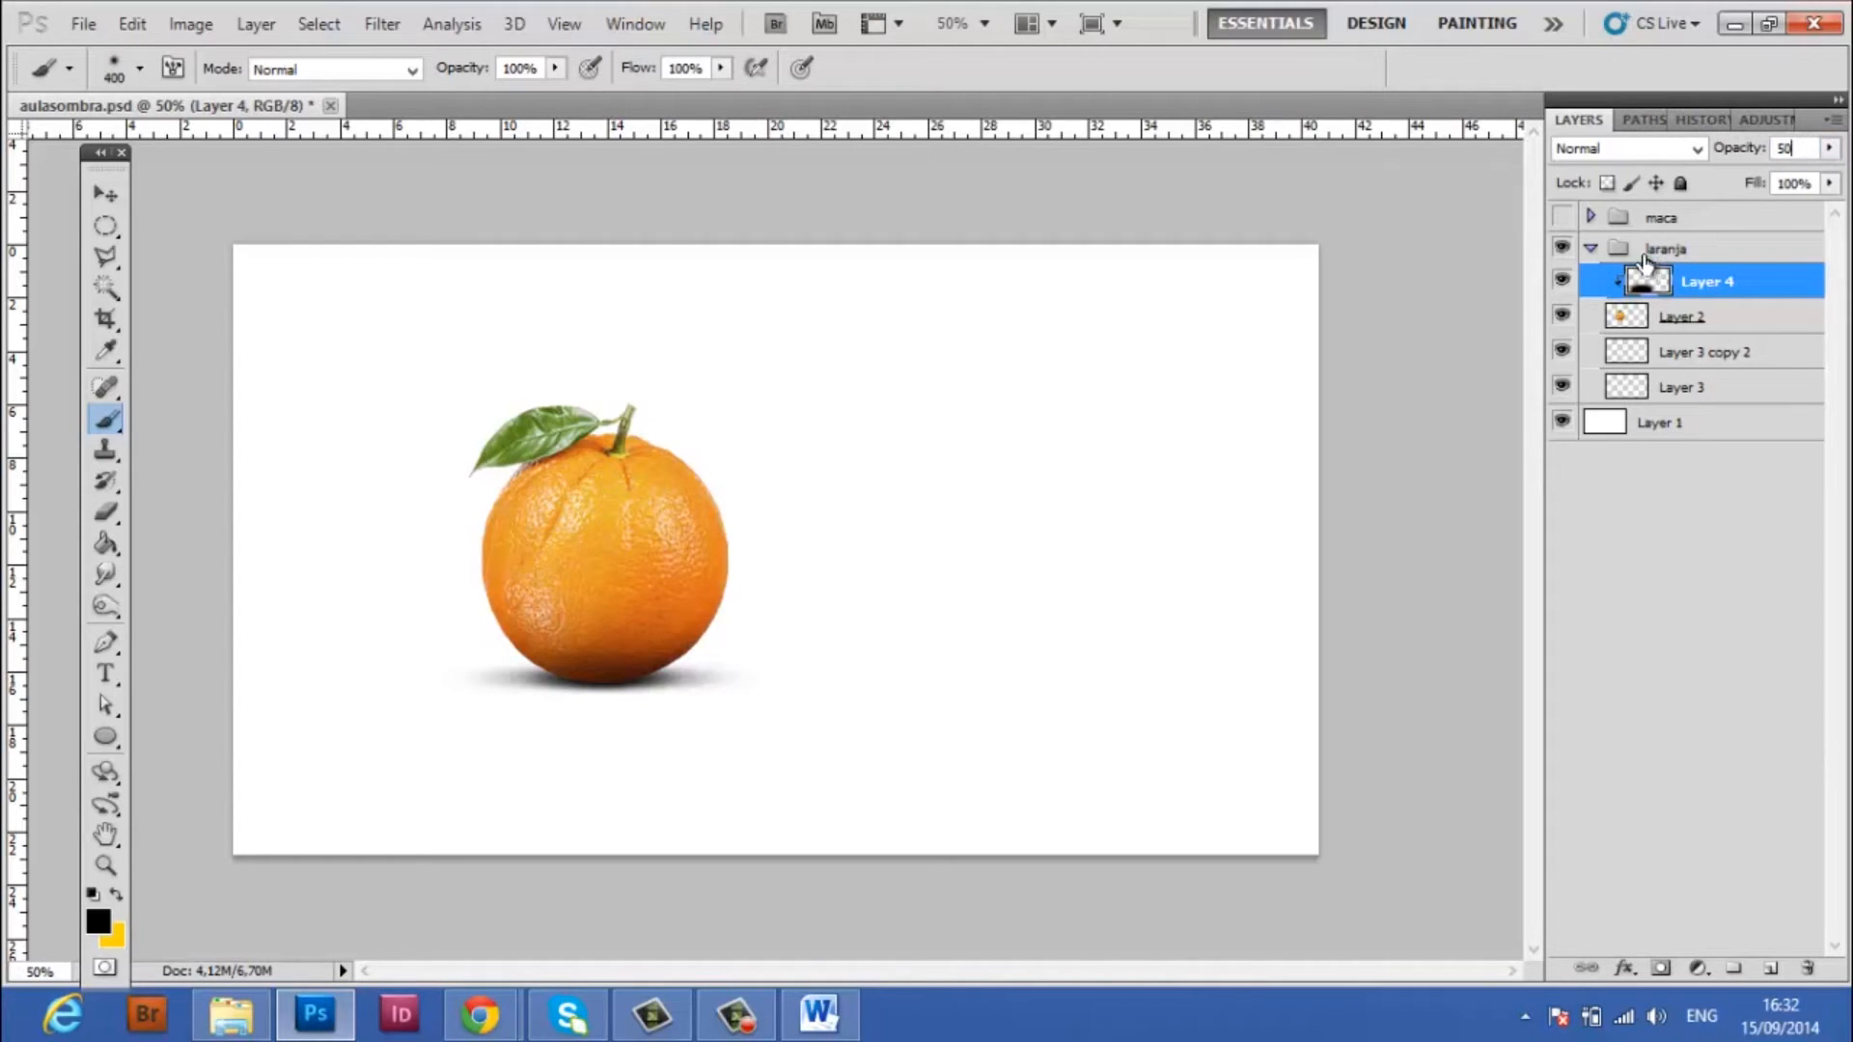
Toggle the visibility of the clipped shading layer and both shadow layers to compare the orange with and without them
click(1564, 281)
click(1565, 281)
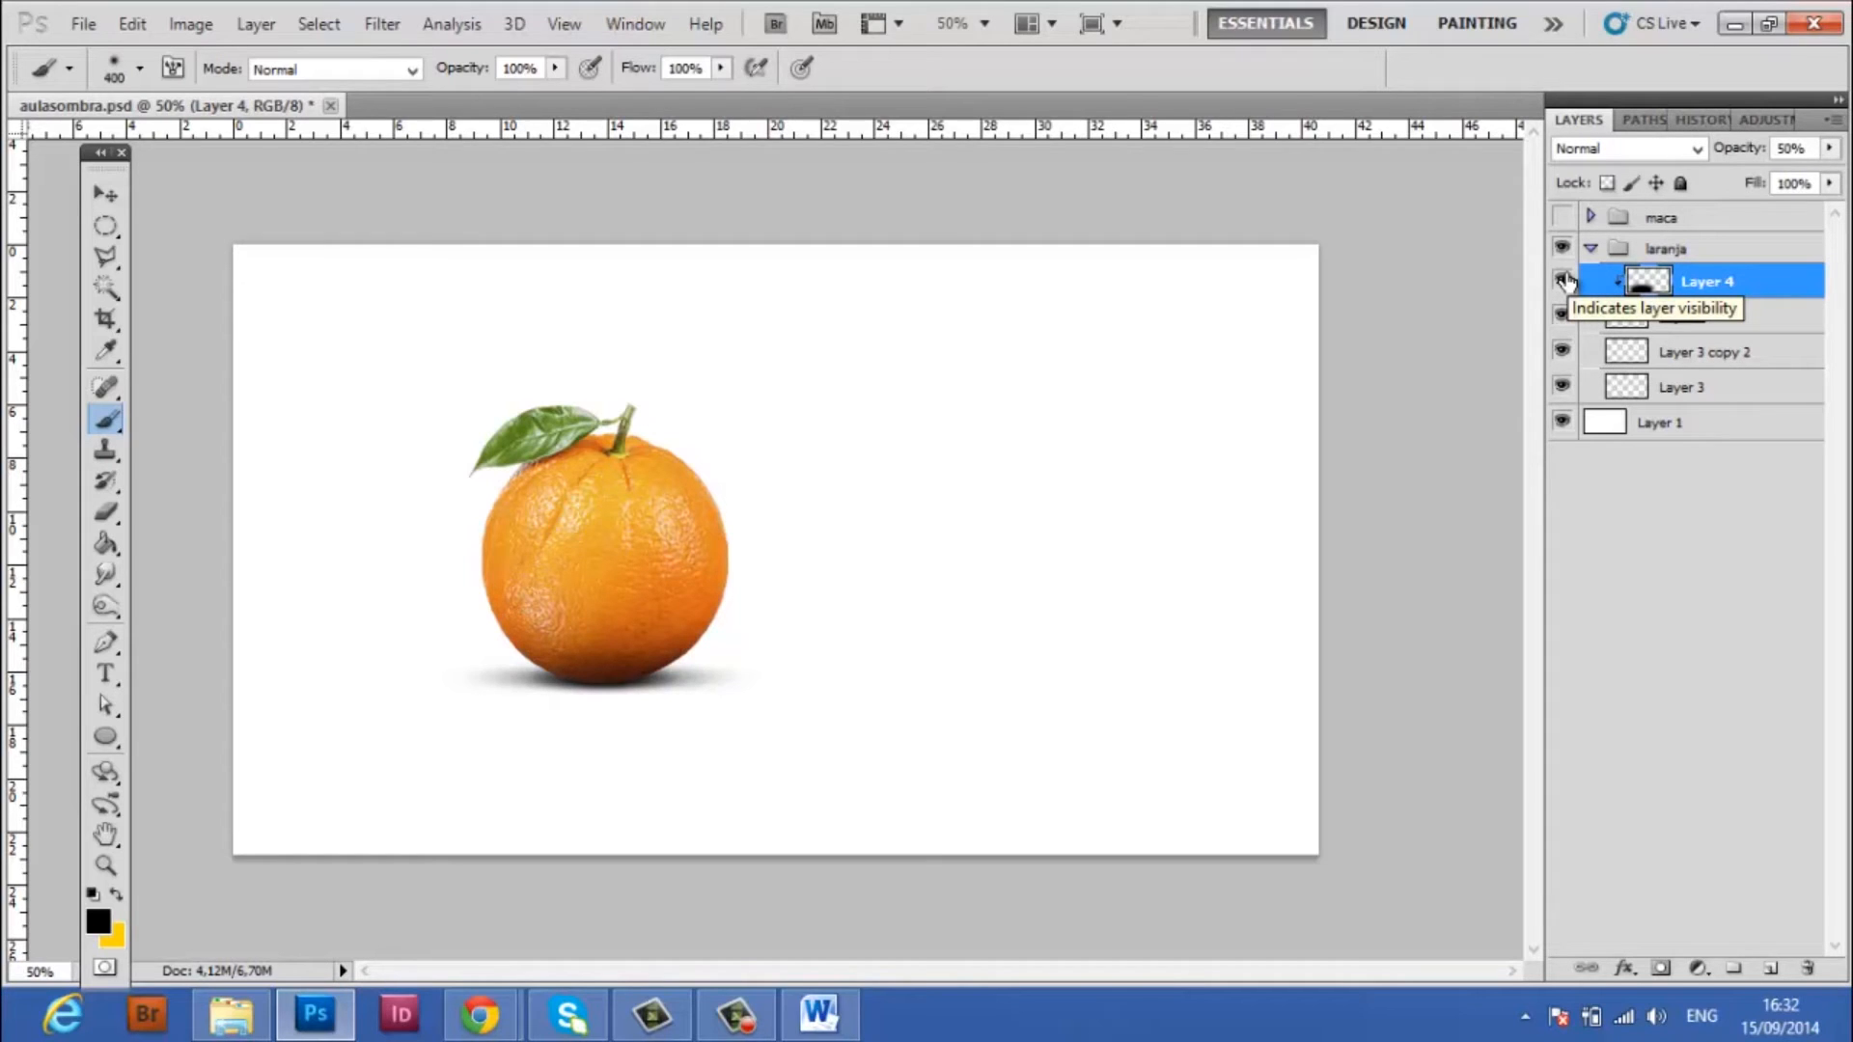
click(1563, 280)
click(1562, 351)
click(1562, 387)
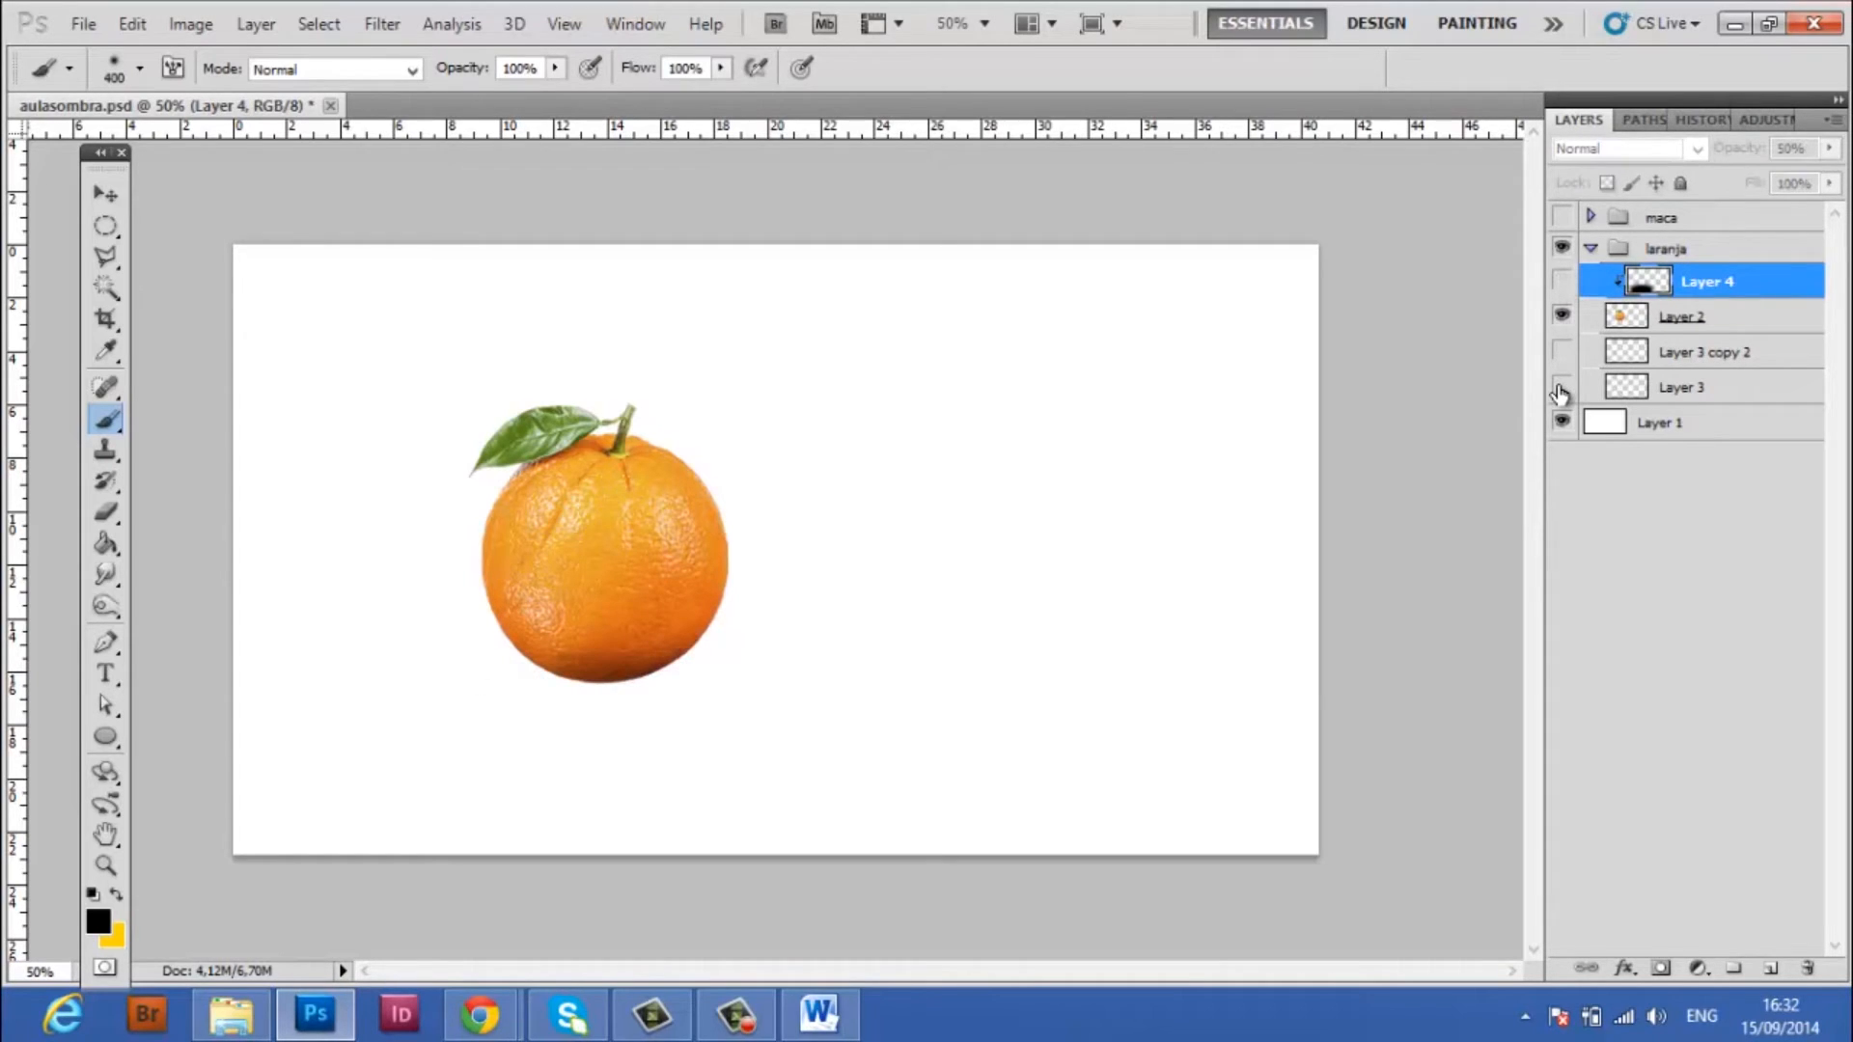
click(1562, 387)
click(1561, 351)
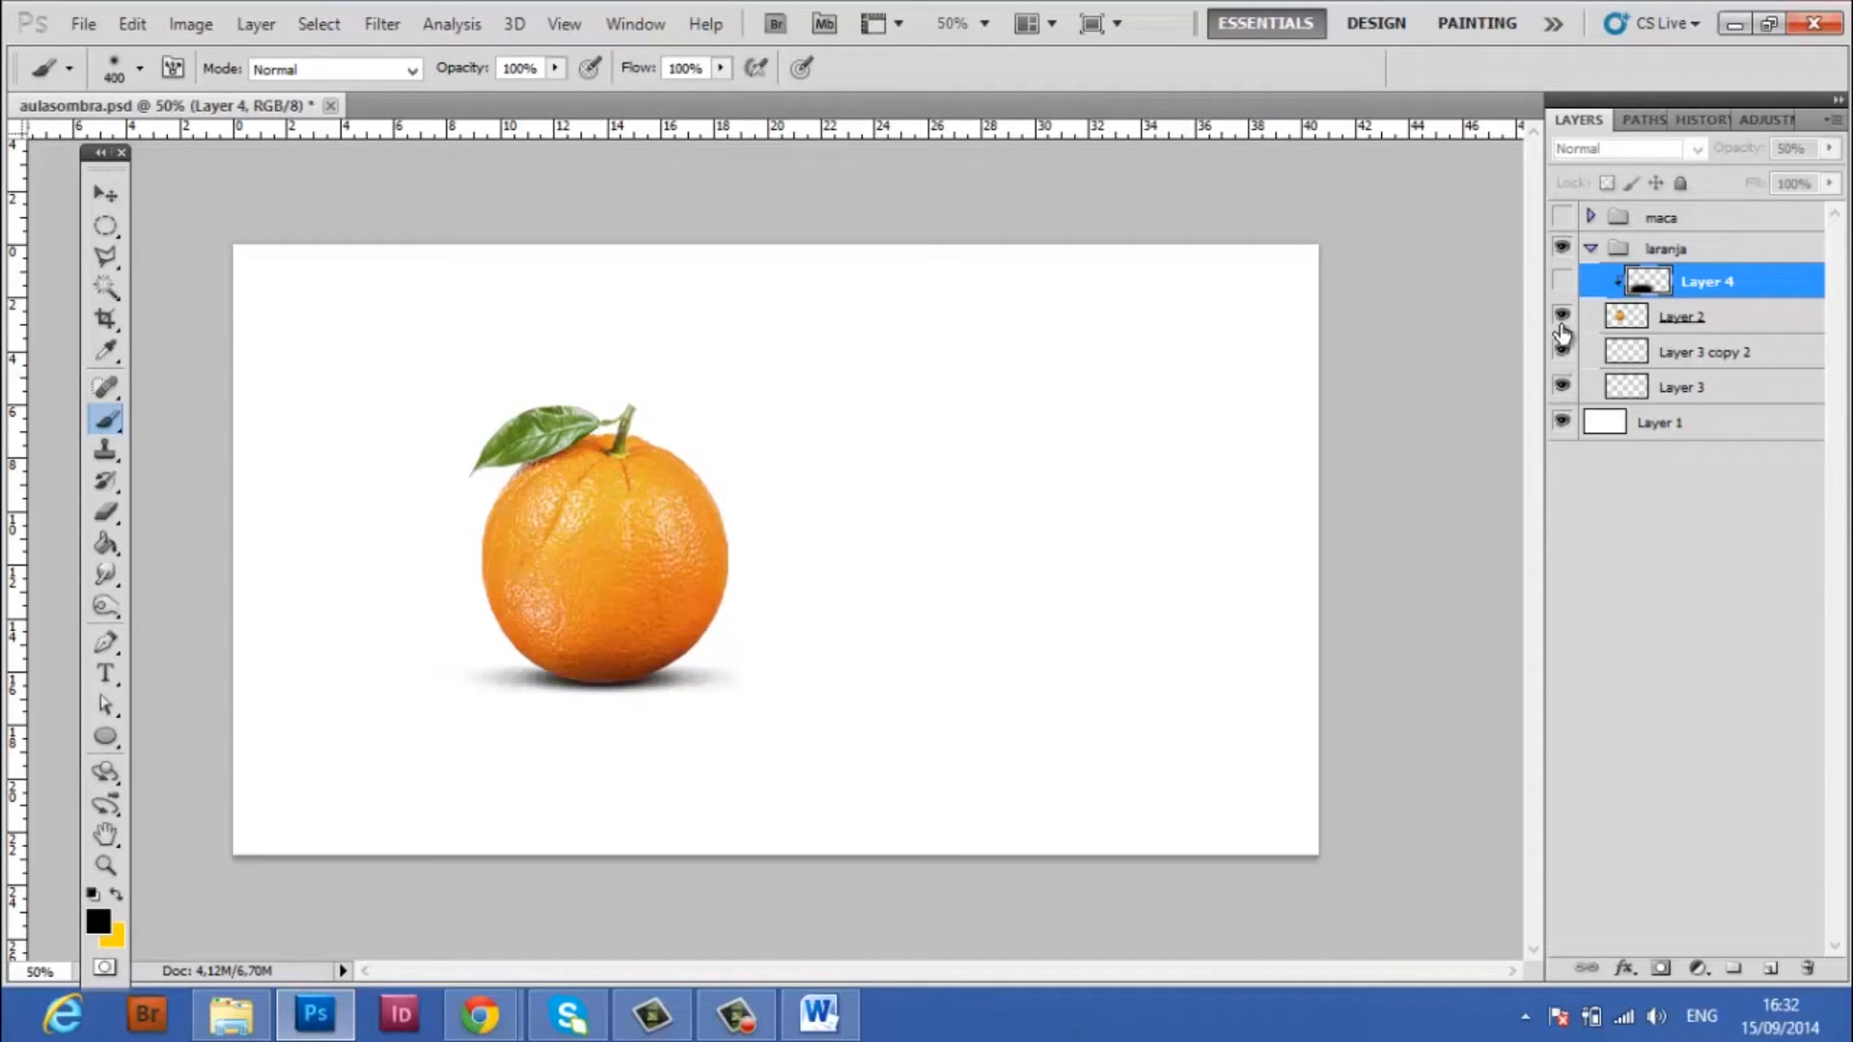
click(1562, 281)
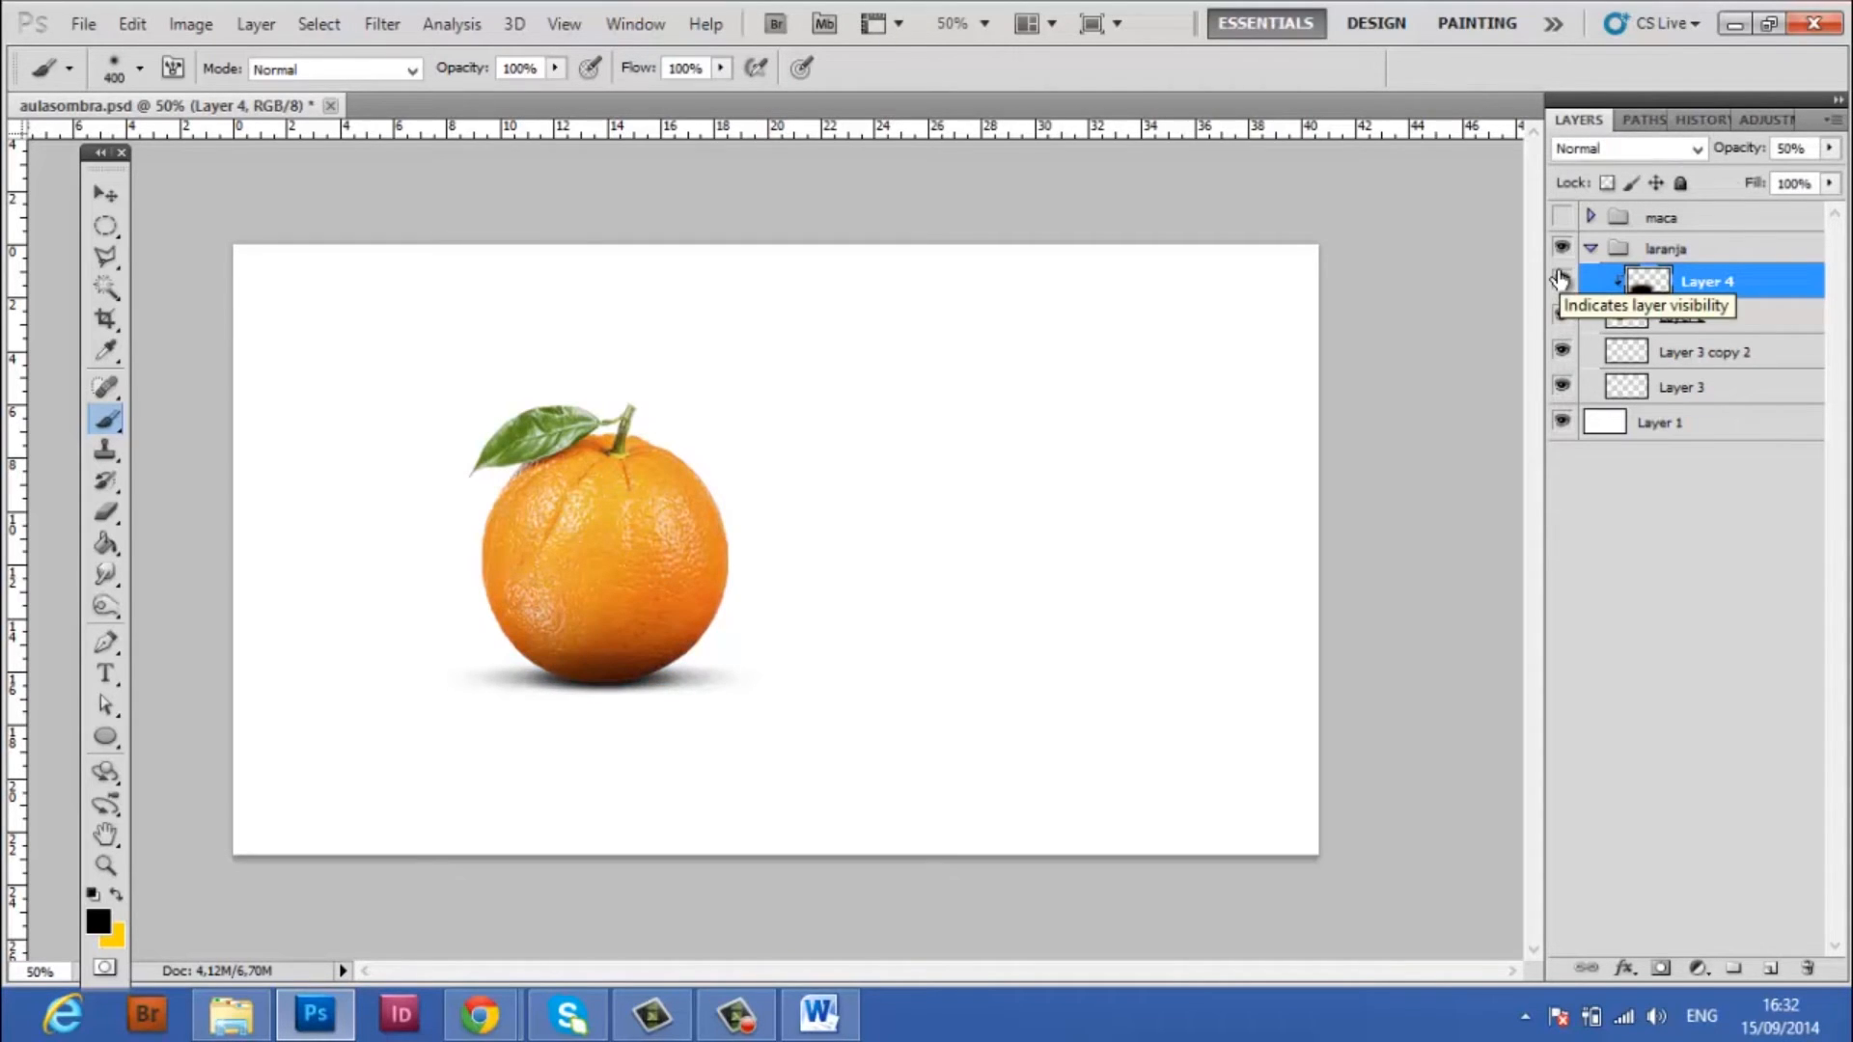
Collapse and hide the laranja group, and show and expand the maca group
click(1591, 248)
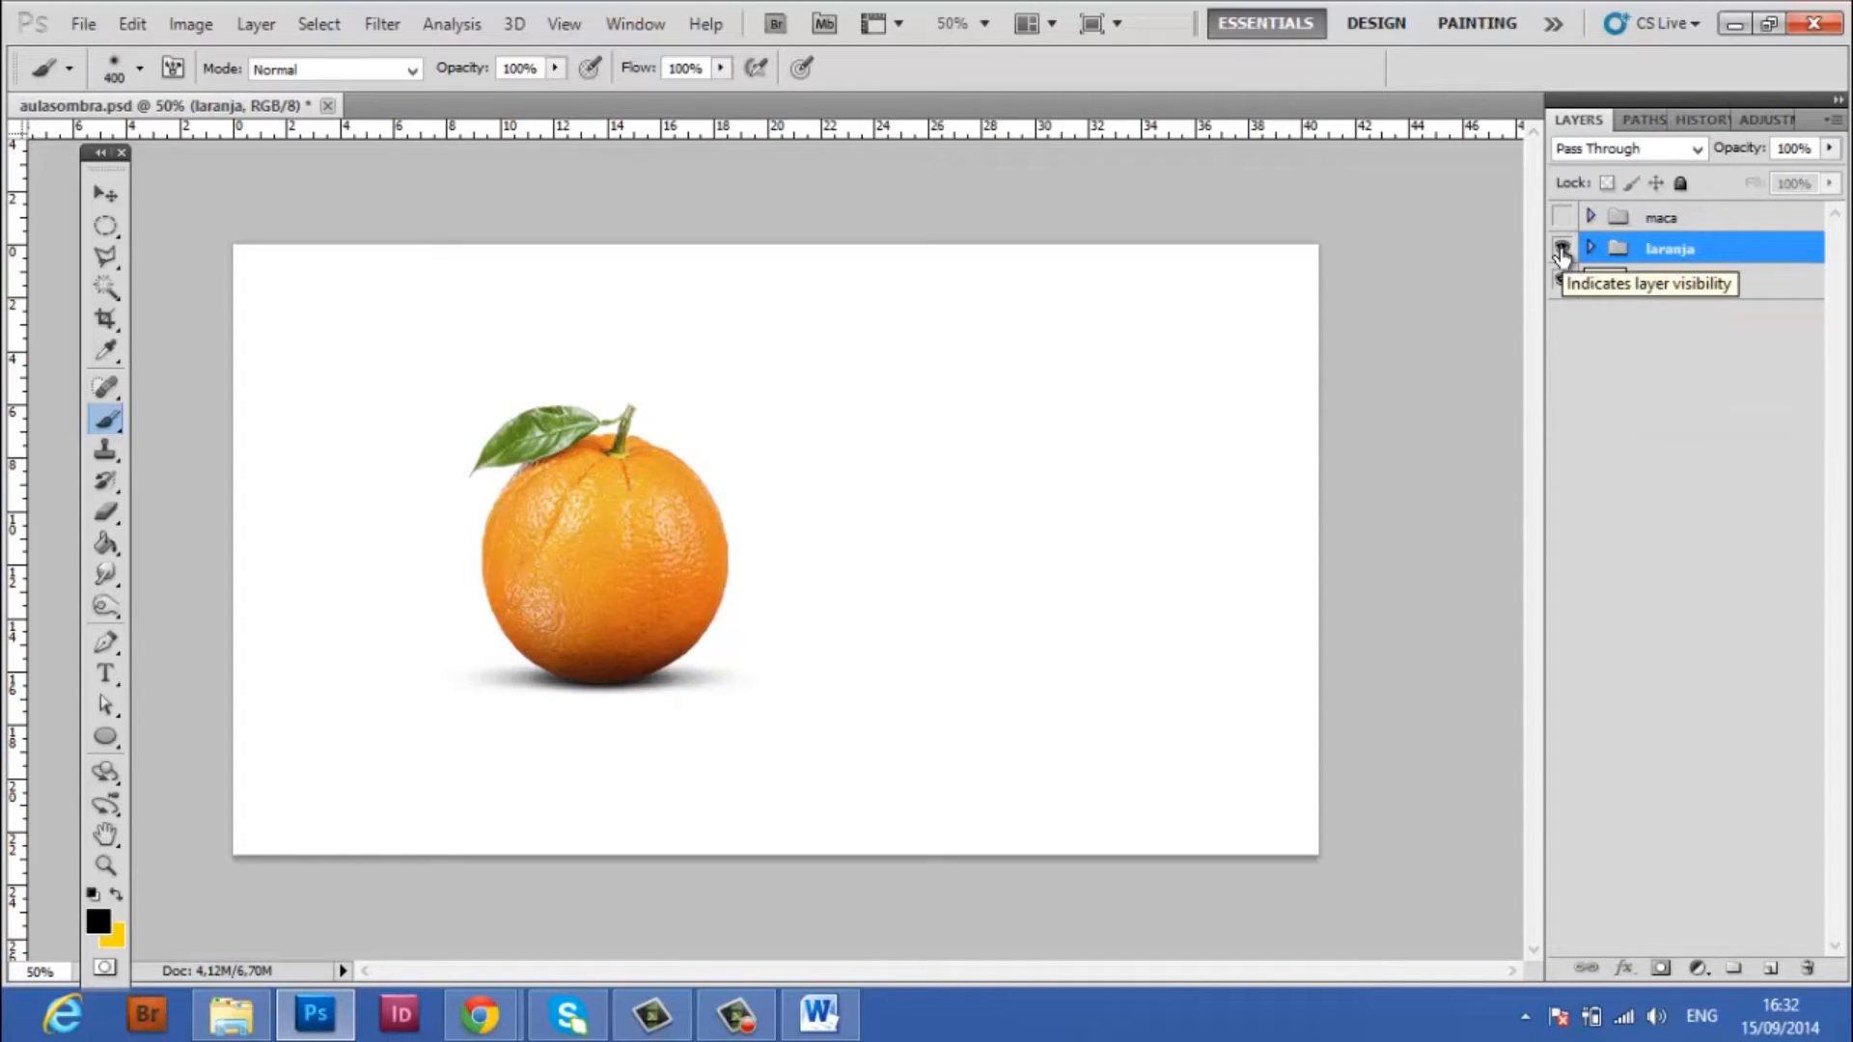
click(1562, 250)
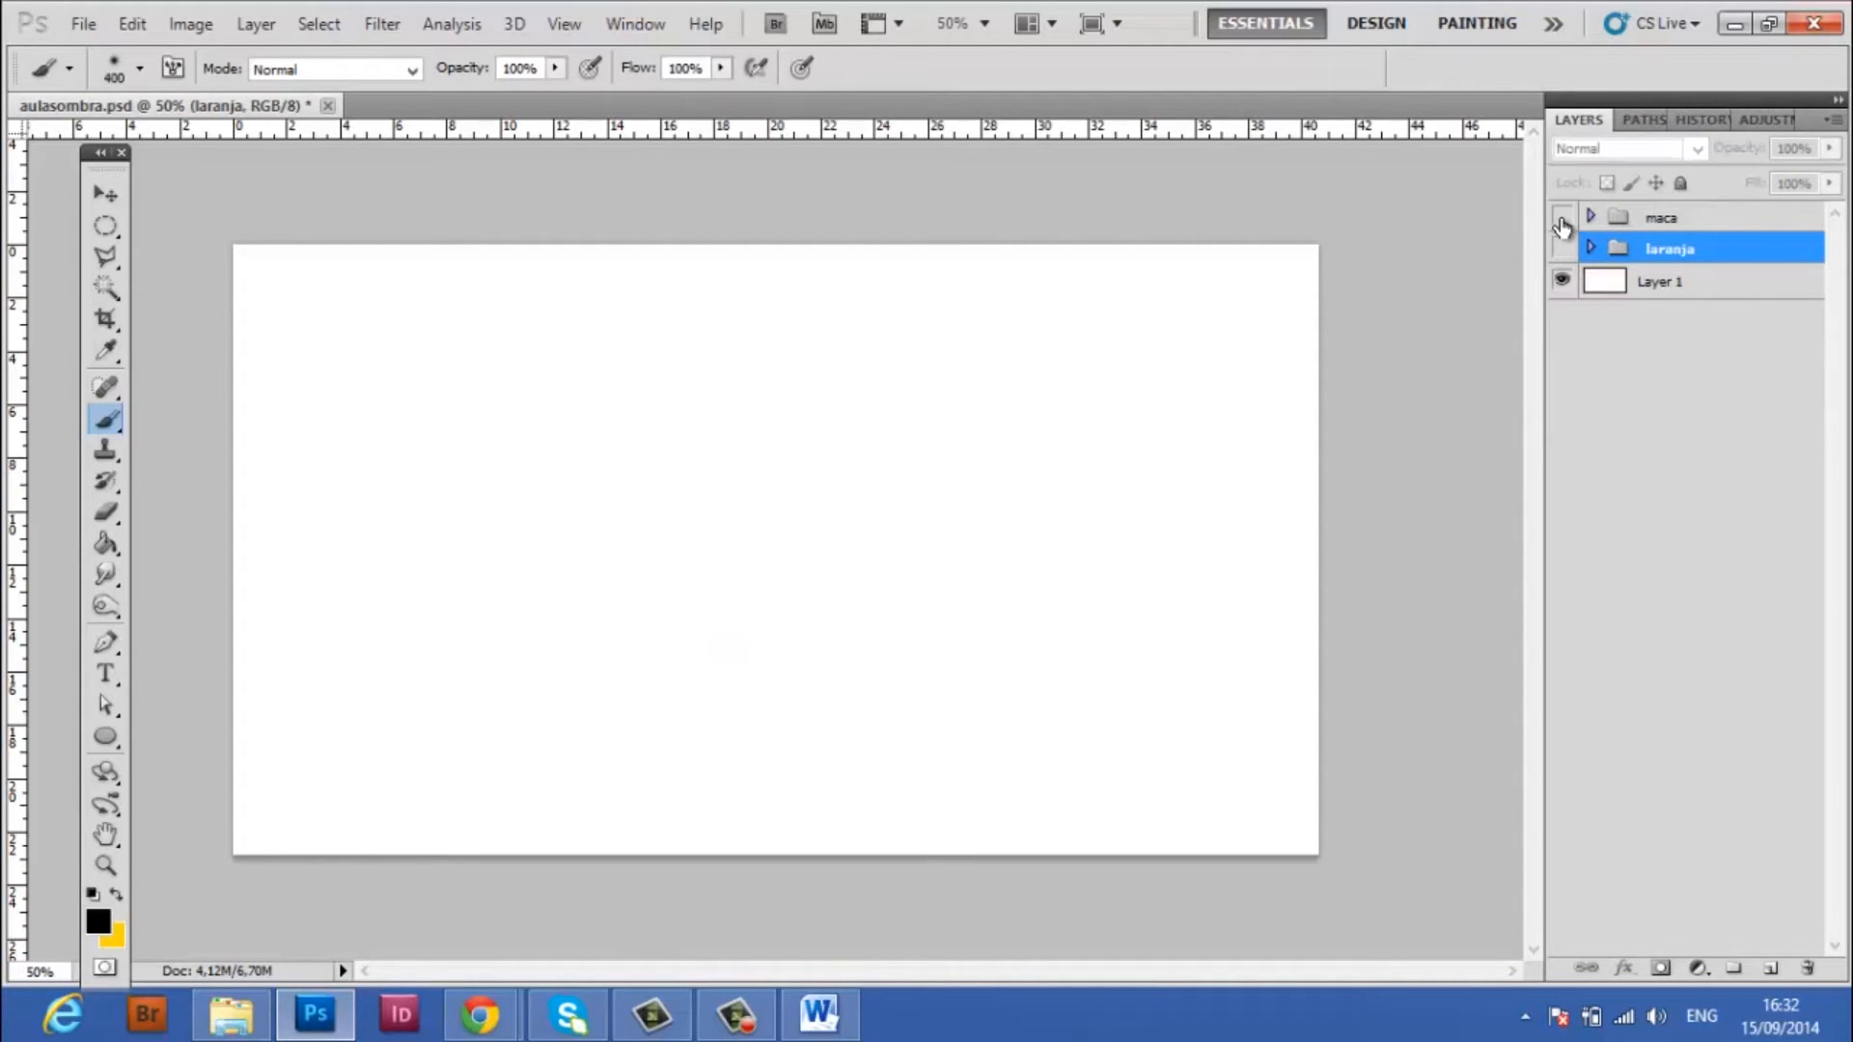
click(1561, 217)
click(1685, 220)
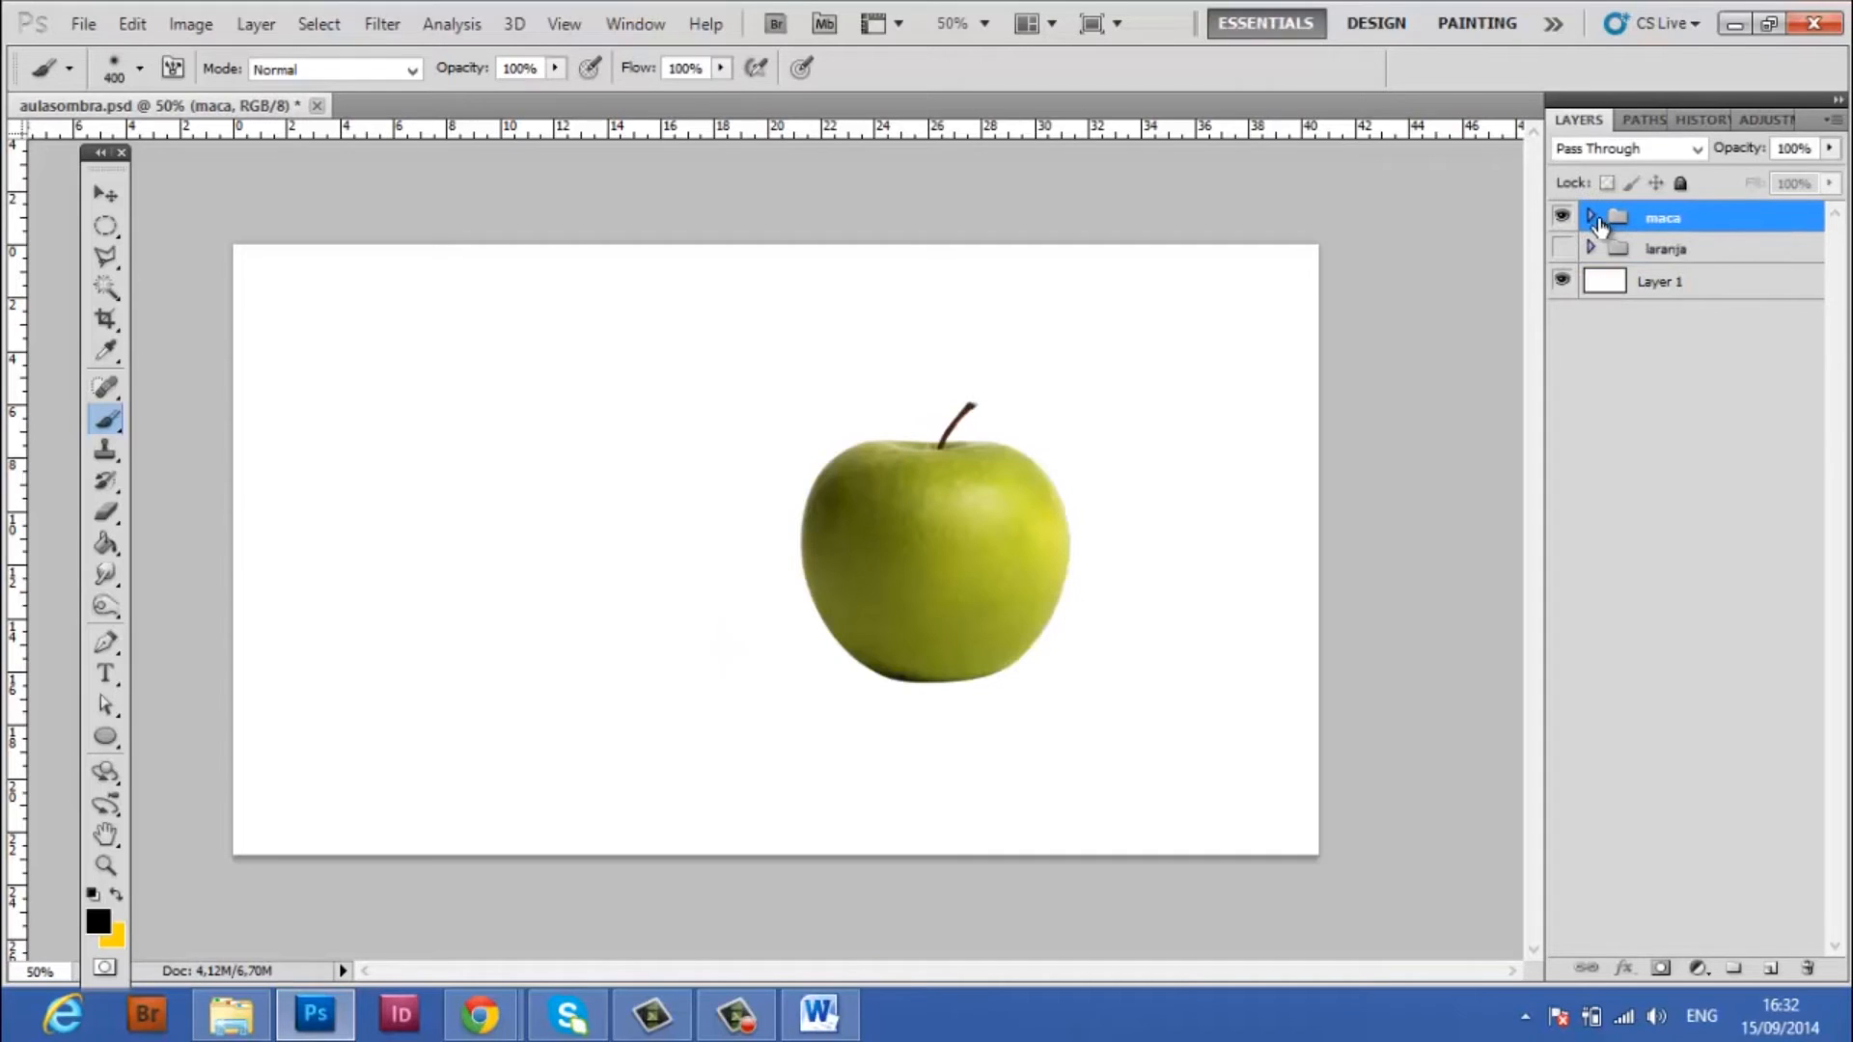
click(1590, 217)
Make a thin elliptical selection across the apple's base, fill it with black on a new layer using the Brush, and deselect
click(1723, 253)
click(106, 225)
drag(880, 666, 1004, 685)
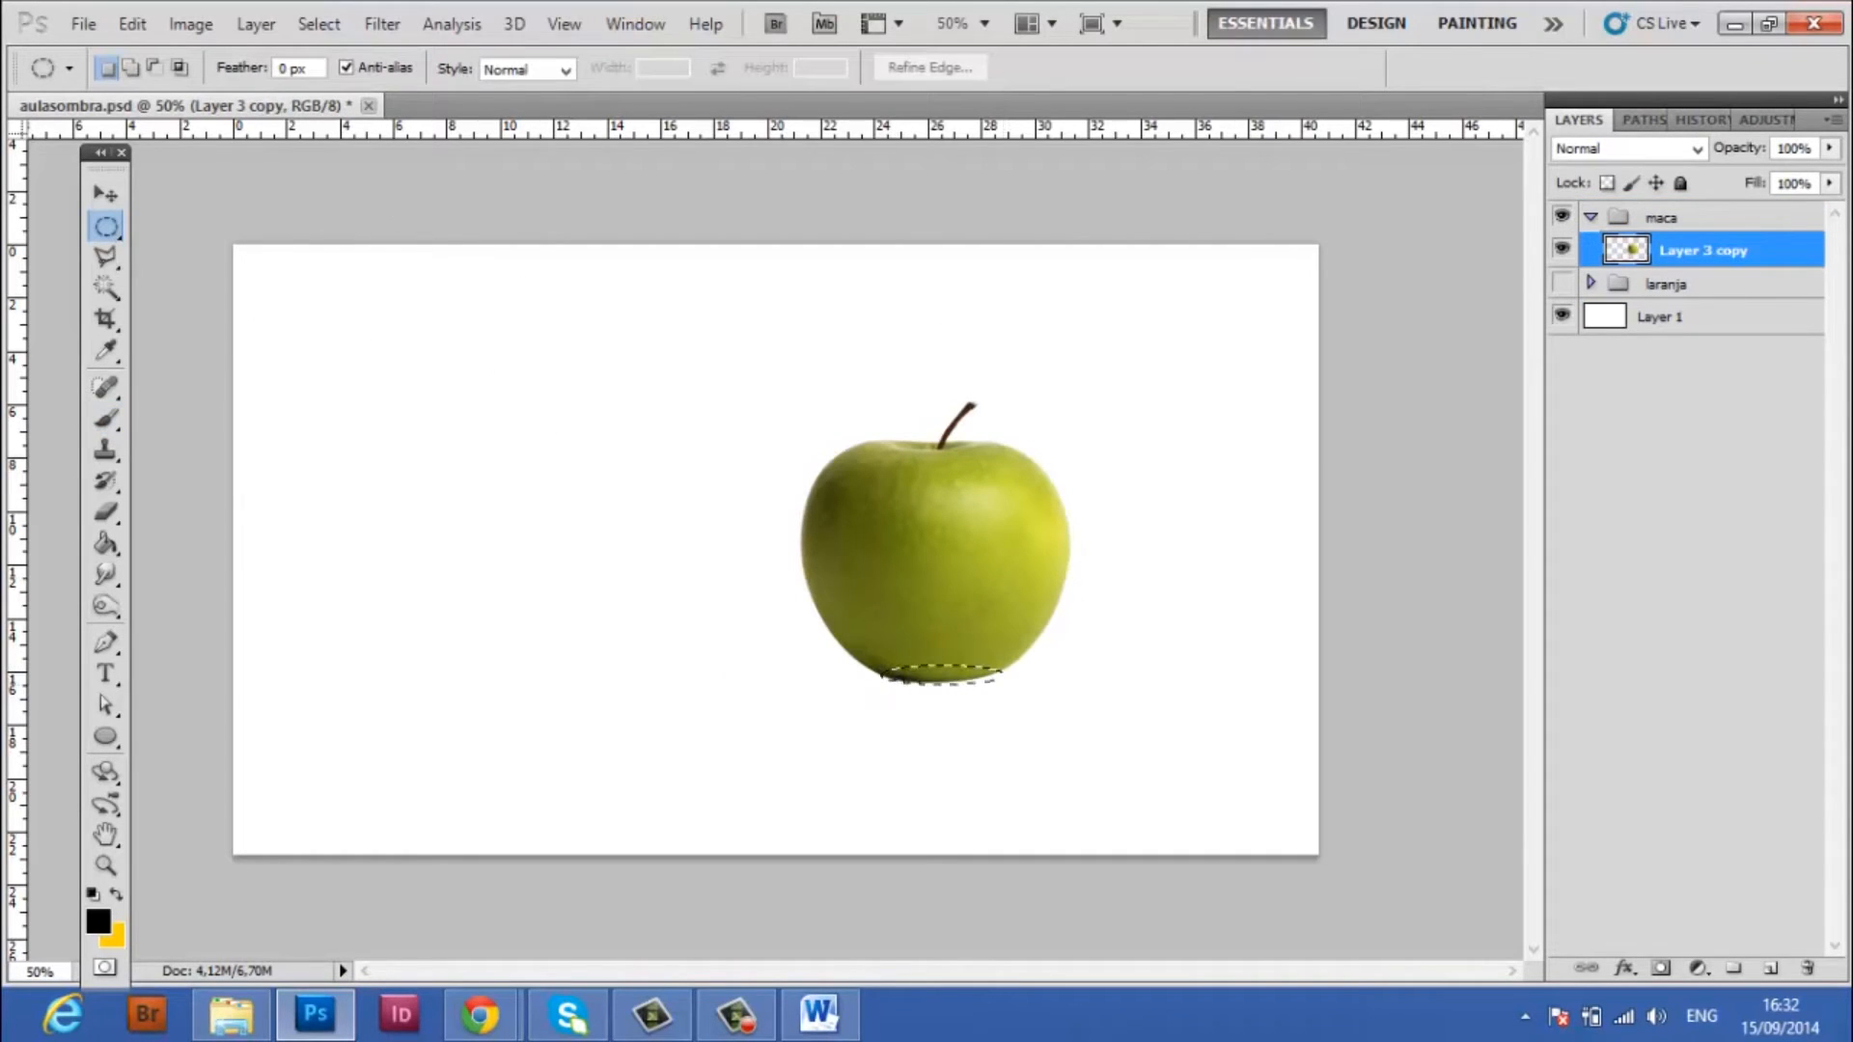
click(1771, 968)
click(106, 418)
drag(965, 675, 858, 673)
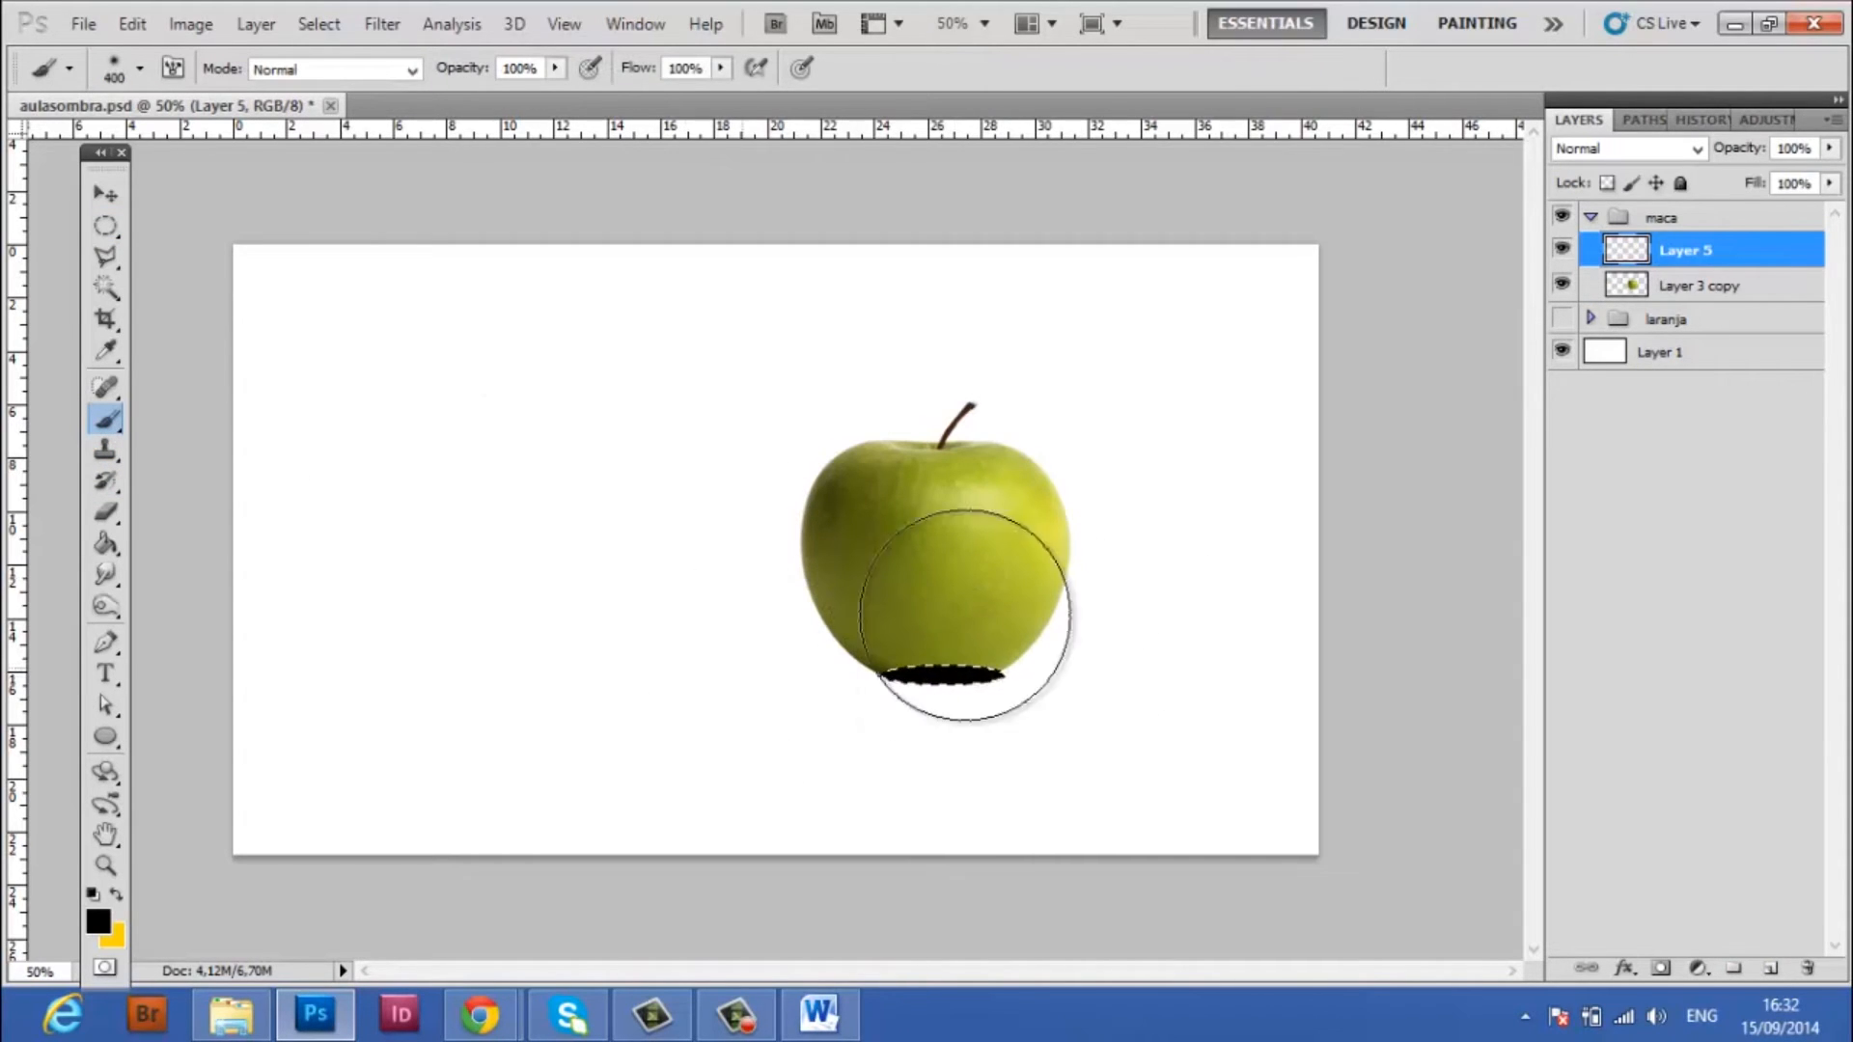
click(110, 222)
click(567, 367)
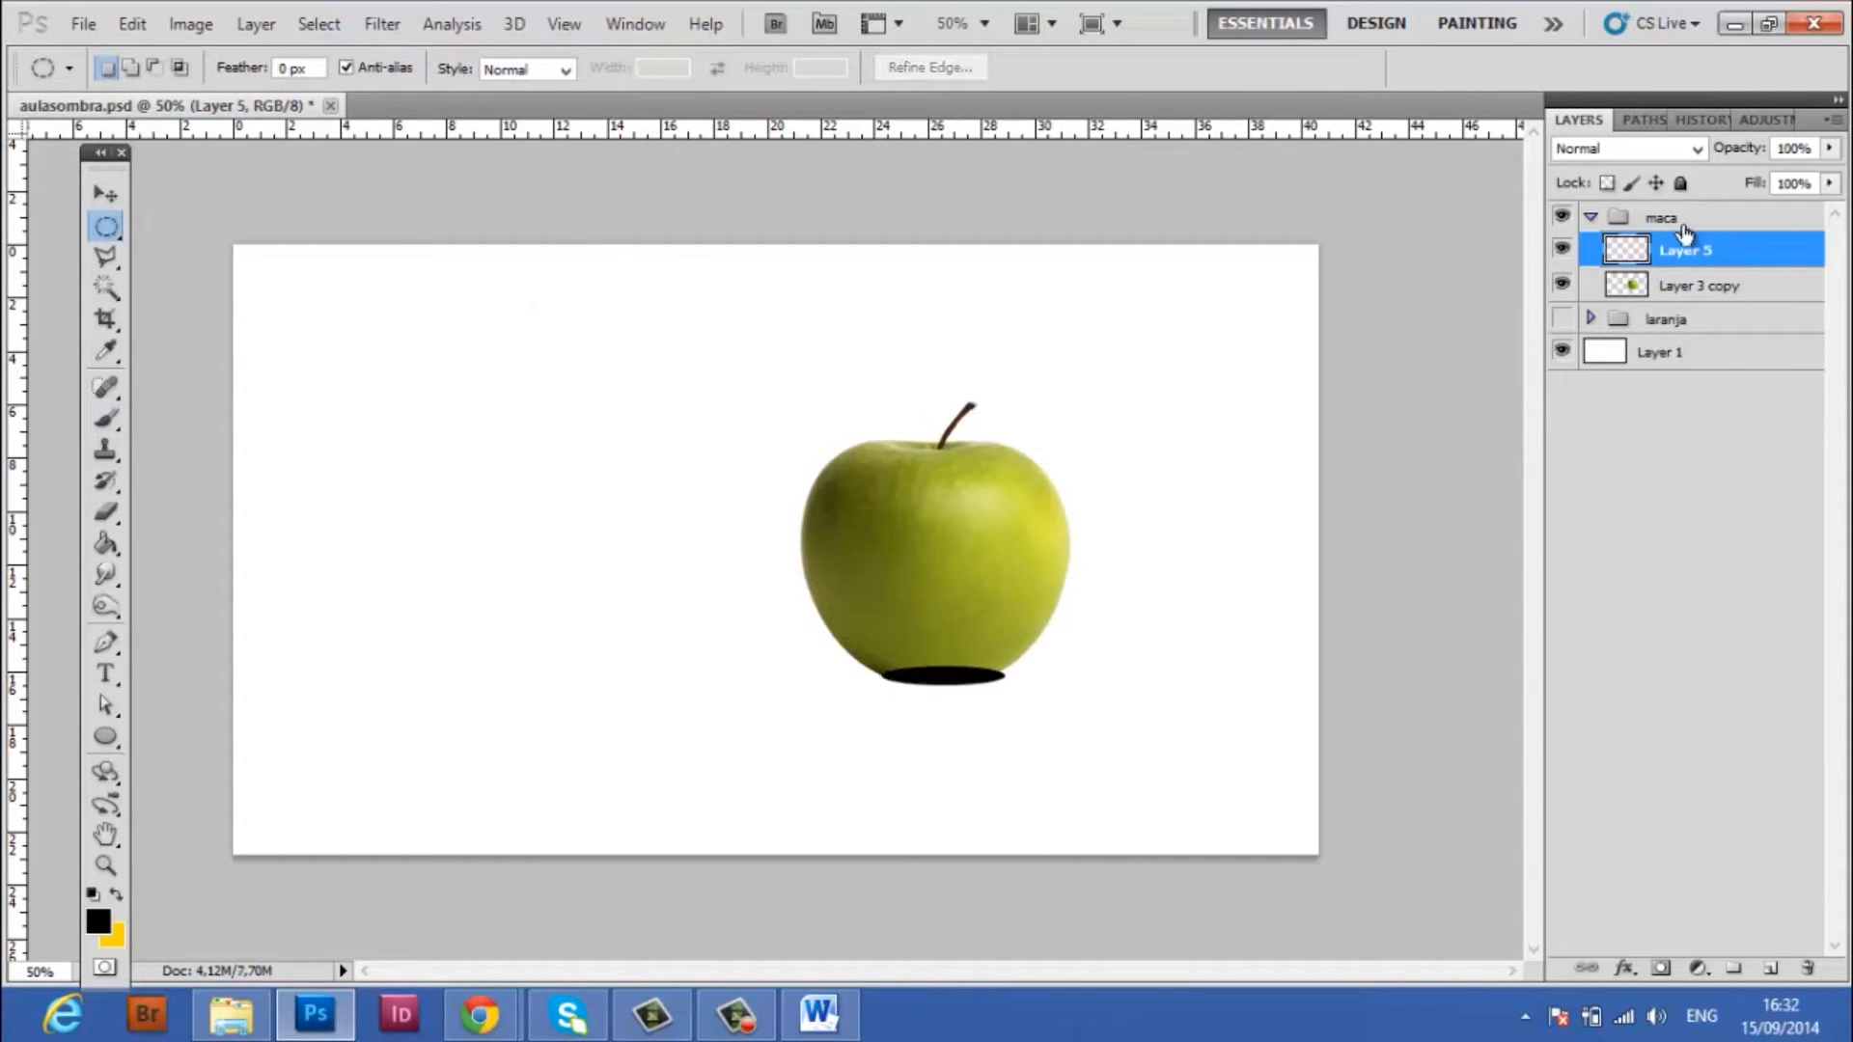
Place the black ellipse layer beneath the apple layer and nudge the ellipse slightly left and up to centre it under the base
mouse_move(1774, 261)
mouse_down()
mouse_move(1779, 309)
mouse_move(1755, 259)
mouse_move(1777, 238)
mouse_up()
click(1774, 284)
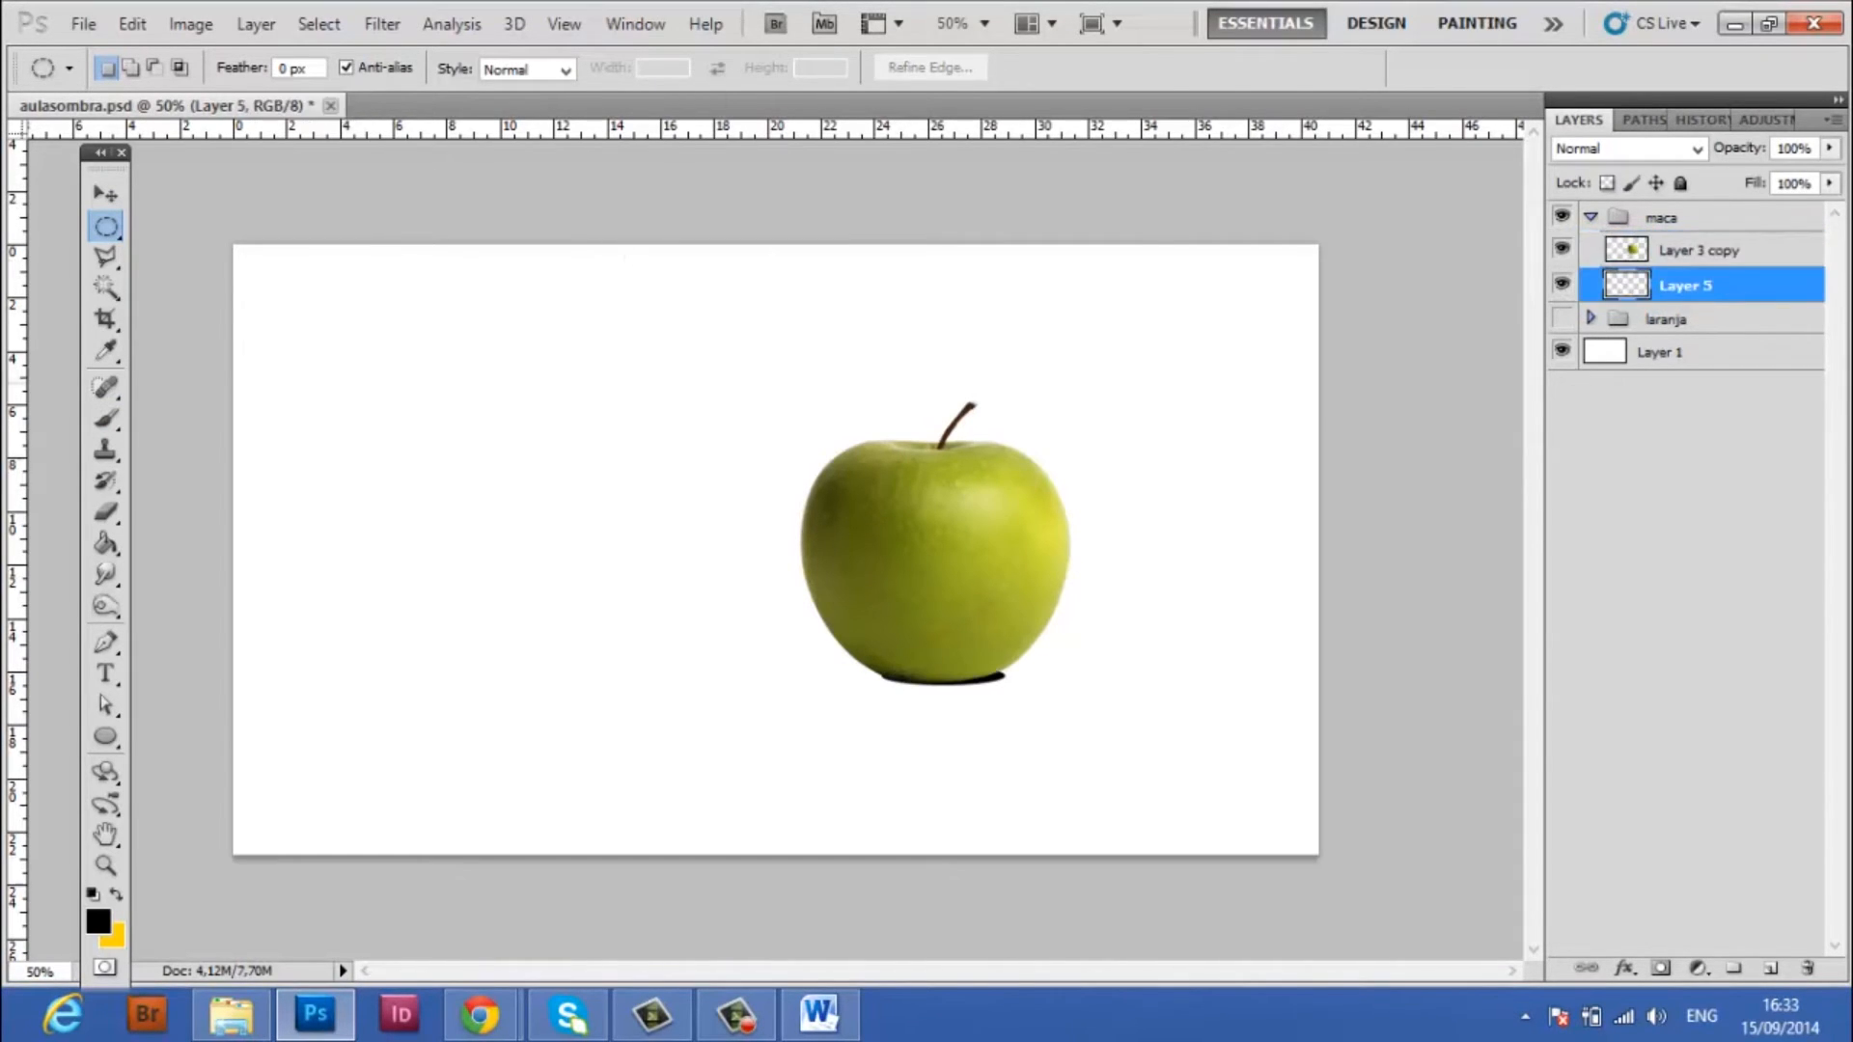
click(105, 193)
key(Left)
key(Left)
key(Left)
key(Left)
key(Left)
key(Down)
key(Down)
key(Up)
key(Up)
key(Up)
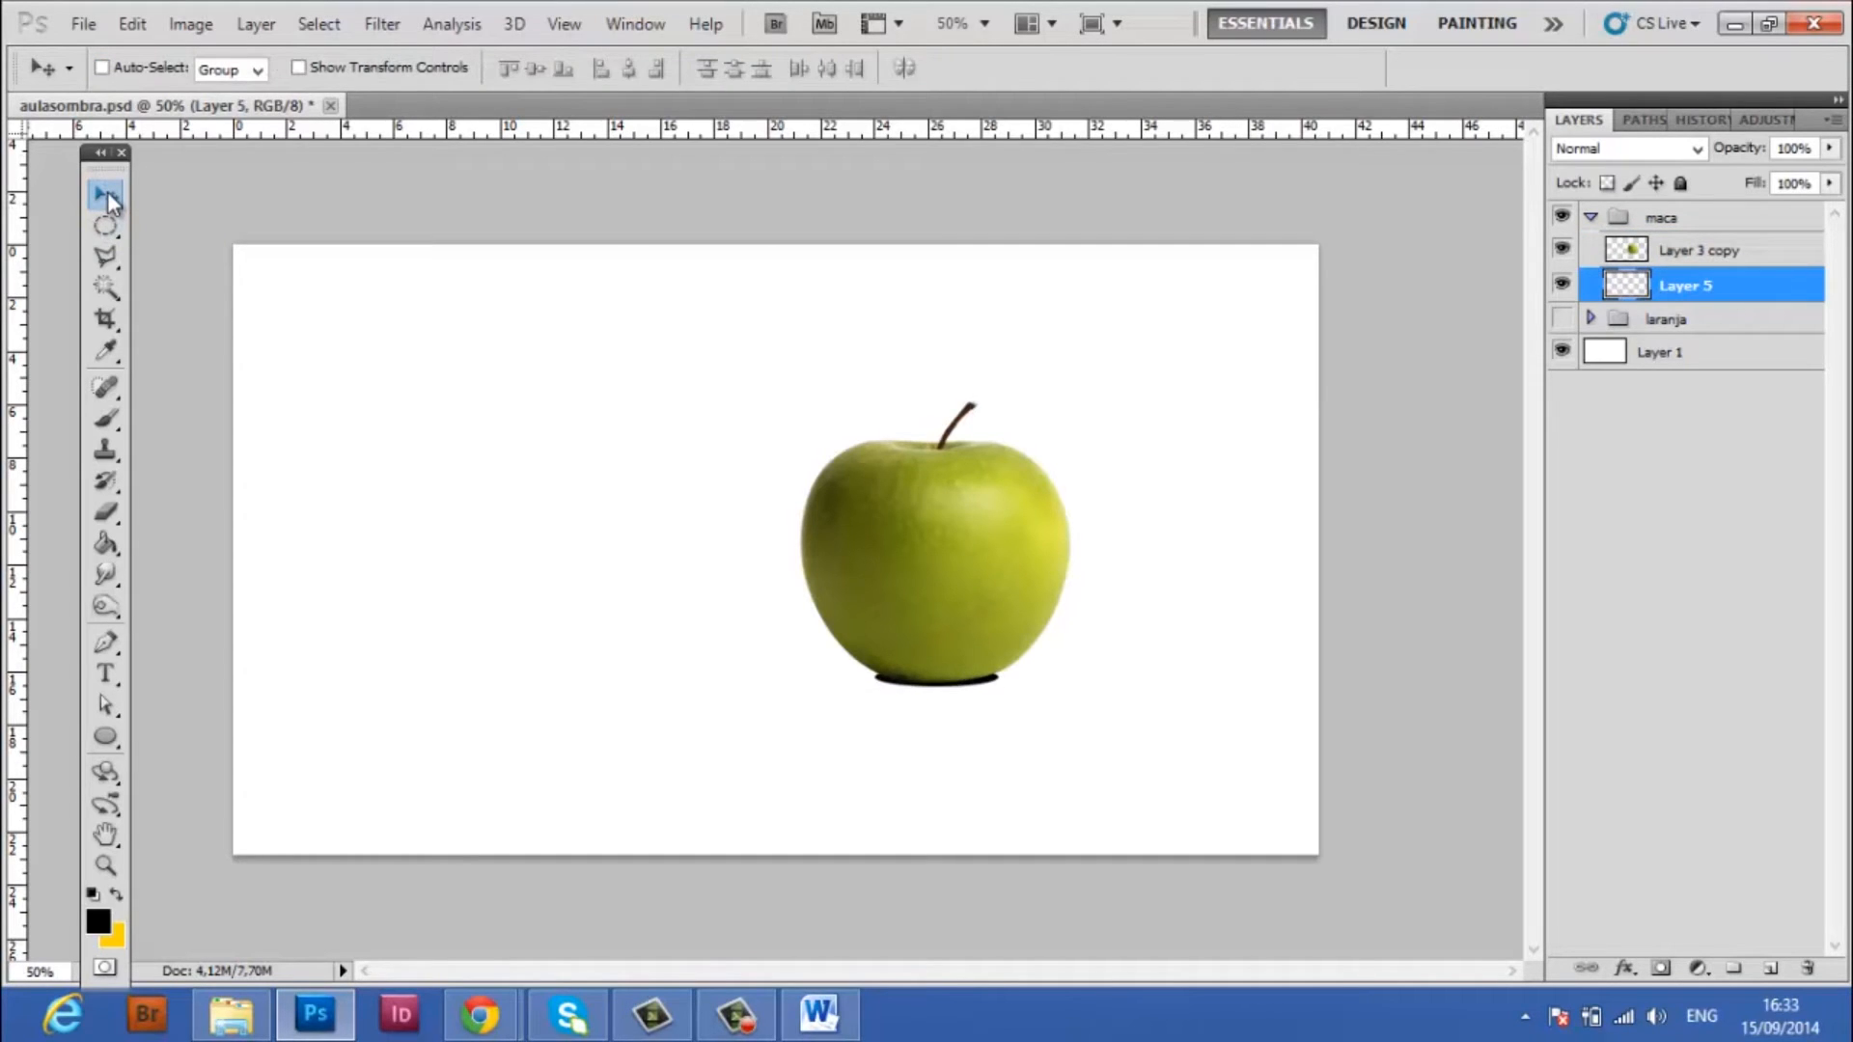
key(Left)
Apply a Gaussian Blur with a 5.0 pixel radius to the black ellipse on Layer 5
click(382, 27)
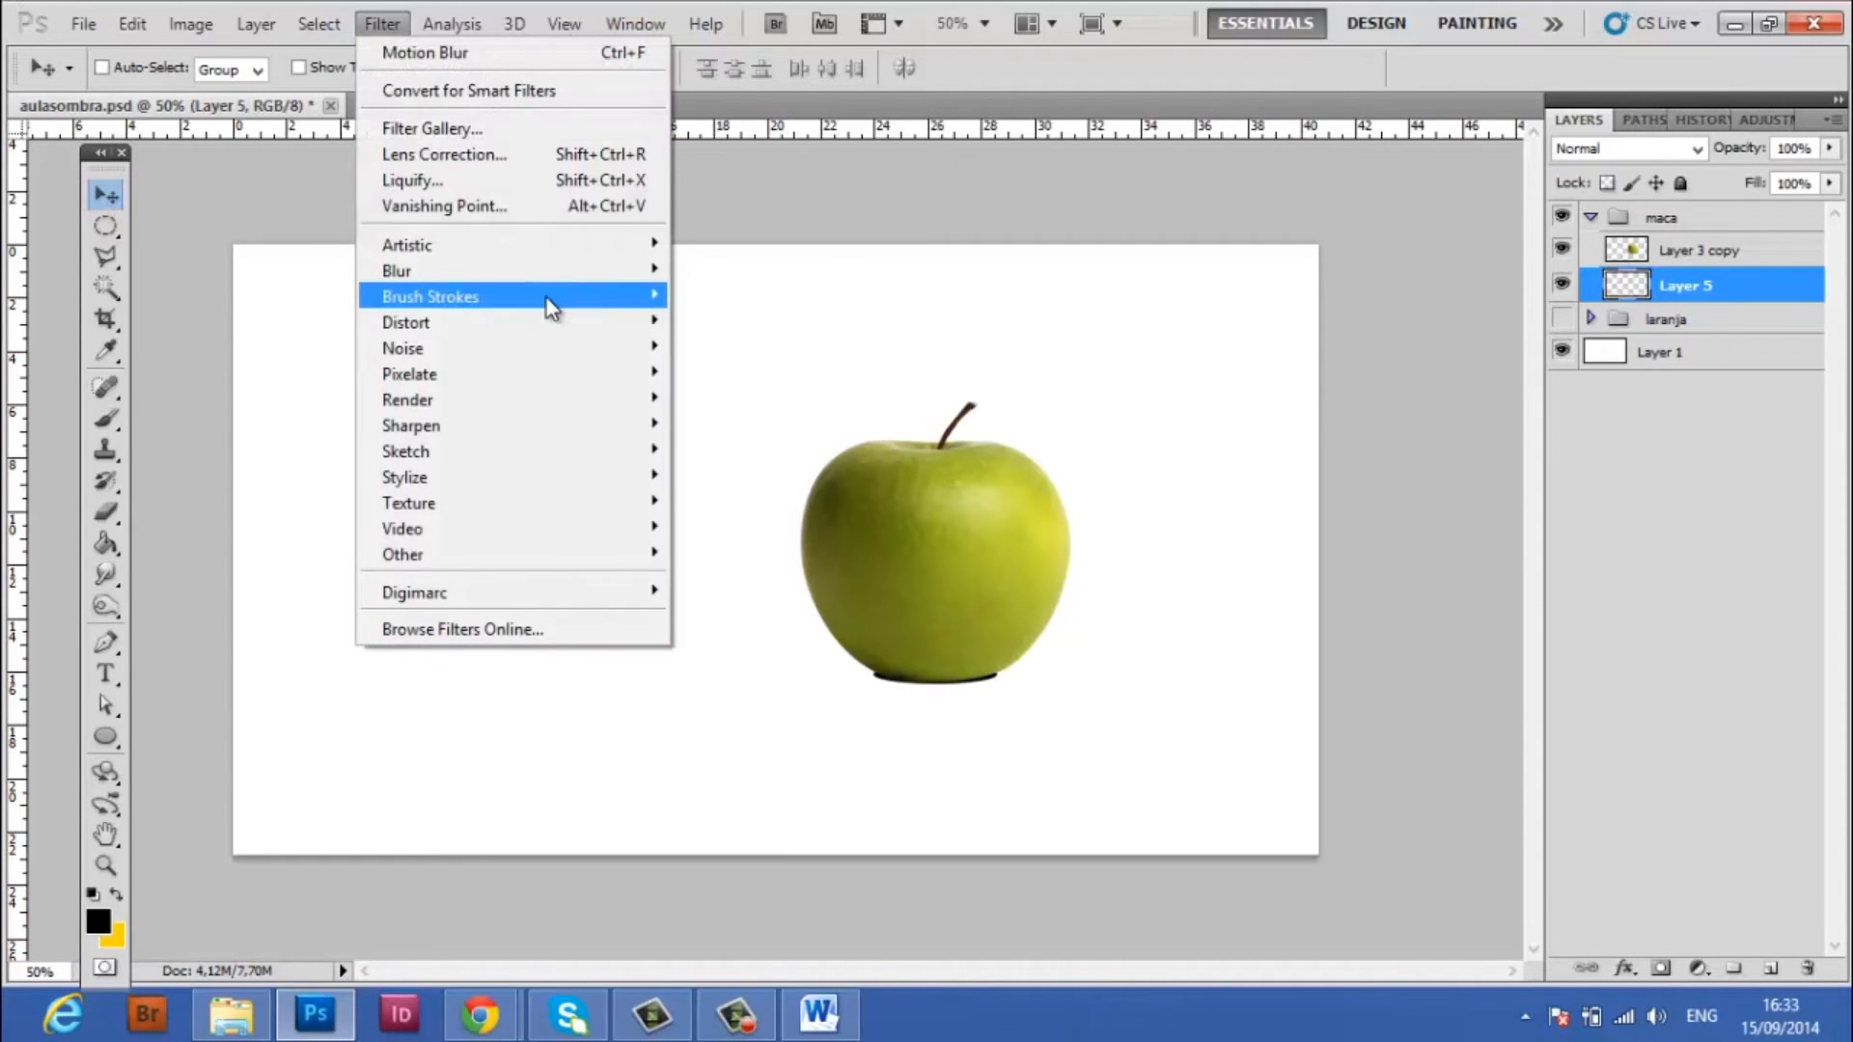
mouse_move(541, 274)
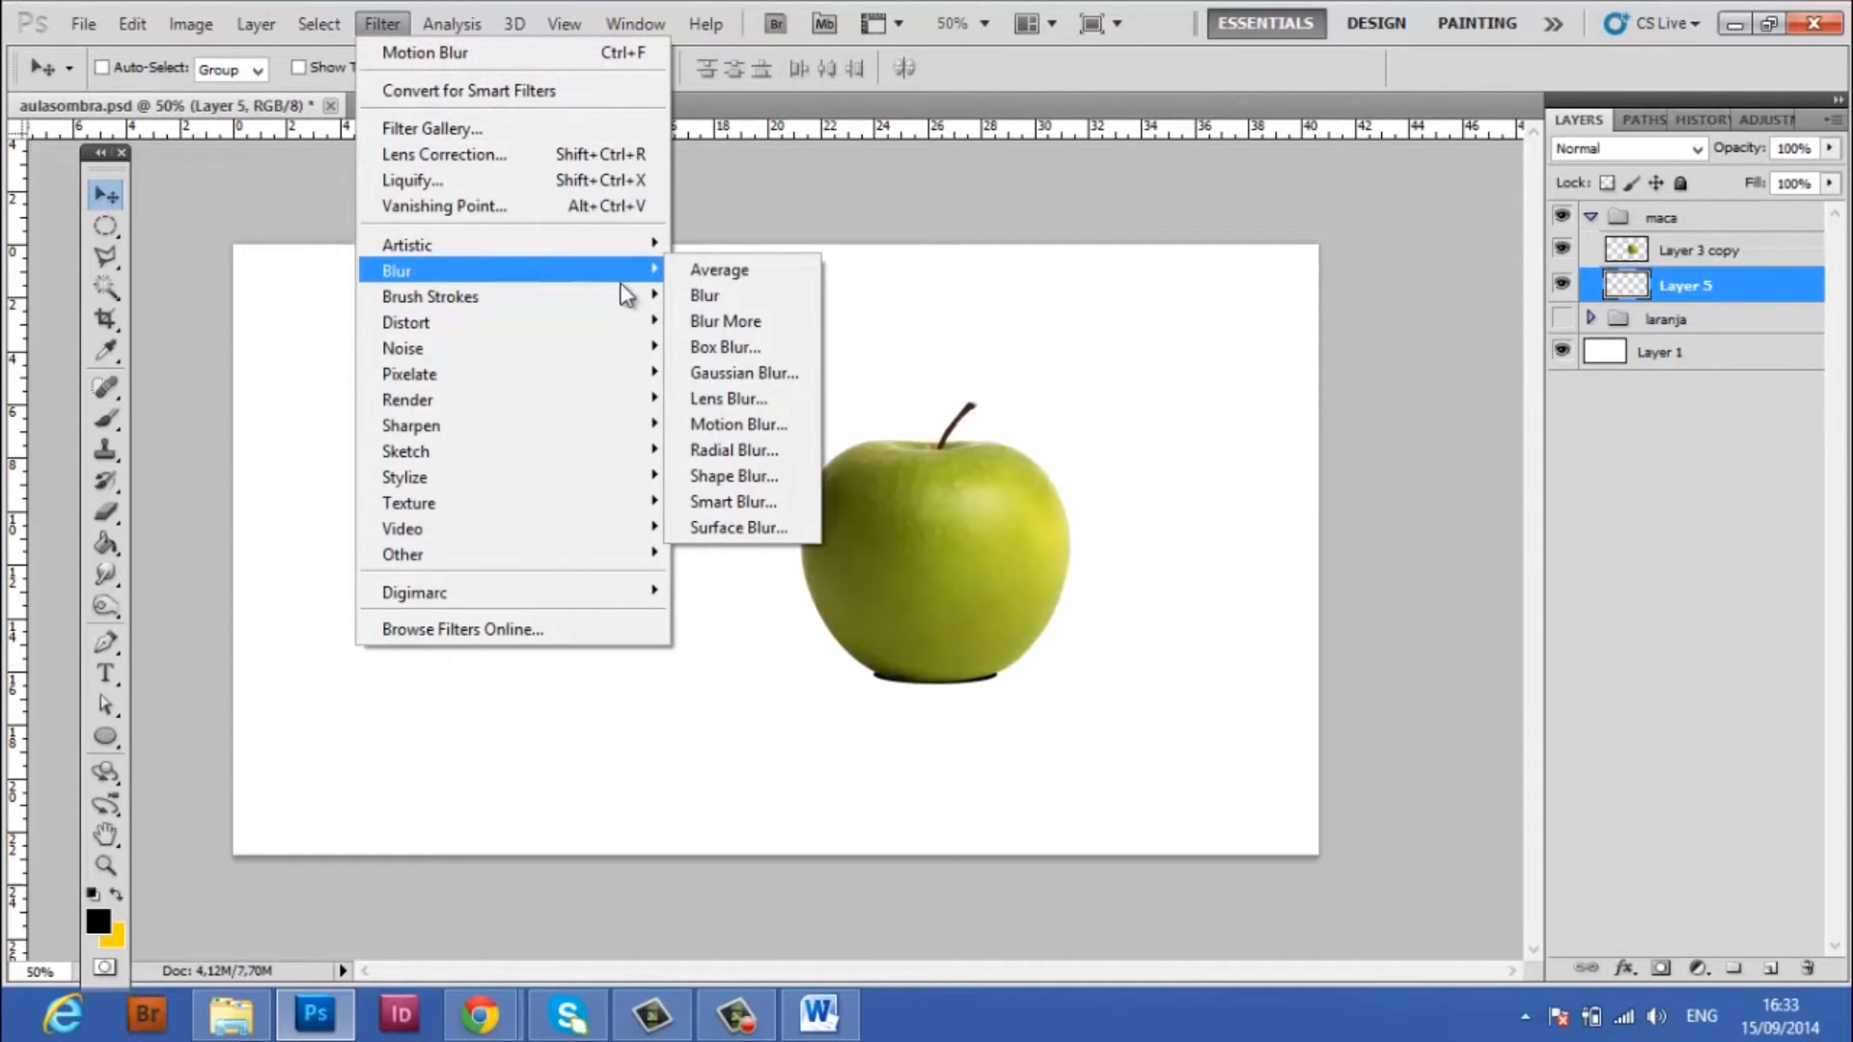
click(727, 371)
drag(1179, 228, 766, 213)
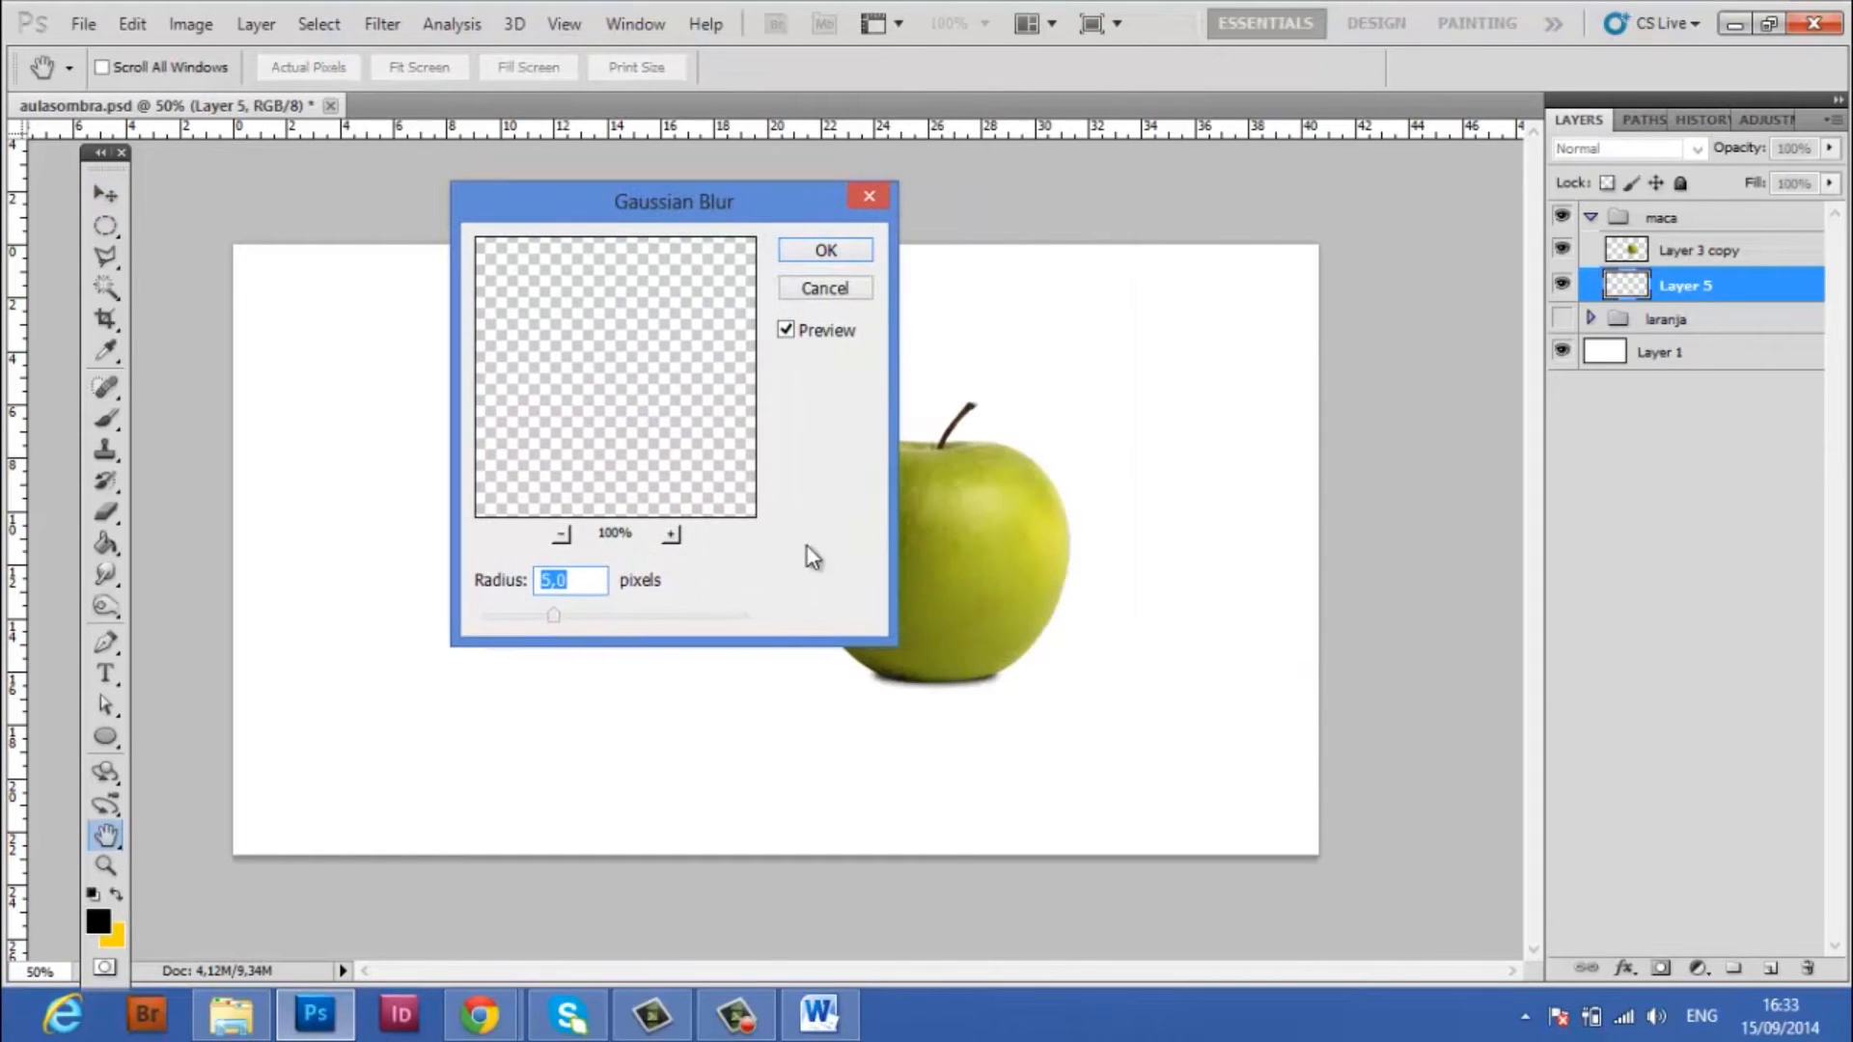
click(801, 256)
Try moving the blurred ellipse down away from the apple and undo the move
click(101, 214)
click(99, 198)
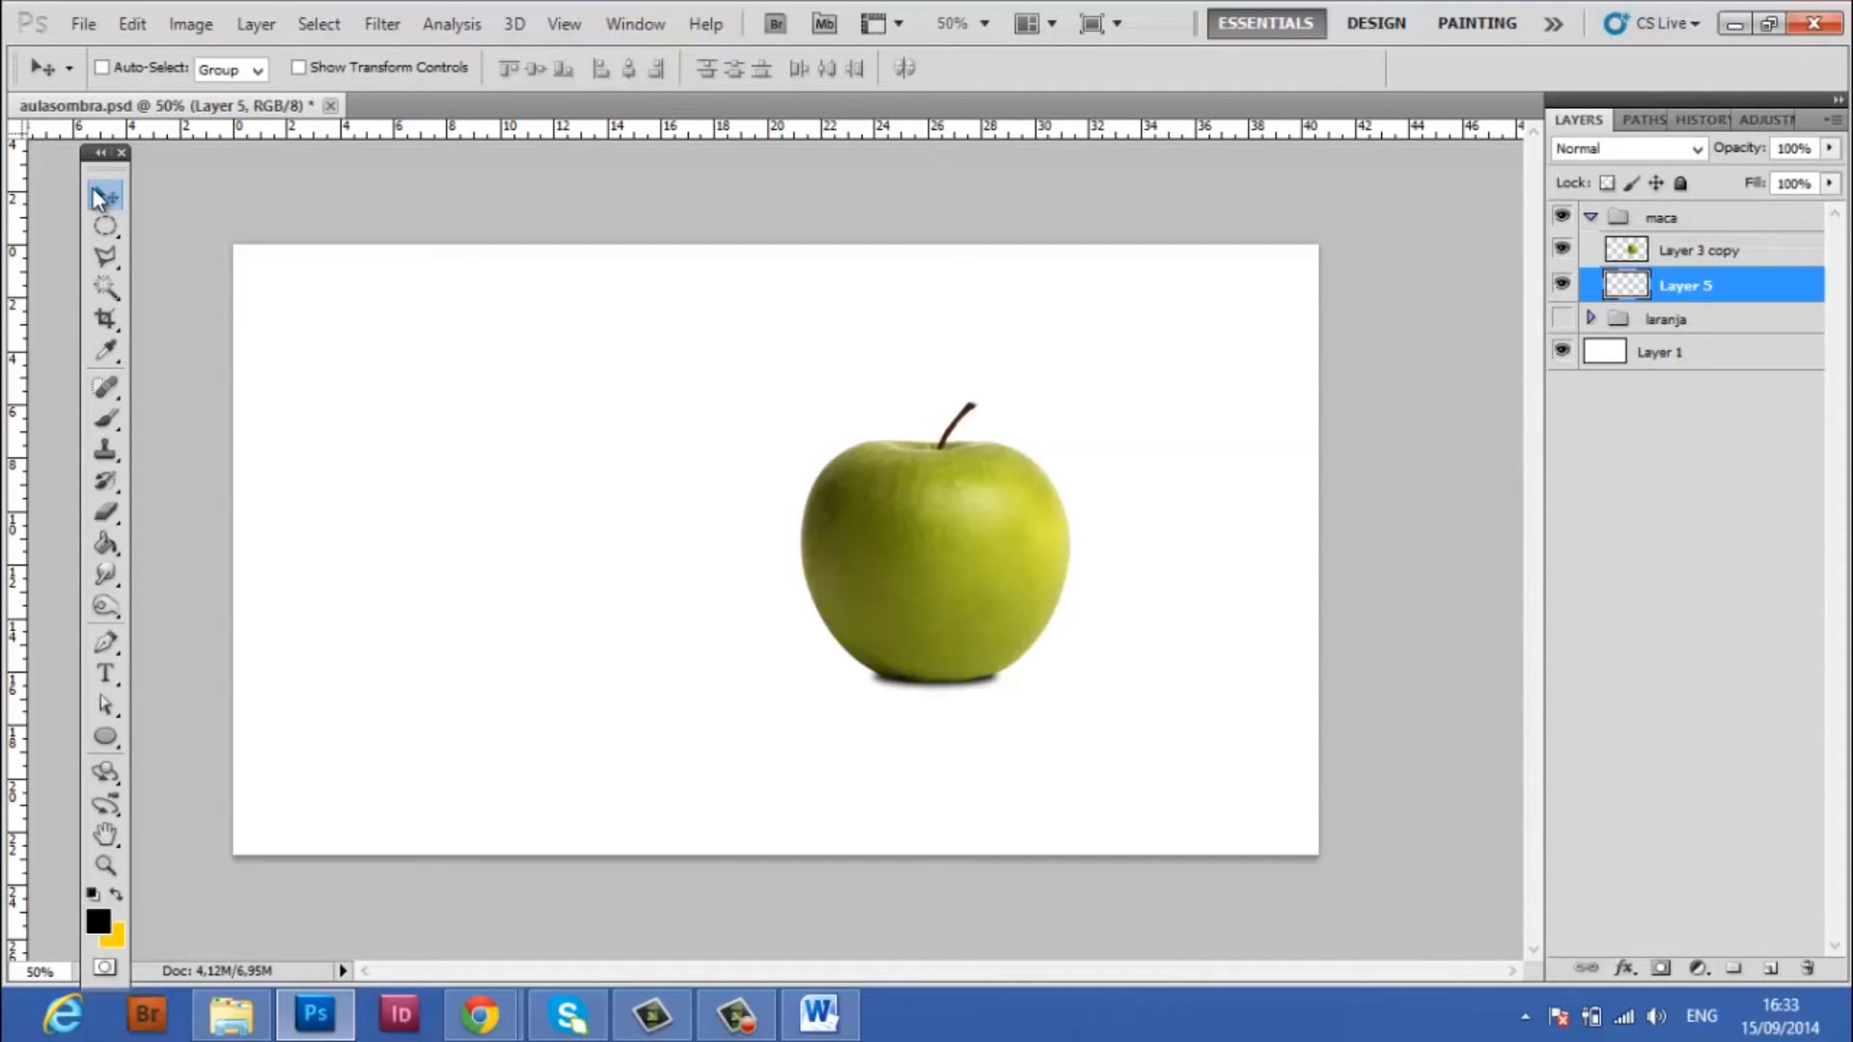
drag(957, 687, 963, 786)
key(ctrl+z)
Apply a Motion Blur to the ellipse shadow on Layer 5 with angle 0° and distance 40 pixels
click(380, 24)
mouse_move(449, 274)
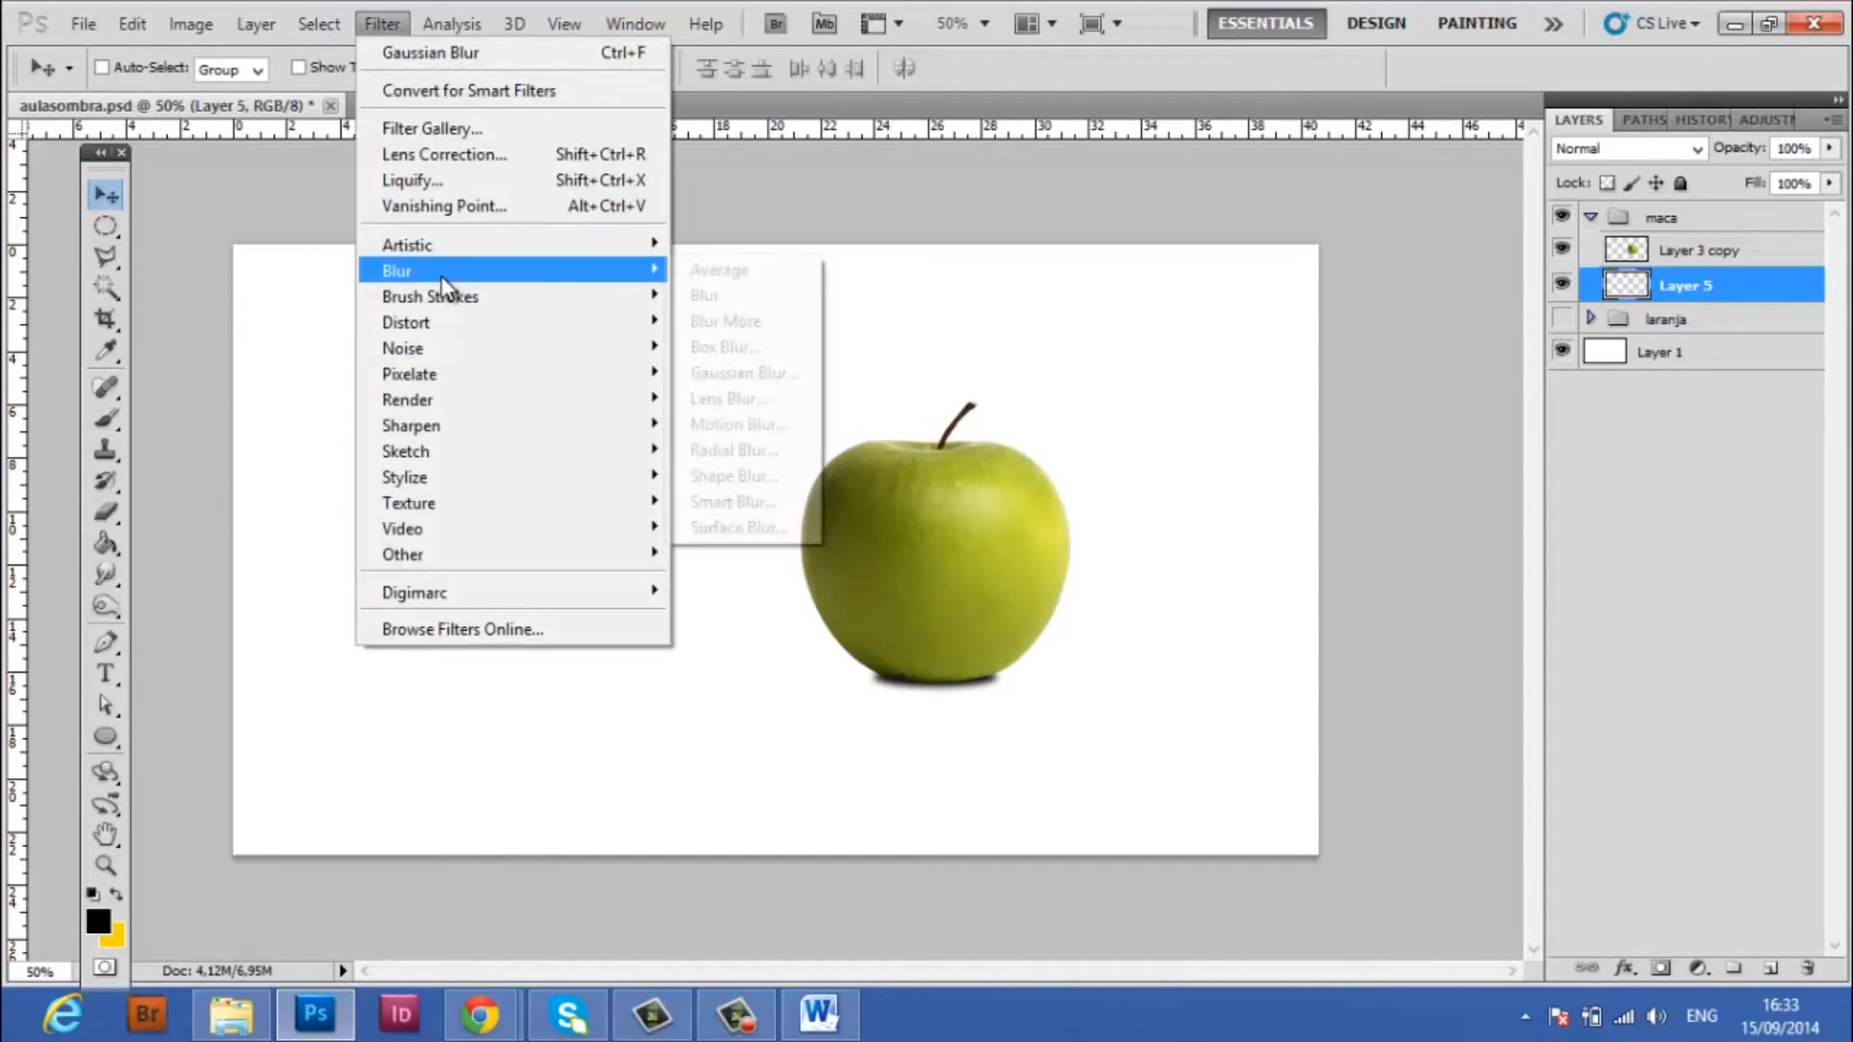
click(733, 424)
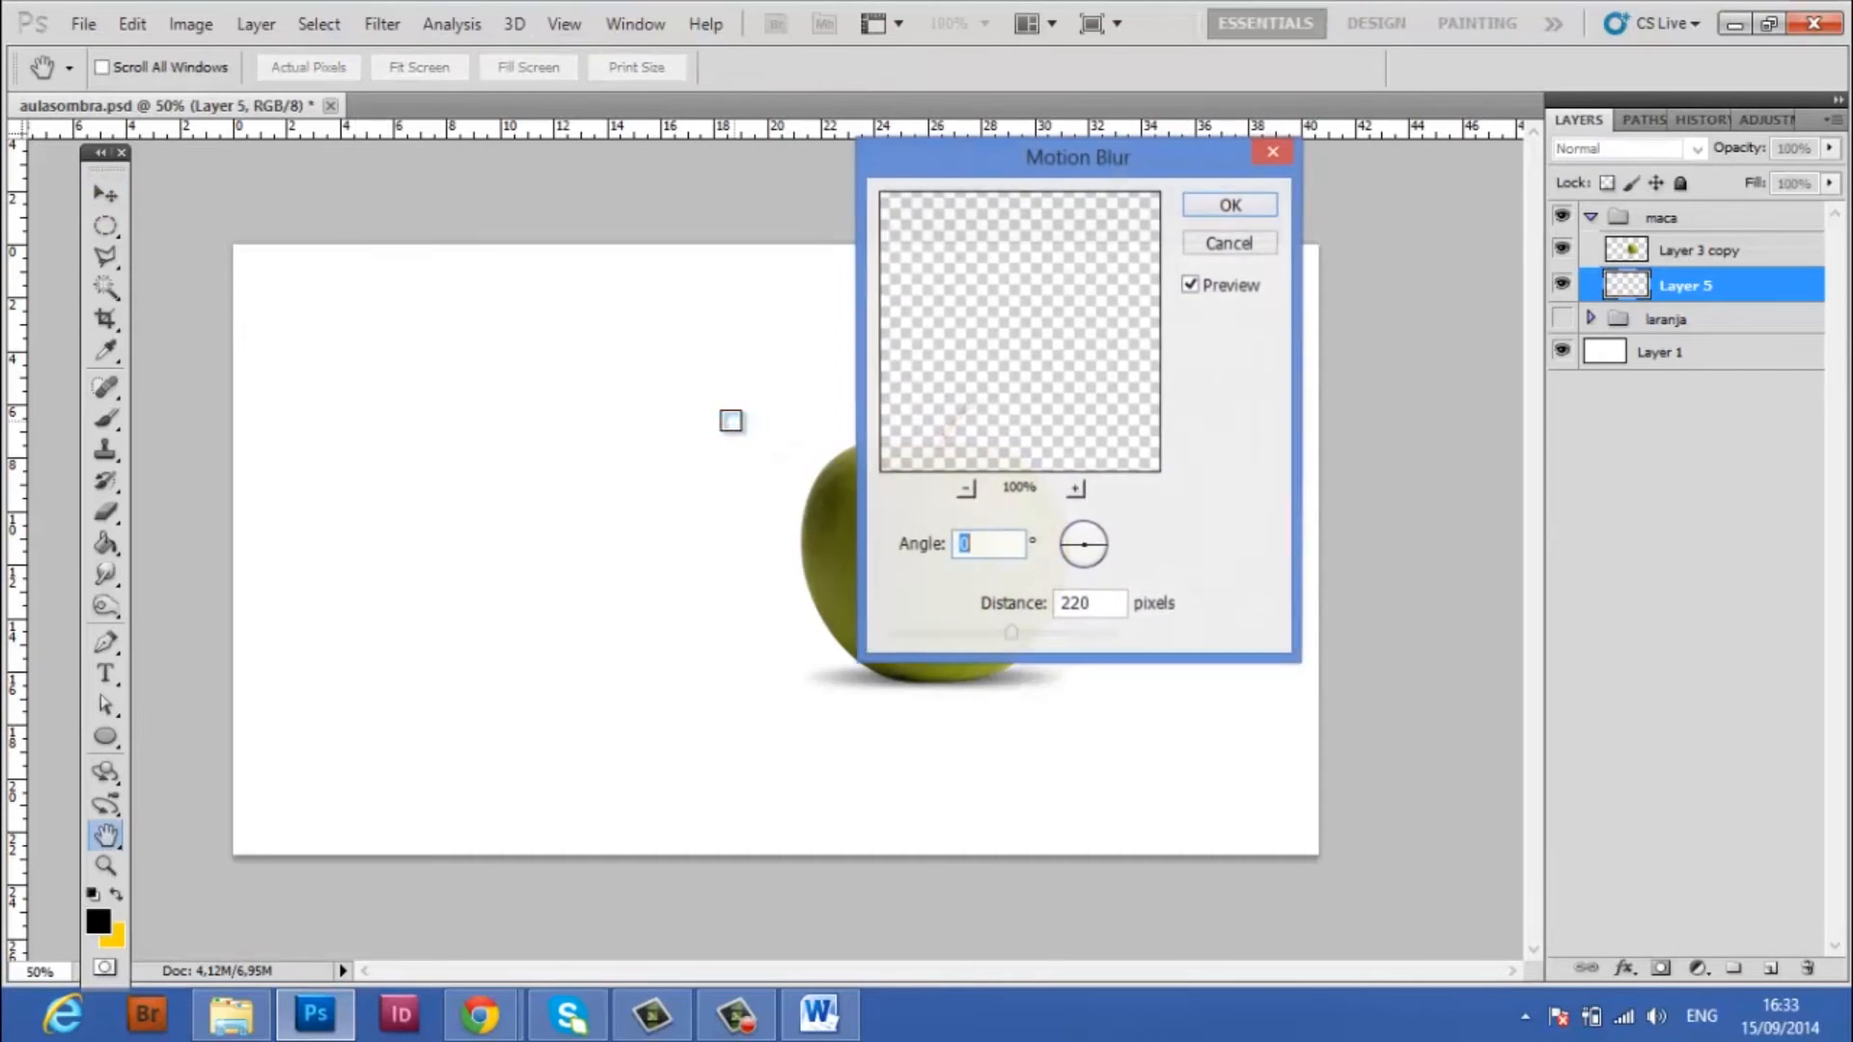
drag(1044, 181, 501, 215)
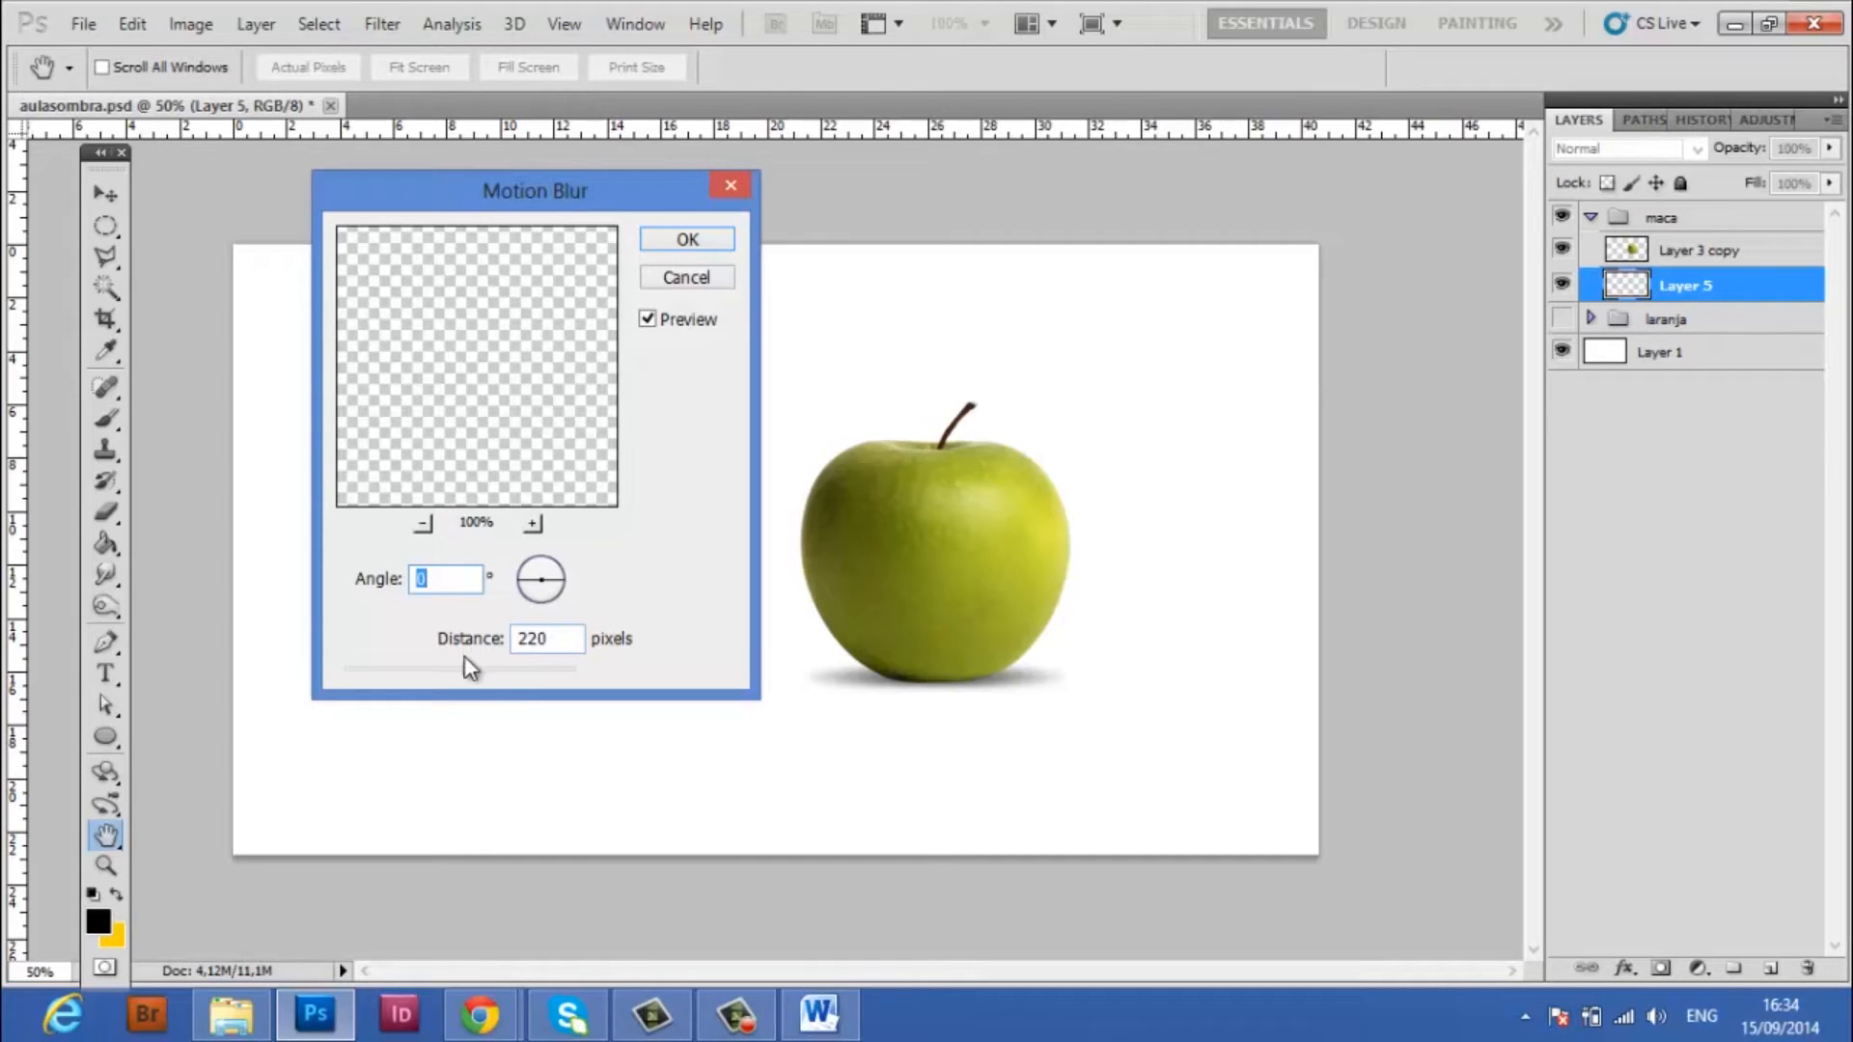
drag(470, 673, 392, 673)
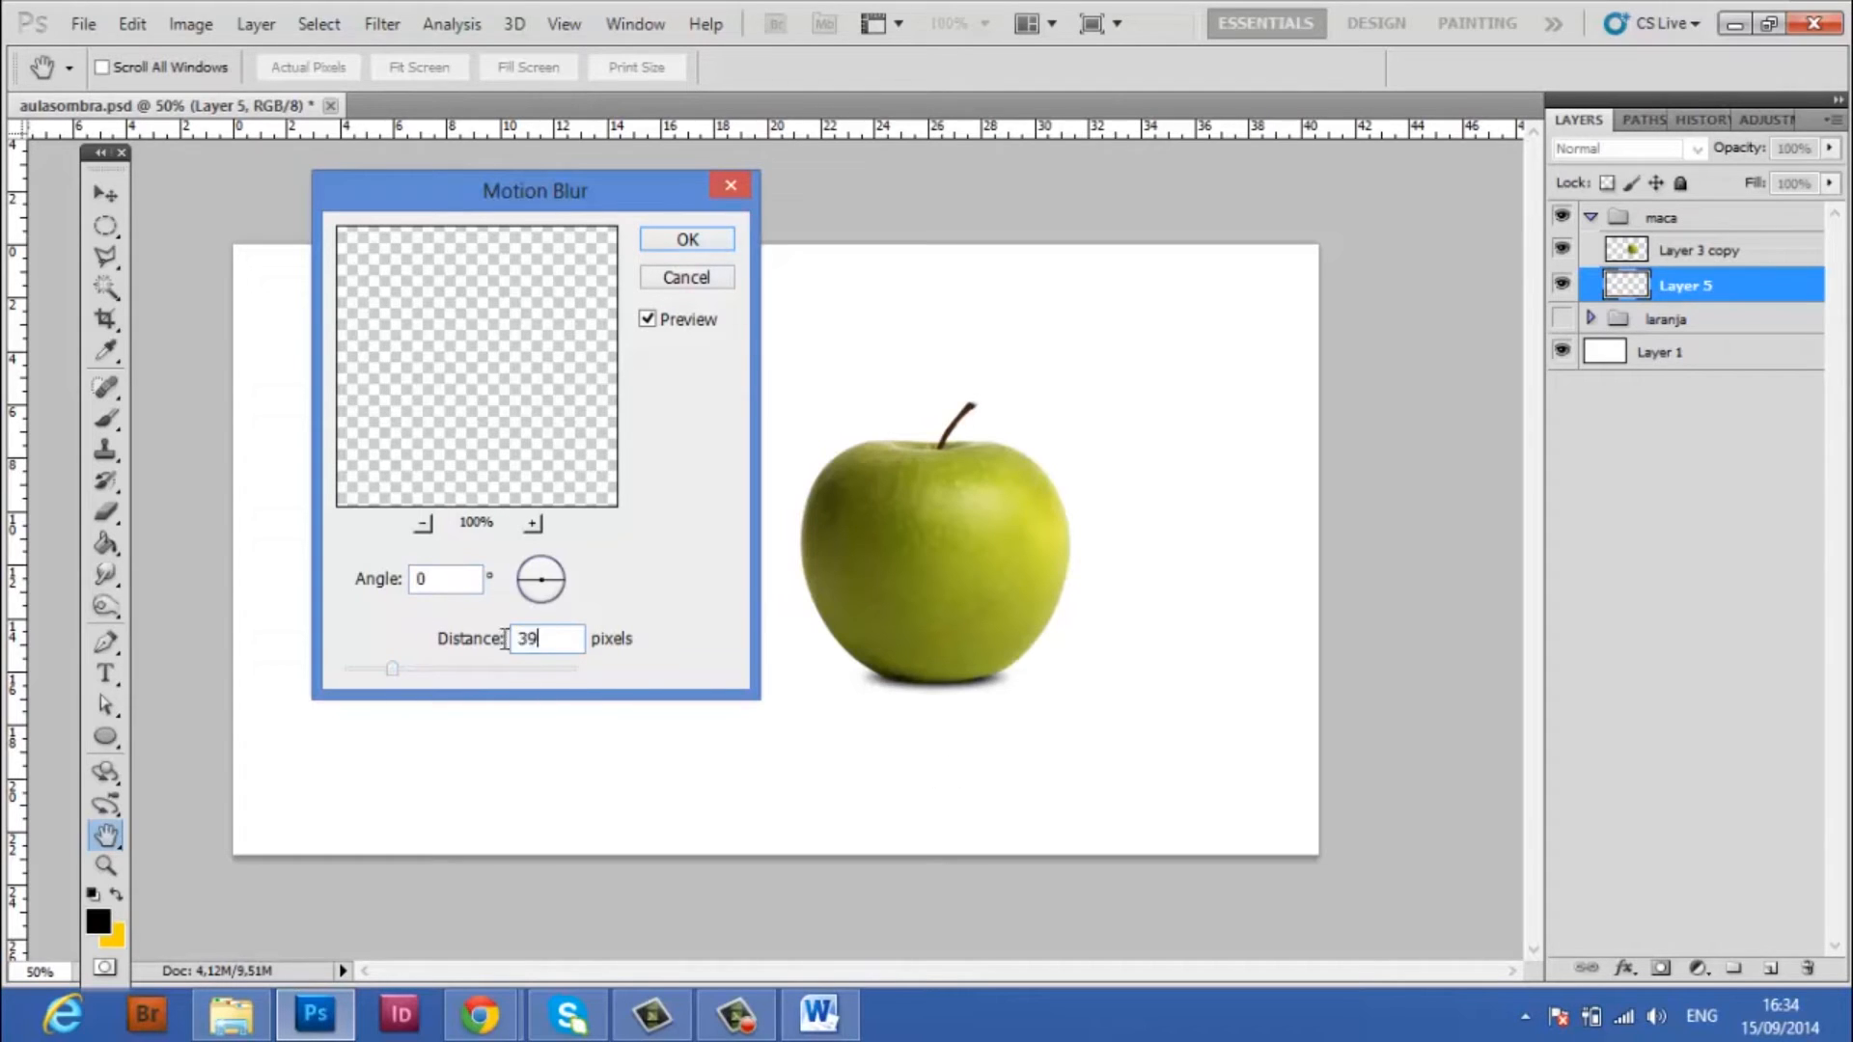
text(40)
click(688, 241)
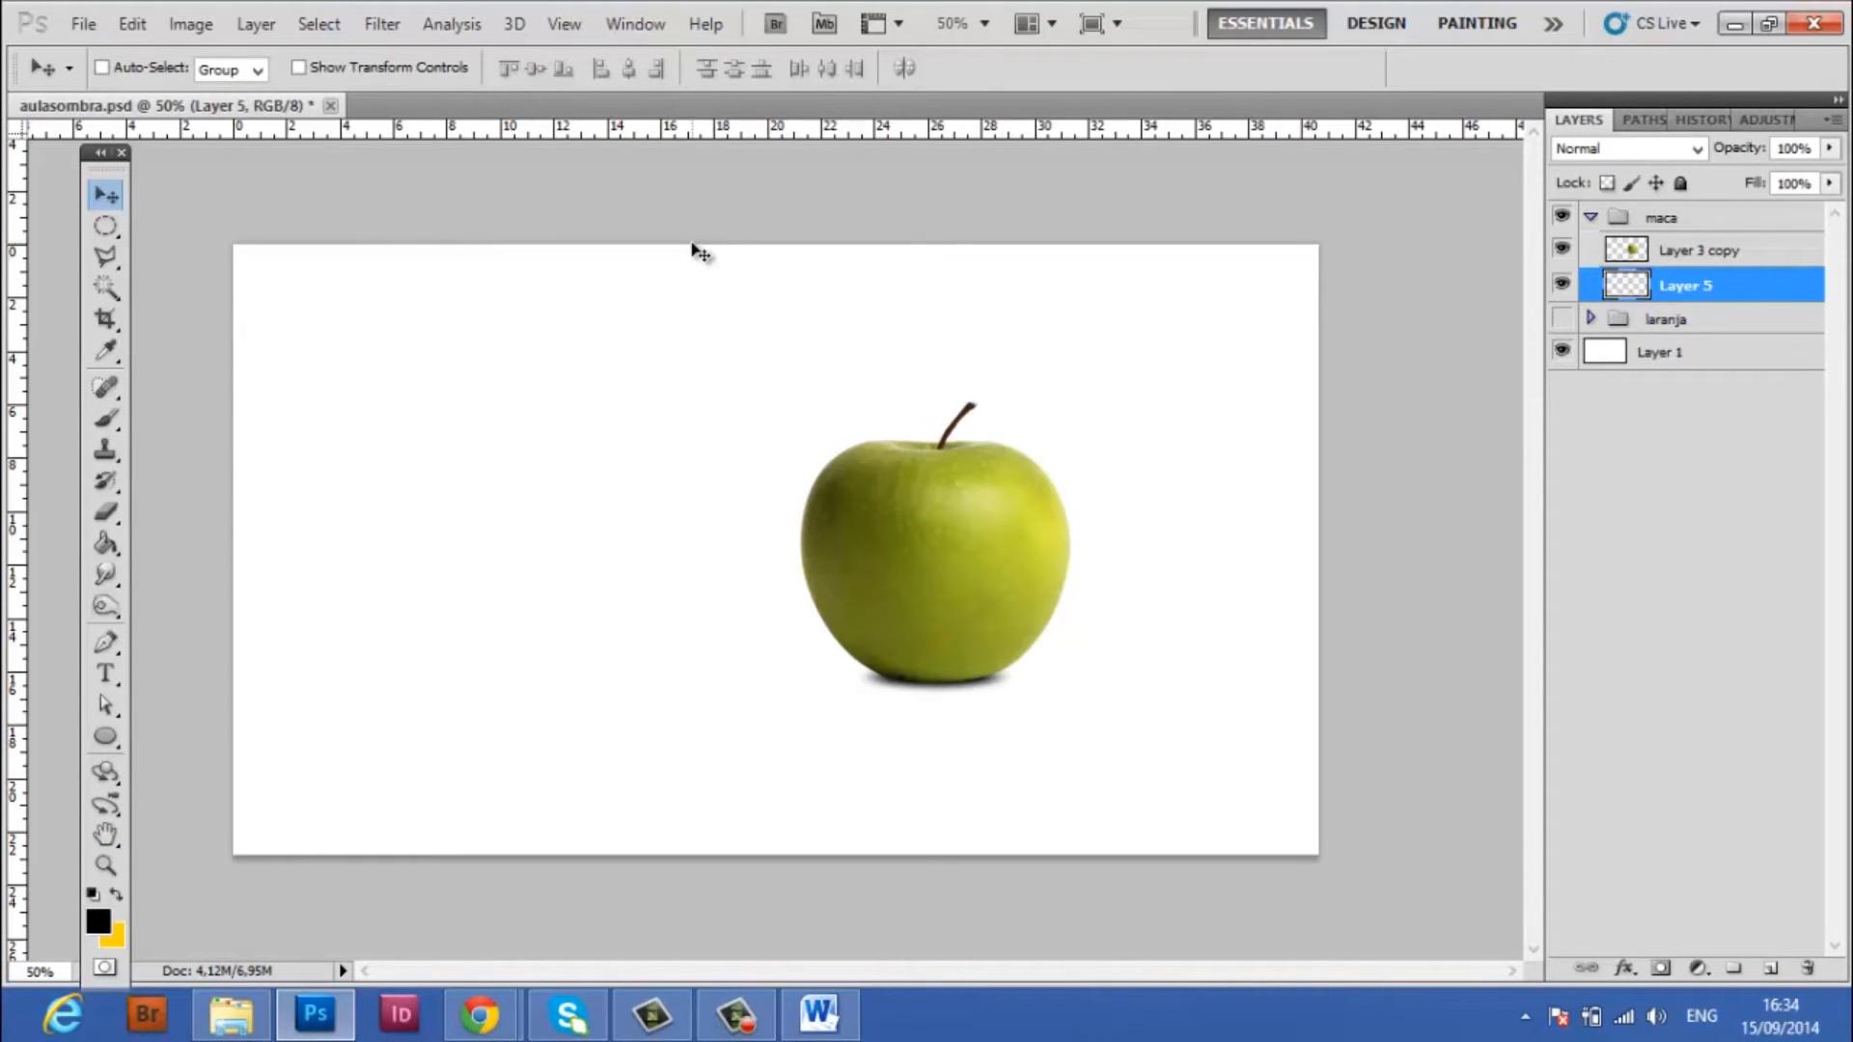
Duplicate the shadow layer Layer 5 as Layer 5 copy
right_click(1745, 286)
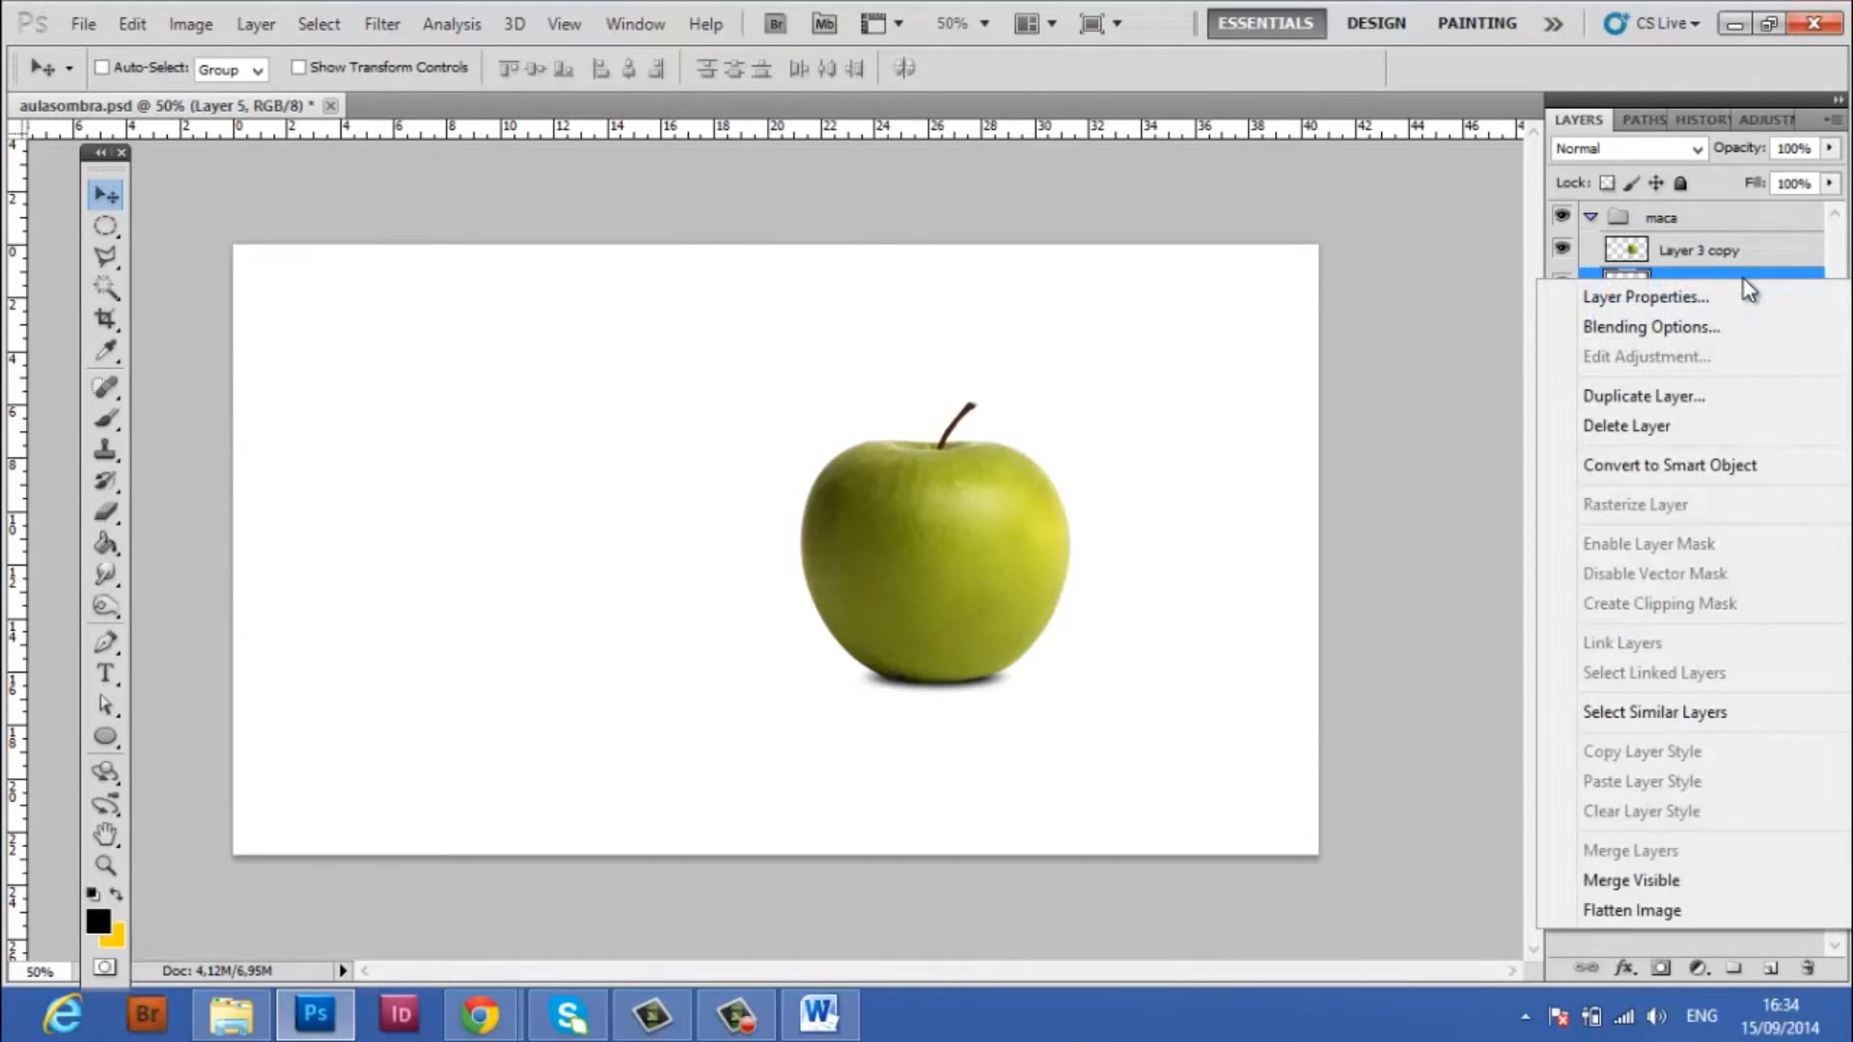
click(1665, 397)
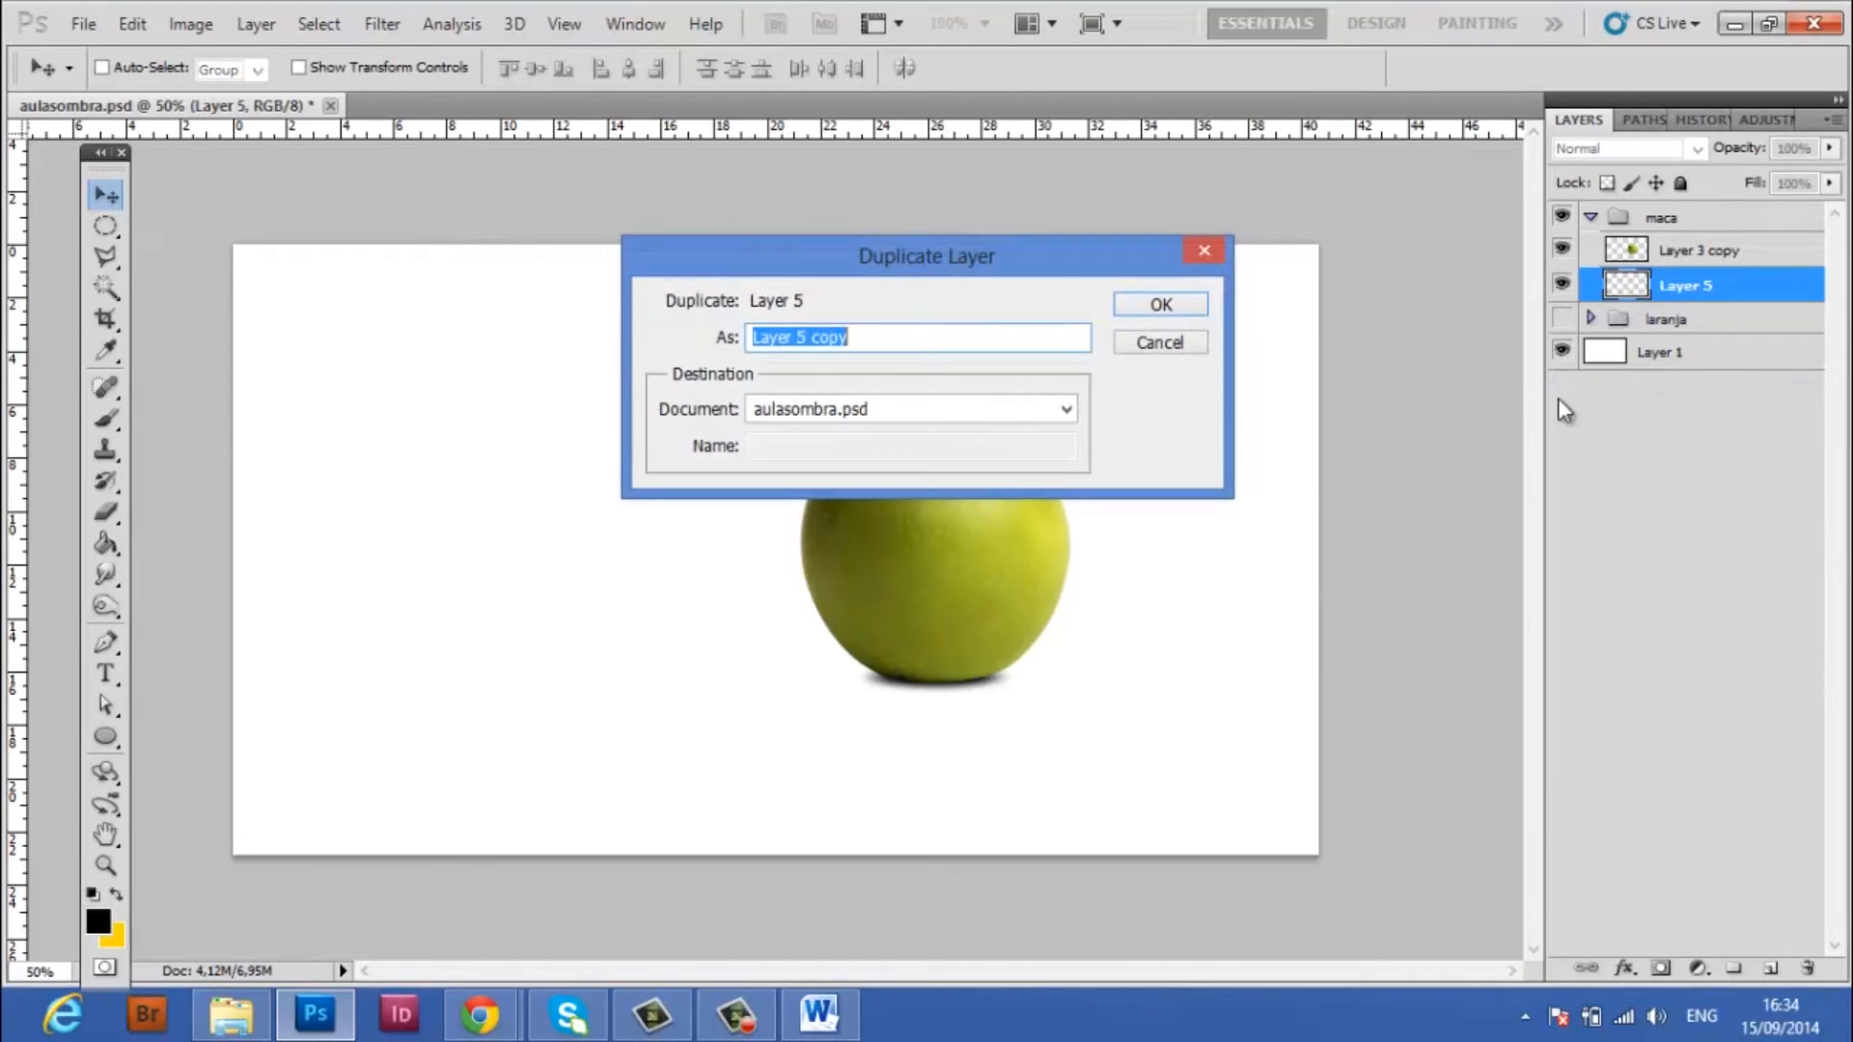
click(1156, 305)
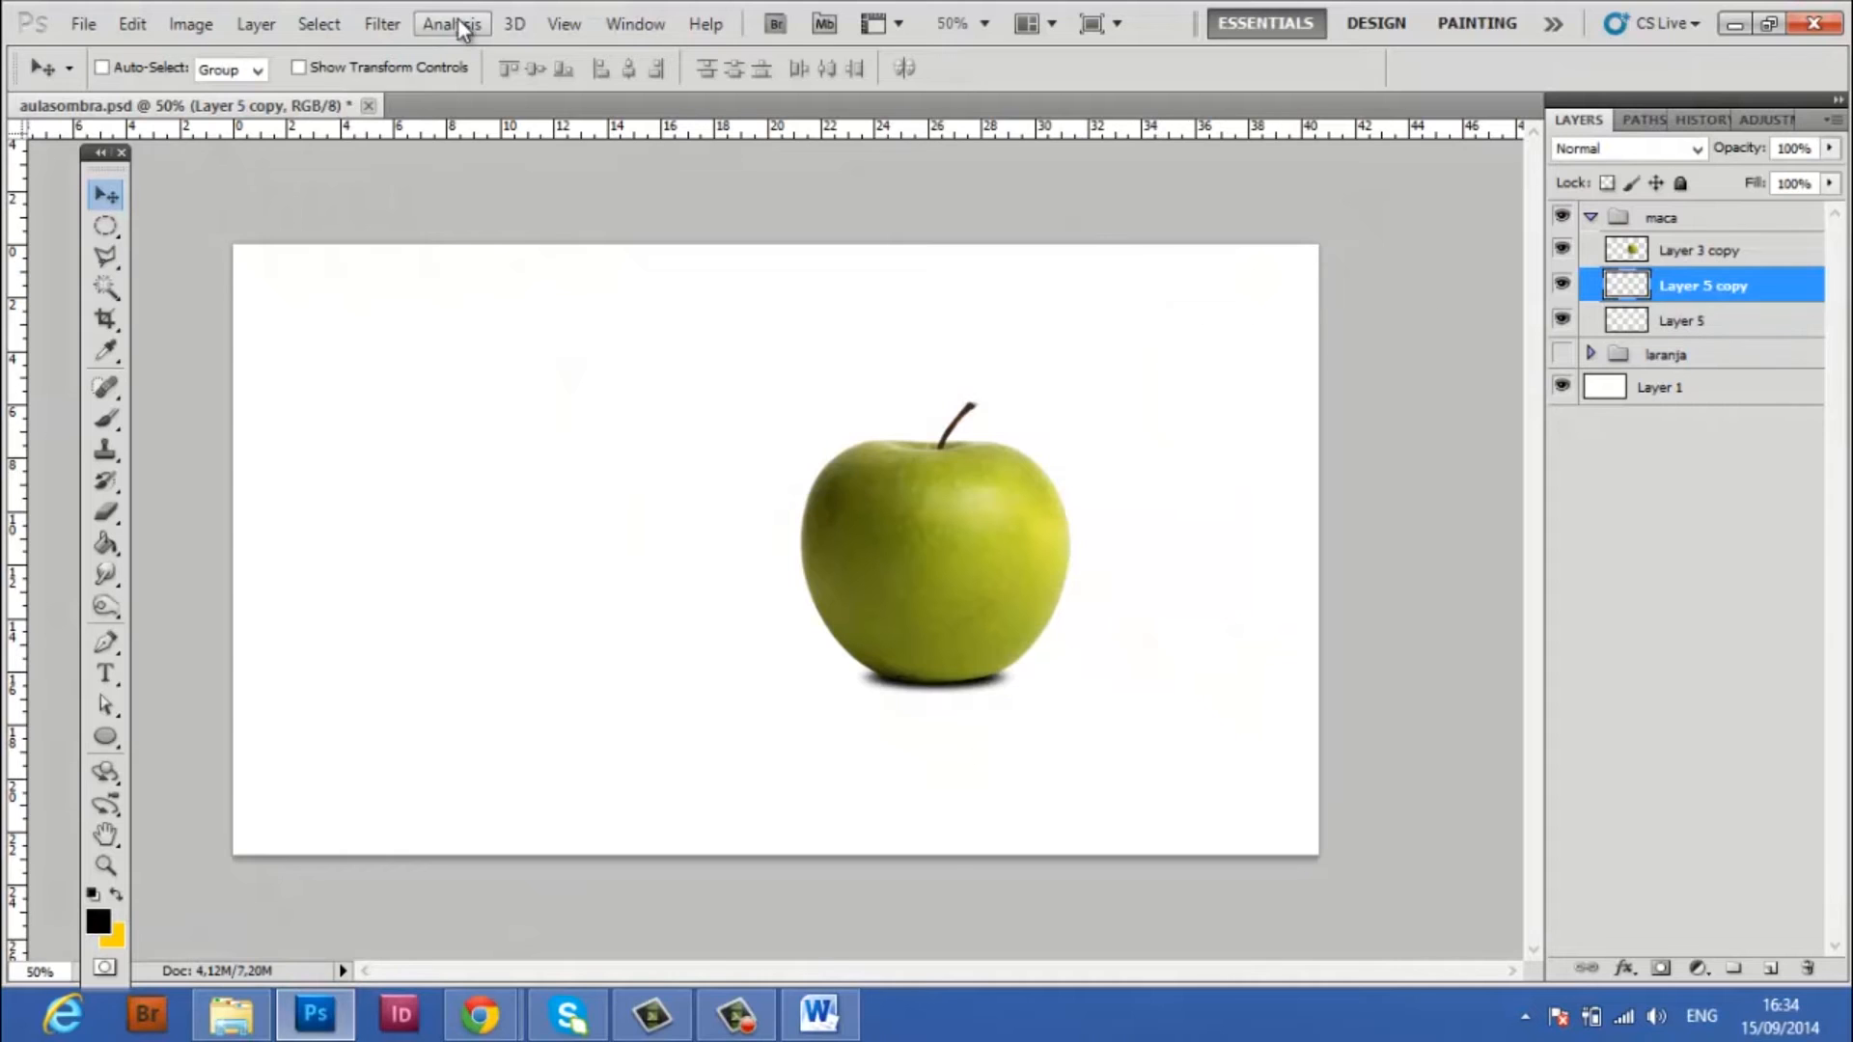
click(1561, 350)
Apply a longer horizontal Motion Blur at angle 0° to Layer 5 copy to spread the shadow wider than the apple's base
click(377, 27)
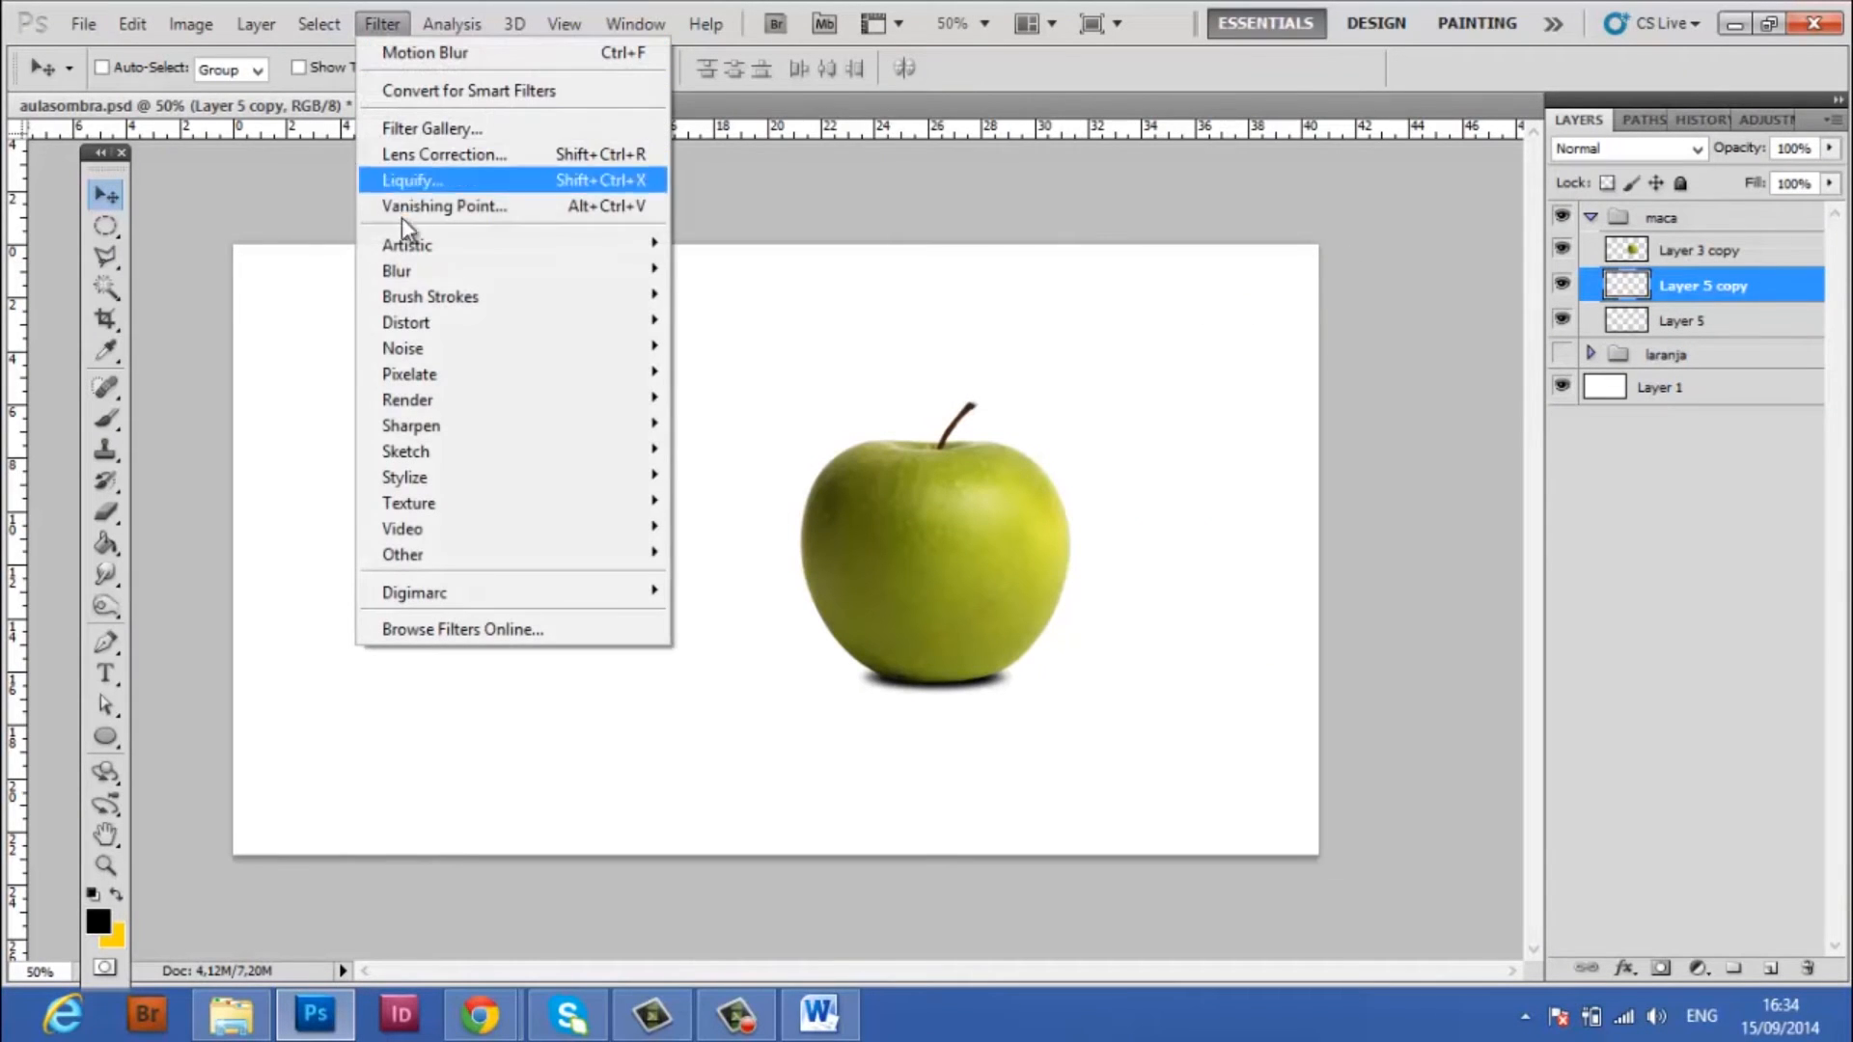
mouse_move(403, 286)
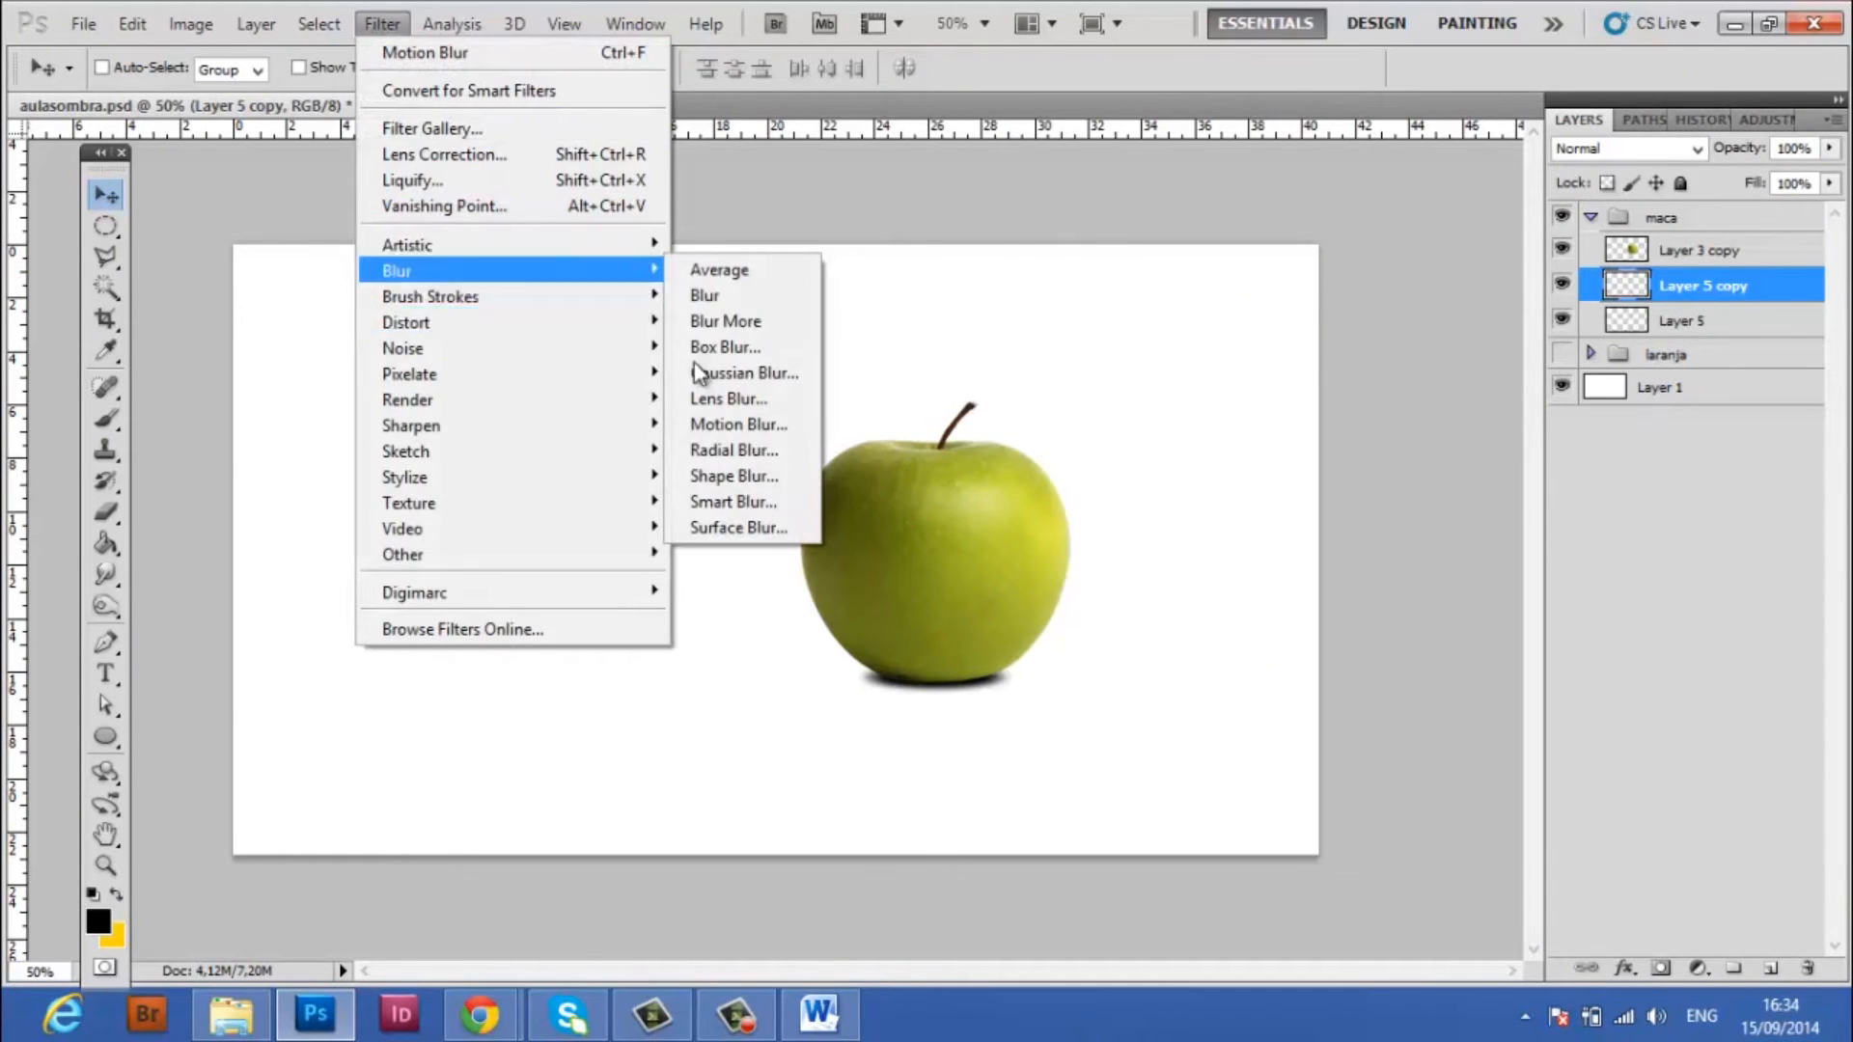
click(722, 421)
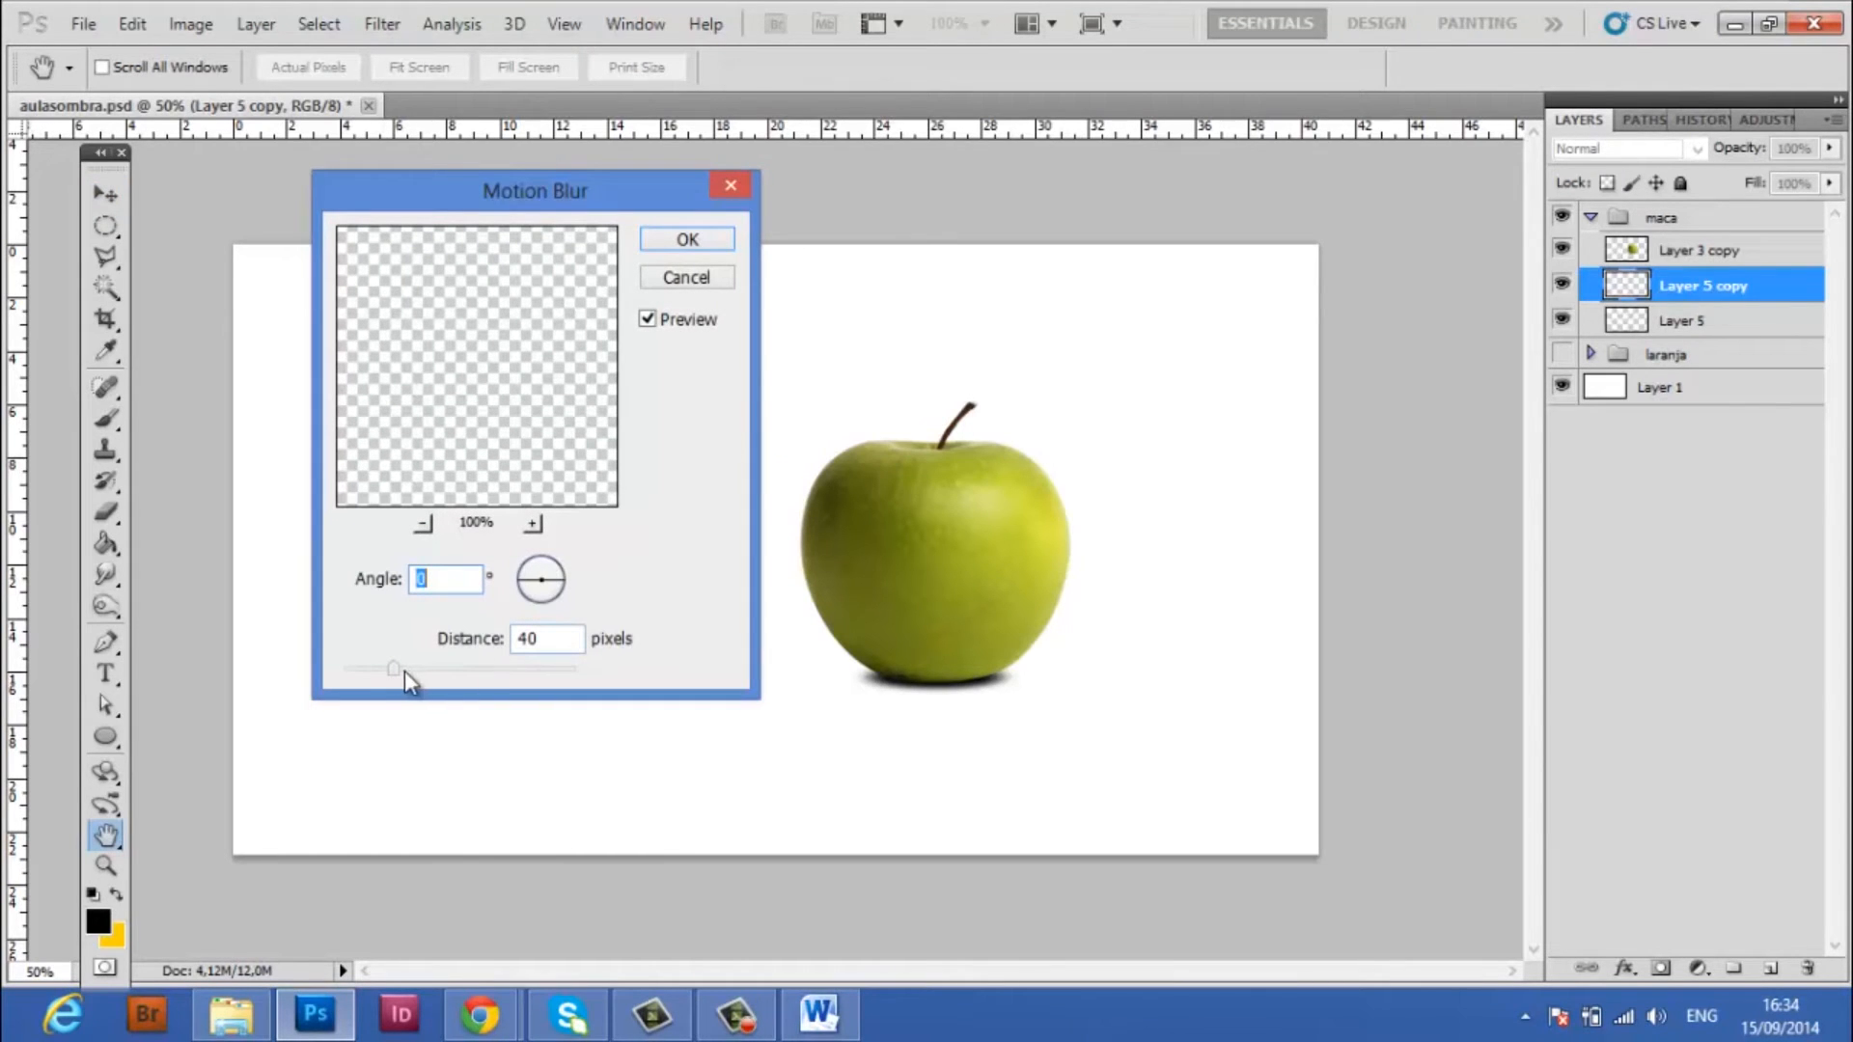
drag(391, 664, 472, 669)
click(719, 241)
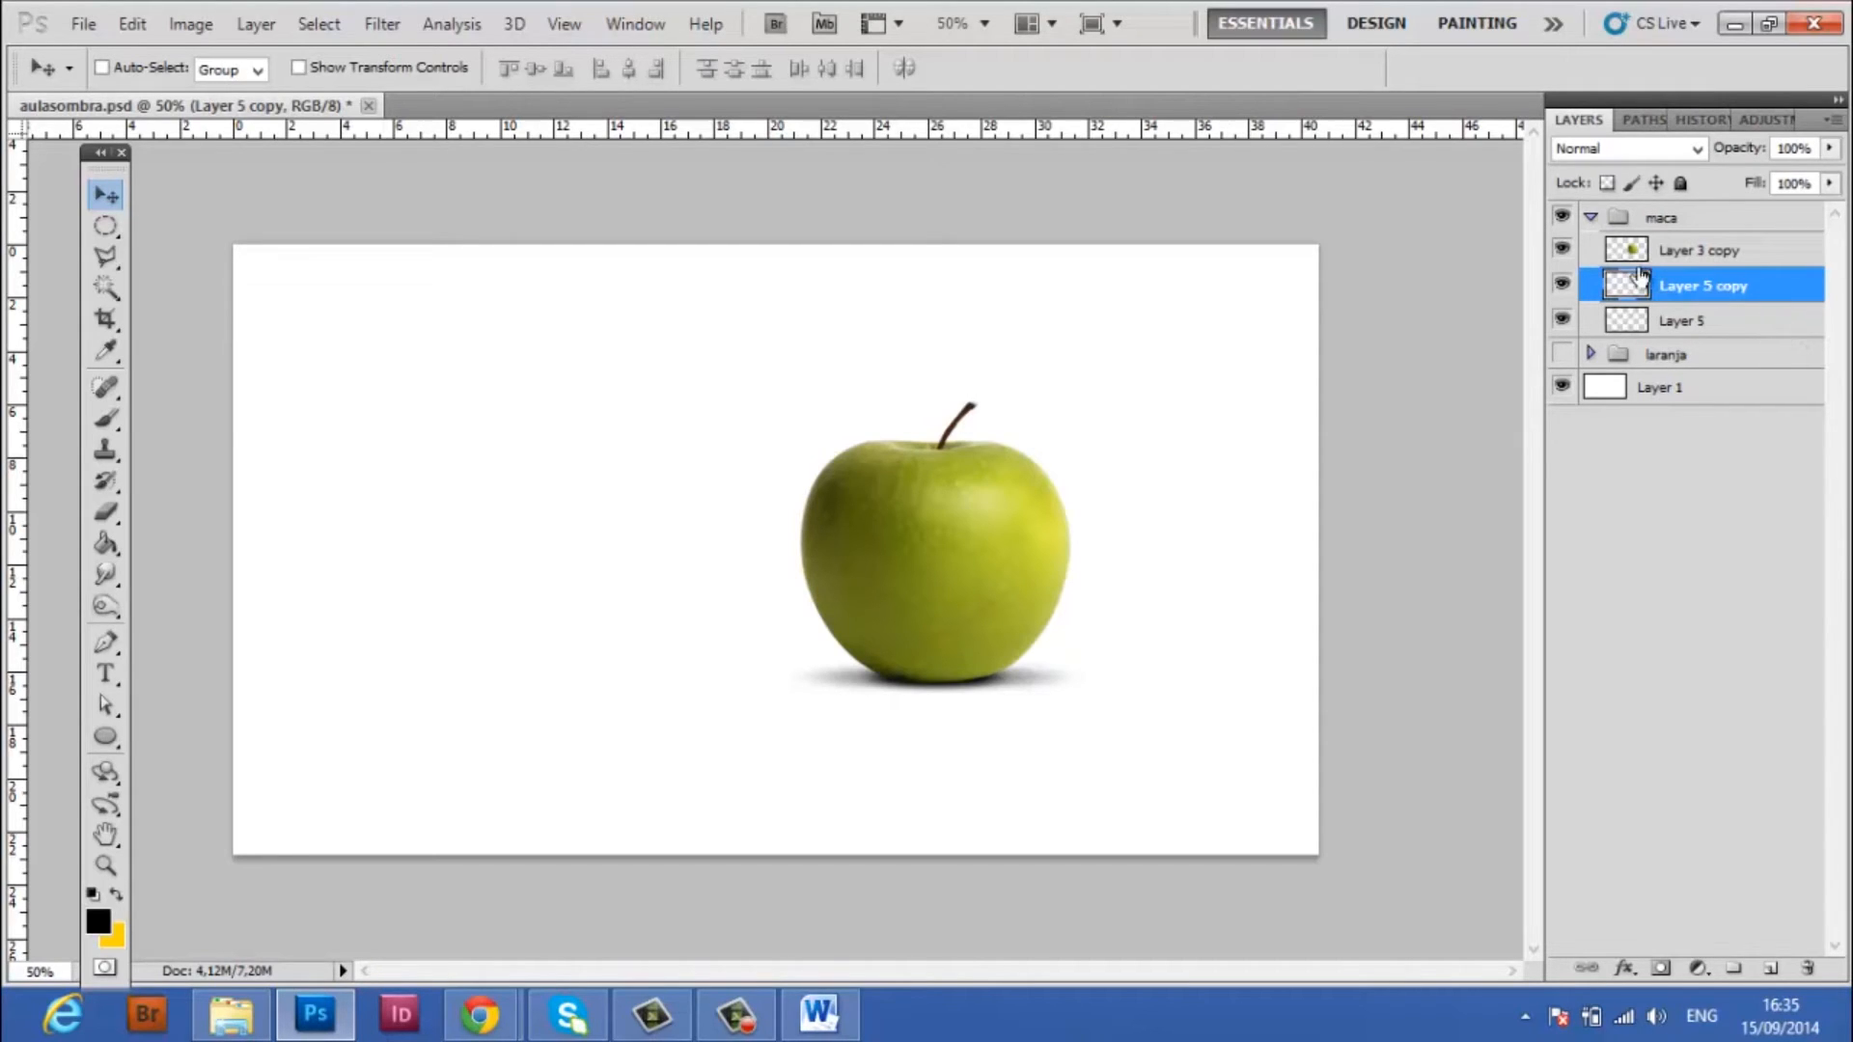
Show the laranja group and toggle both apple shadow layers off and on to compare the two fruits' shadows
click(1562, 355)
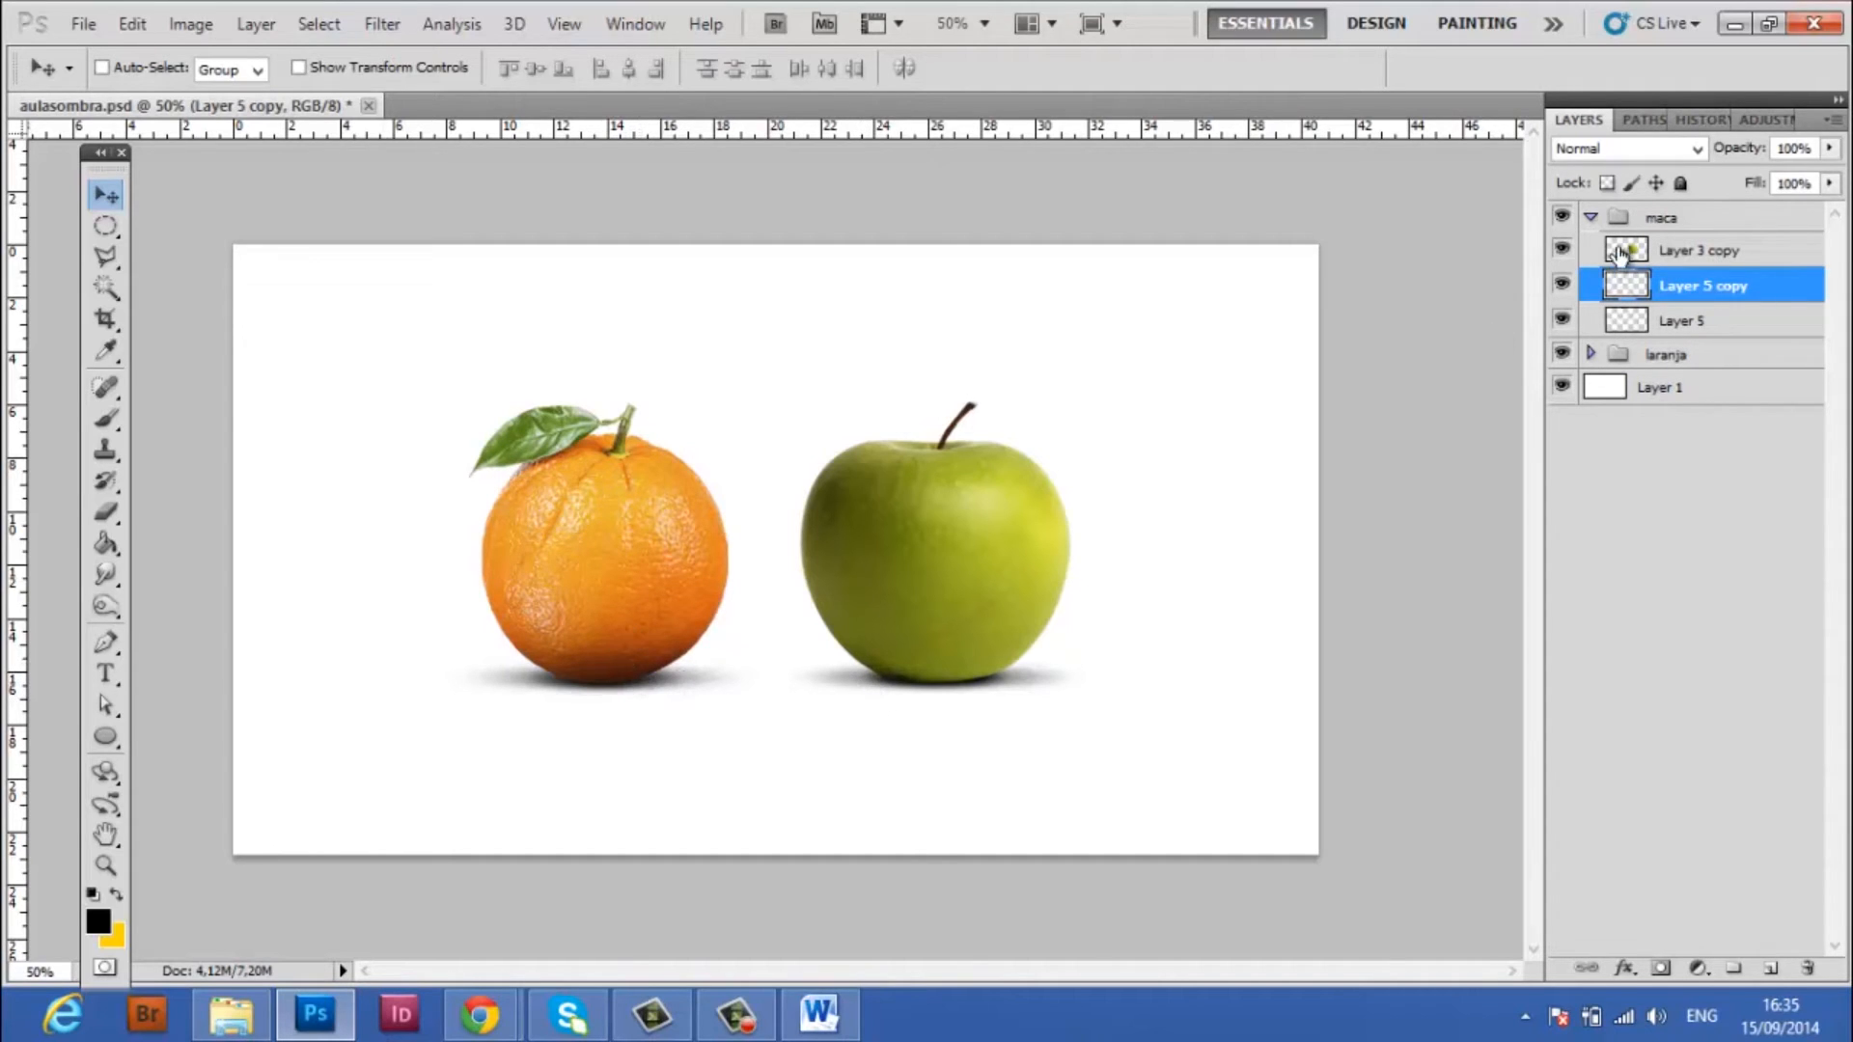
click(1563, 282)
click(1563, 283)
click(1562, 322)
click(1563, 322)
Widen the tight shadow on Layer 5 slightly with Free Transform
click(1703, 323)
key(ctrl+t)
drag(1021, 673, 1037, 669)
key(Return)
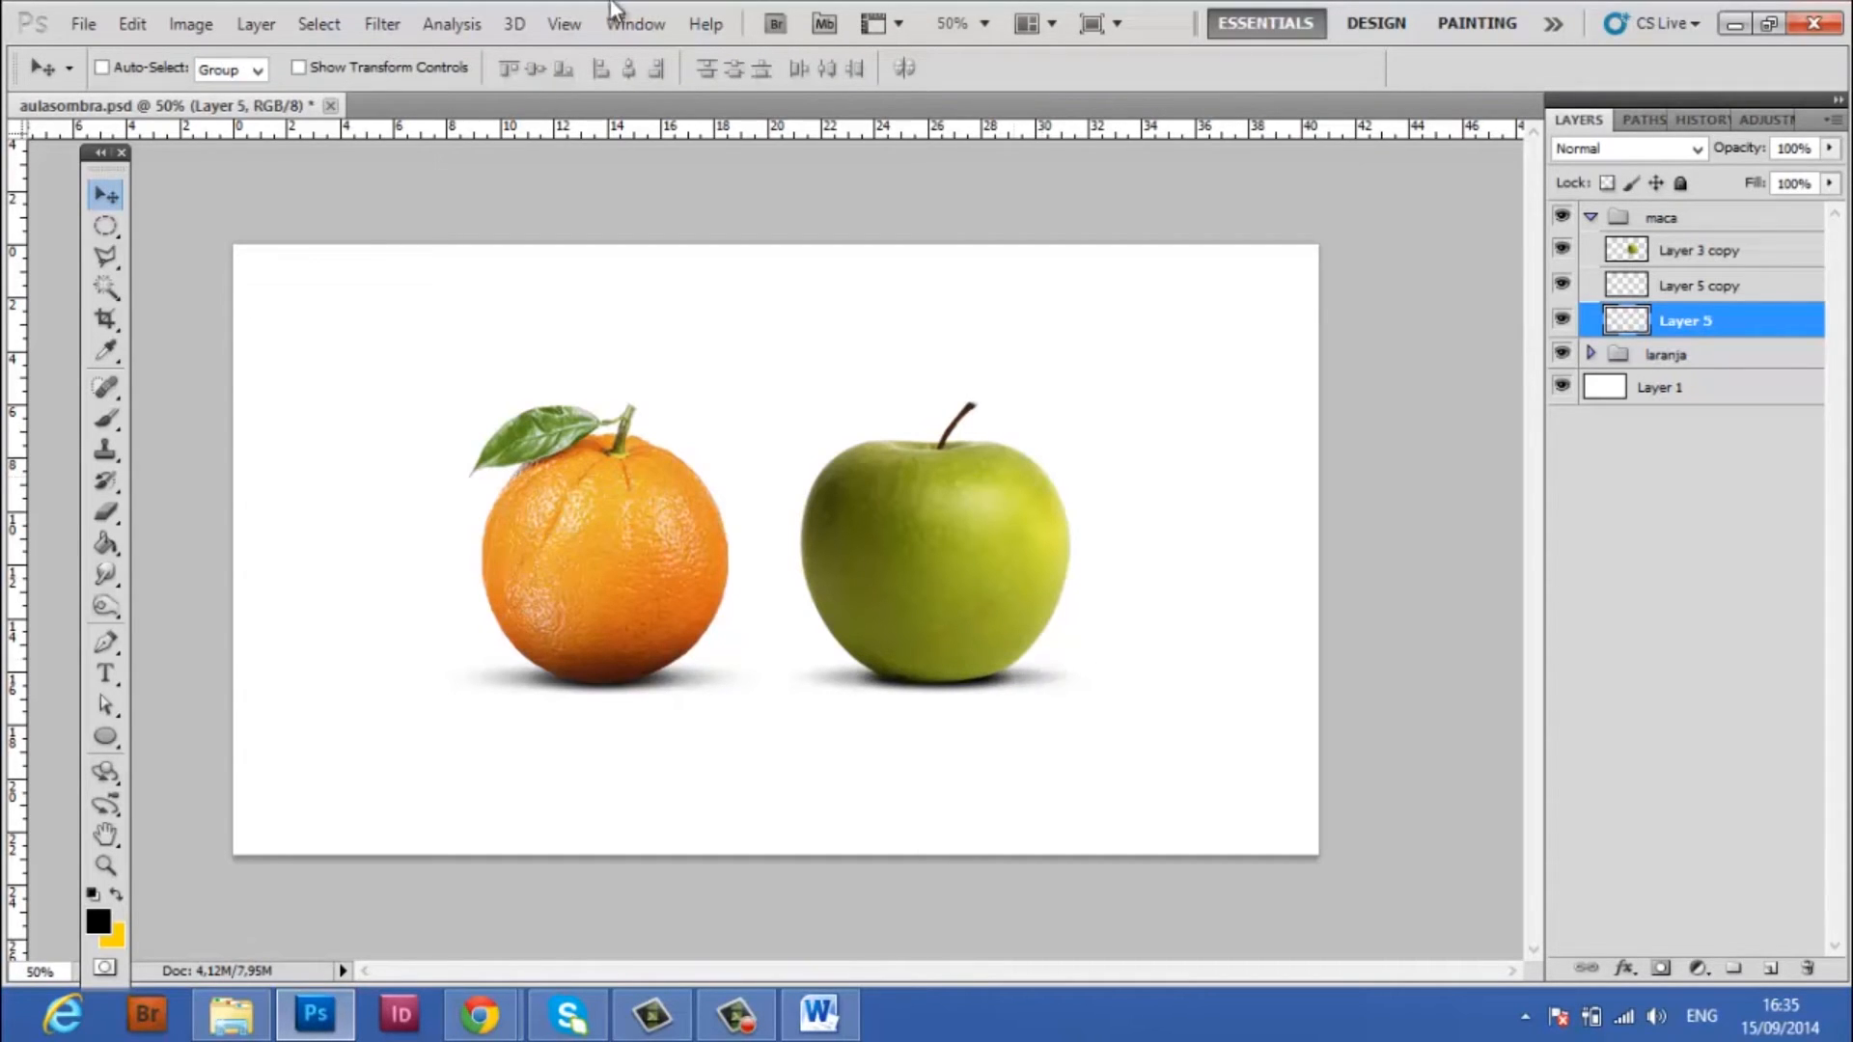
Apply a Motion Blur to Layer 5 with angle 0° and distance 85 pixels
click(385, 24)
mouse_move(421, 277)
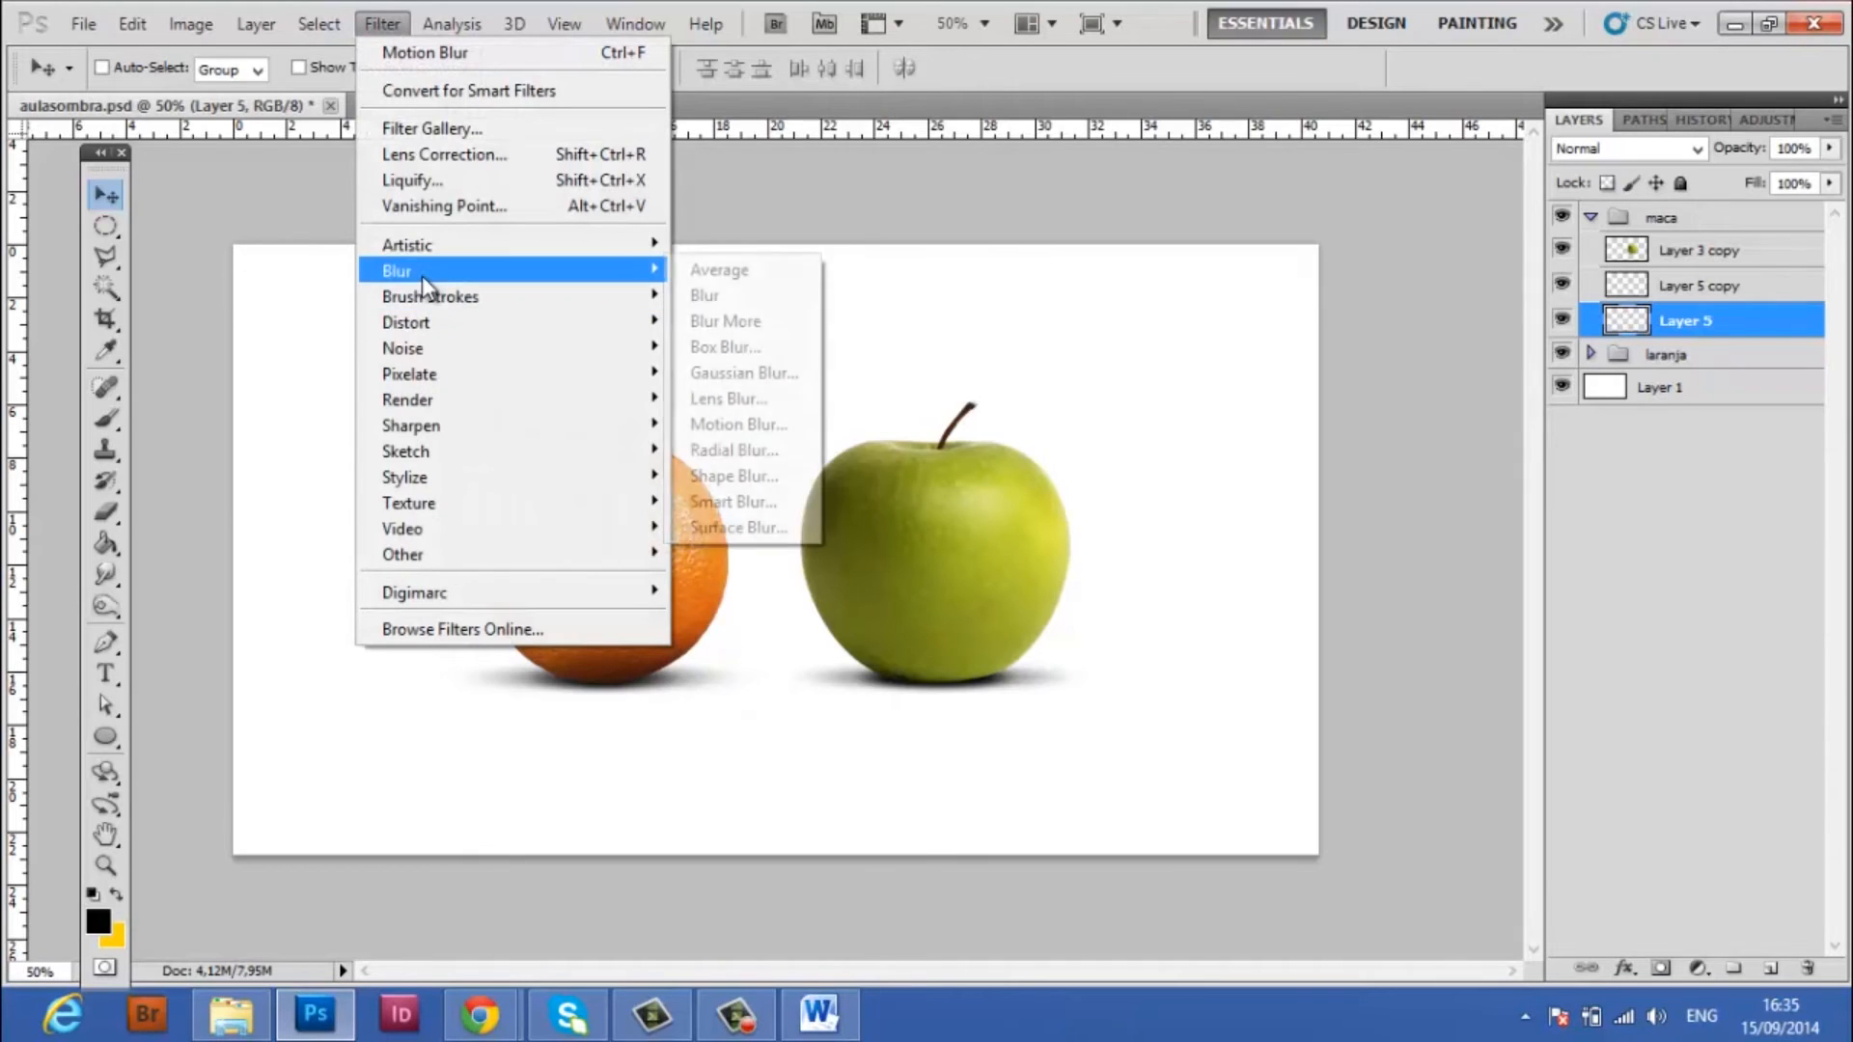
click(724, 424)
drag(472, 668, 429, 668)
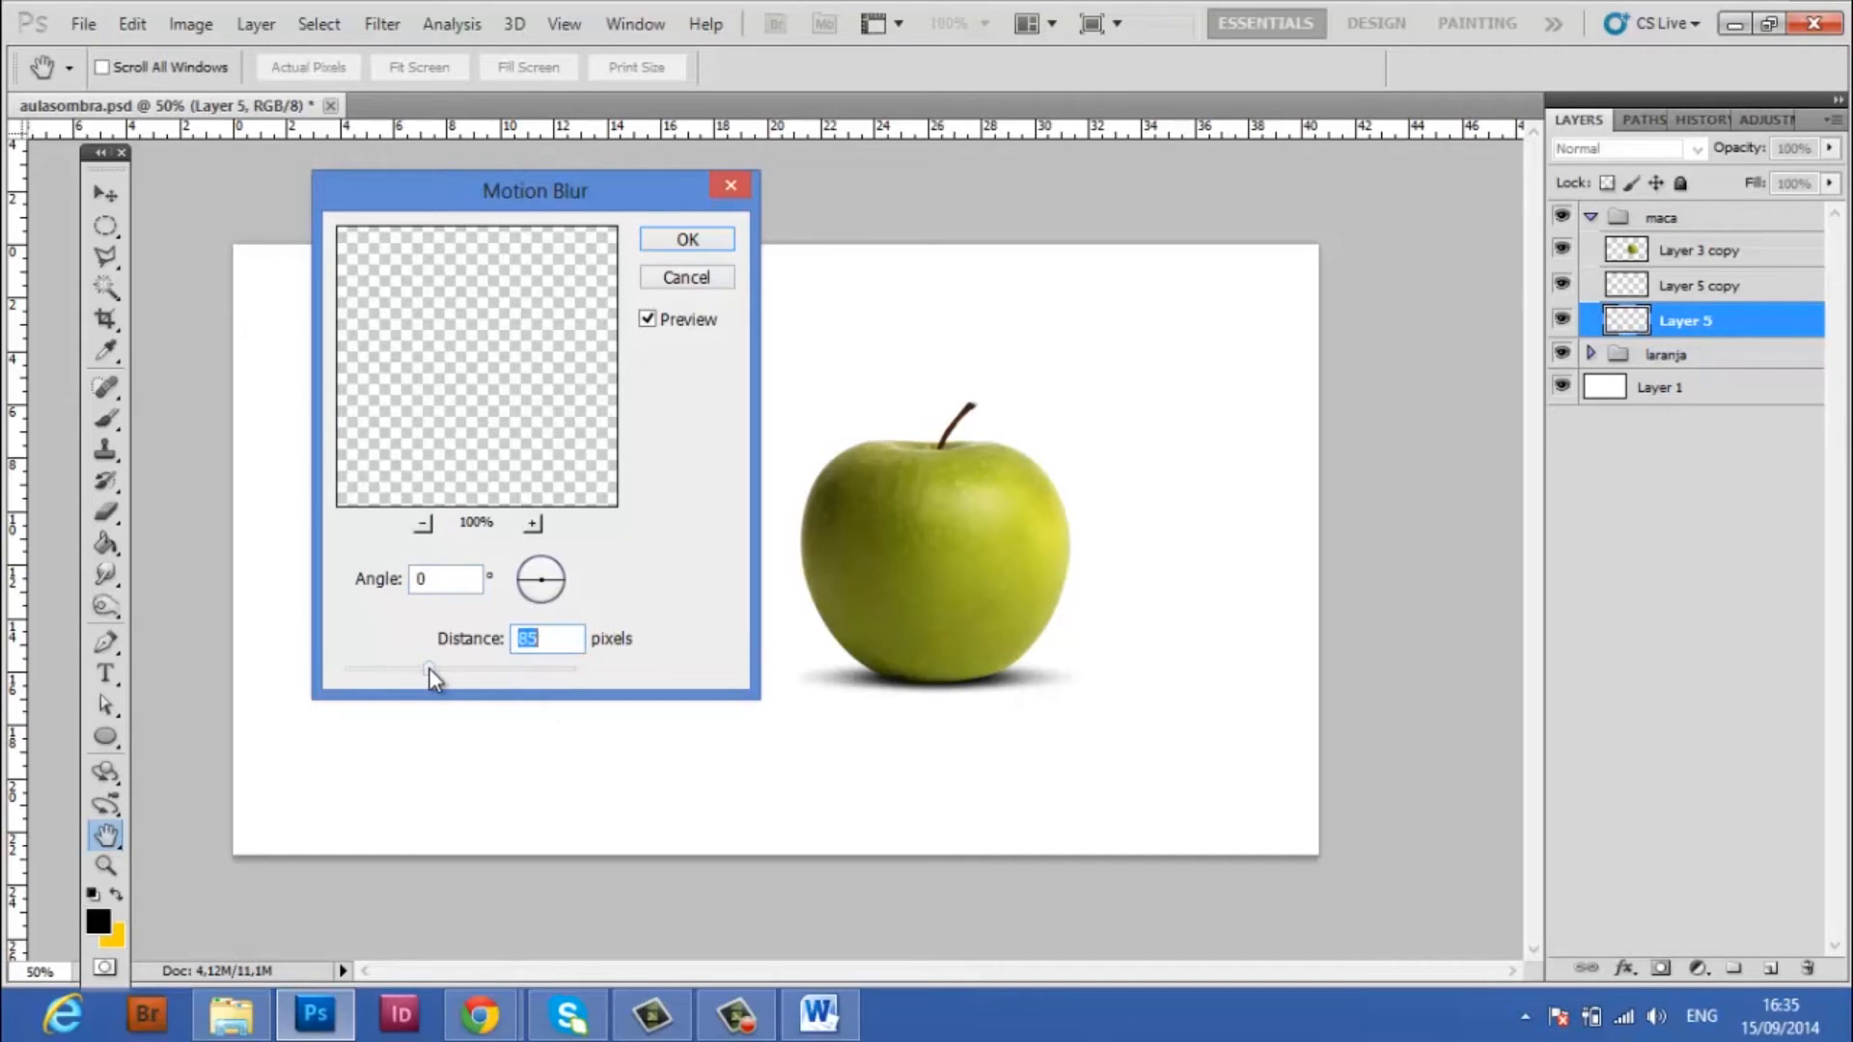
click(684, 242)
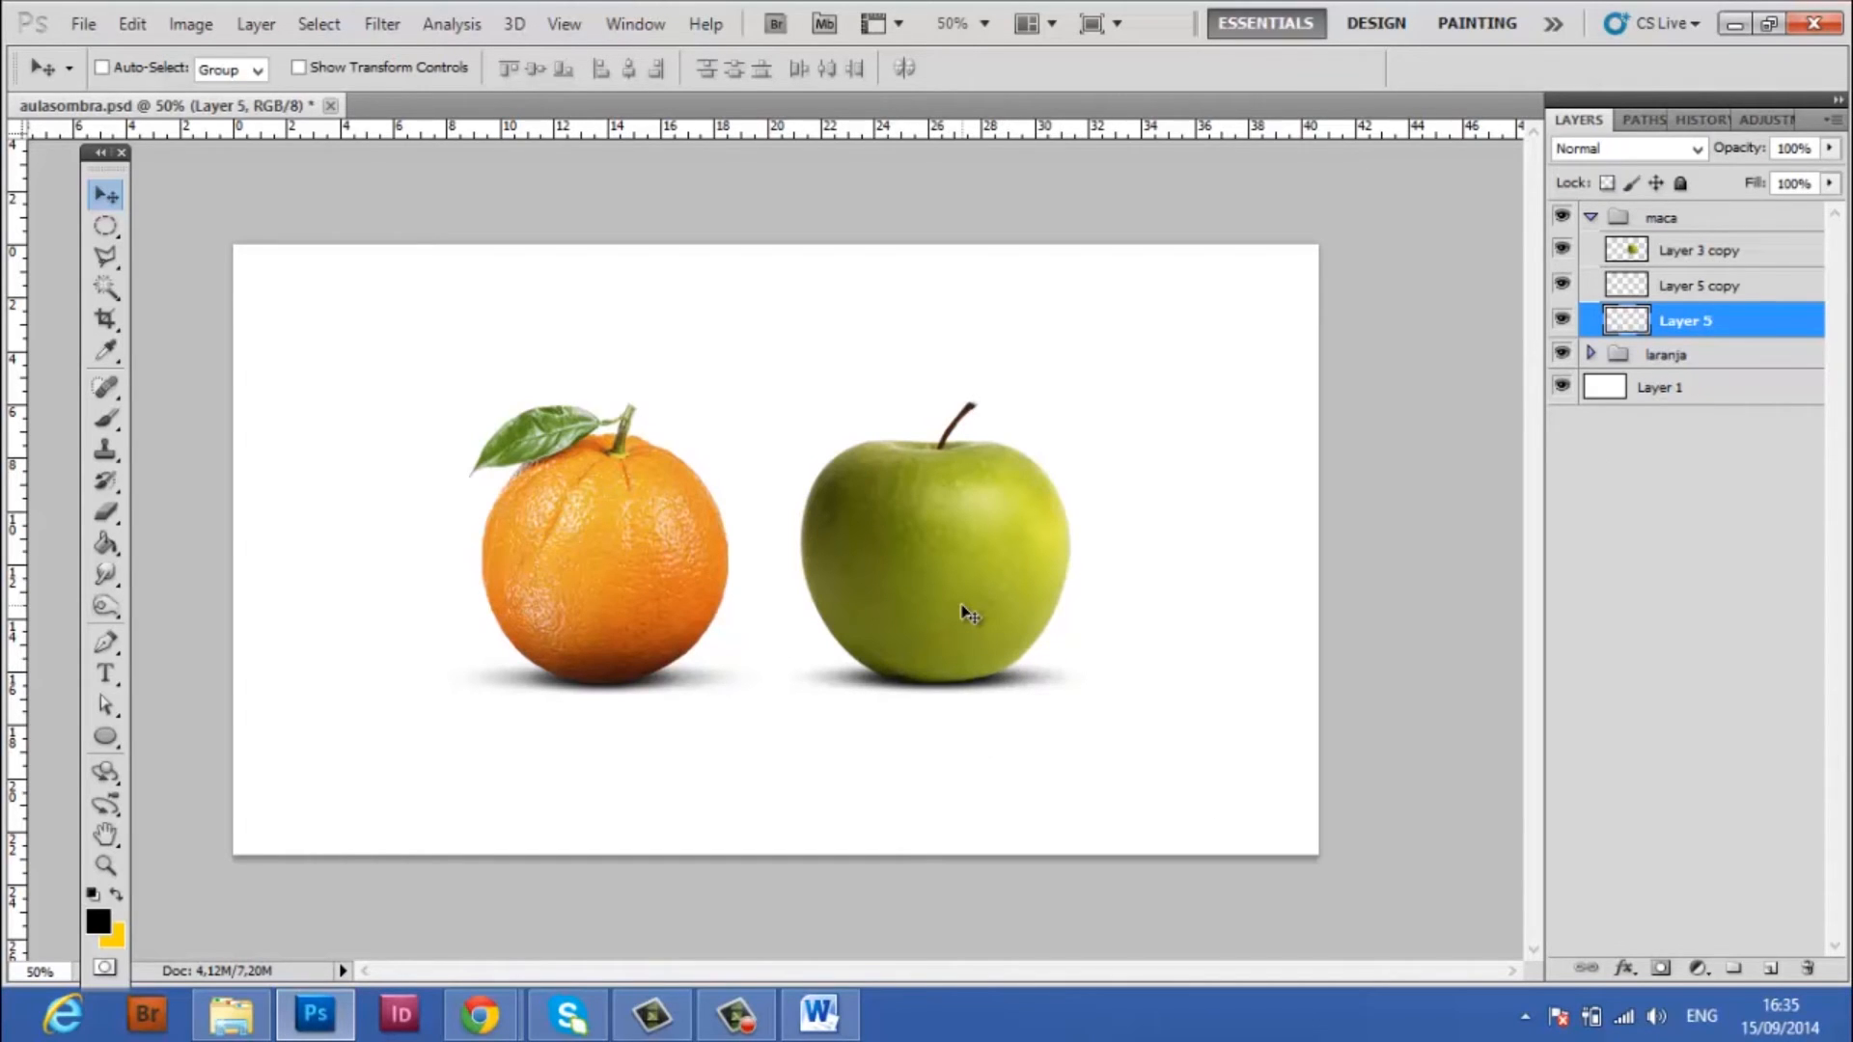
Darken the apple's lower edge on Layer 3 copy using the Burn tool at 200 px, midtones range and 50% exposure
click(1758, 253)
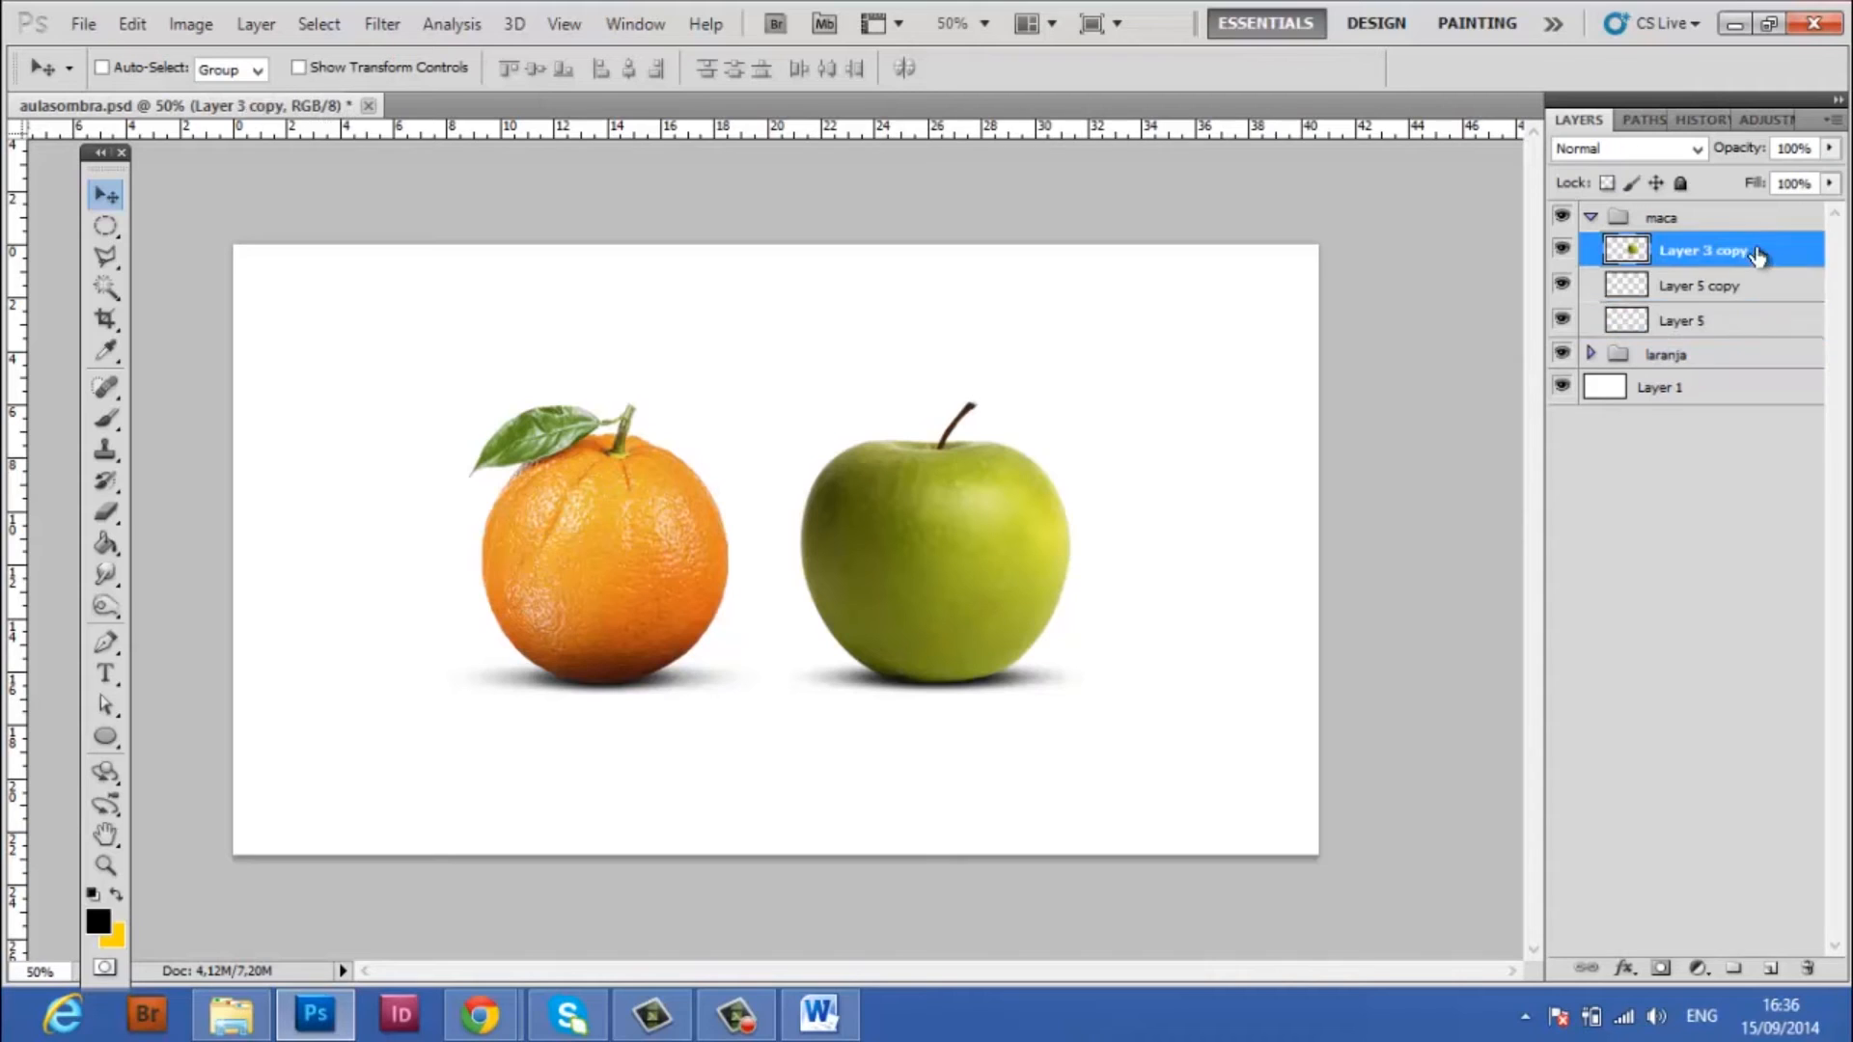
click(105, 606)
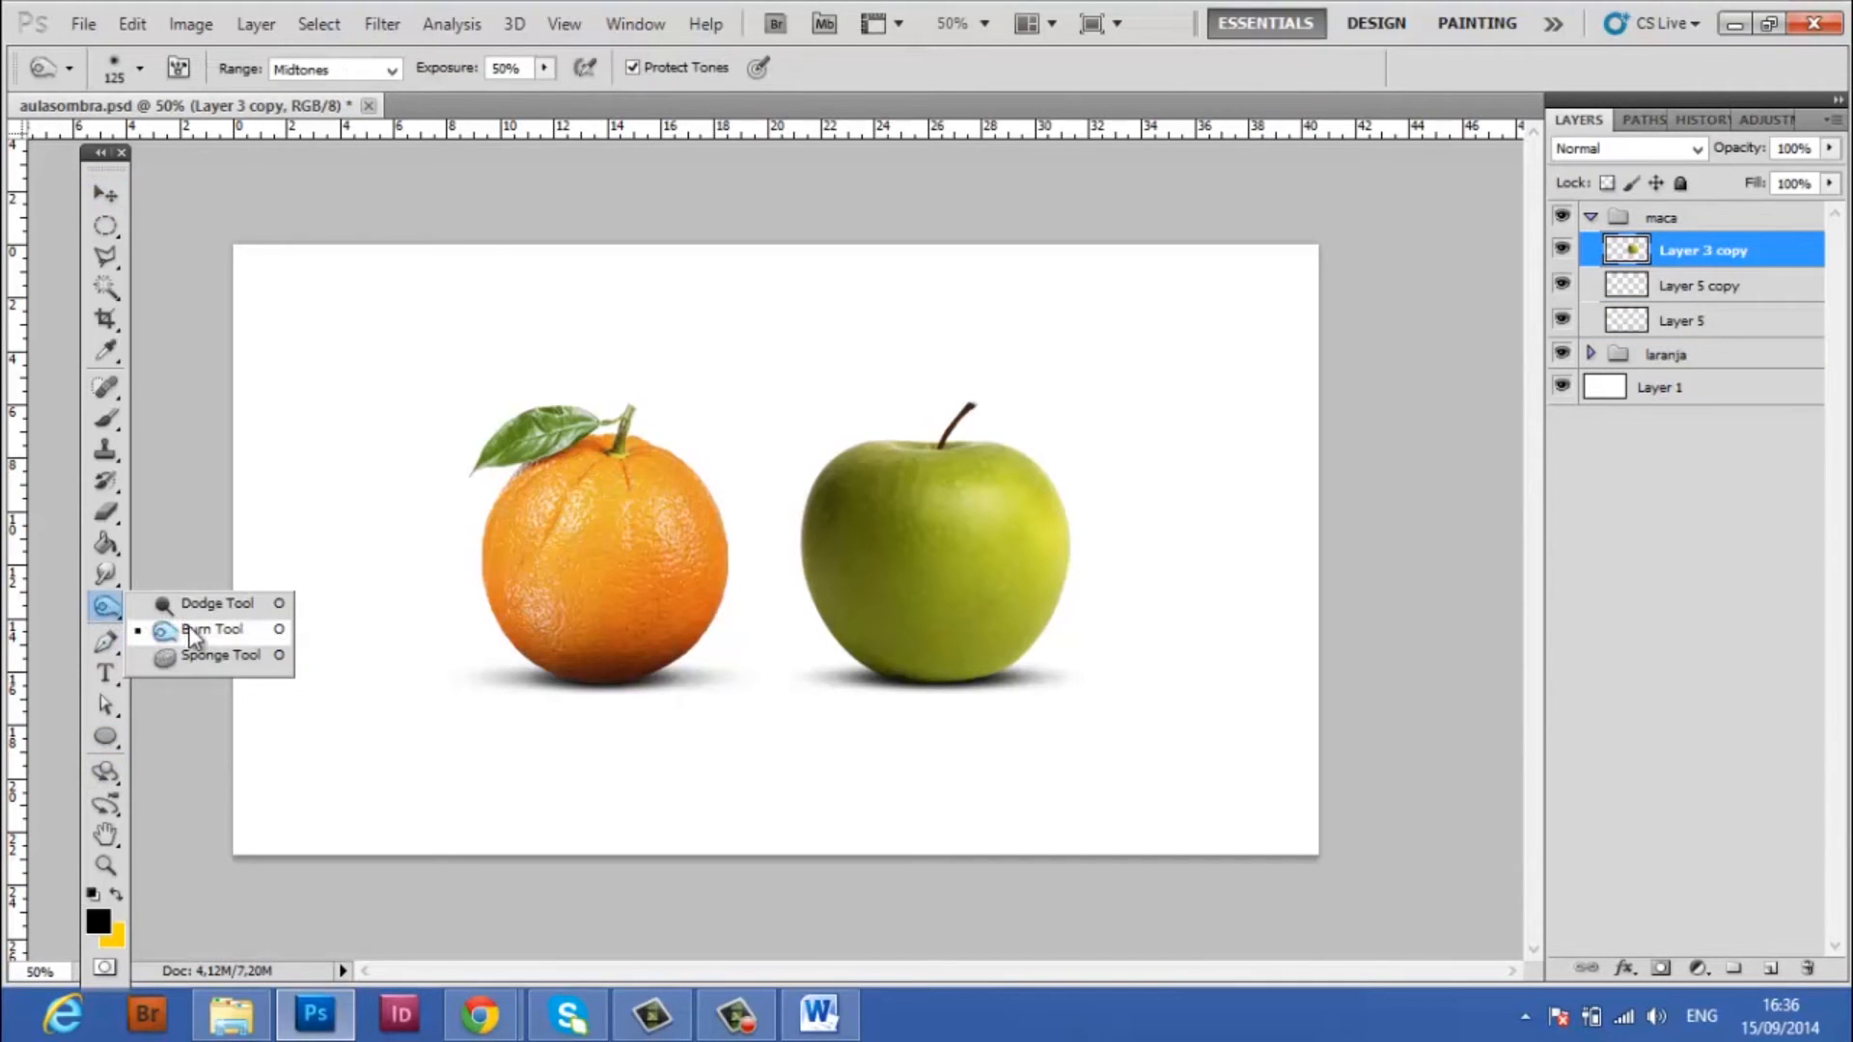
click(192, 631)
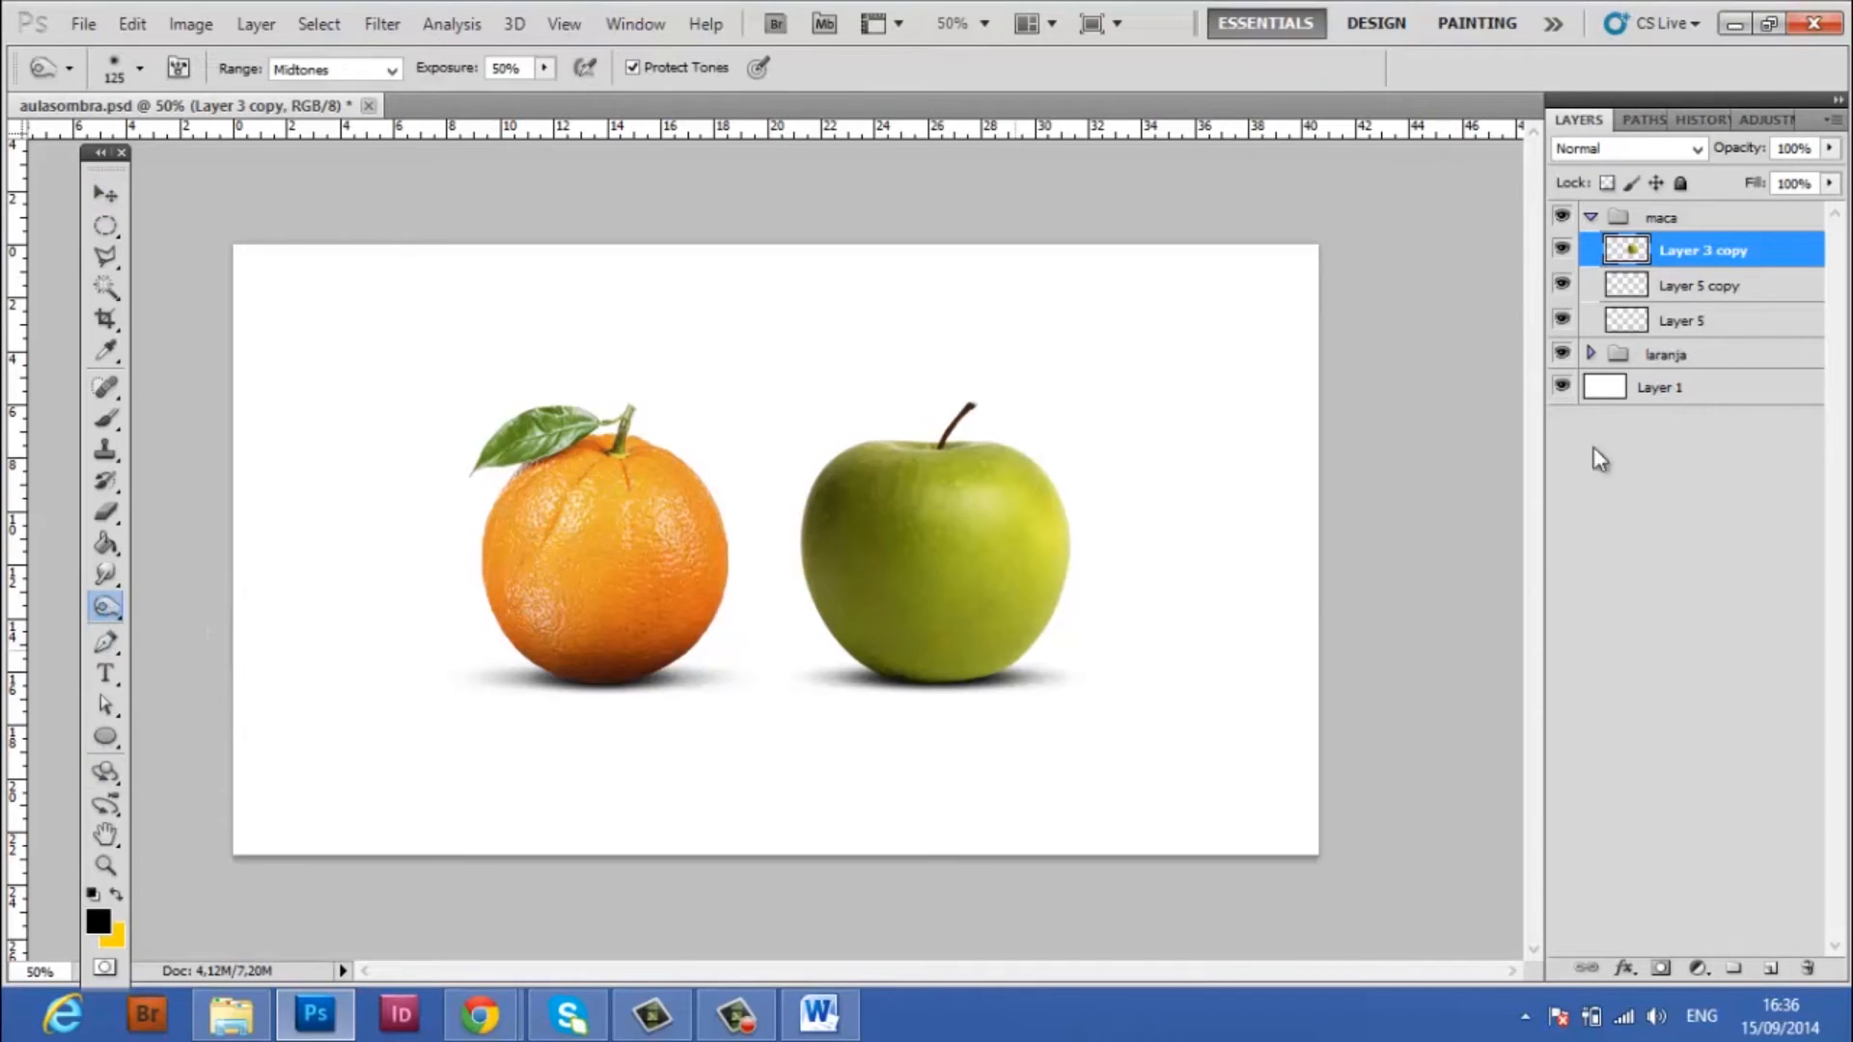
key(bracketright)
key(bracketright)
key(bracketright)
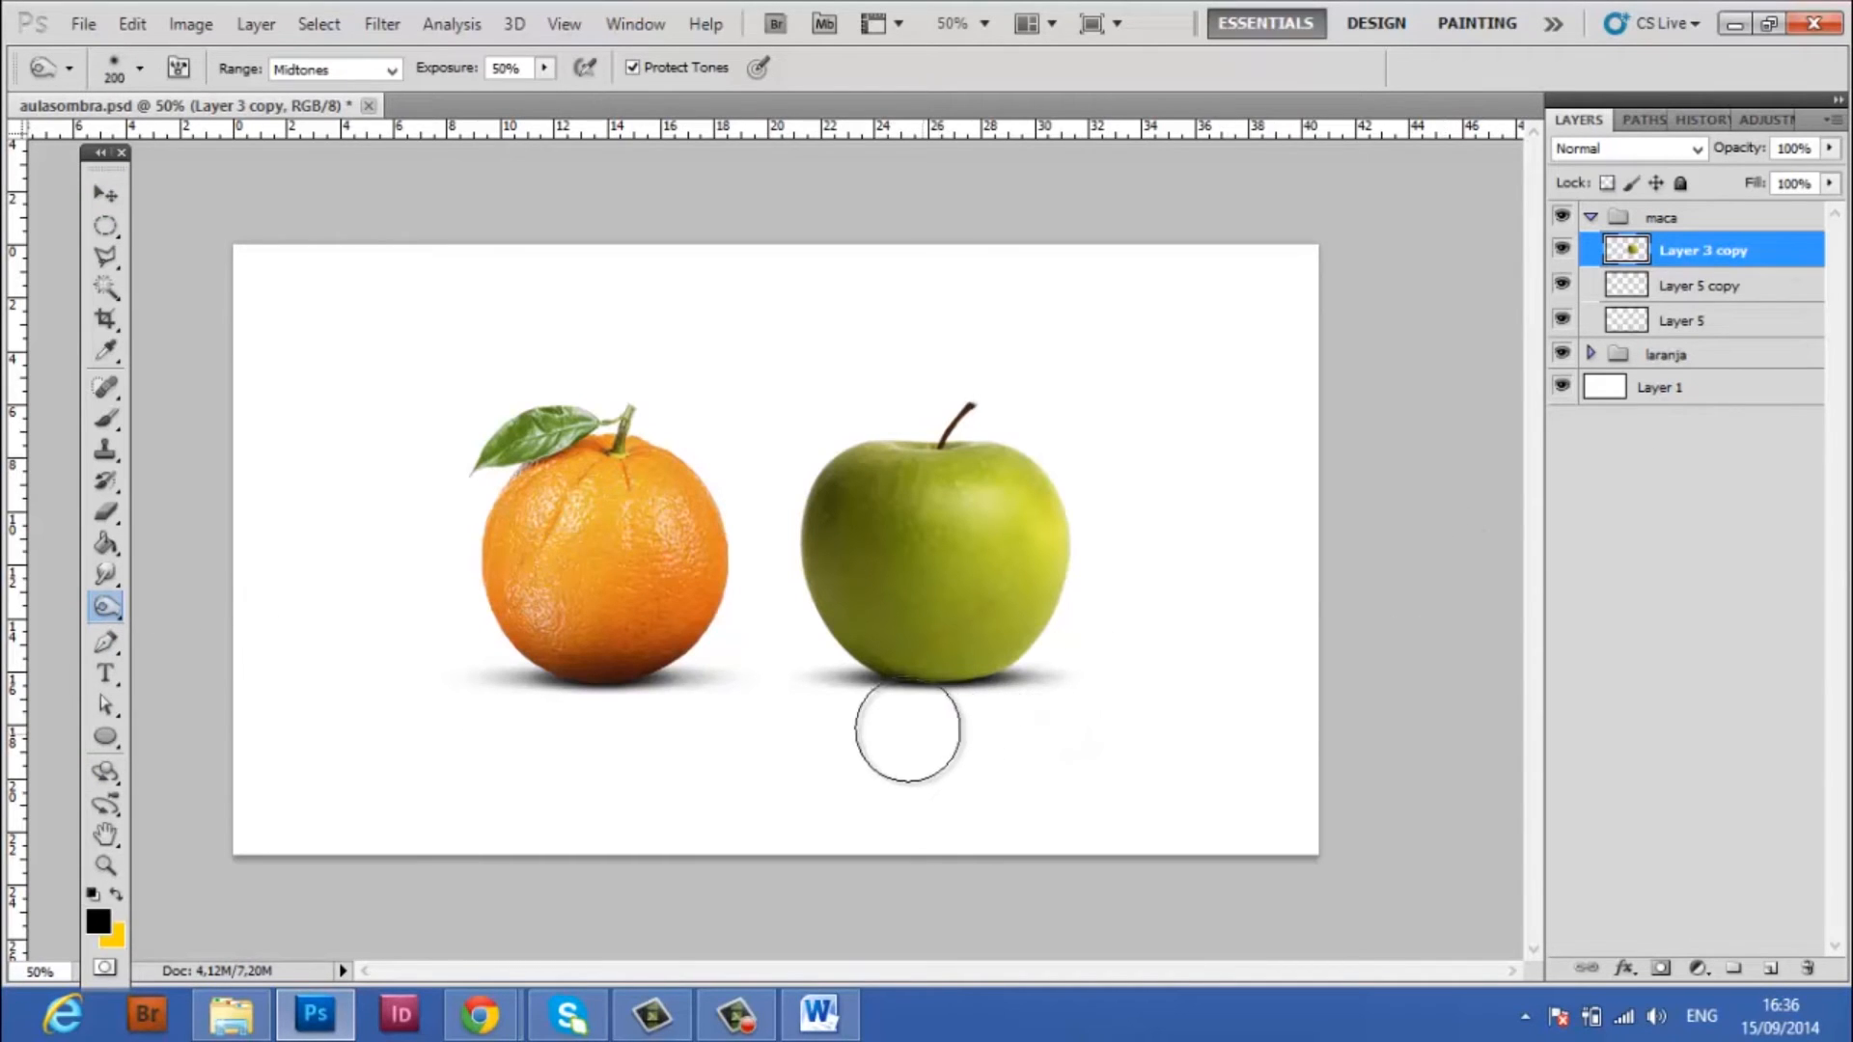
mouse_move(877, 708)
mouse_down()
mouse_move(1082, 706)
mouse_move(894, 686)
mouse_move(1031, 703)
mouse_up()
drag(870, 703, 1162, 668)
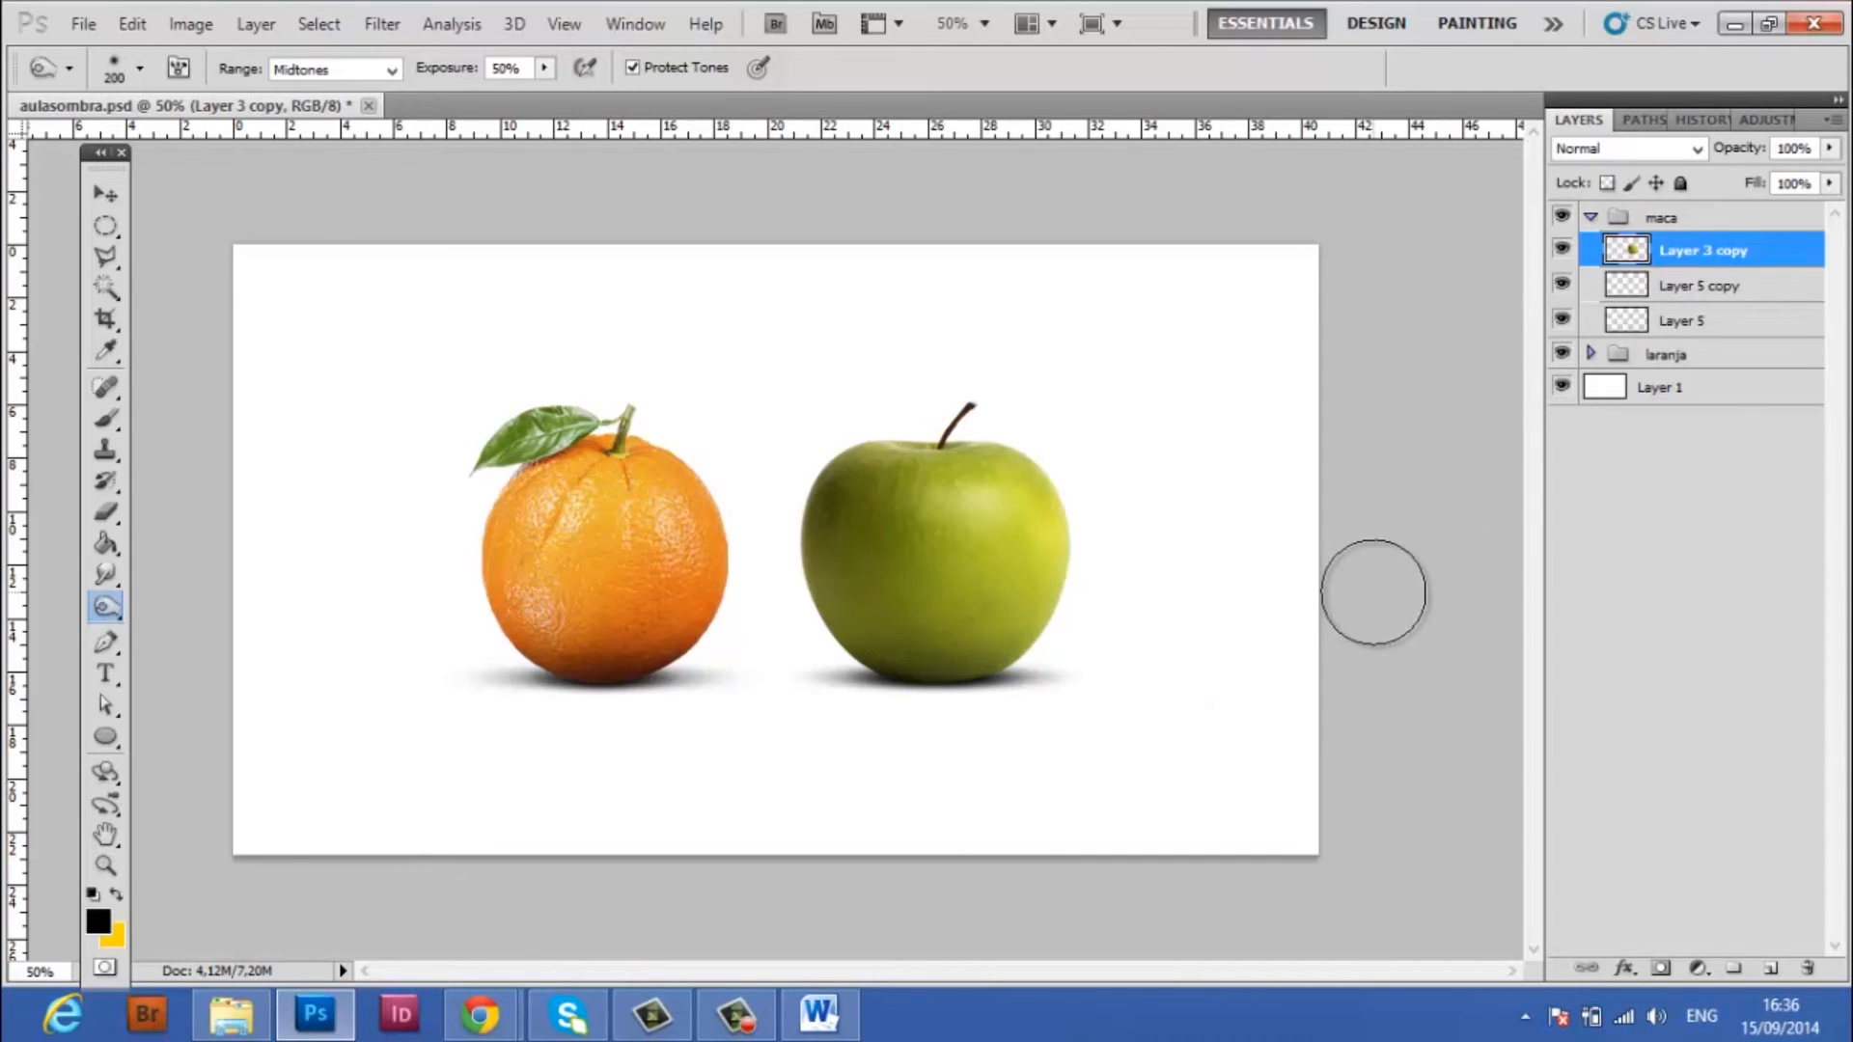
Create a new layer above Layer 3 copy, paint black beneath the apple with a 400 px soft brush, and clip it to the apple
click(1768, 971)
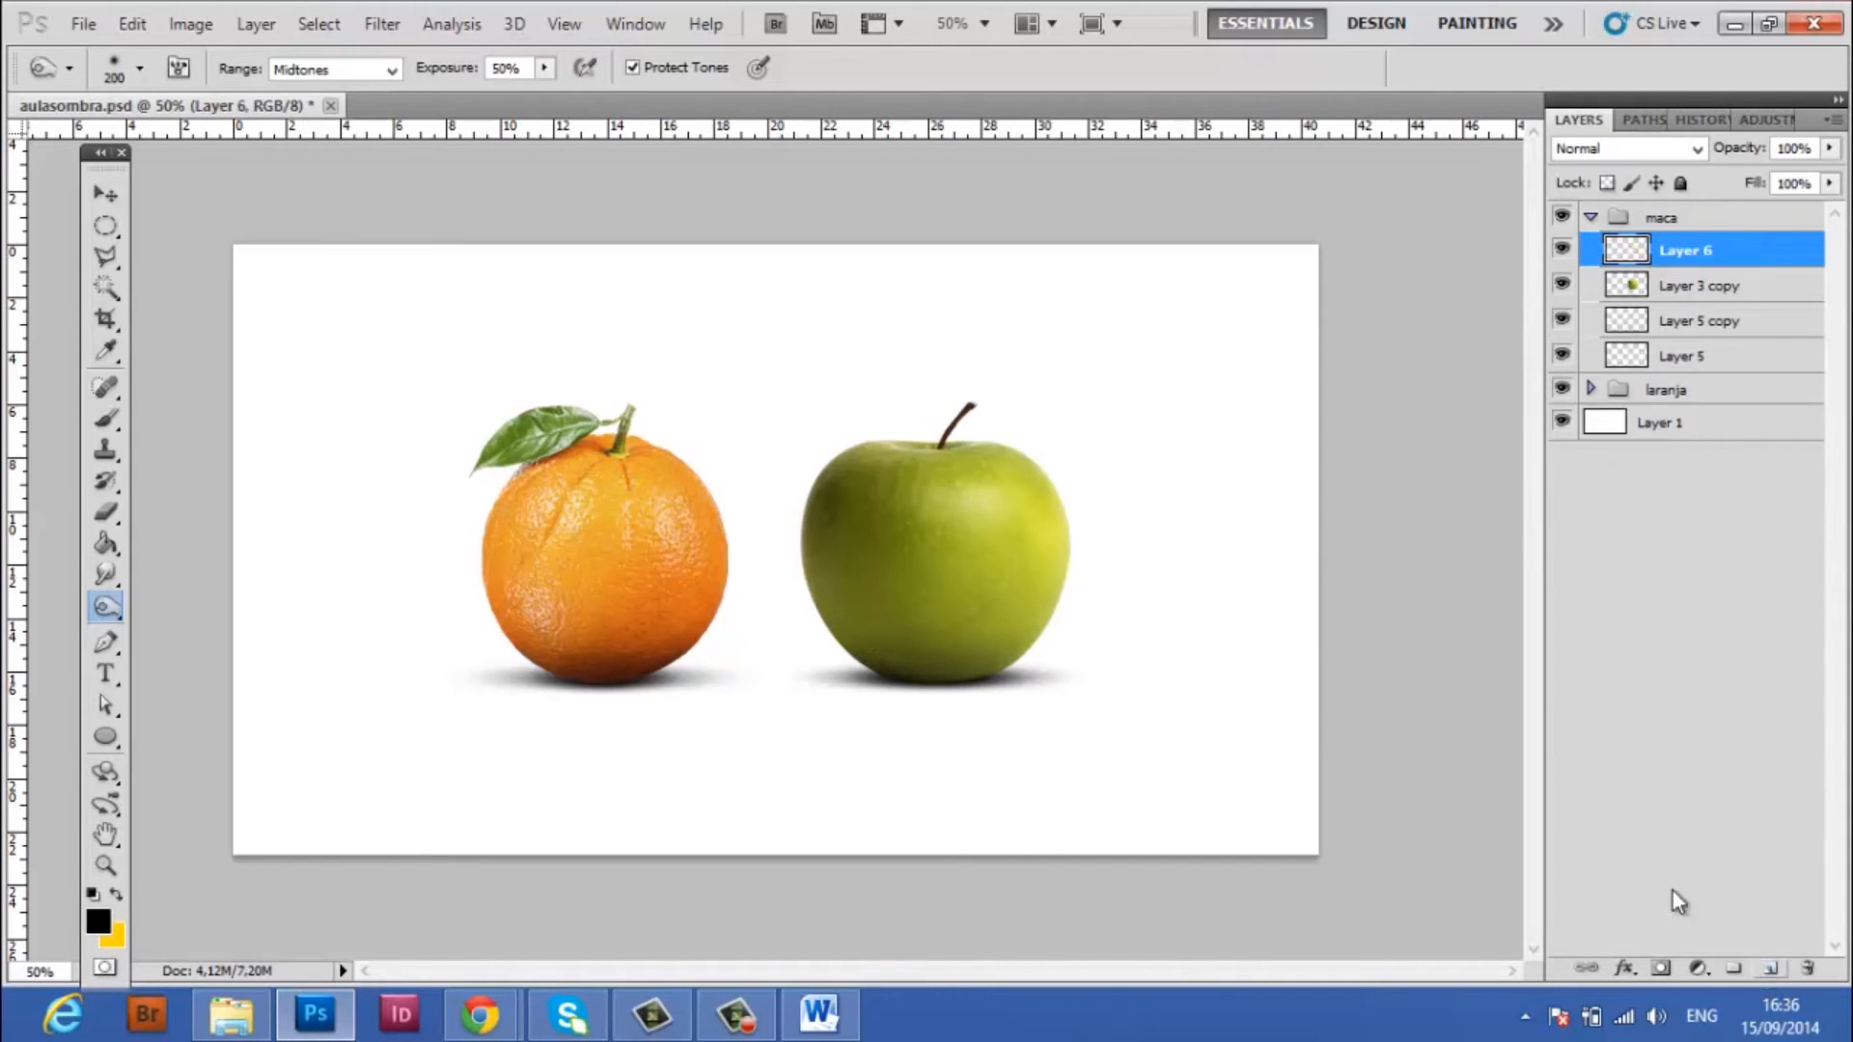
click(107, 422)
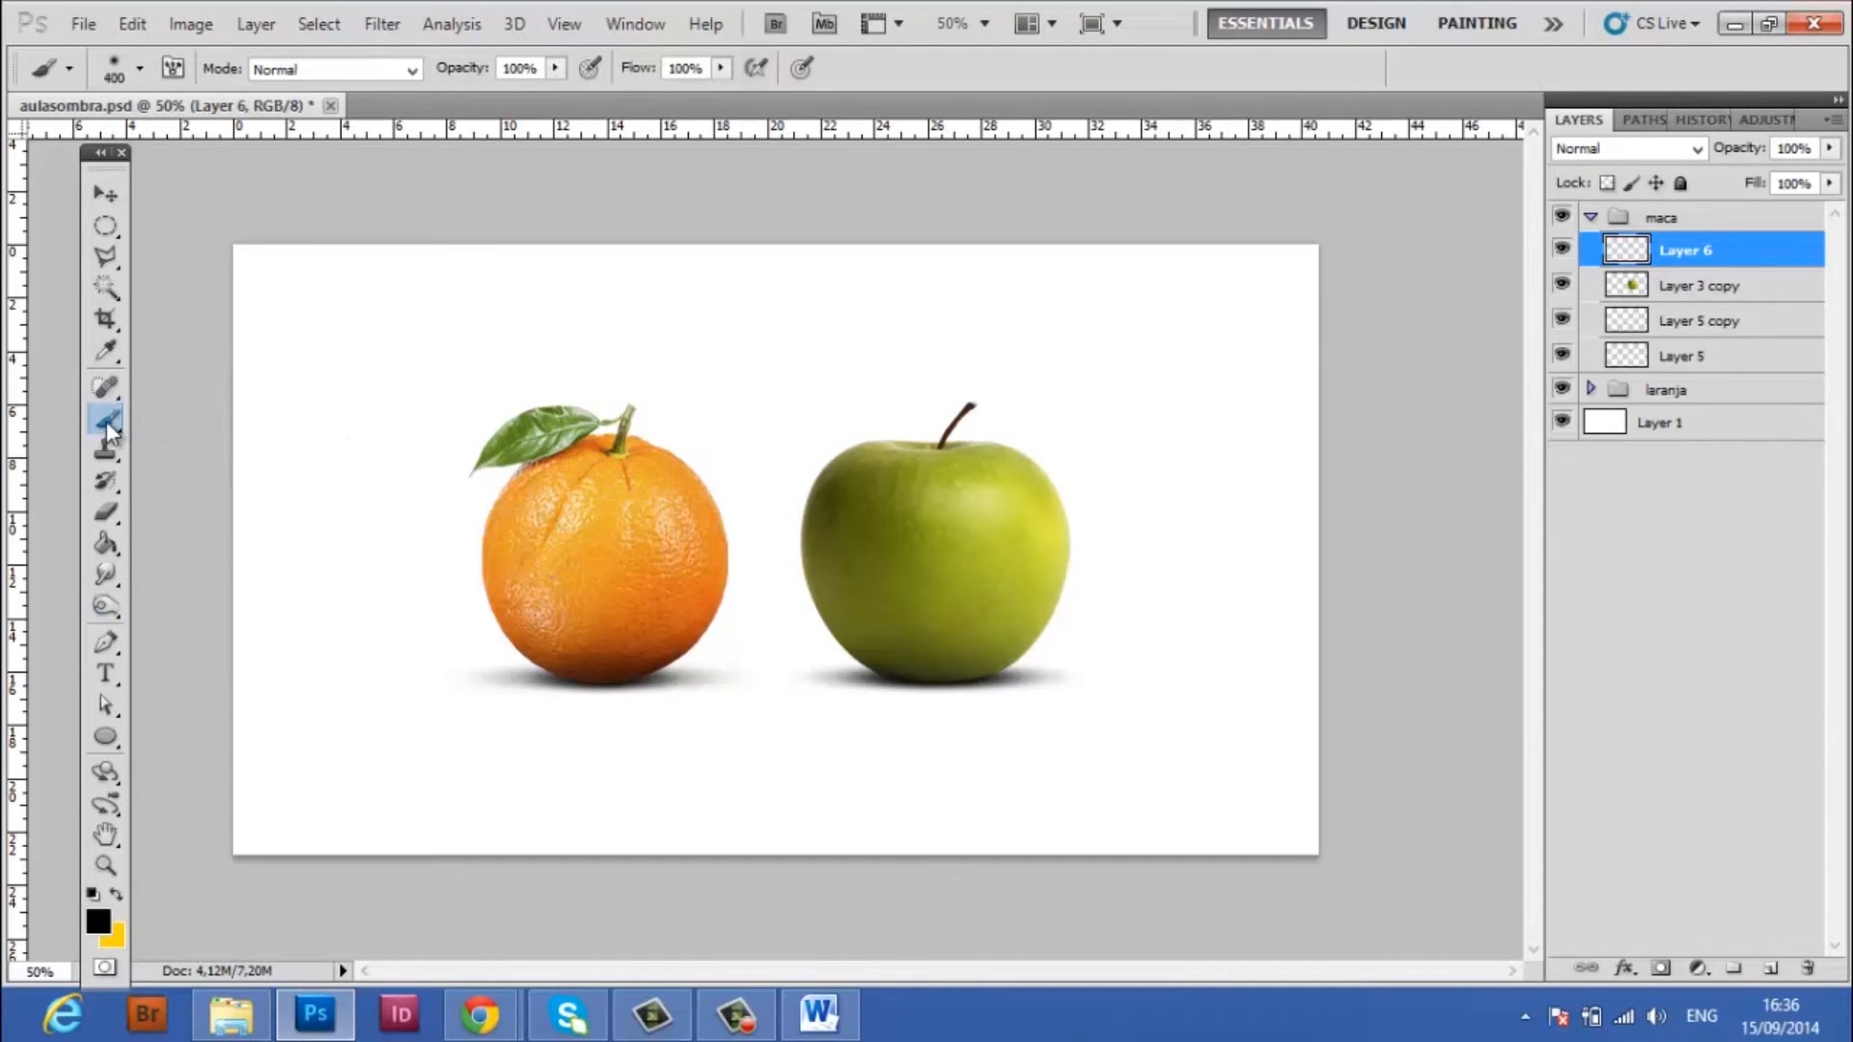
mouse_move(802, 769)
mouse_down()
mouse_move(781, 756)
mouse_move(914, 798)
mouse_move(1062, 769)
mouse_move(770, 777)
mouse_move(1109, 744)
mouse_move(1009, 777)
mouse_up()
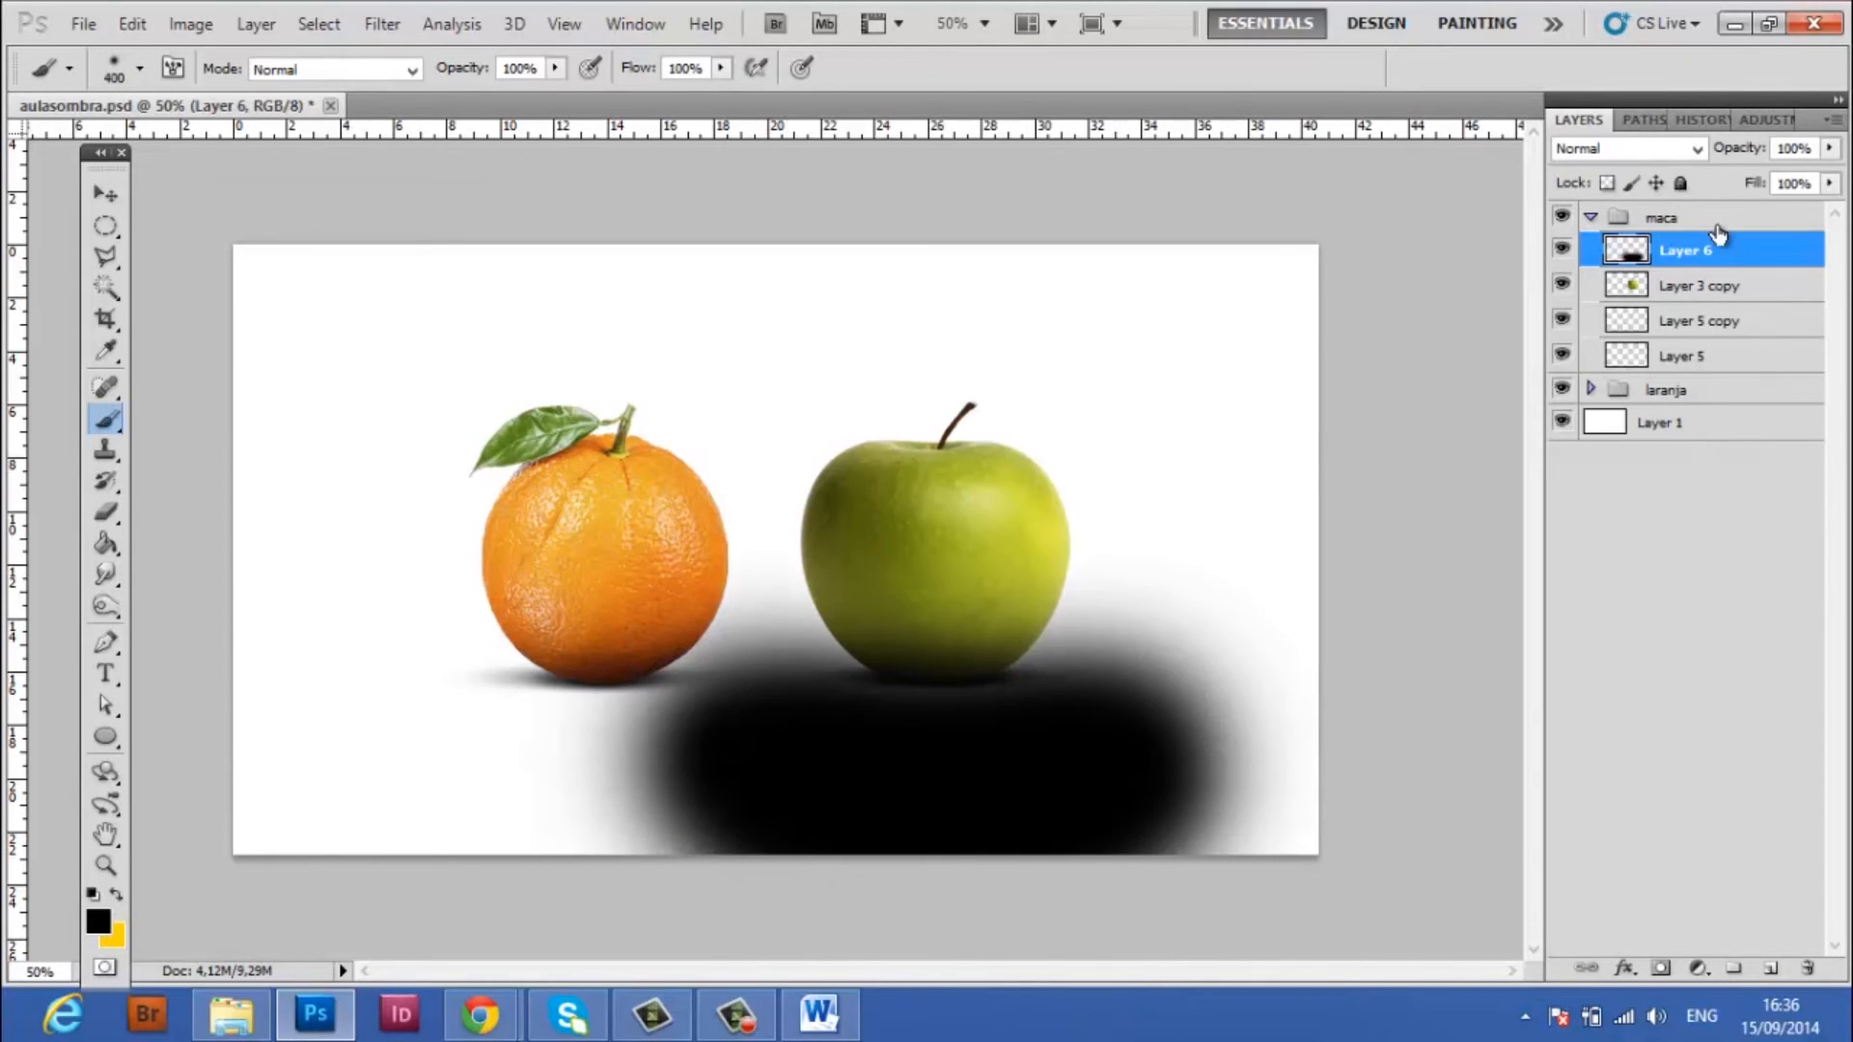
alt+click(1779, 267)
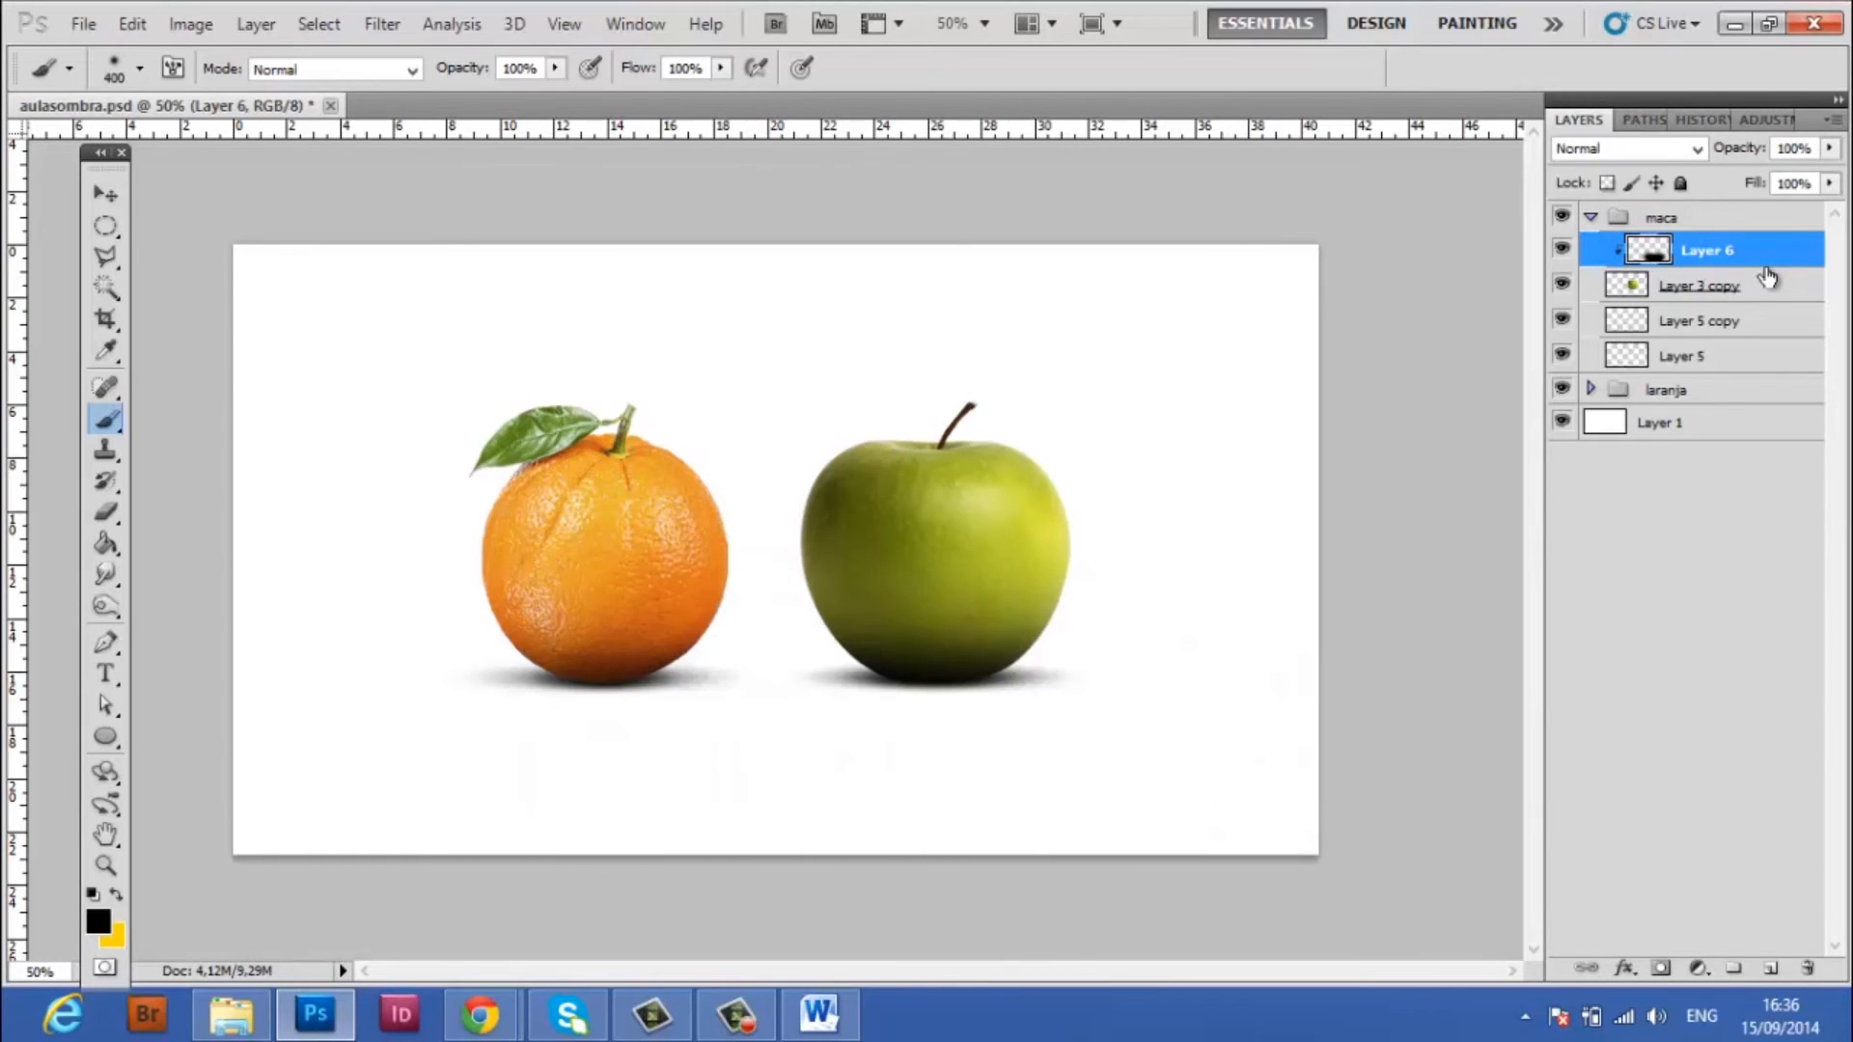
Set the opacity of the clipped dark shading on Layer 6 to 50%
click(1805, 148)
click(1742, 279)
click(1743, 255)
click(1815, 148)
text(50)
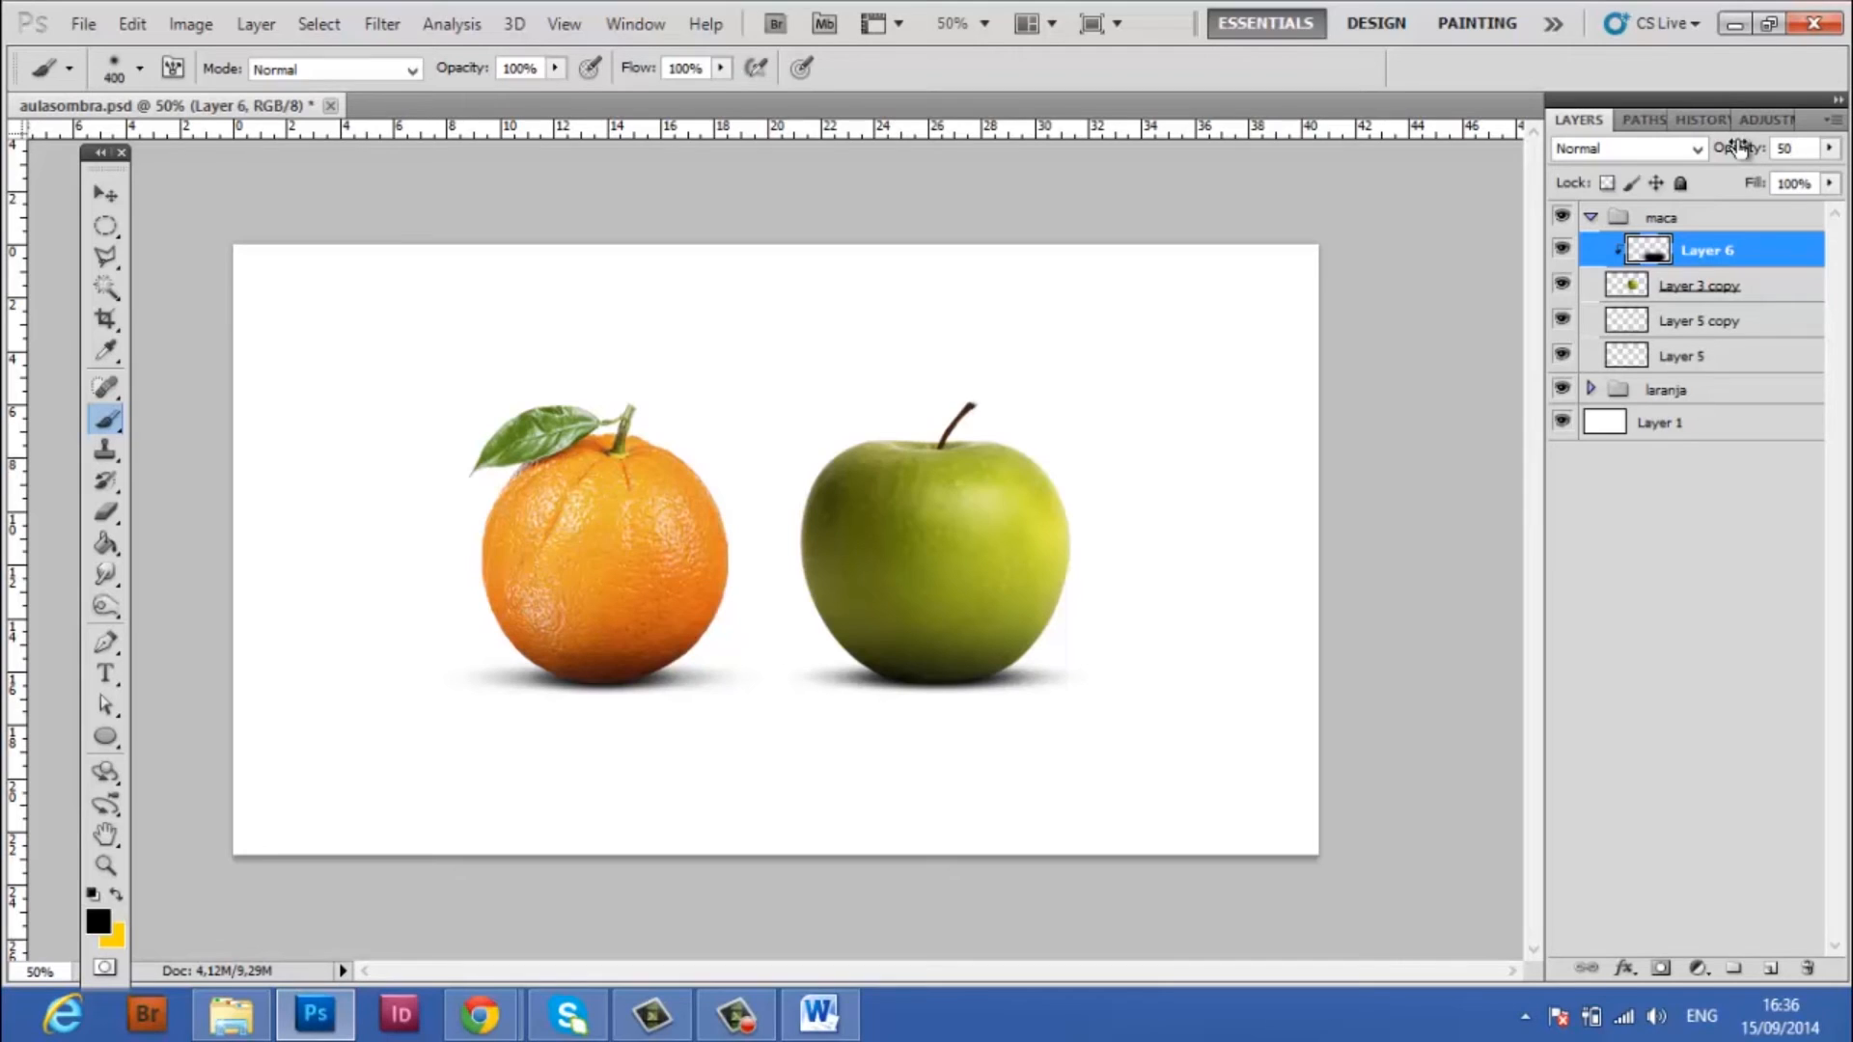
Collapse the maca group and toggle its visibility off and on to check the complete apple
click(1589, 217)
click(1563, 218)
click(1562, 218)
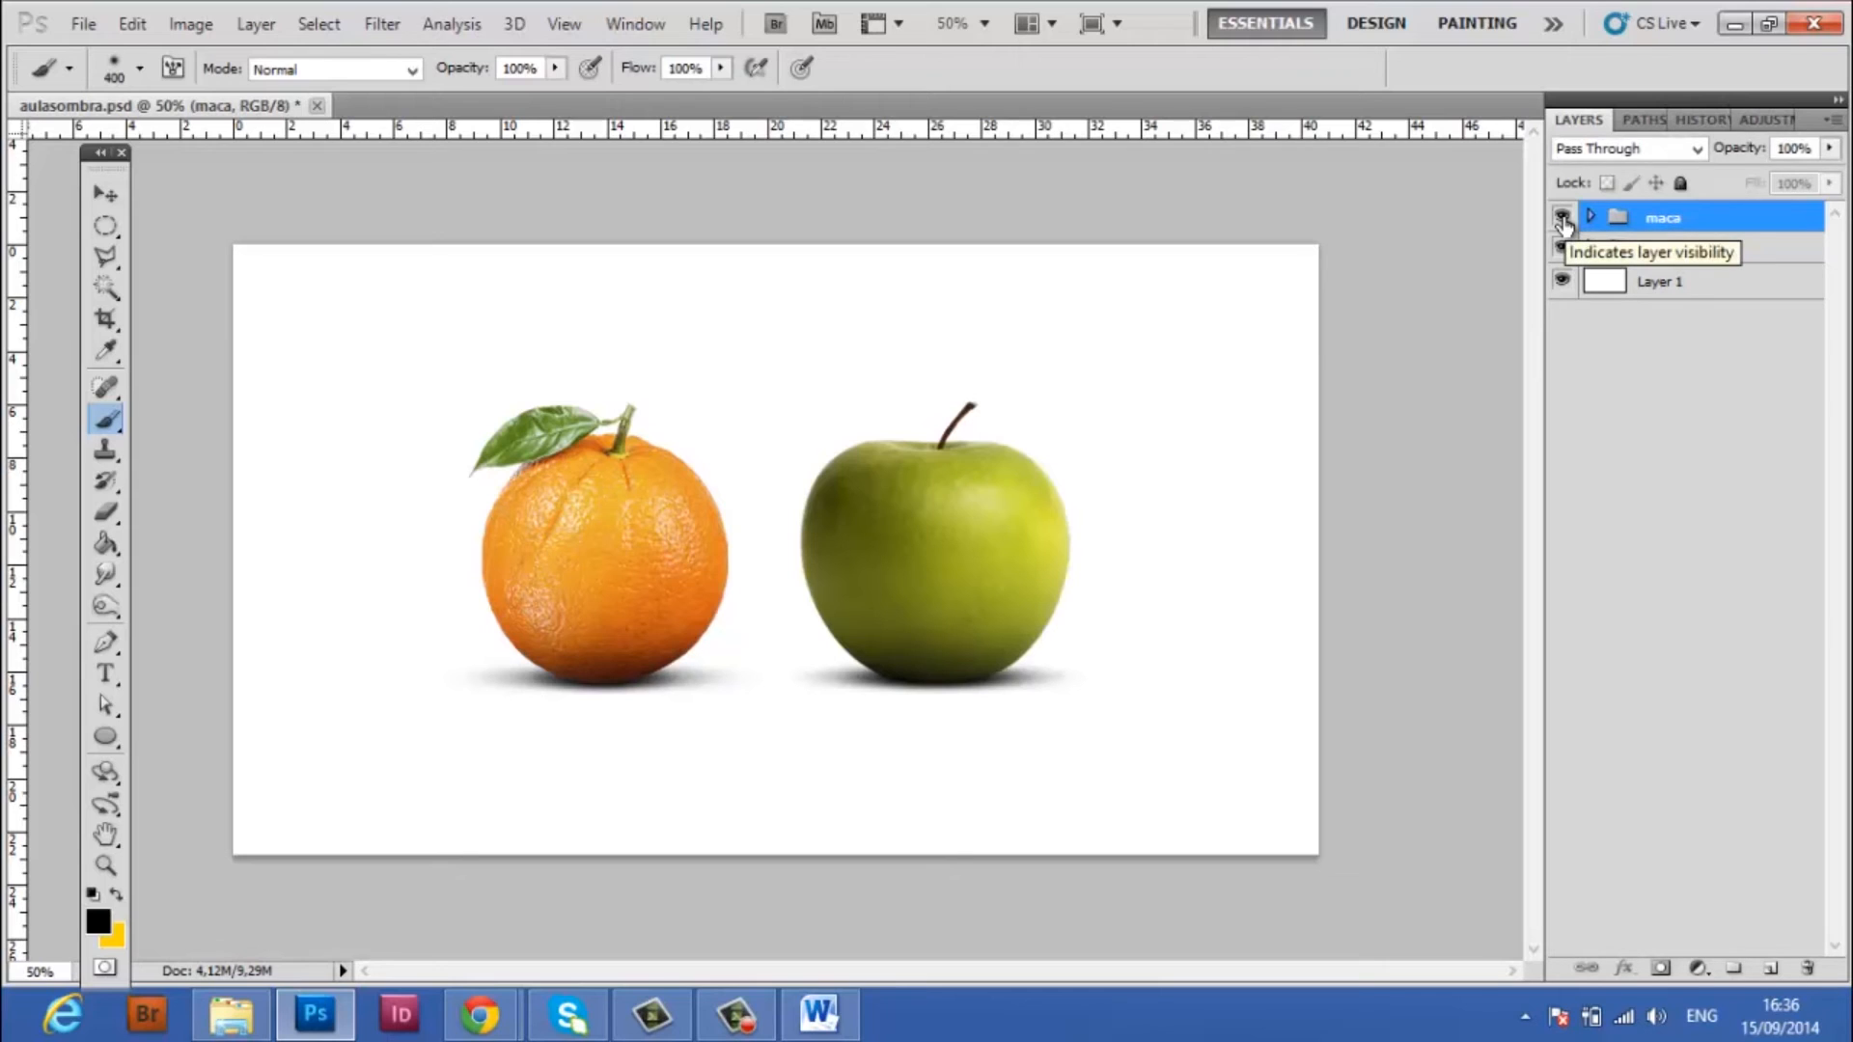
Move the maca group so the apple overlaps the orange's right side, and shift both fruit groups together toward the canvas centre
click(107, 224)
click(106, 196)
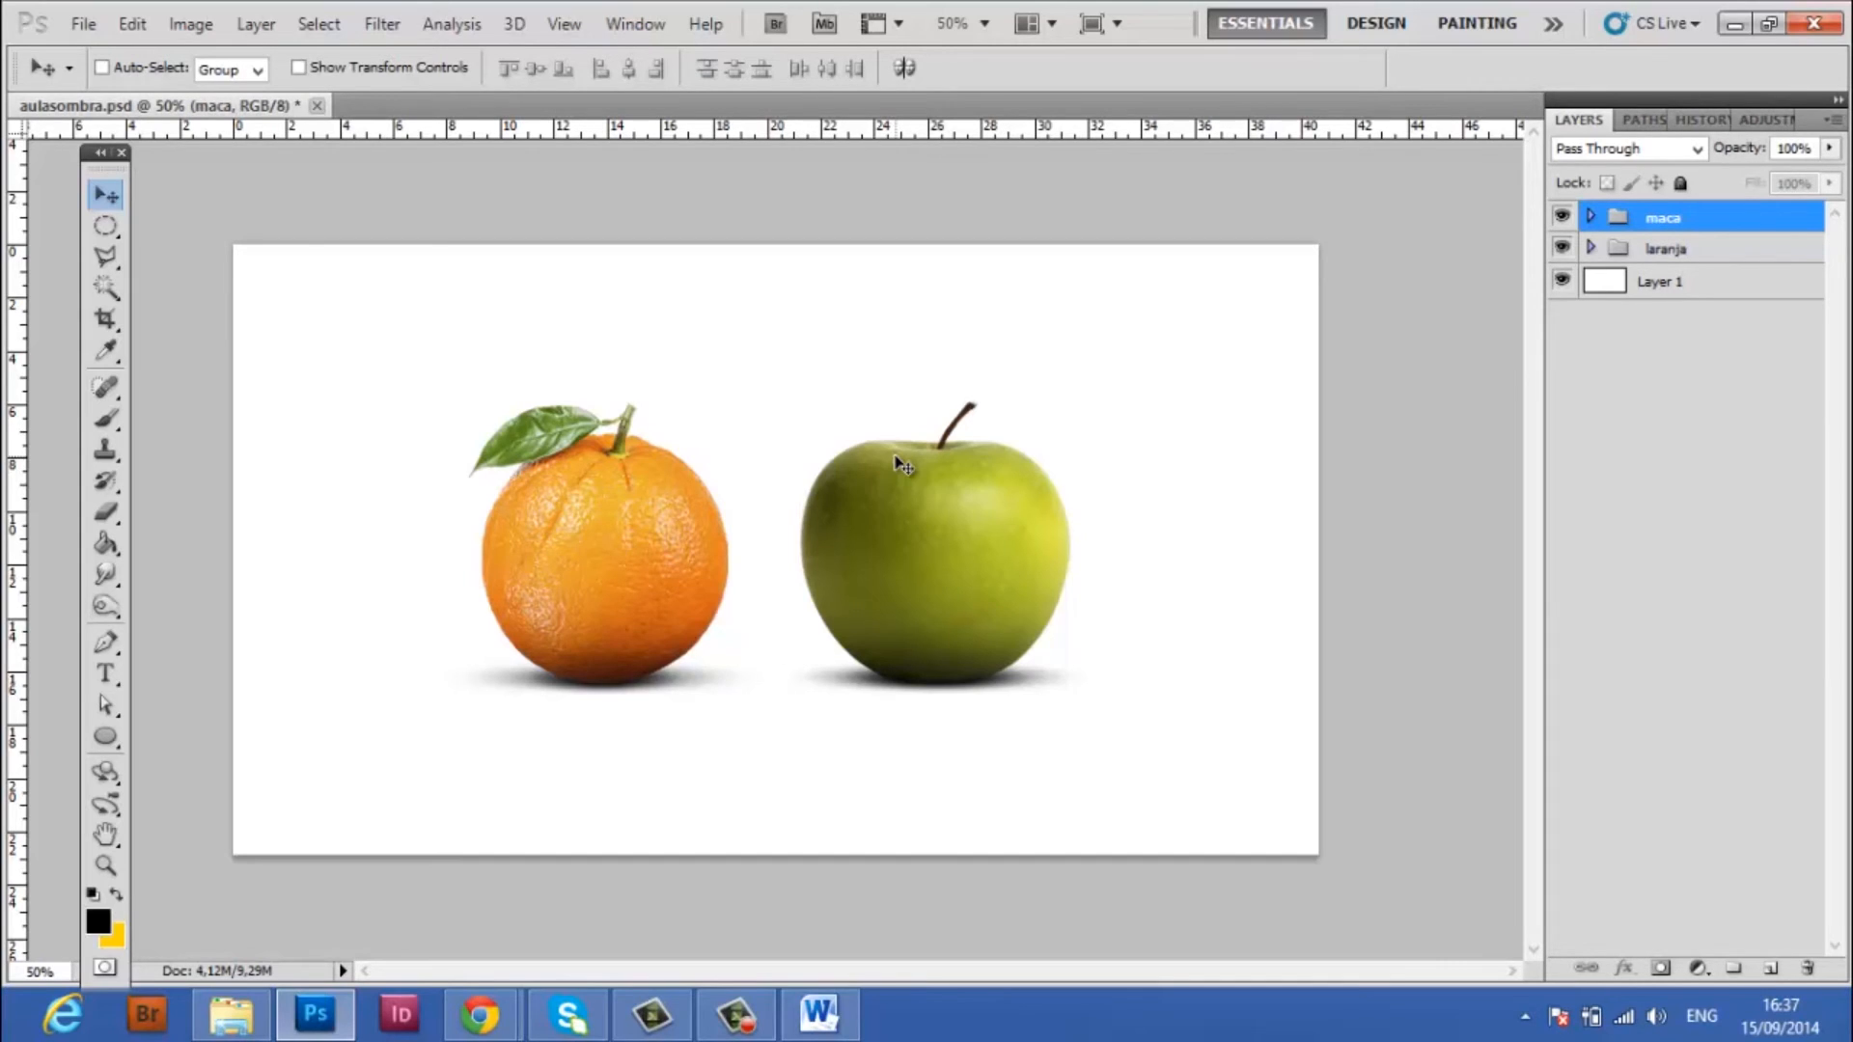
drag(979, 552, 816, 583)
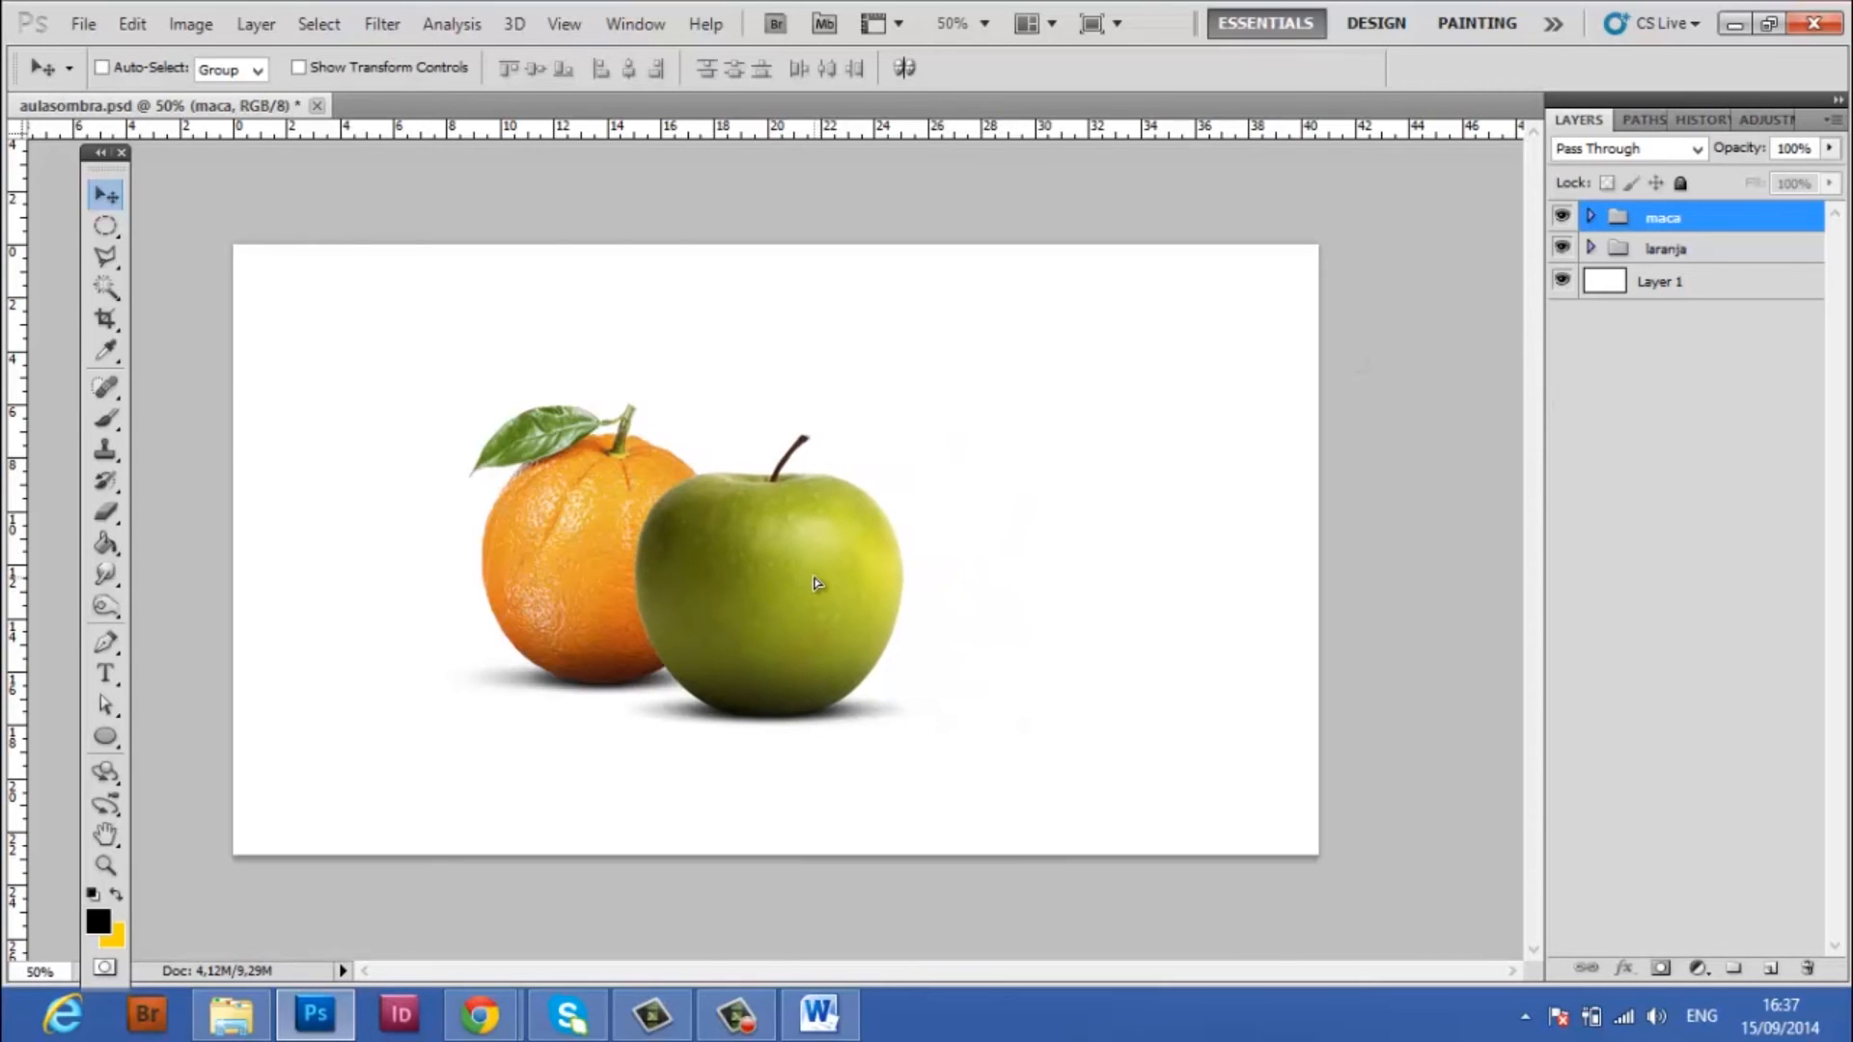
shift+click(1742, 248)
drag(785, 581, 882, 598)
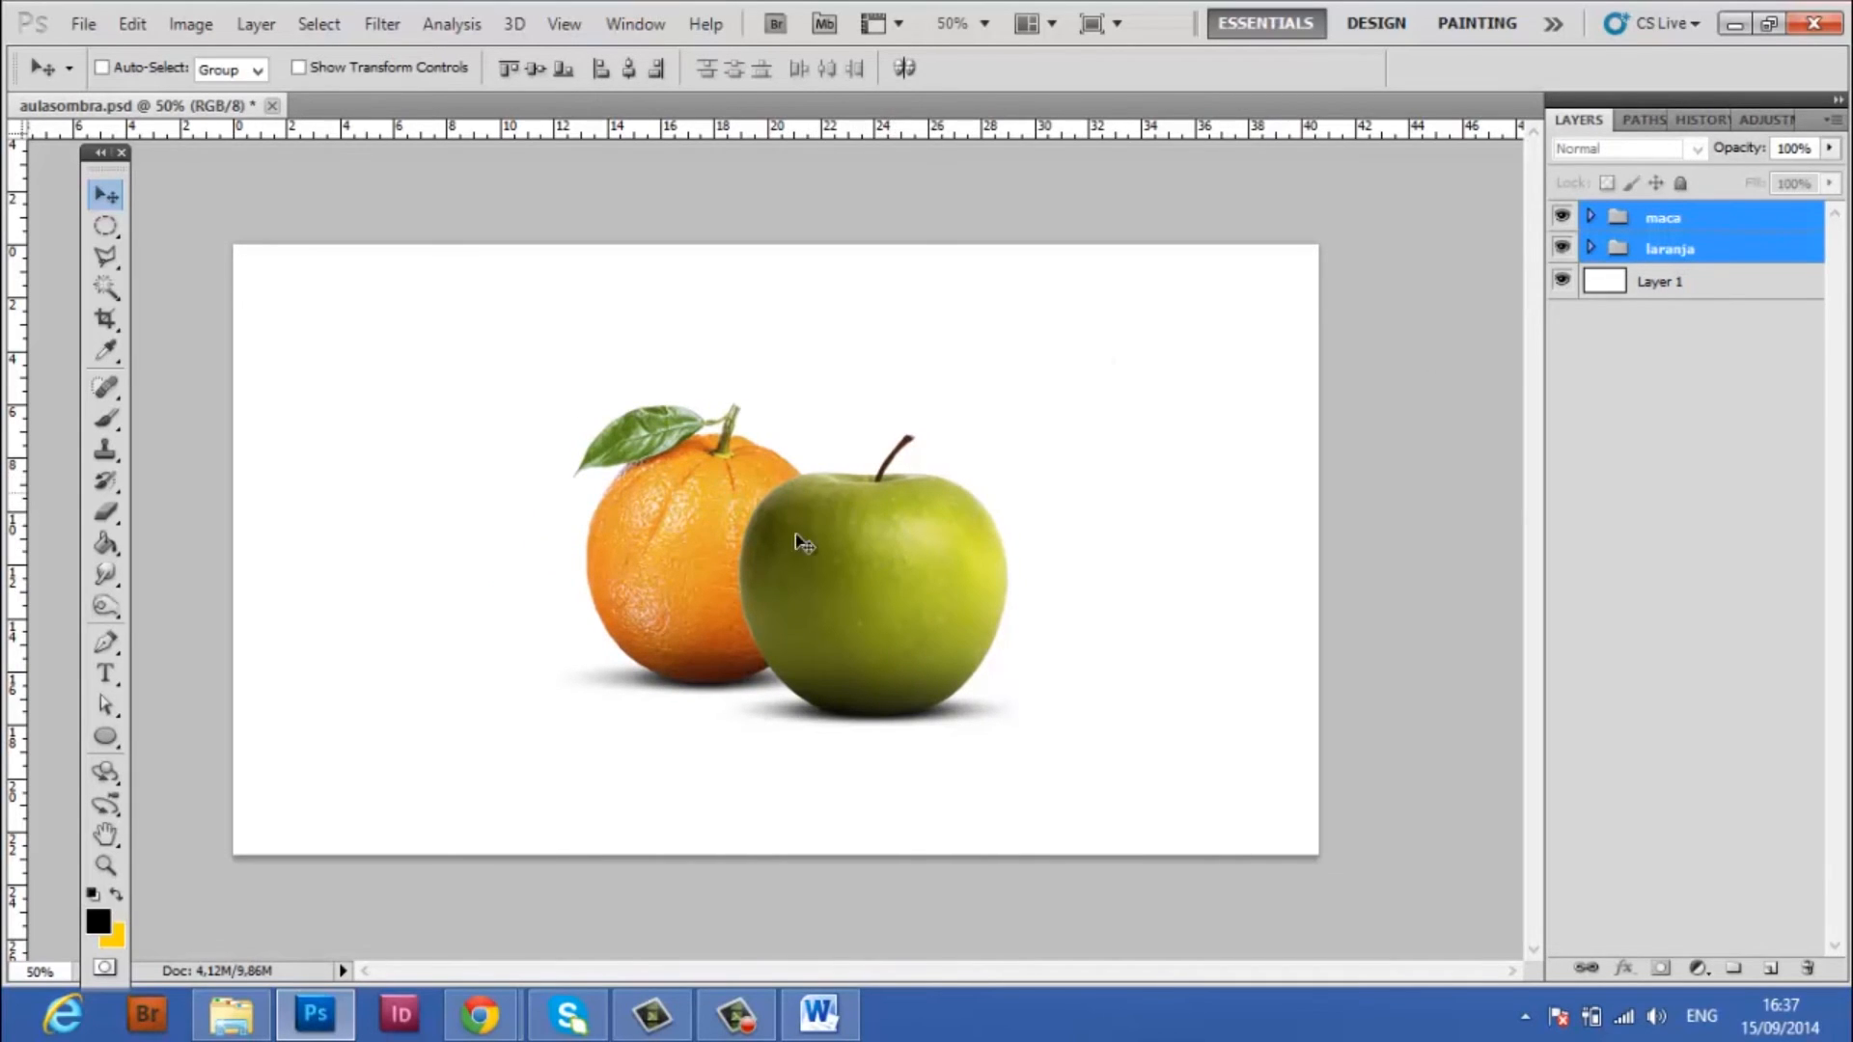
Hide and show the maca group to compare the orange alone with the overlapping arrangement
click(1717, 231)
click(1563, 216)
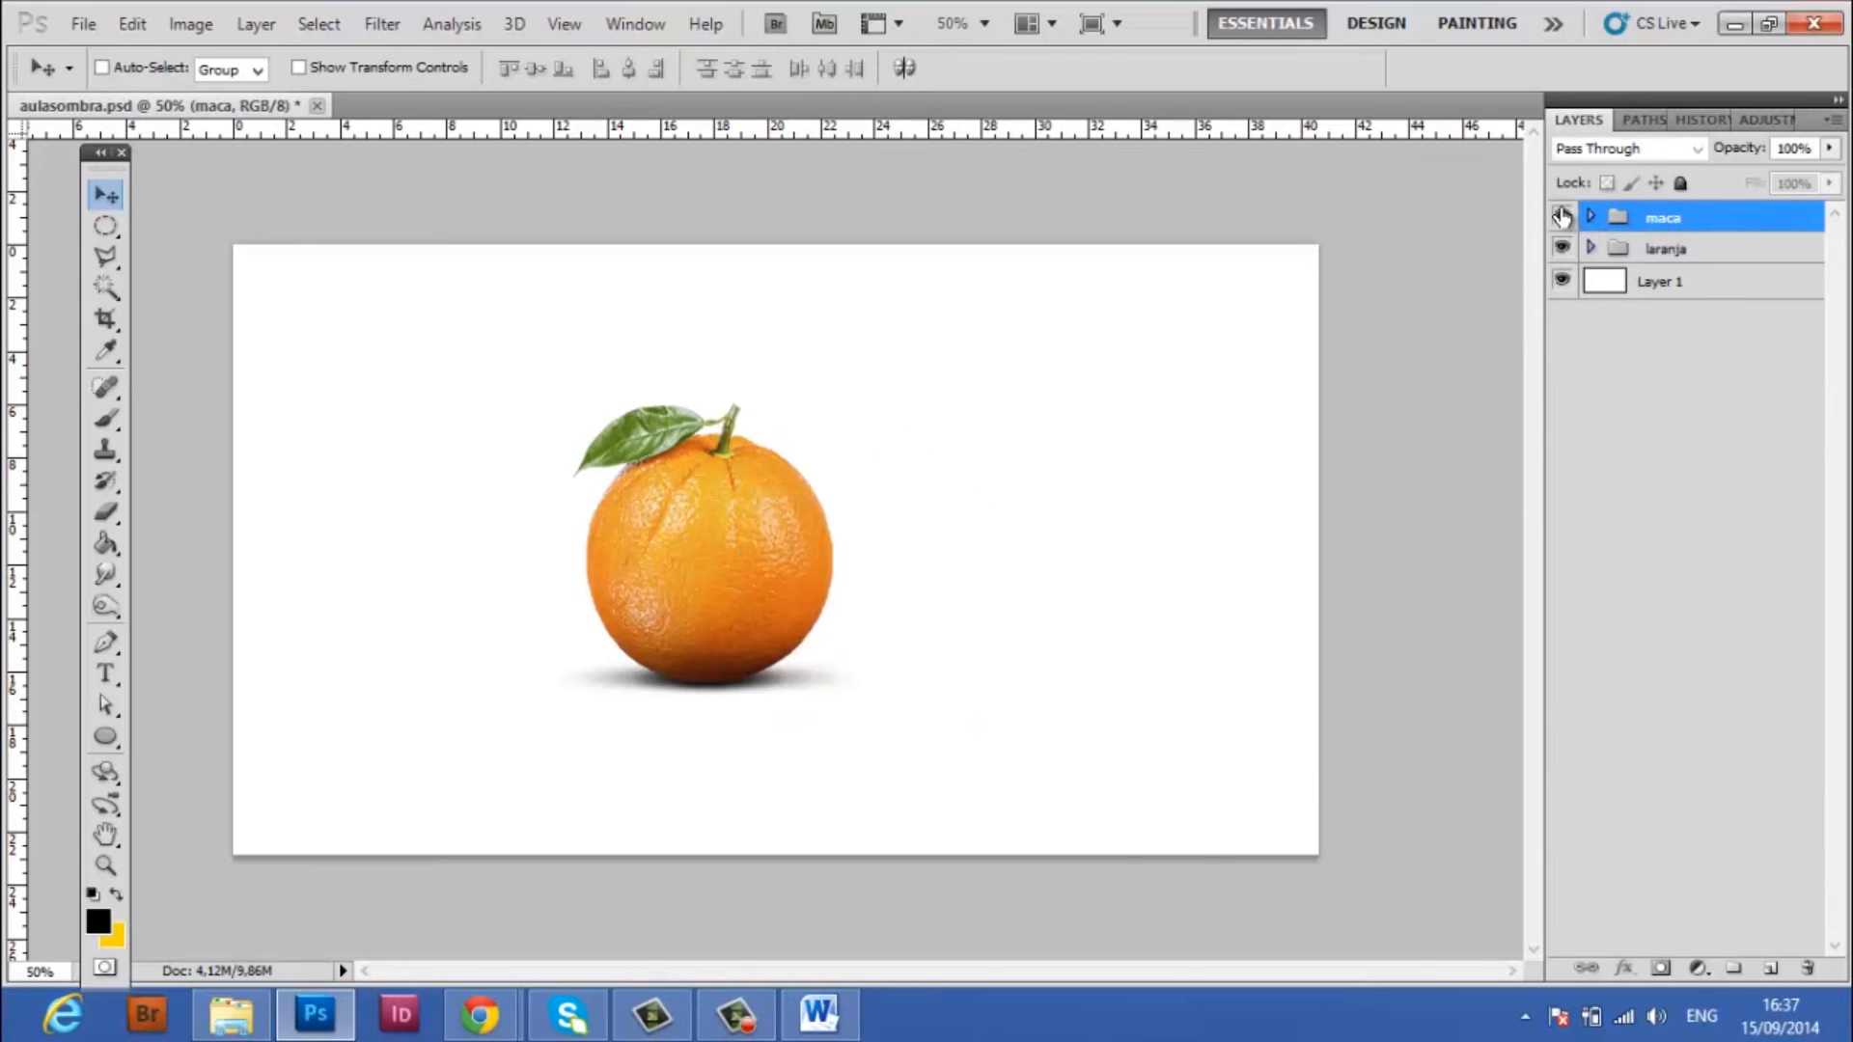
click(1563, 216)
Scale the laranja group down proportionally to about 94% with Free Transform
click(1631, 249)
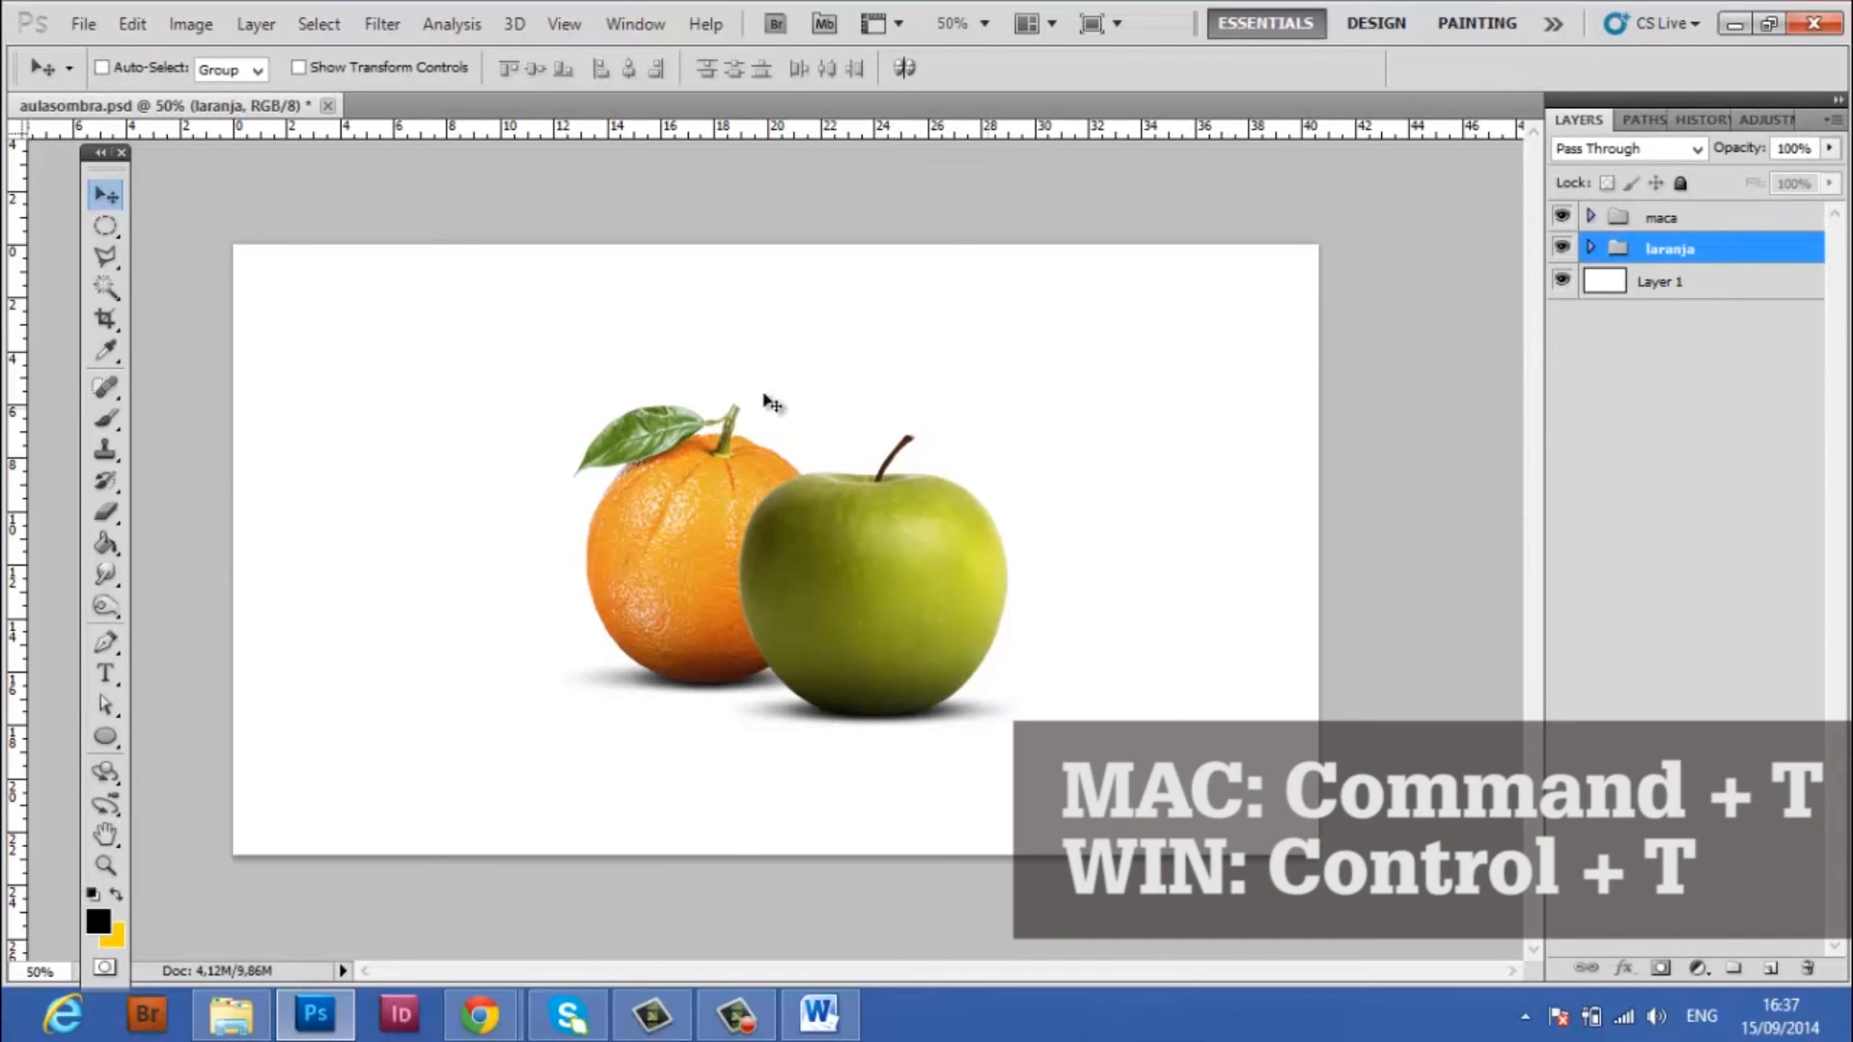
key(ctrl+t)
drag(338, 404, 358, 410)
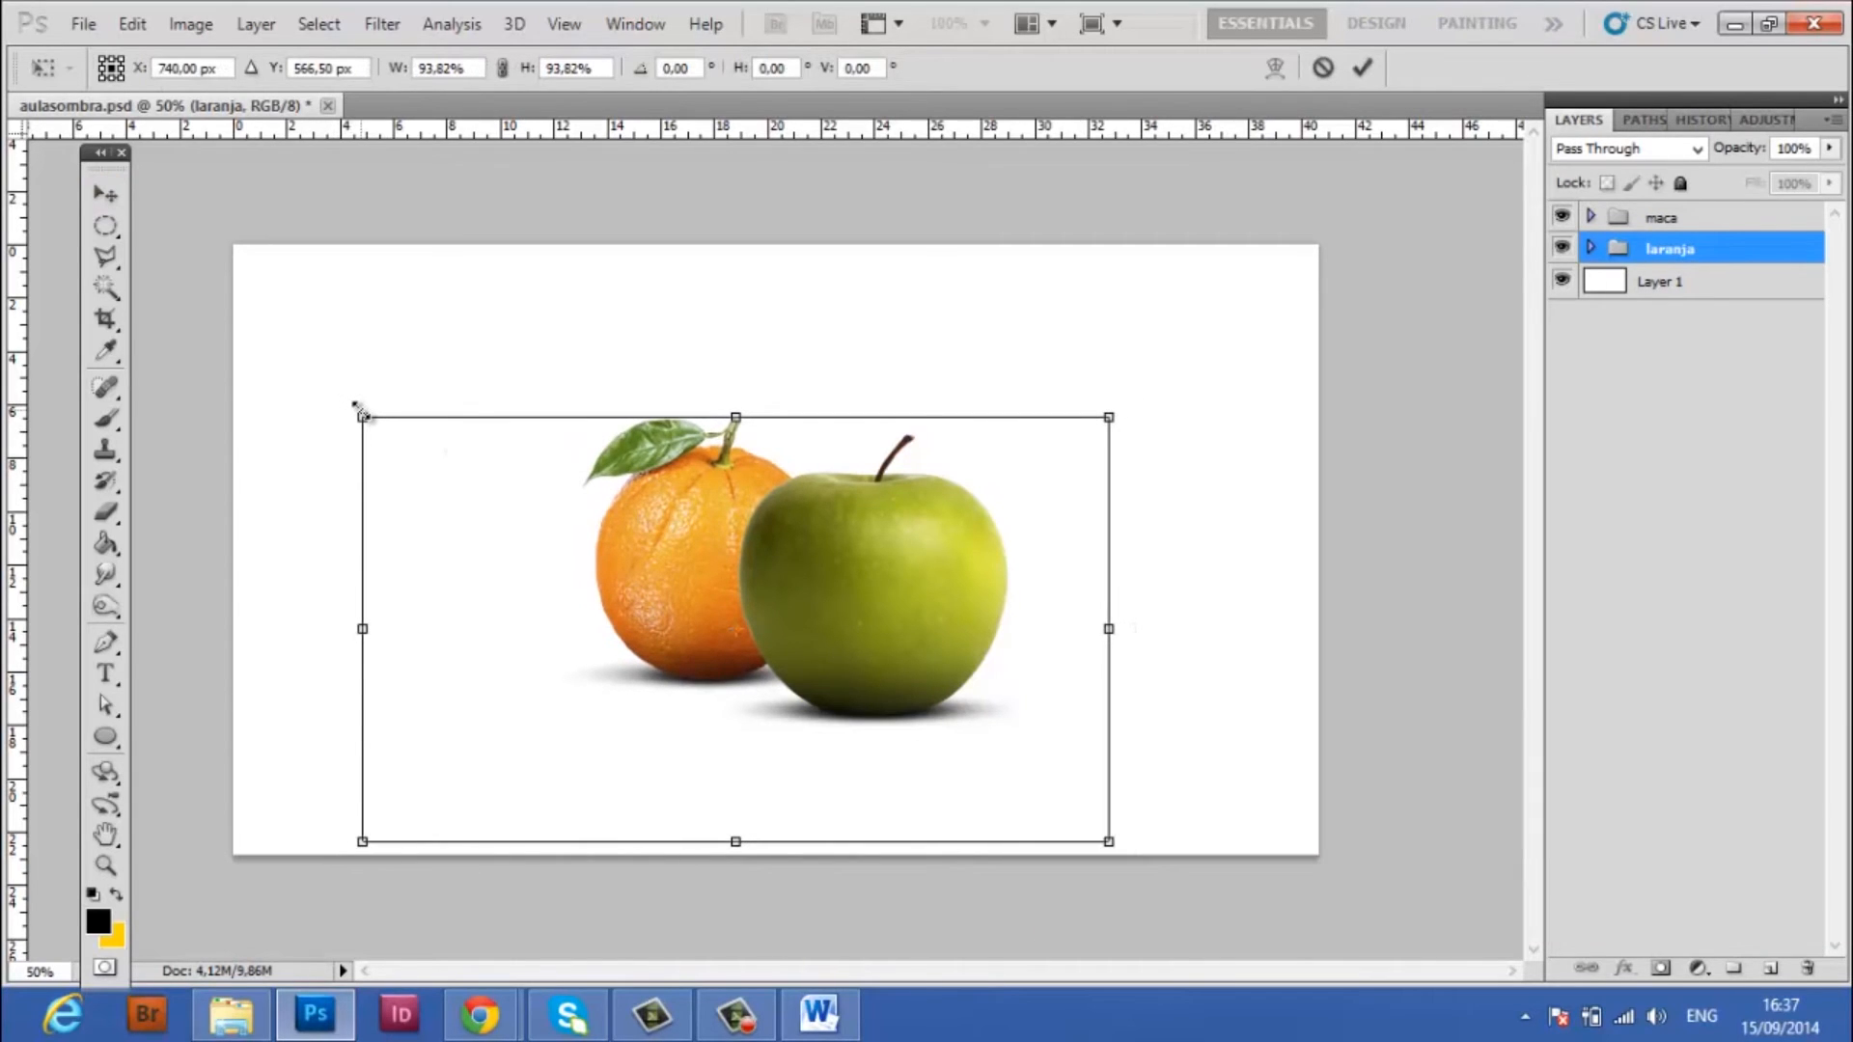
key(Return)
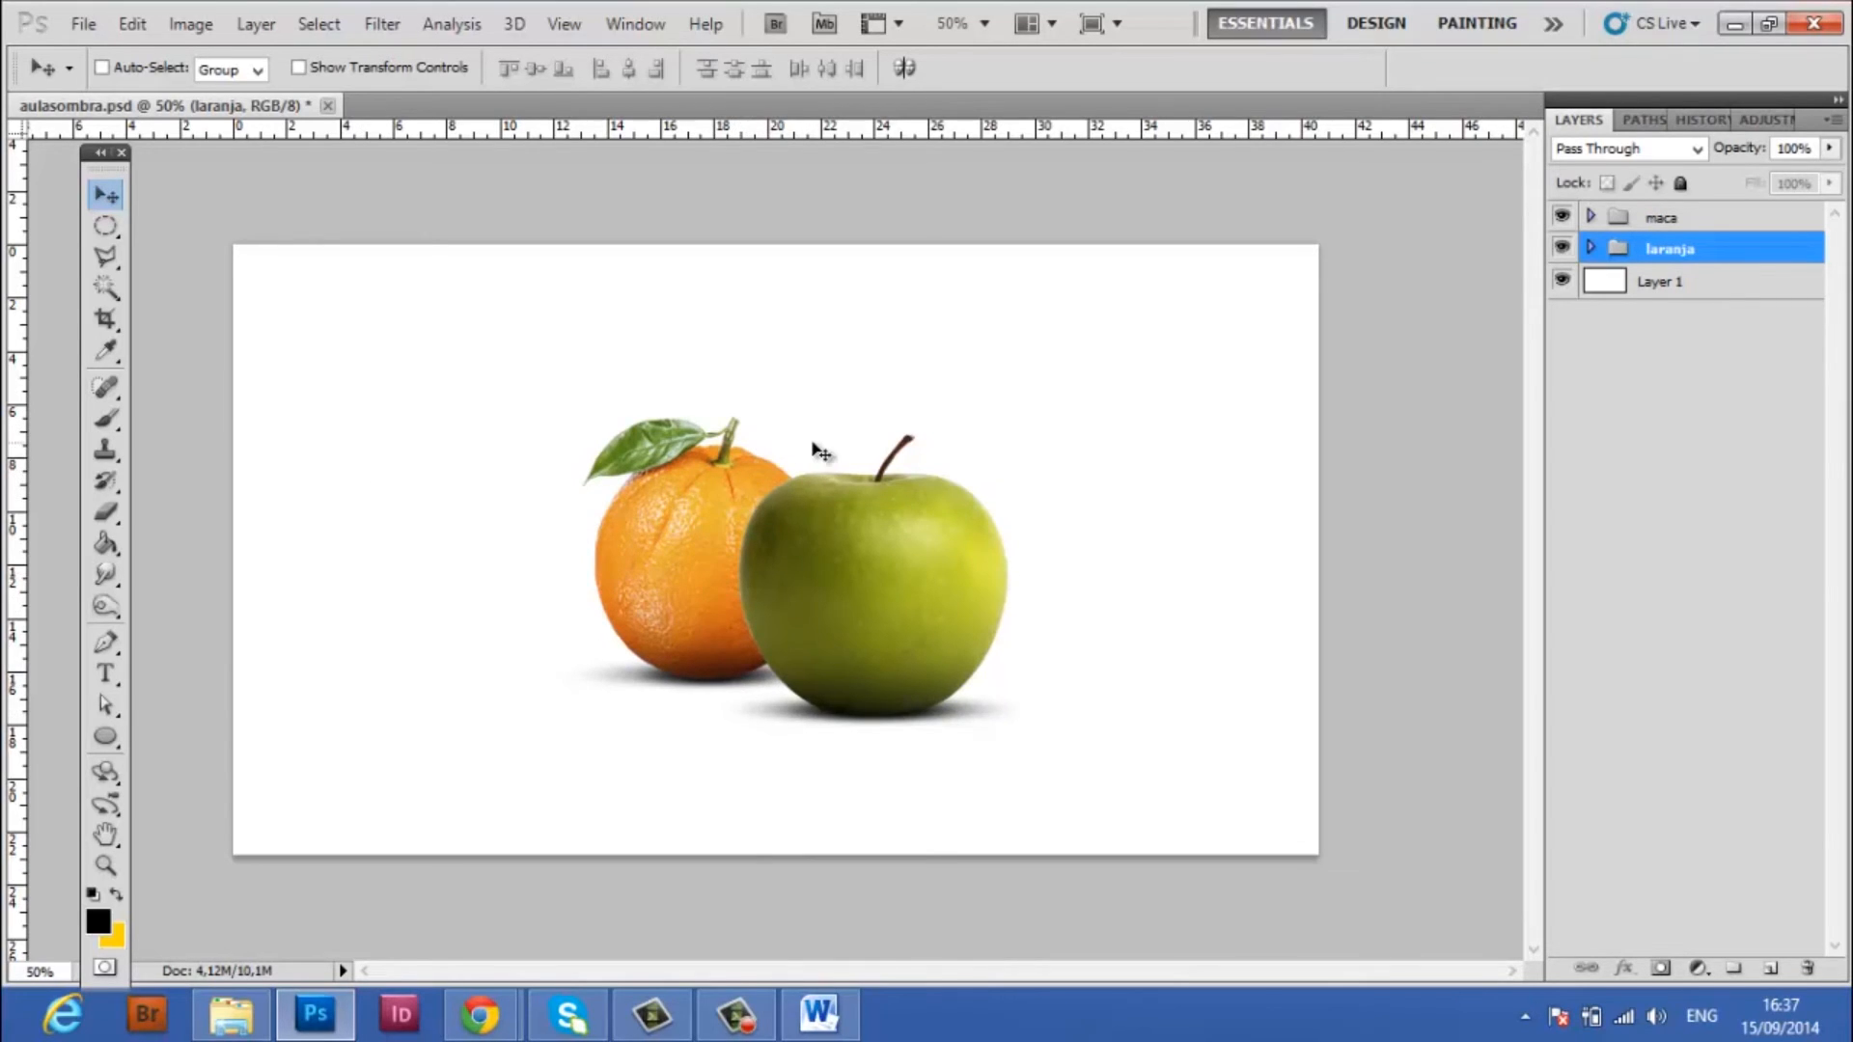
Expand the laranja group and toggle Layer 4 off and on to review the orange's base shading
click(1591, 249)
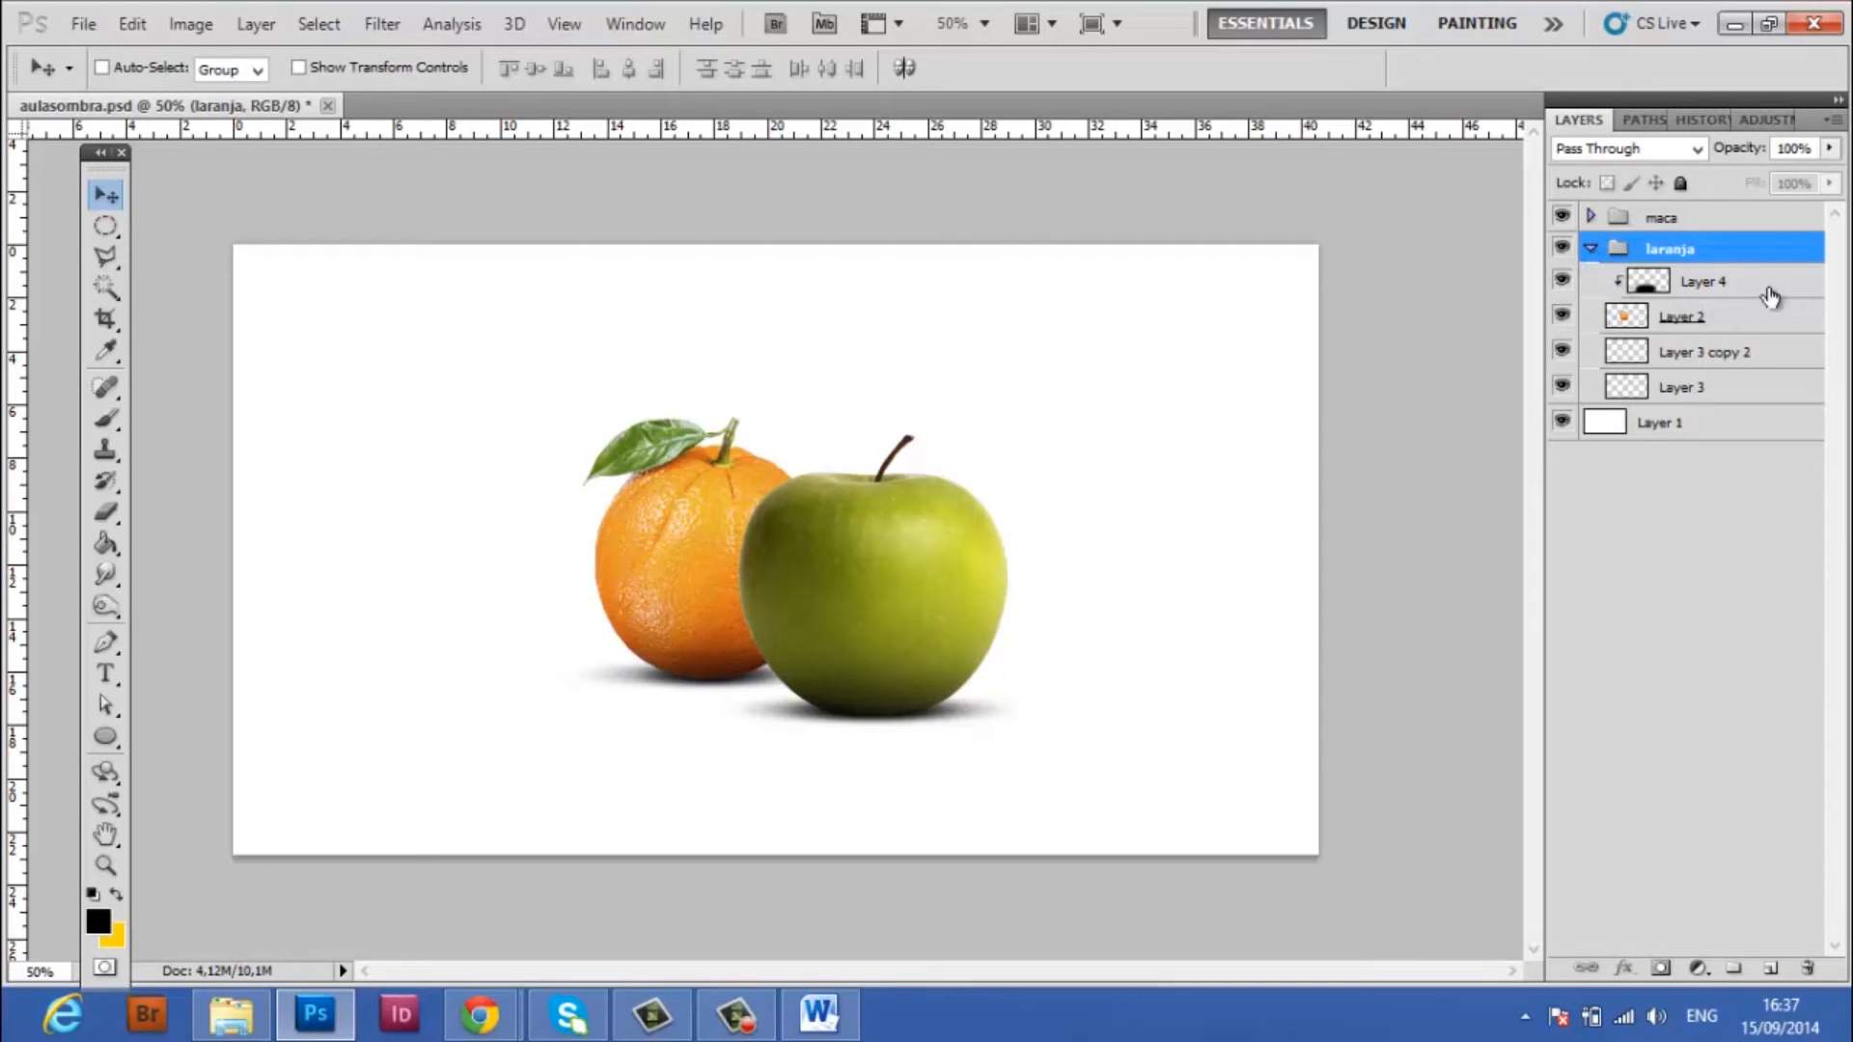
click(1562, 280)
click(1561, 281)
click(1562, 281)
click(1561, 282)
click(1560, 282)
click(1560, 281)
Add a new layer above Layer 4 in the laranja group and clip it to the orange
click(1716, 283)
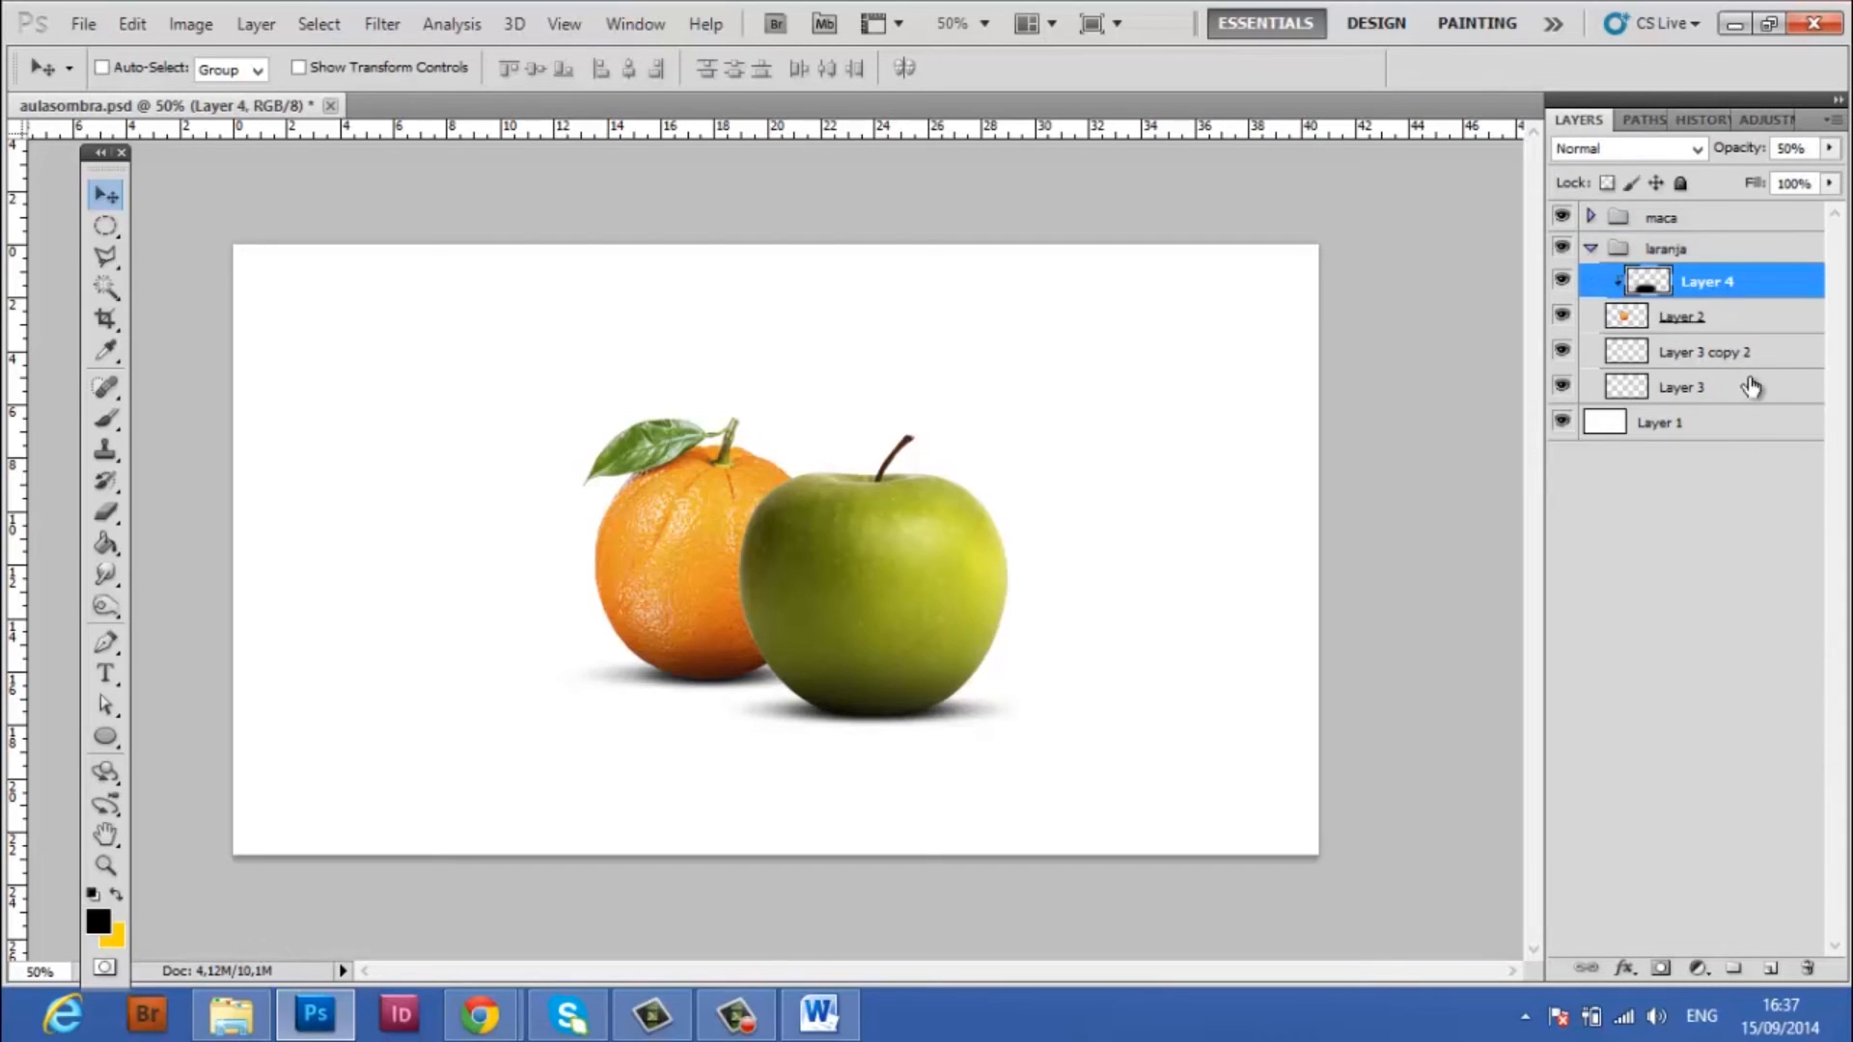
click(1772, 970)
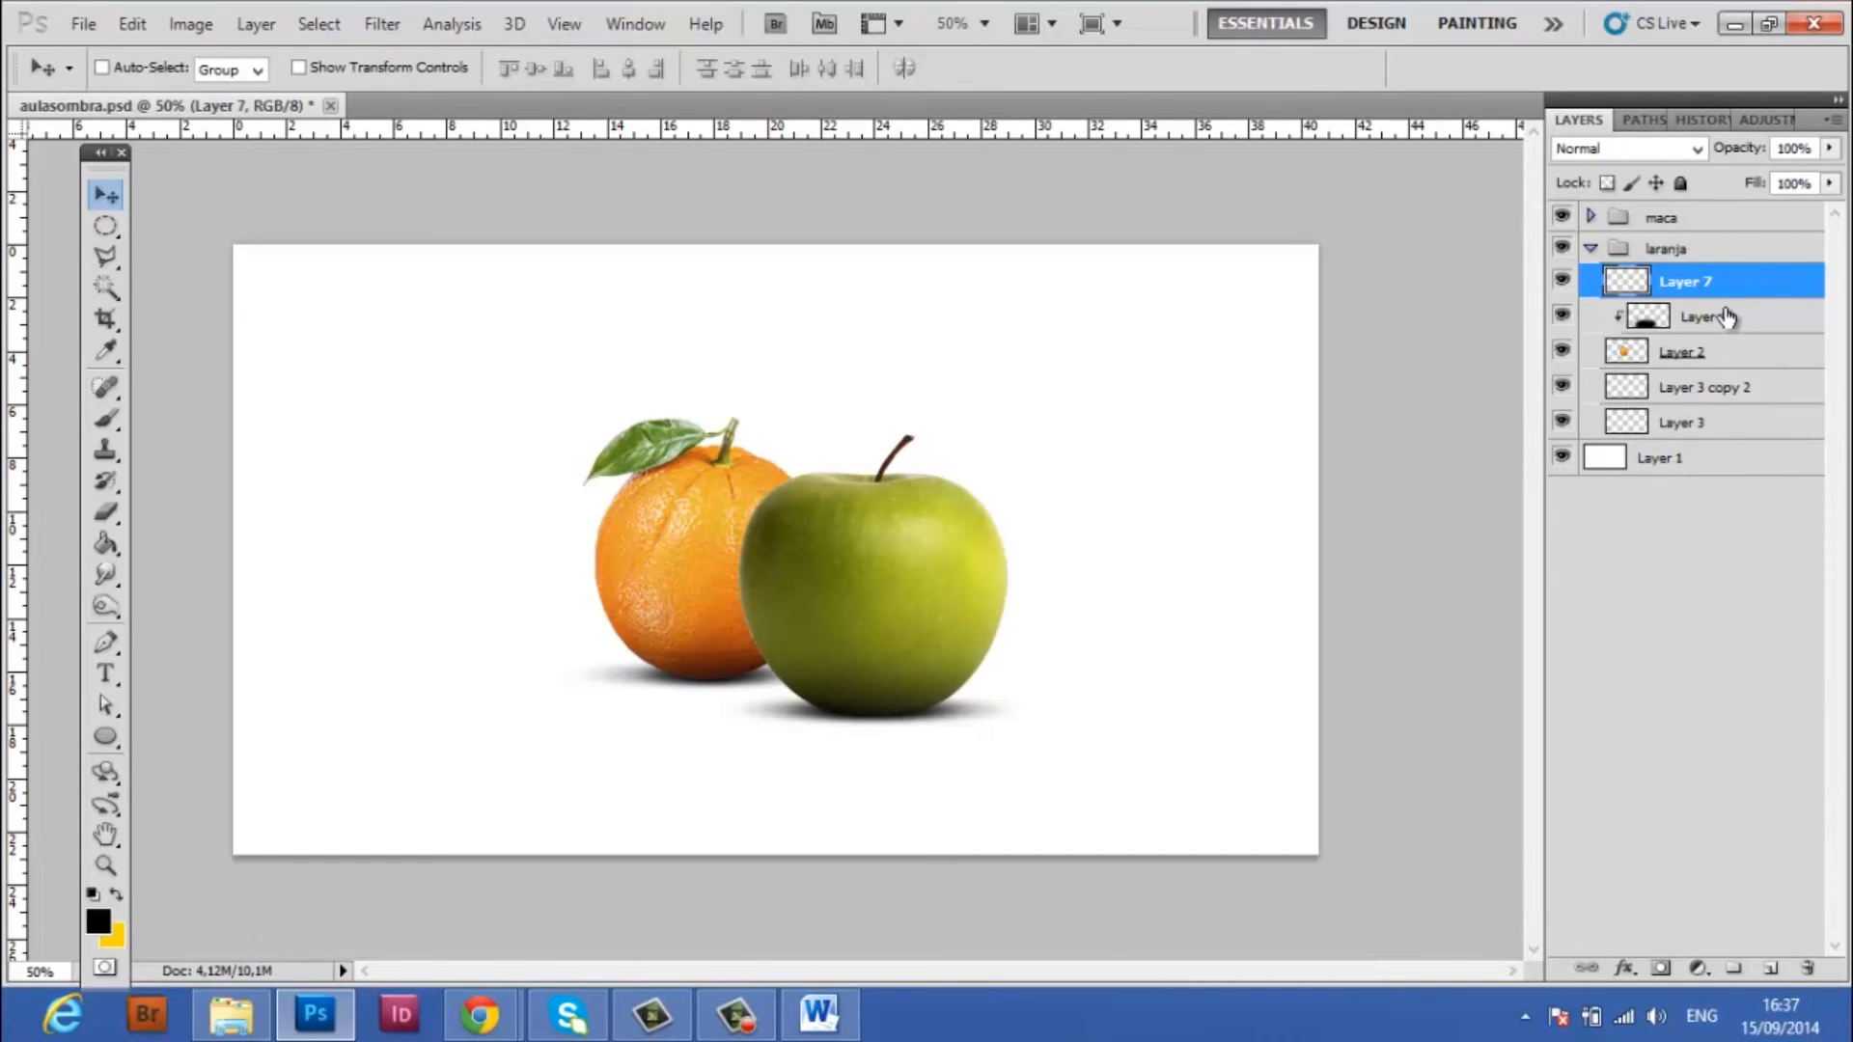
alt+click(1787, 297)
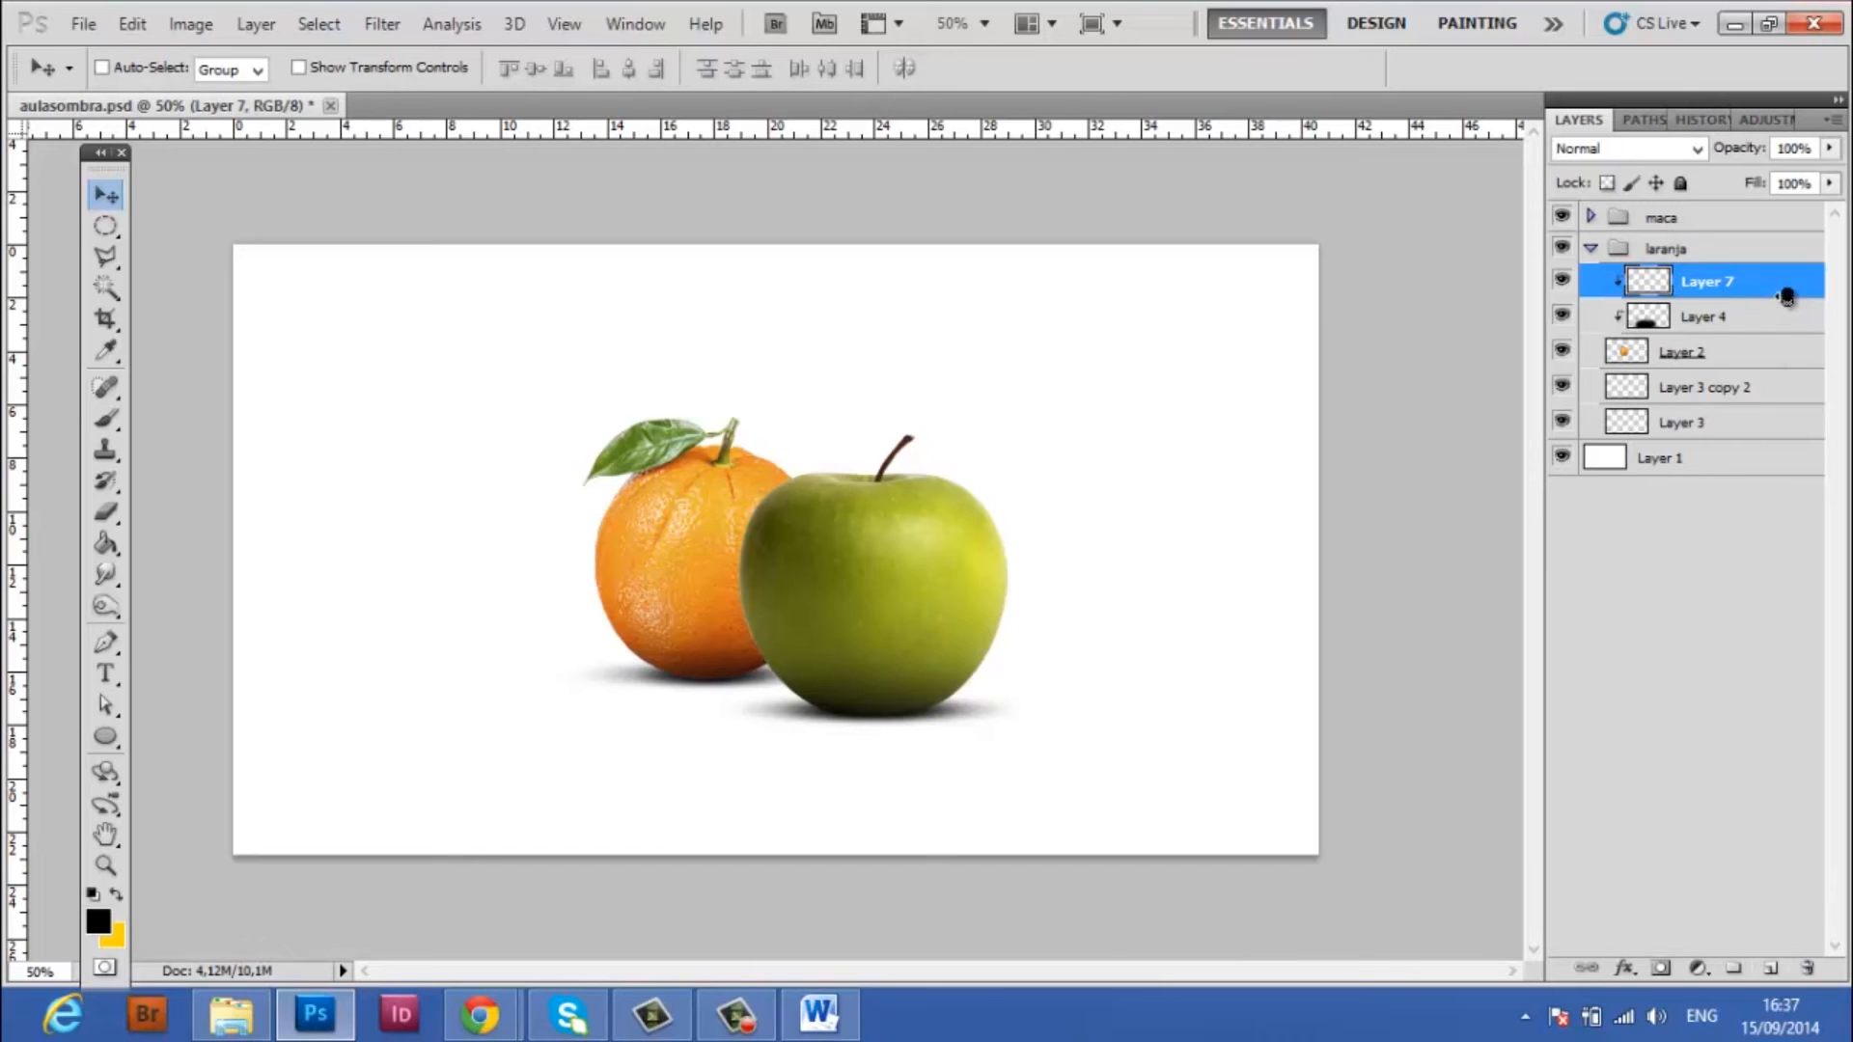
Paint the apple's soft black shadow onto the orange on Layer 7, dabbing a 400 px brush over the apple near the overlap
click(108, 418)
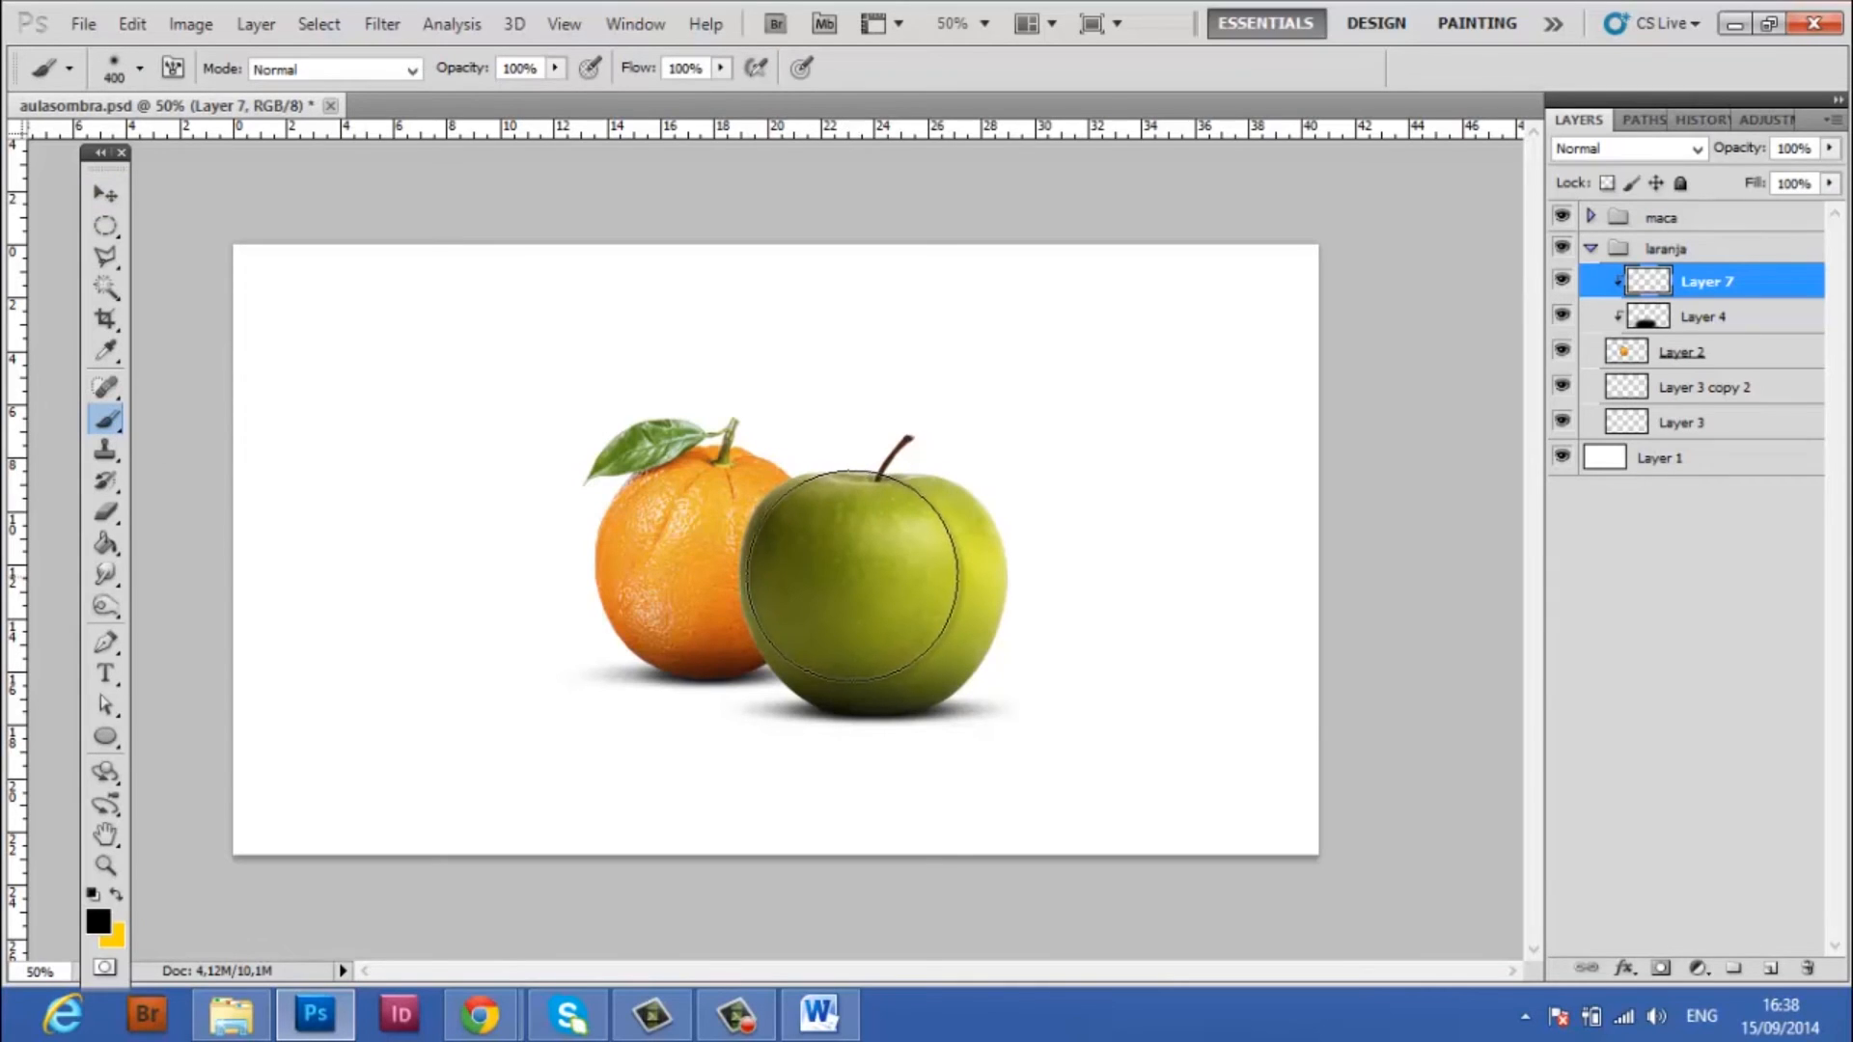
click(848, 575)
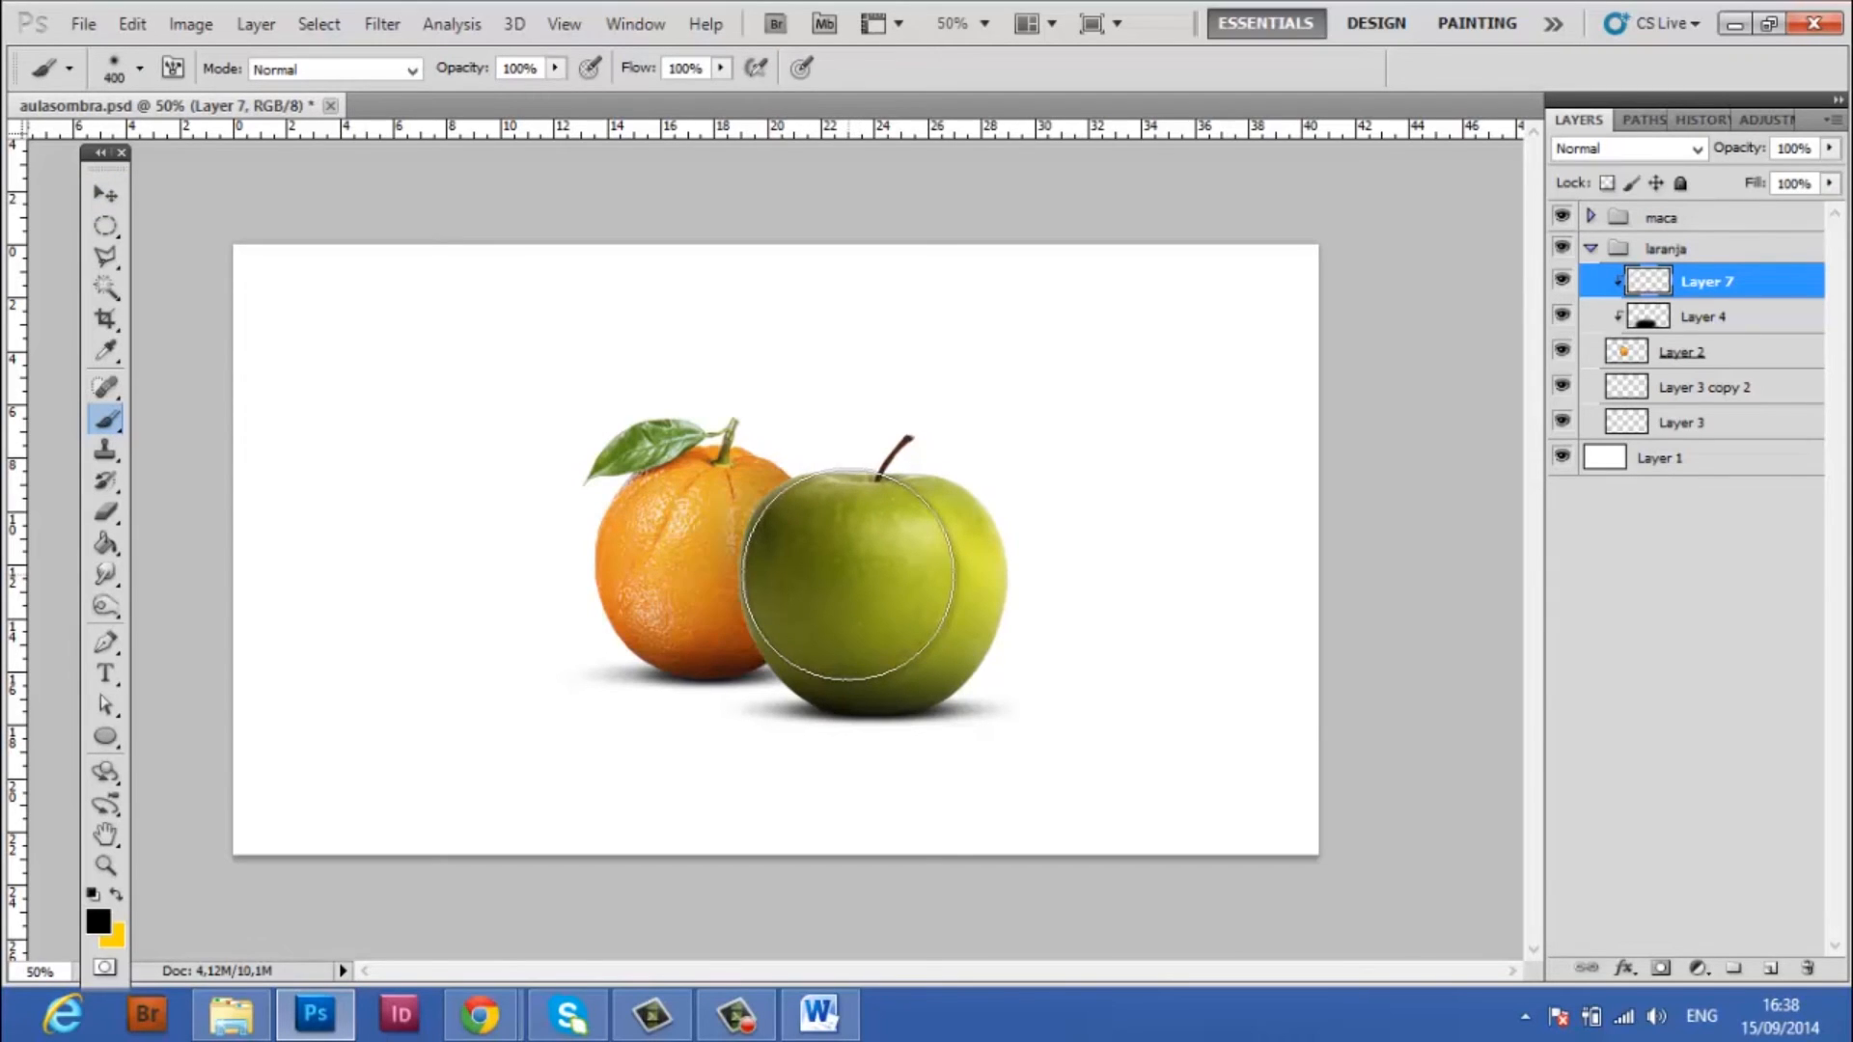
key(ctrl+z)
click(848, 574)
click(847, 574)
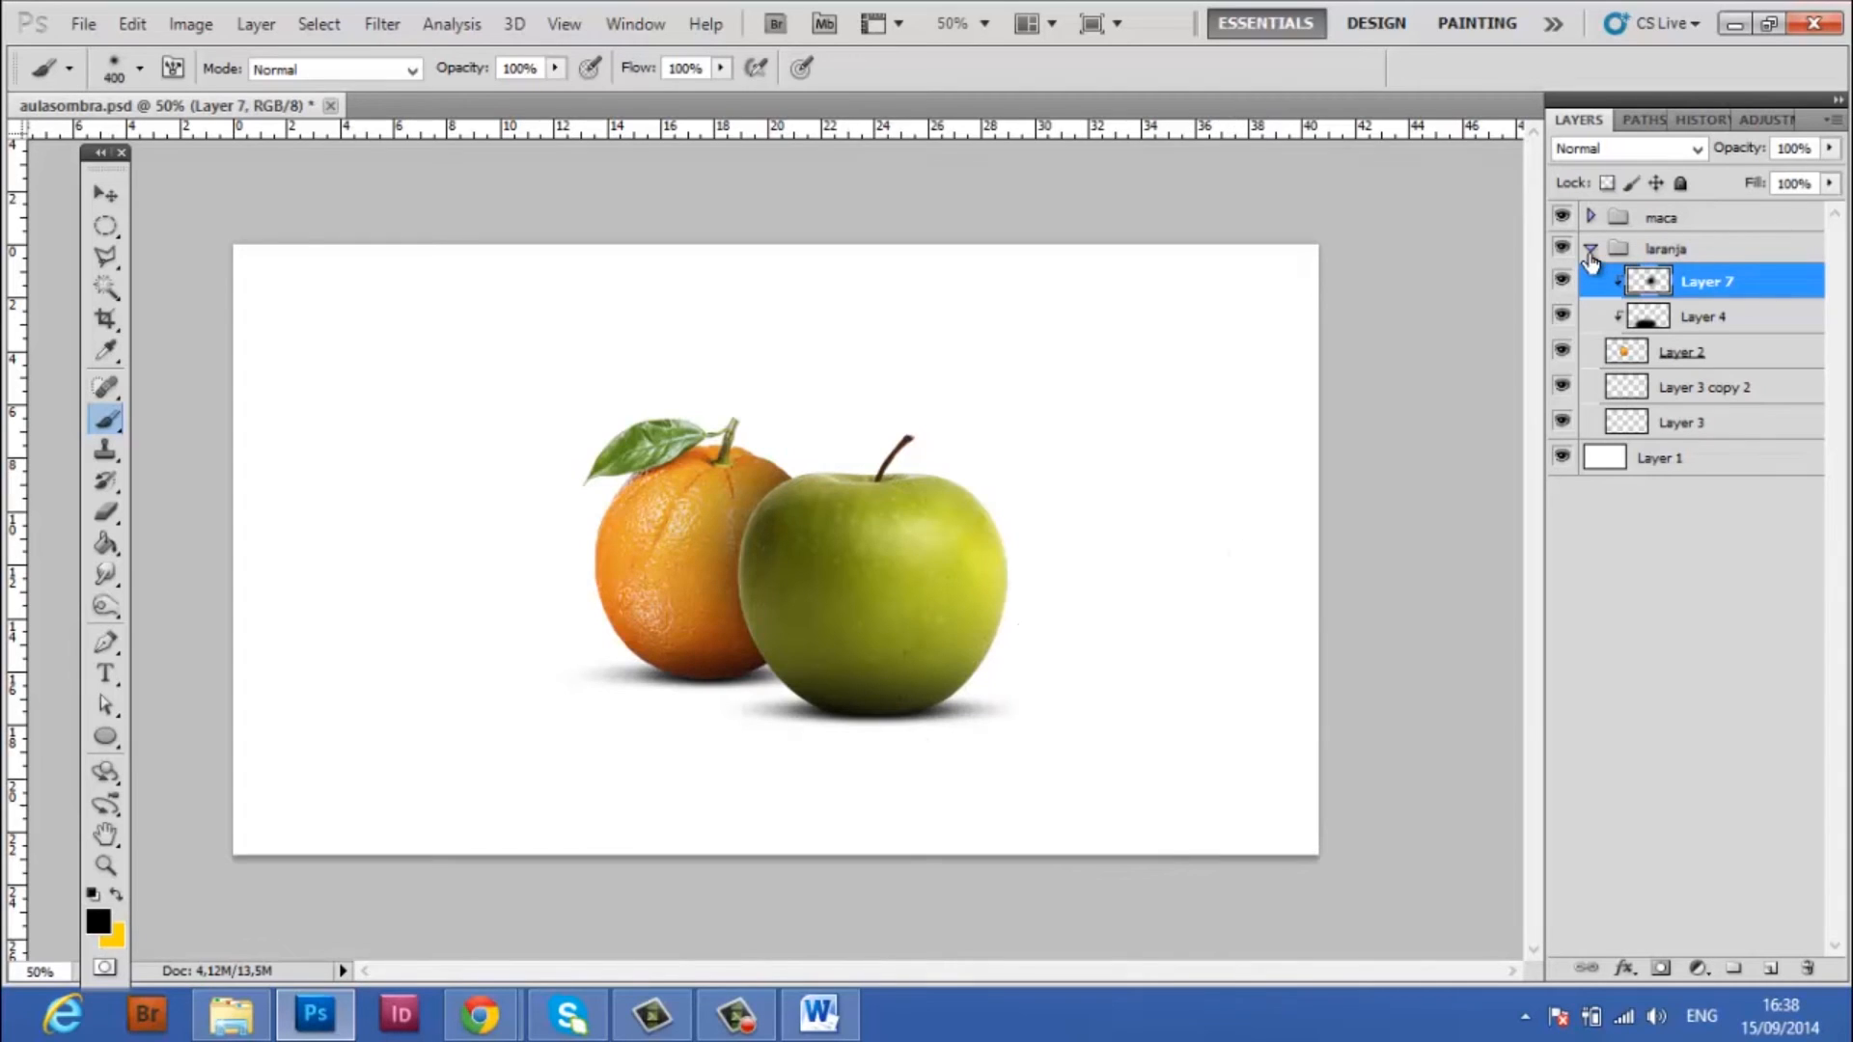
Toggle Layer 7 off and on to compare the orange with and without the apple's cast shadow
click(1564, 280)
click(1563, 281)
click(1563, 281)
click(1564, 281)
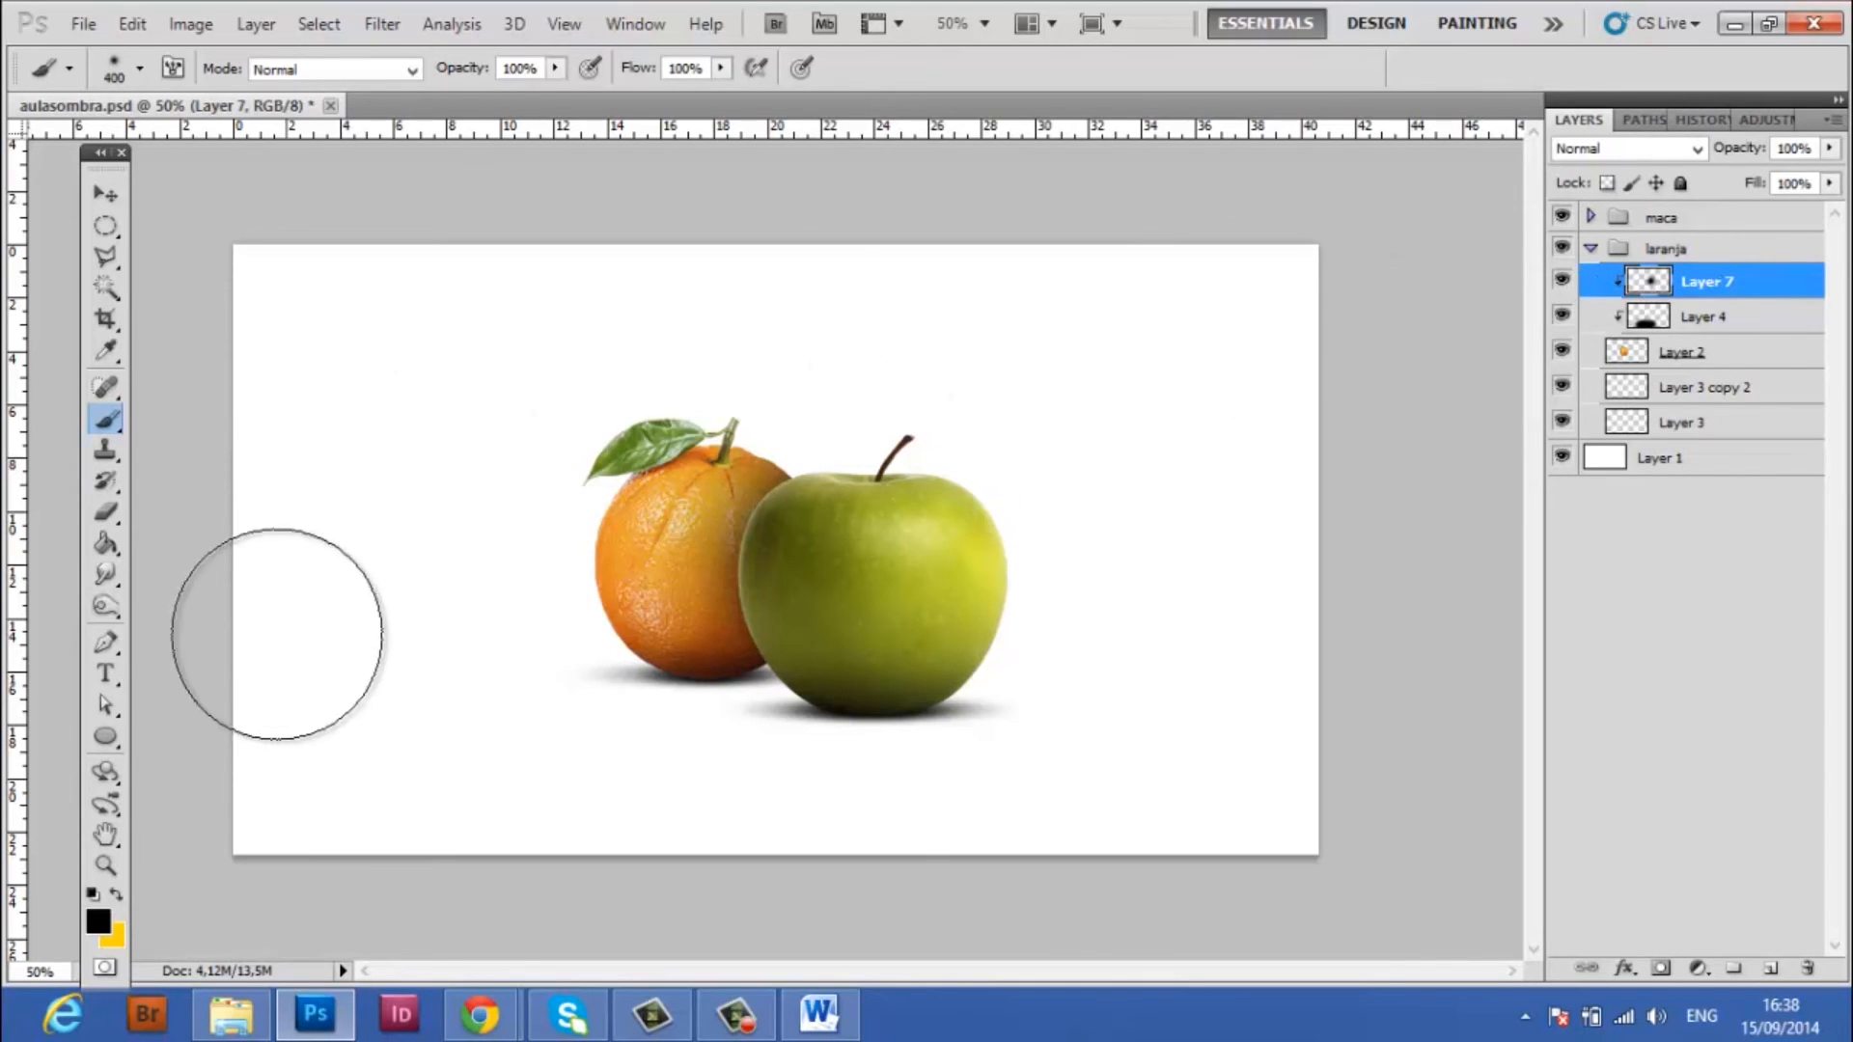
click(108, 606)
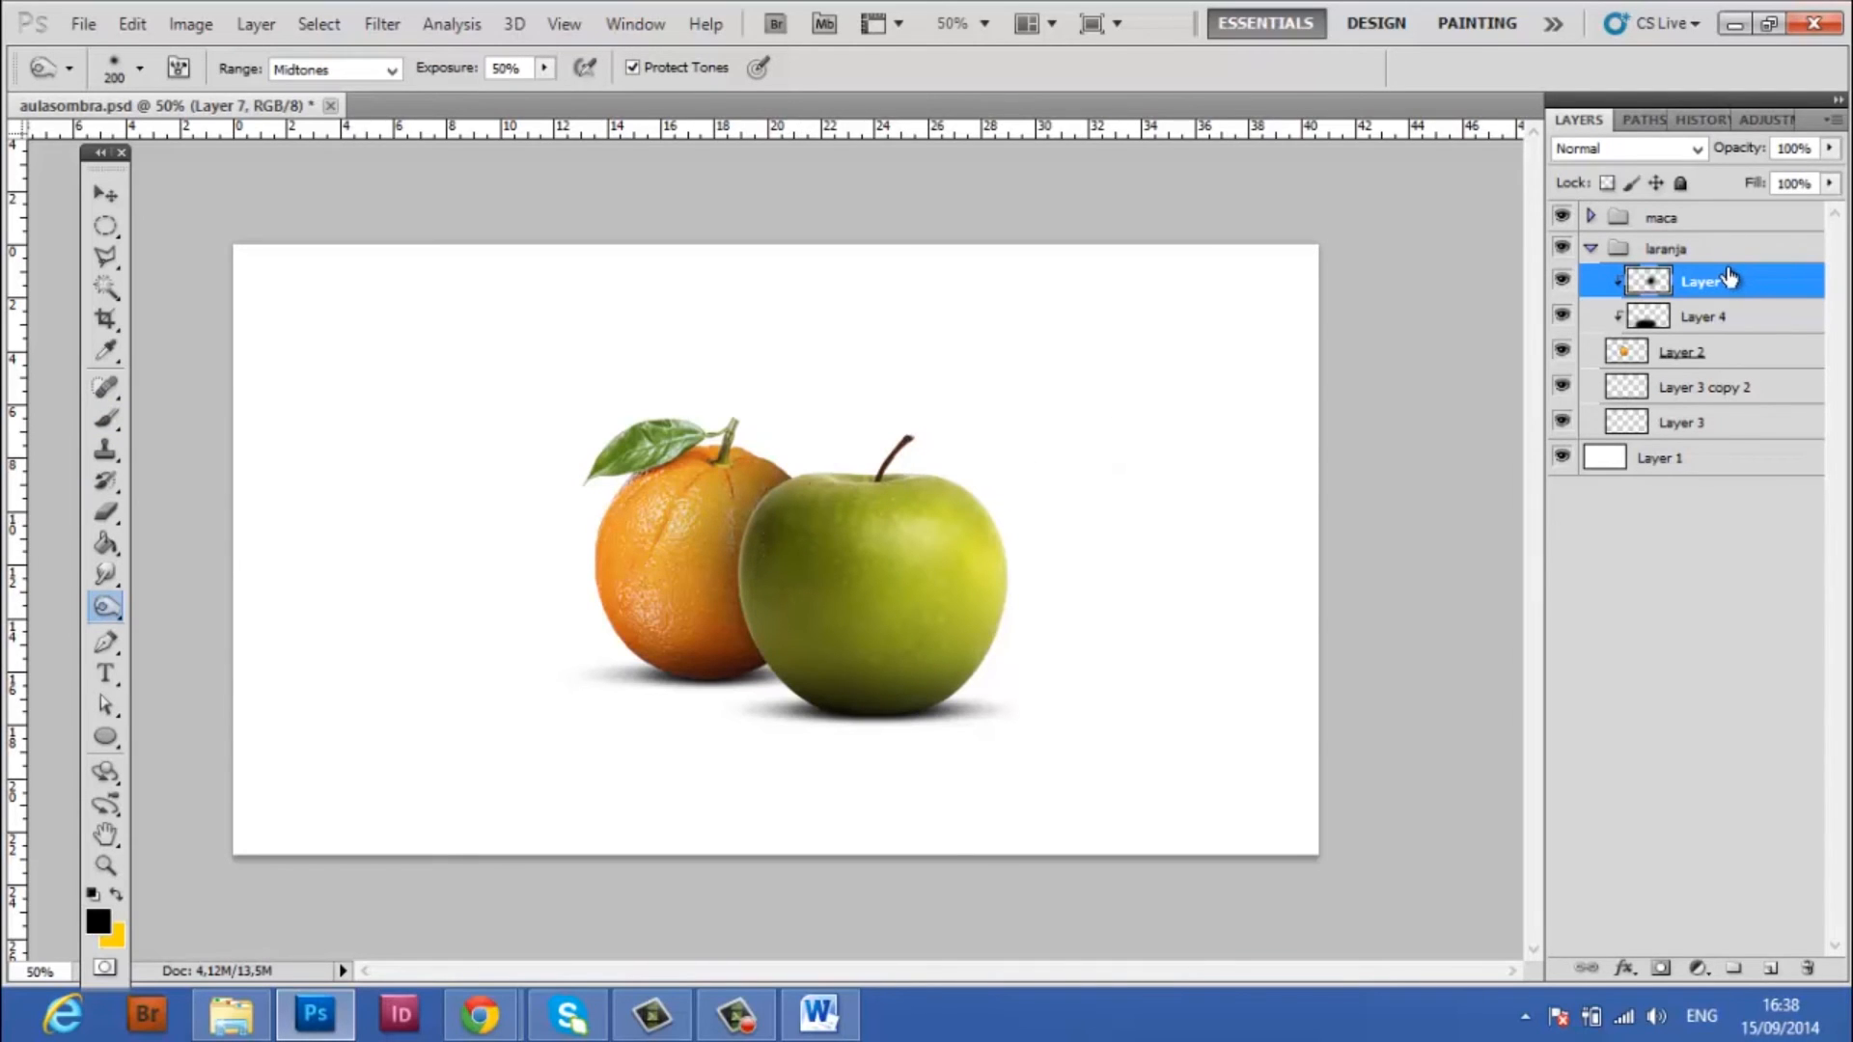
click(103, 516)
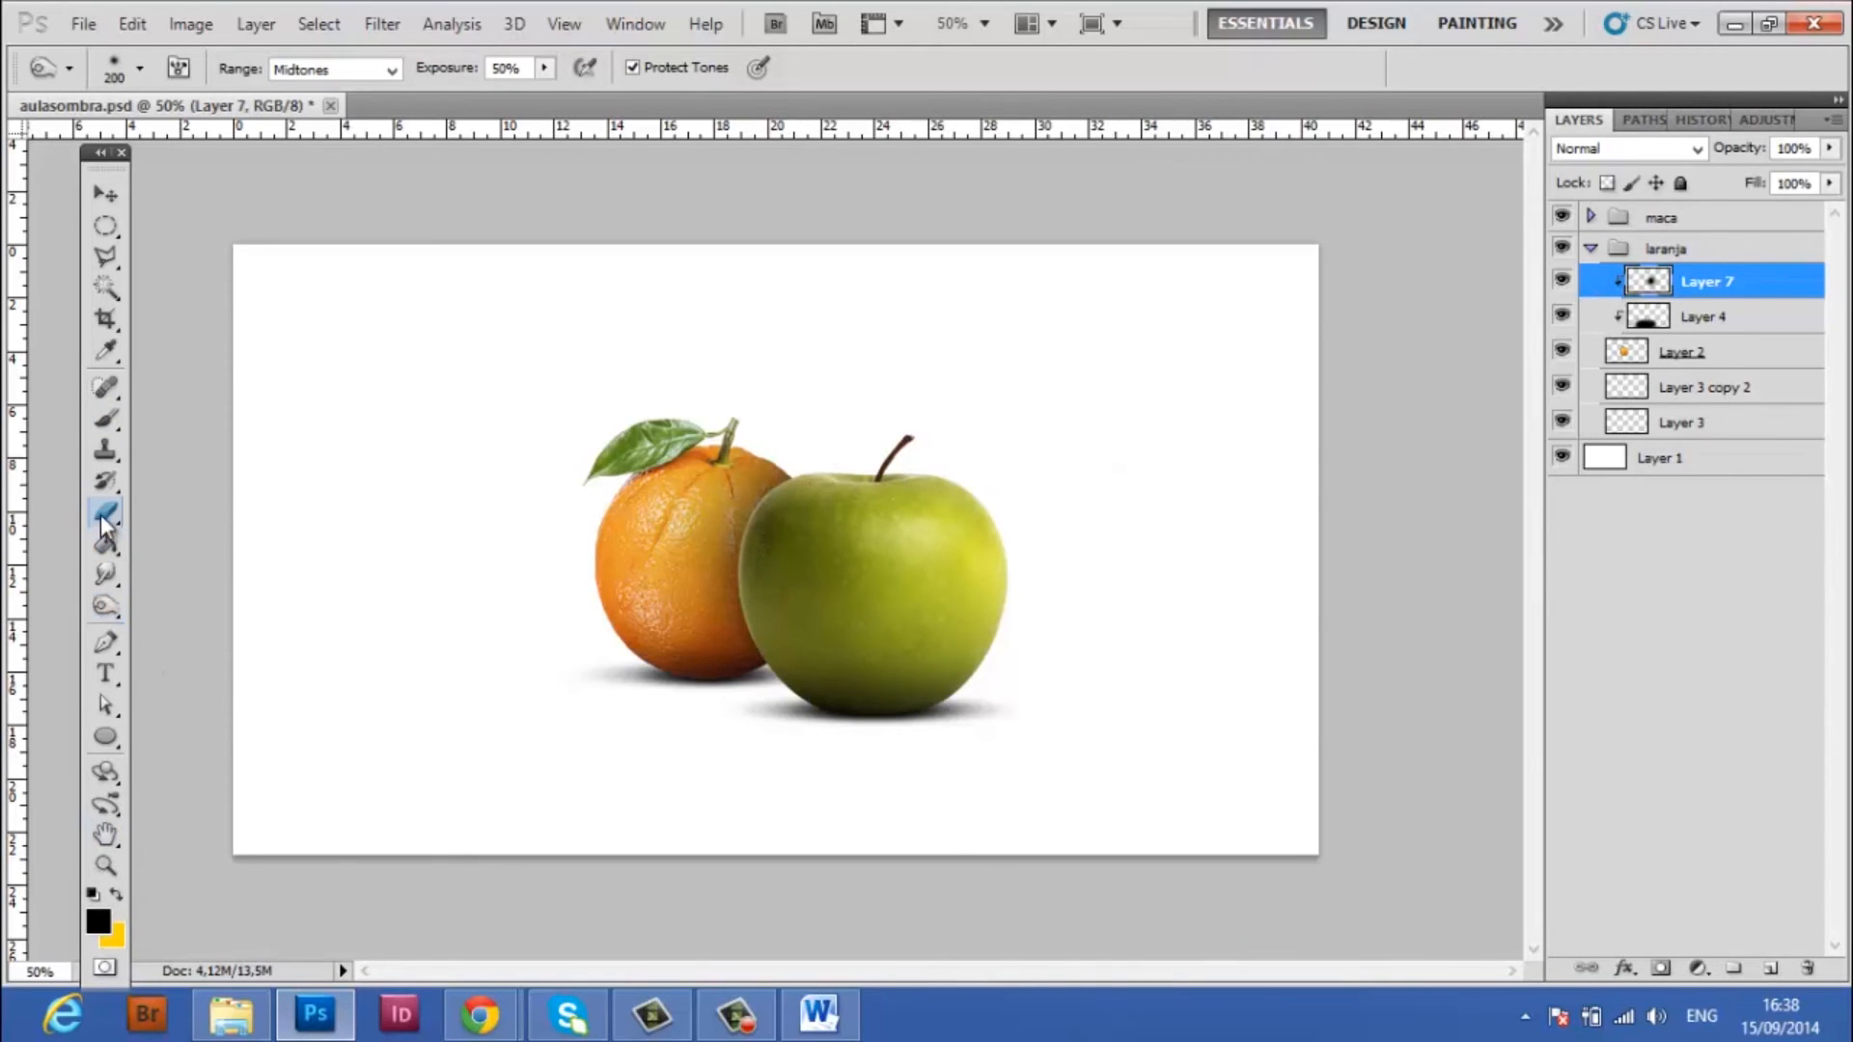
click(1563, 281)
click(1562, 281)
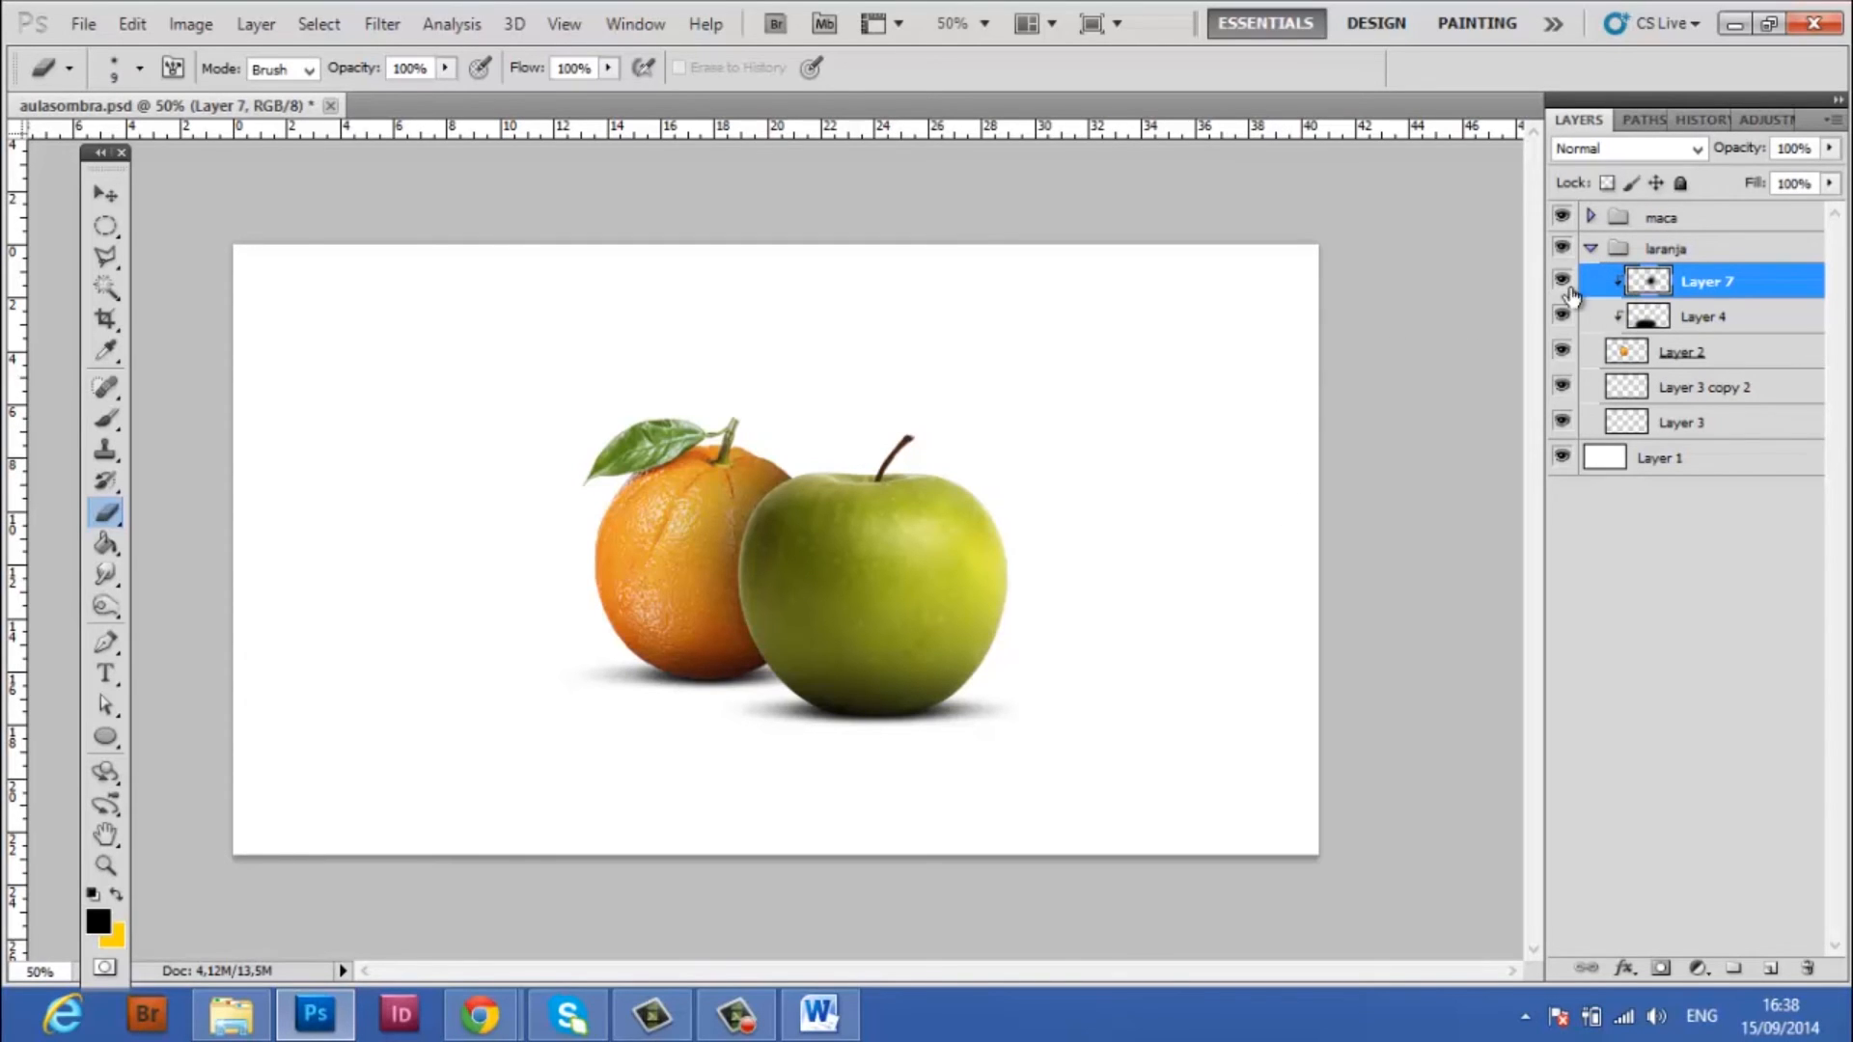
Collapse the laranja group, expand the maca group, and add a new layer above Layer 6 clipped to the apple
click(1591, 251)
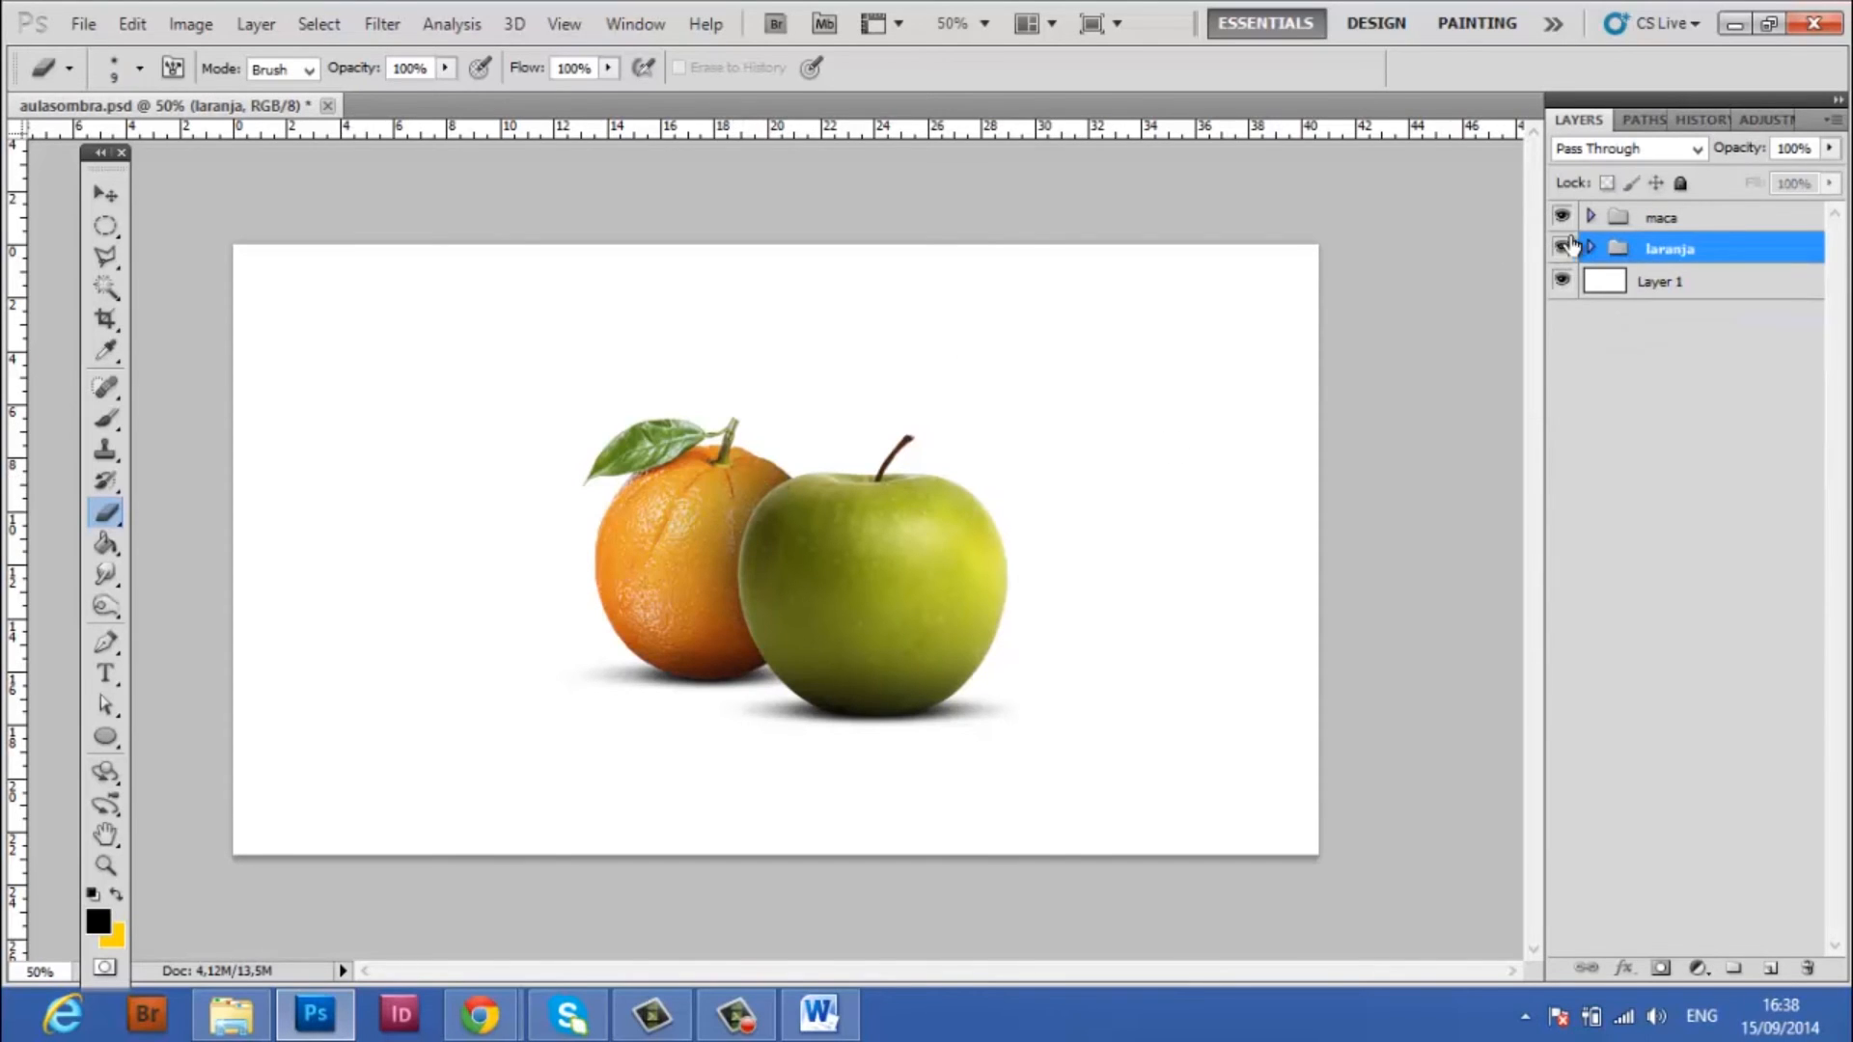
click(1589, 218)
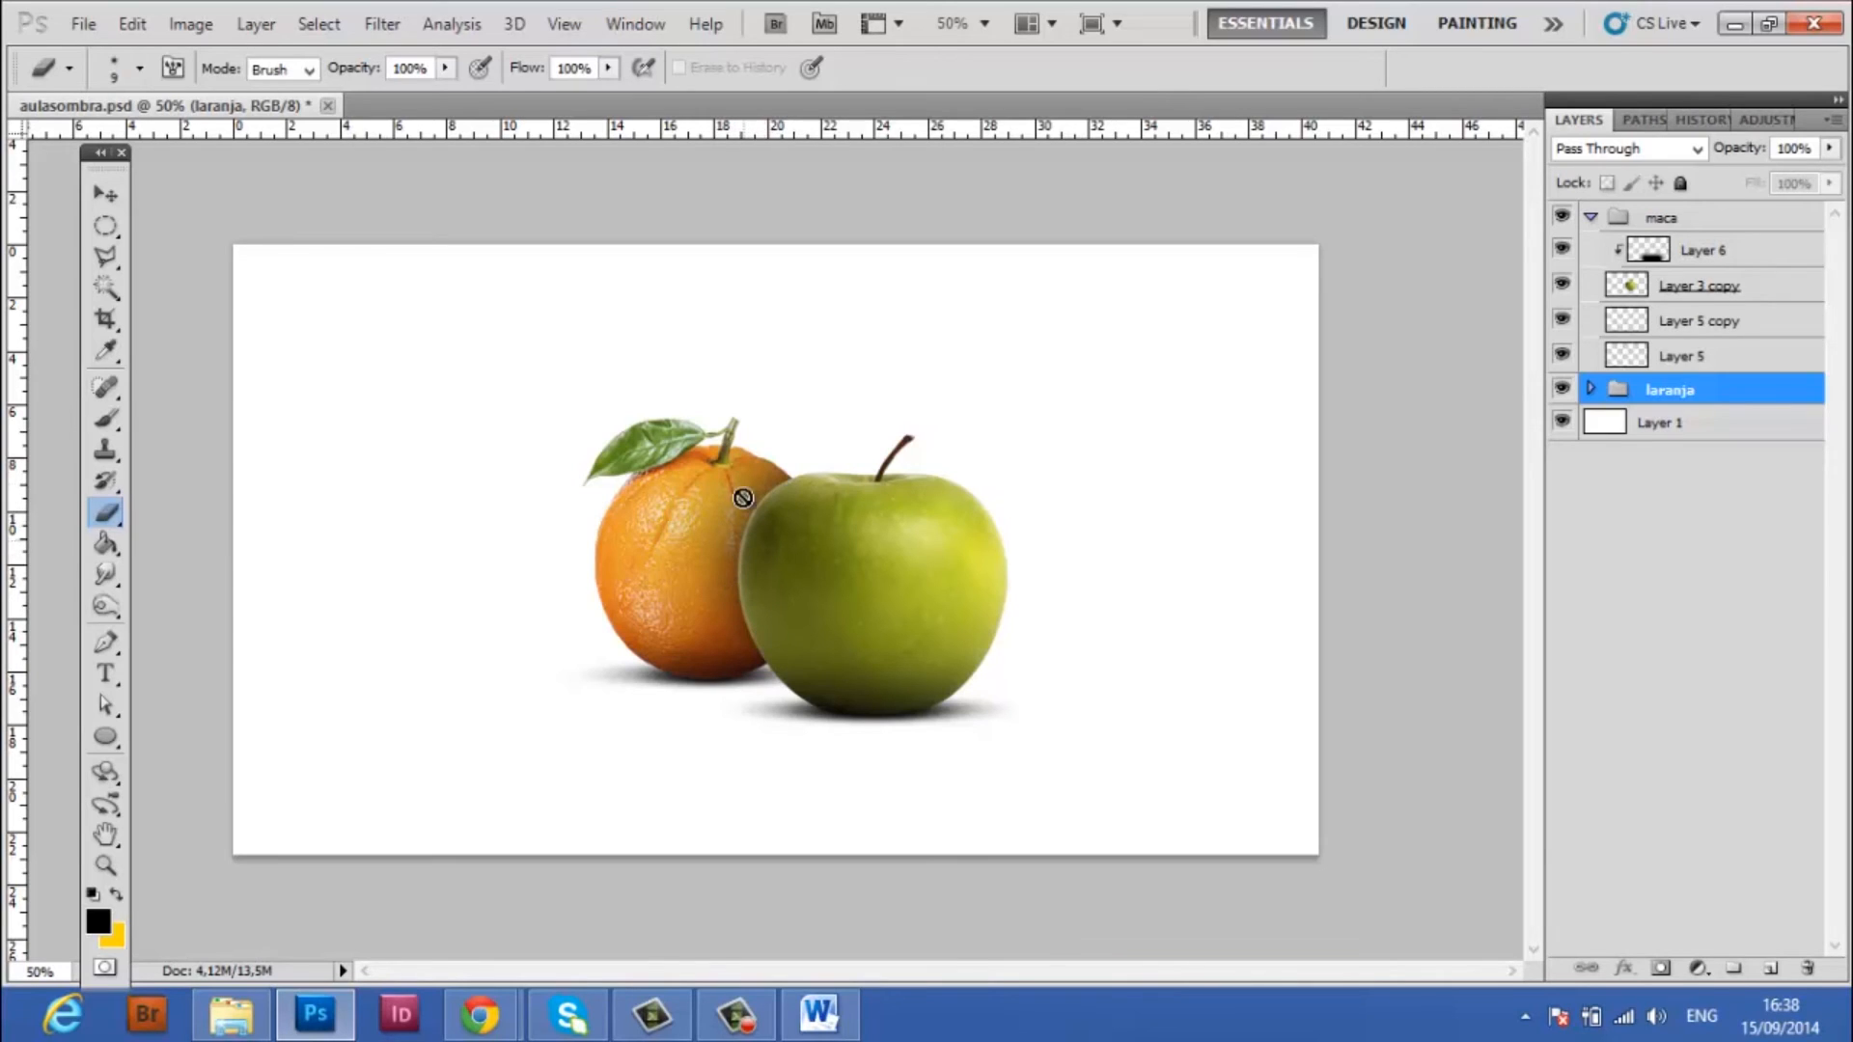
key(v)
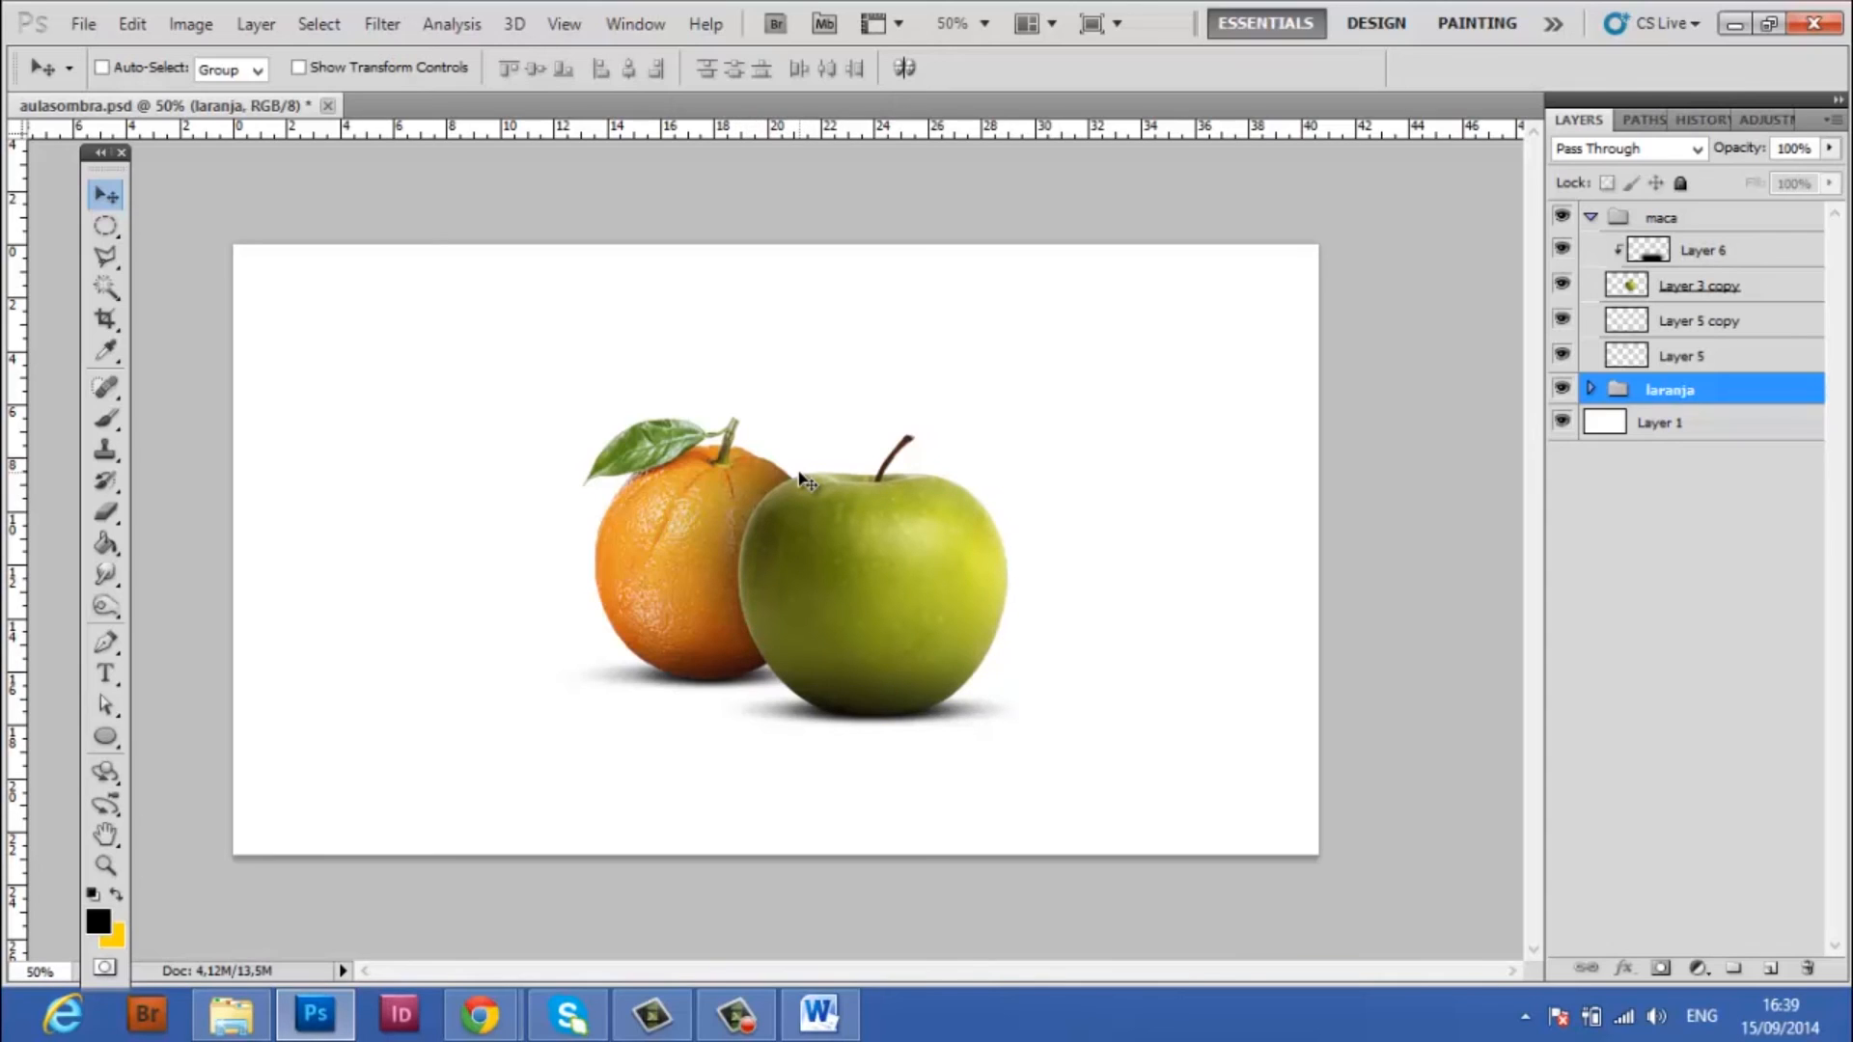
click(1718, 254)
click(1774, 969)
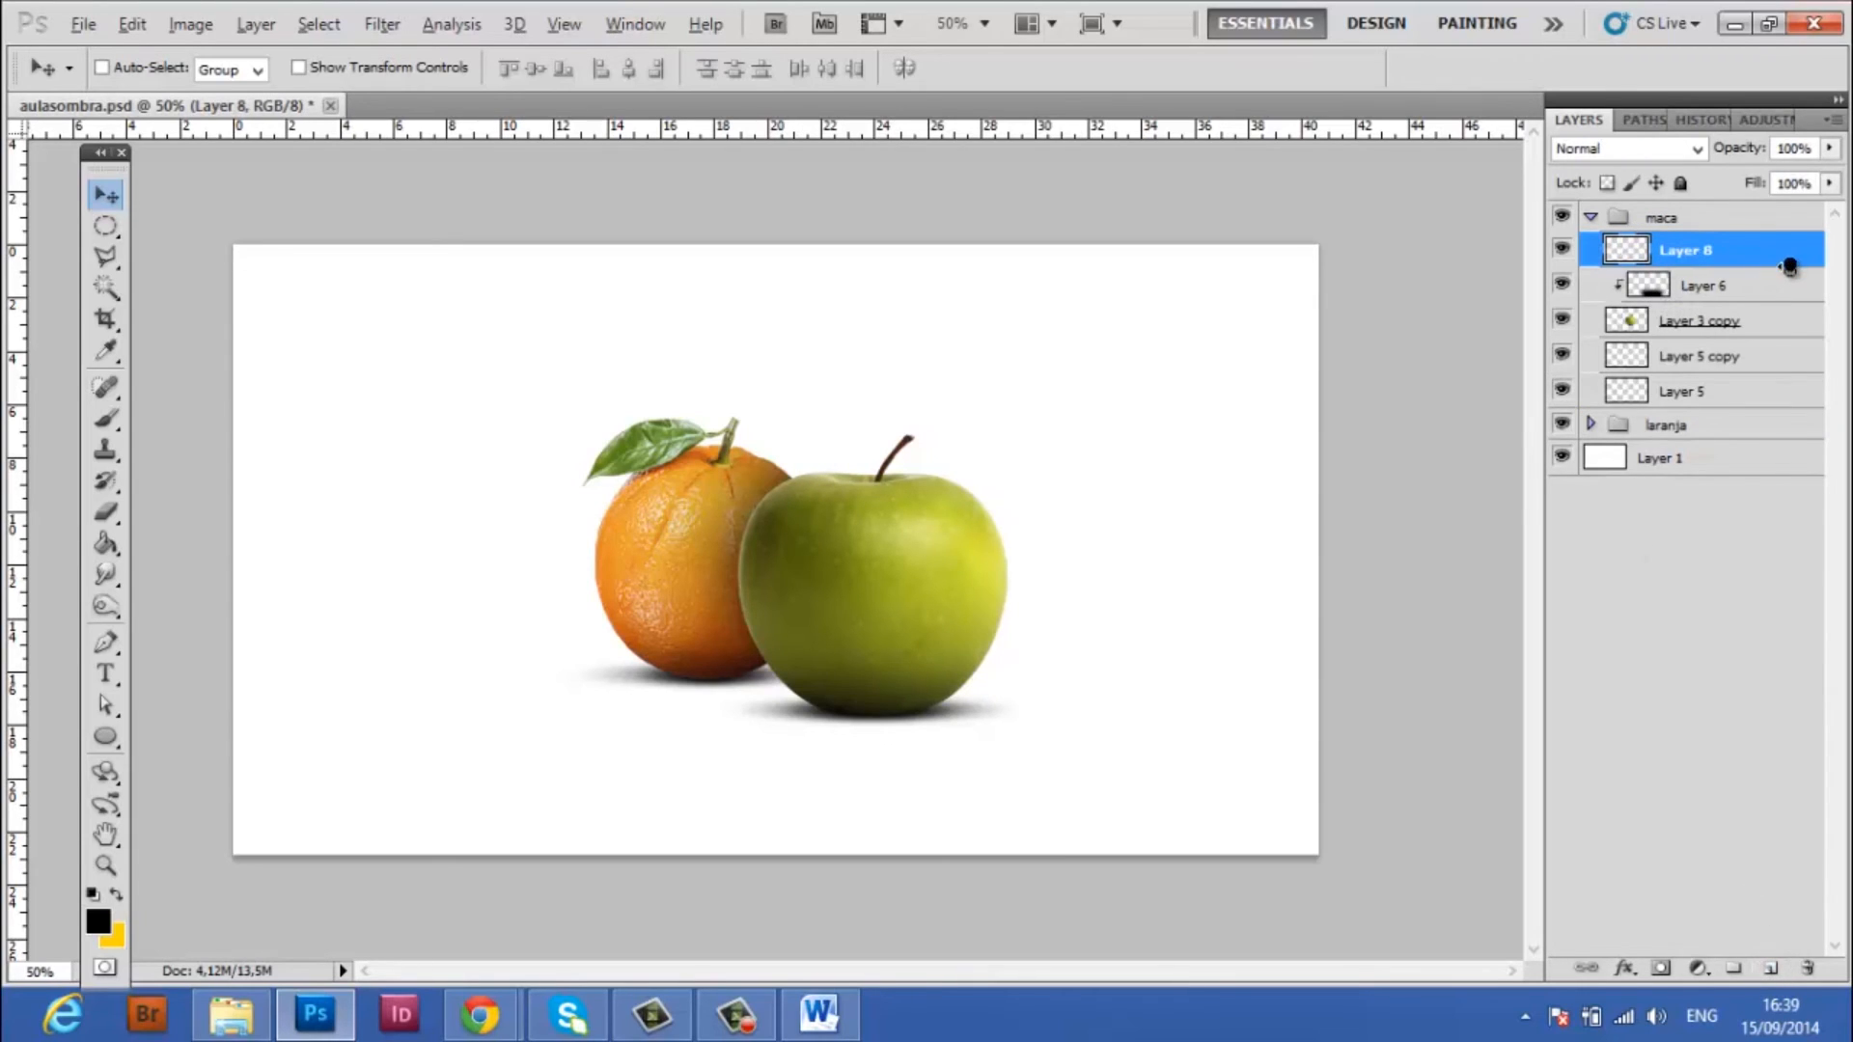
alt+click(1789, 268)
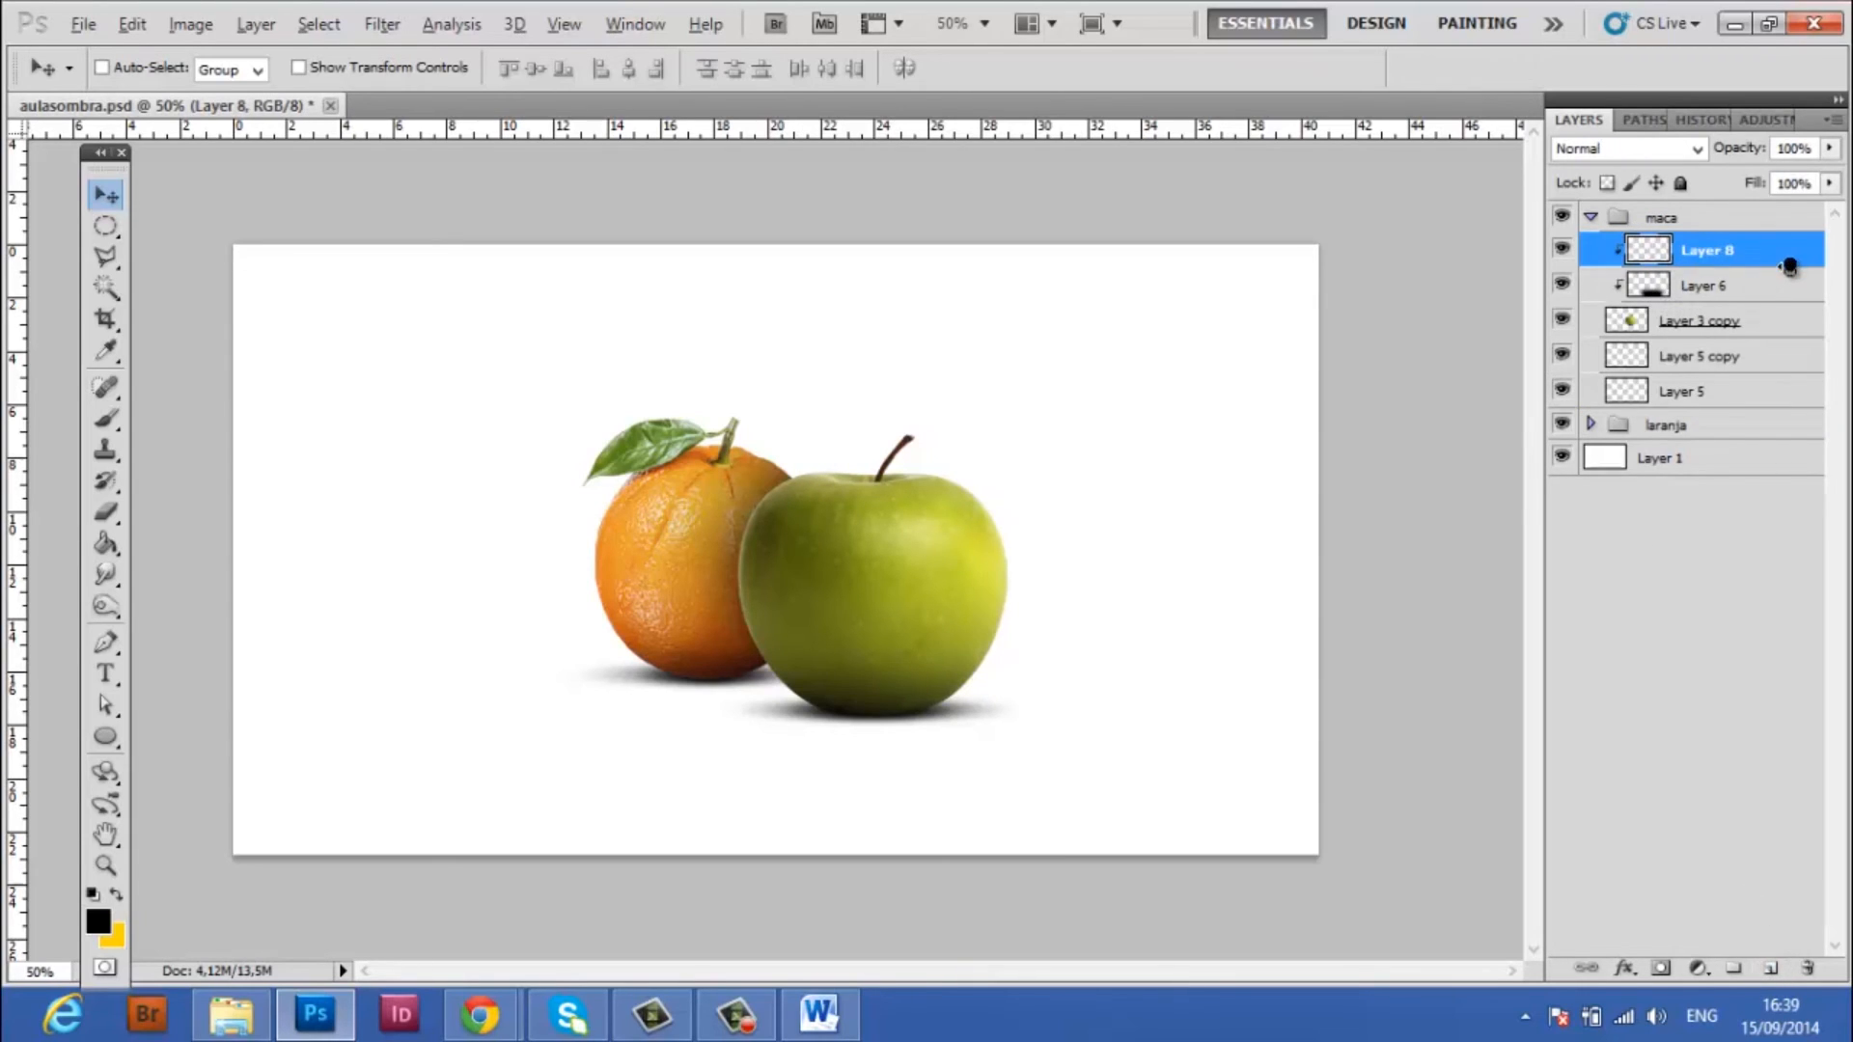
Paint the orange's soft black shadow down the apple's edge at the overlap on Layer 8, using a 150 px brush, then enlarge it to 250 px
click(108, 419)
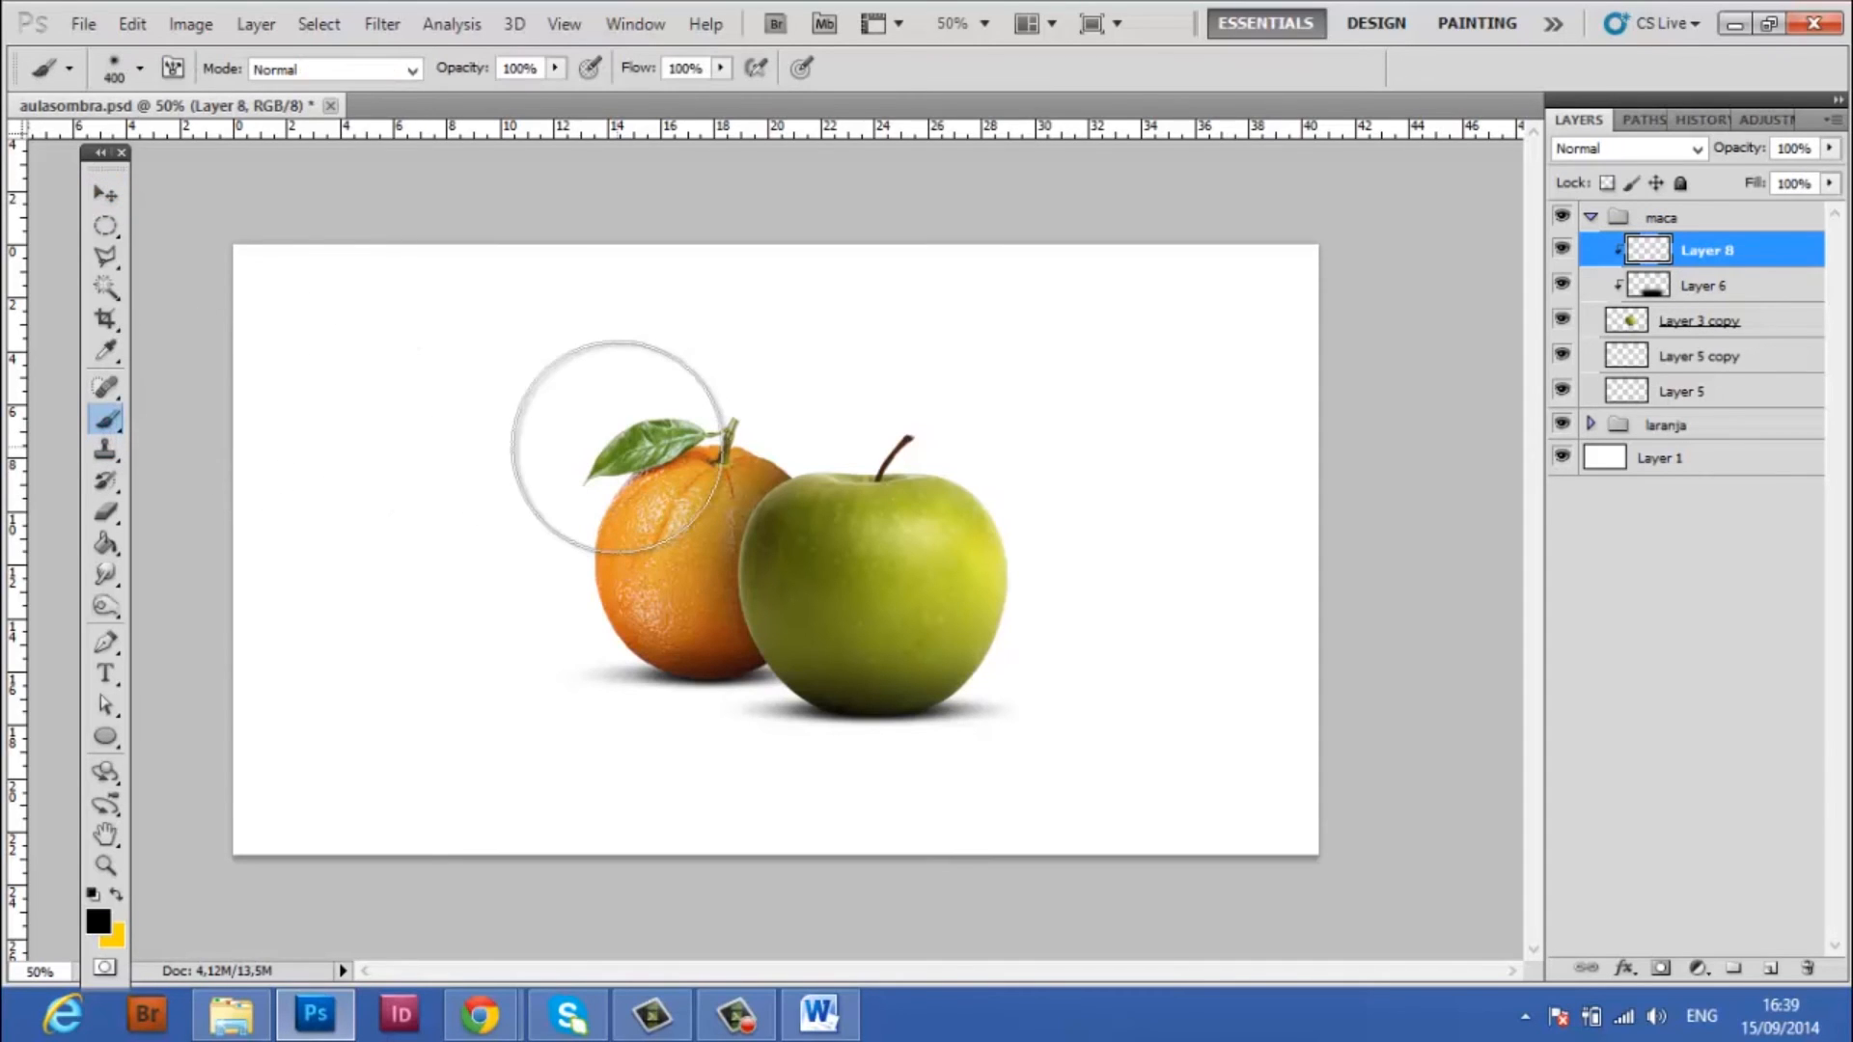
key(bracketleft)
key(bracketleft)
key(bracketleft)
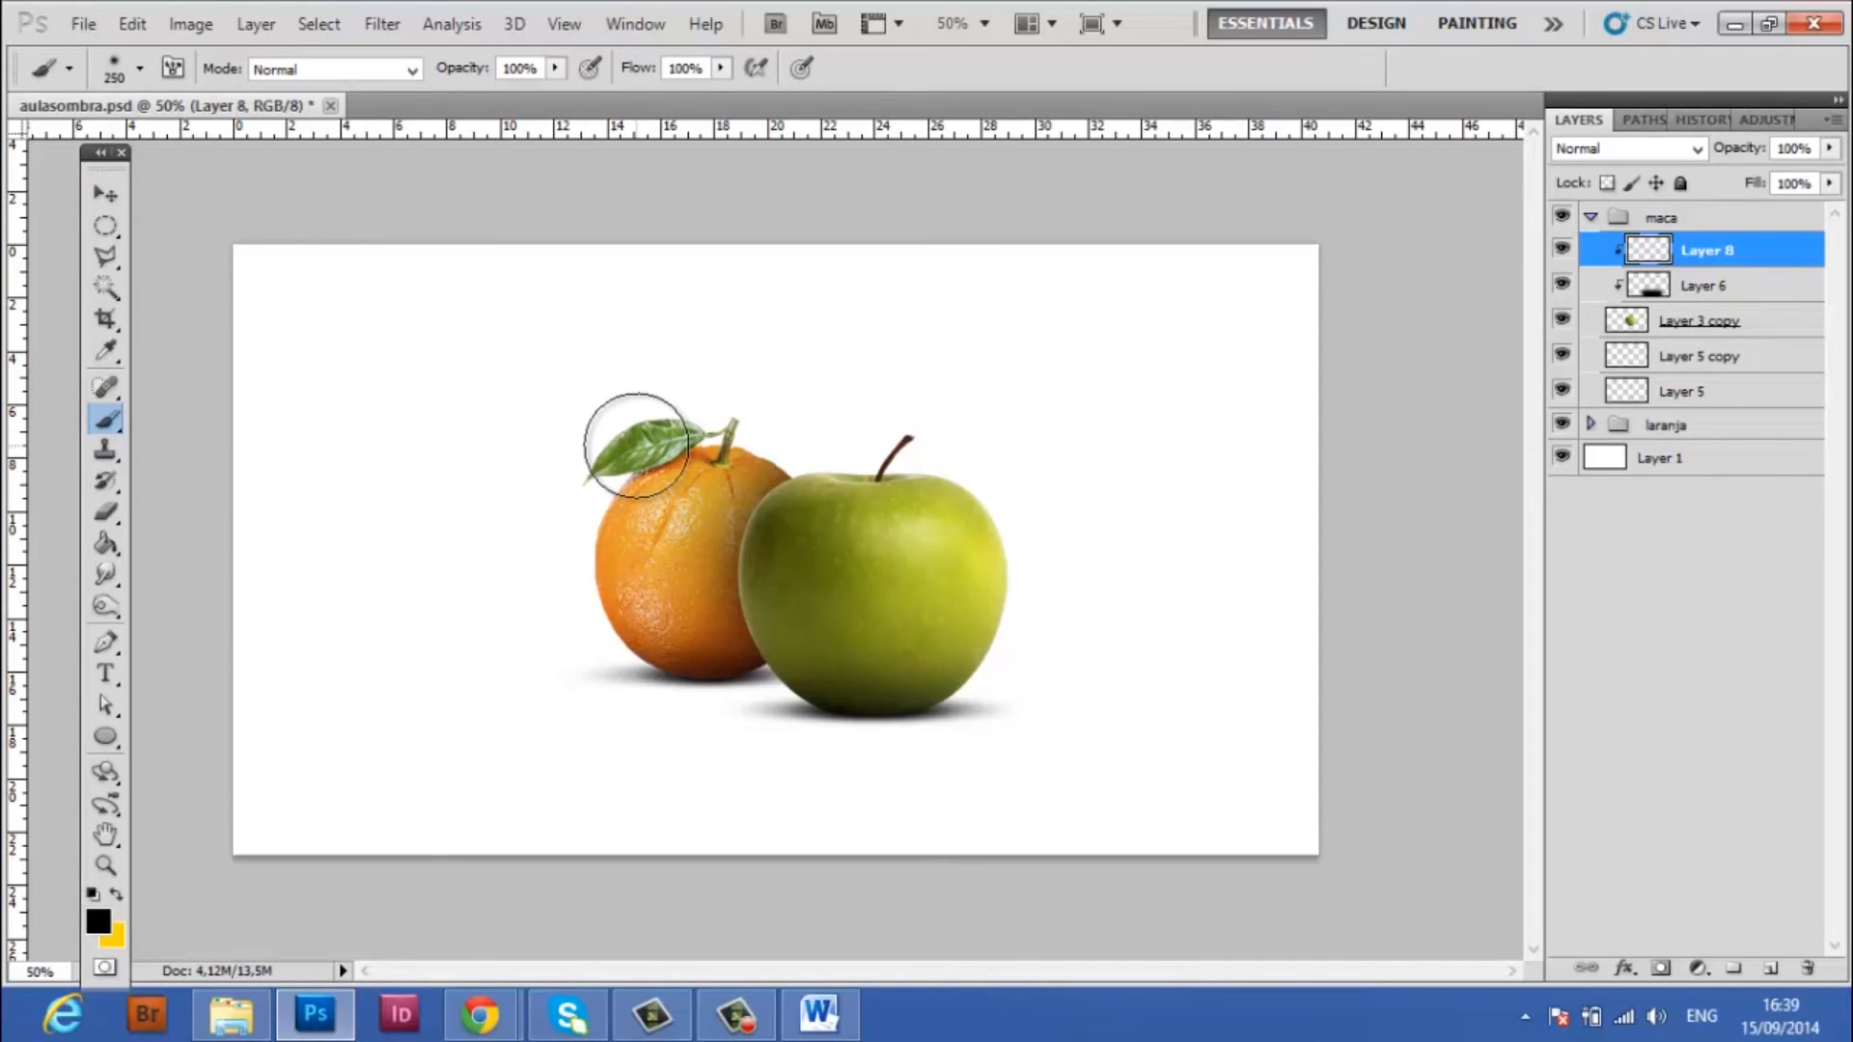
key(bracketleft)
key(bracketleft)
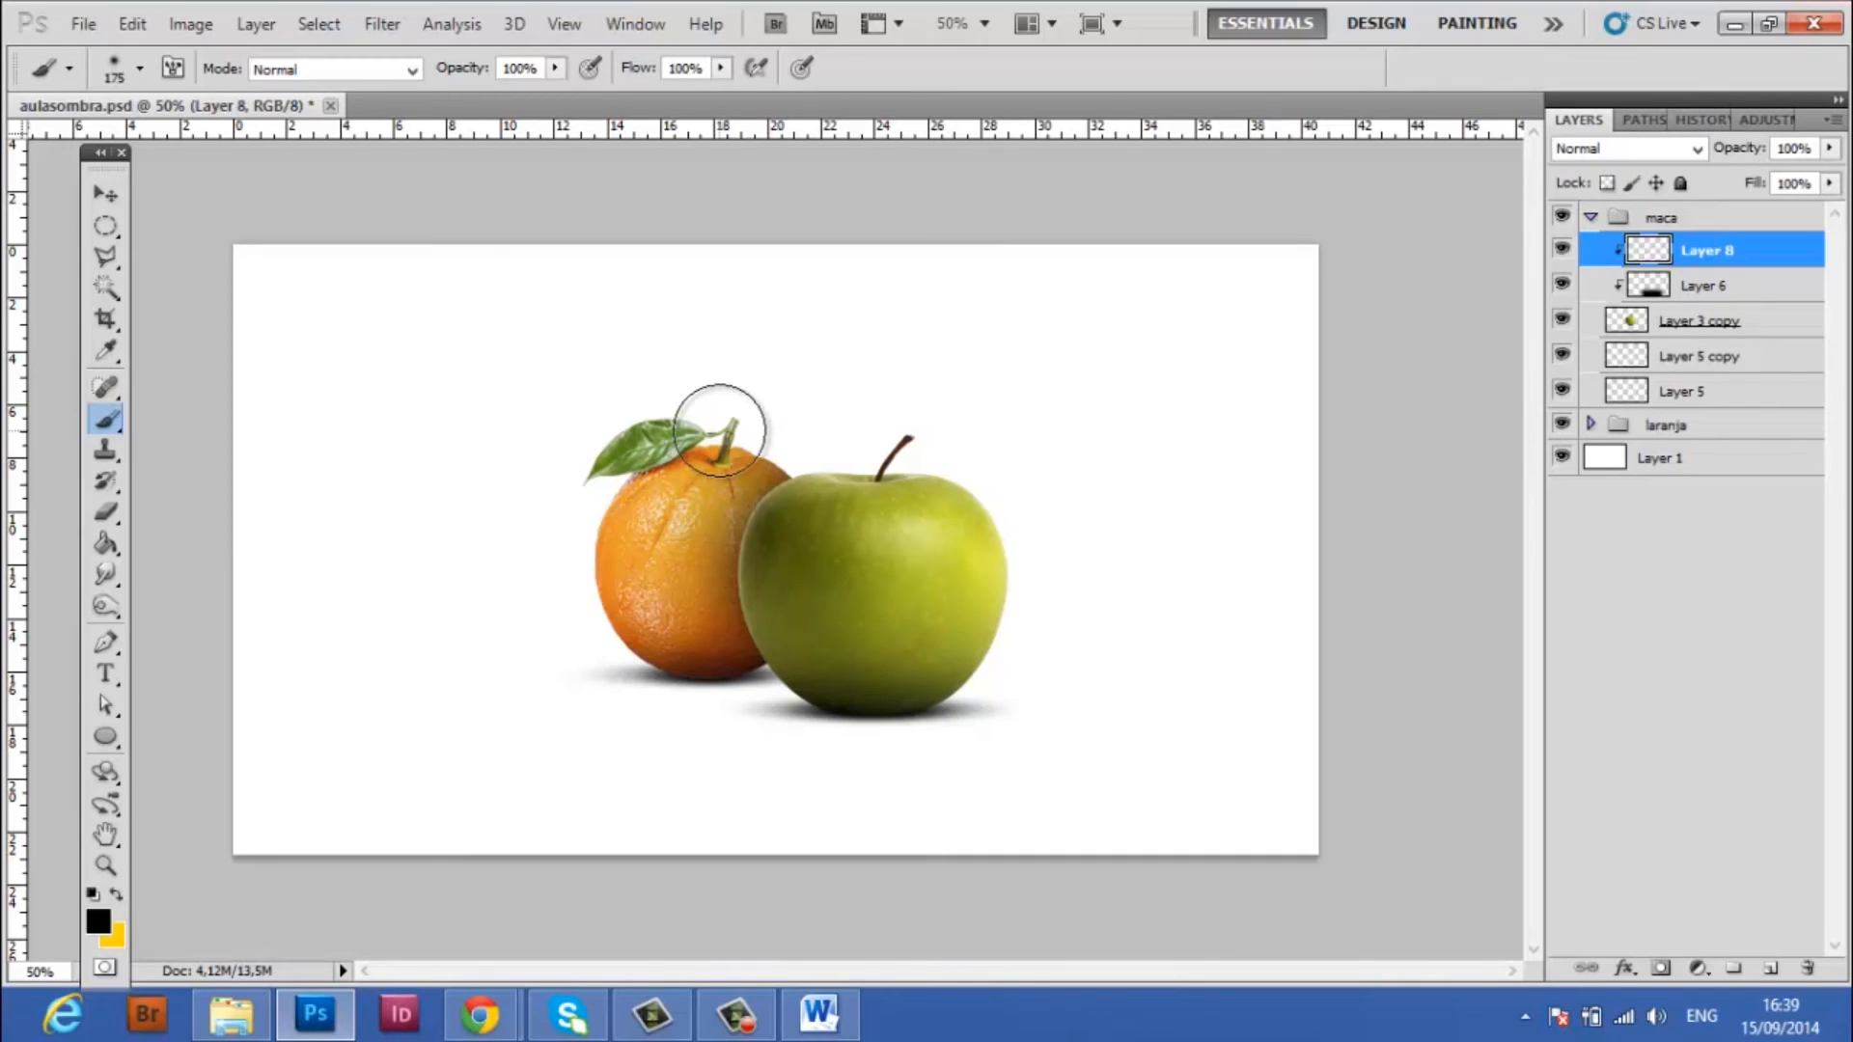
key(bracketright)
key(bracketright)
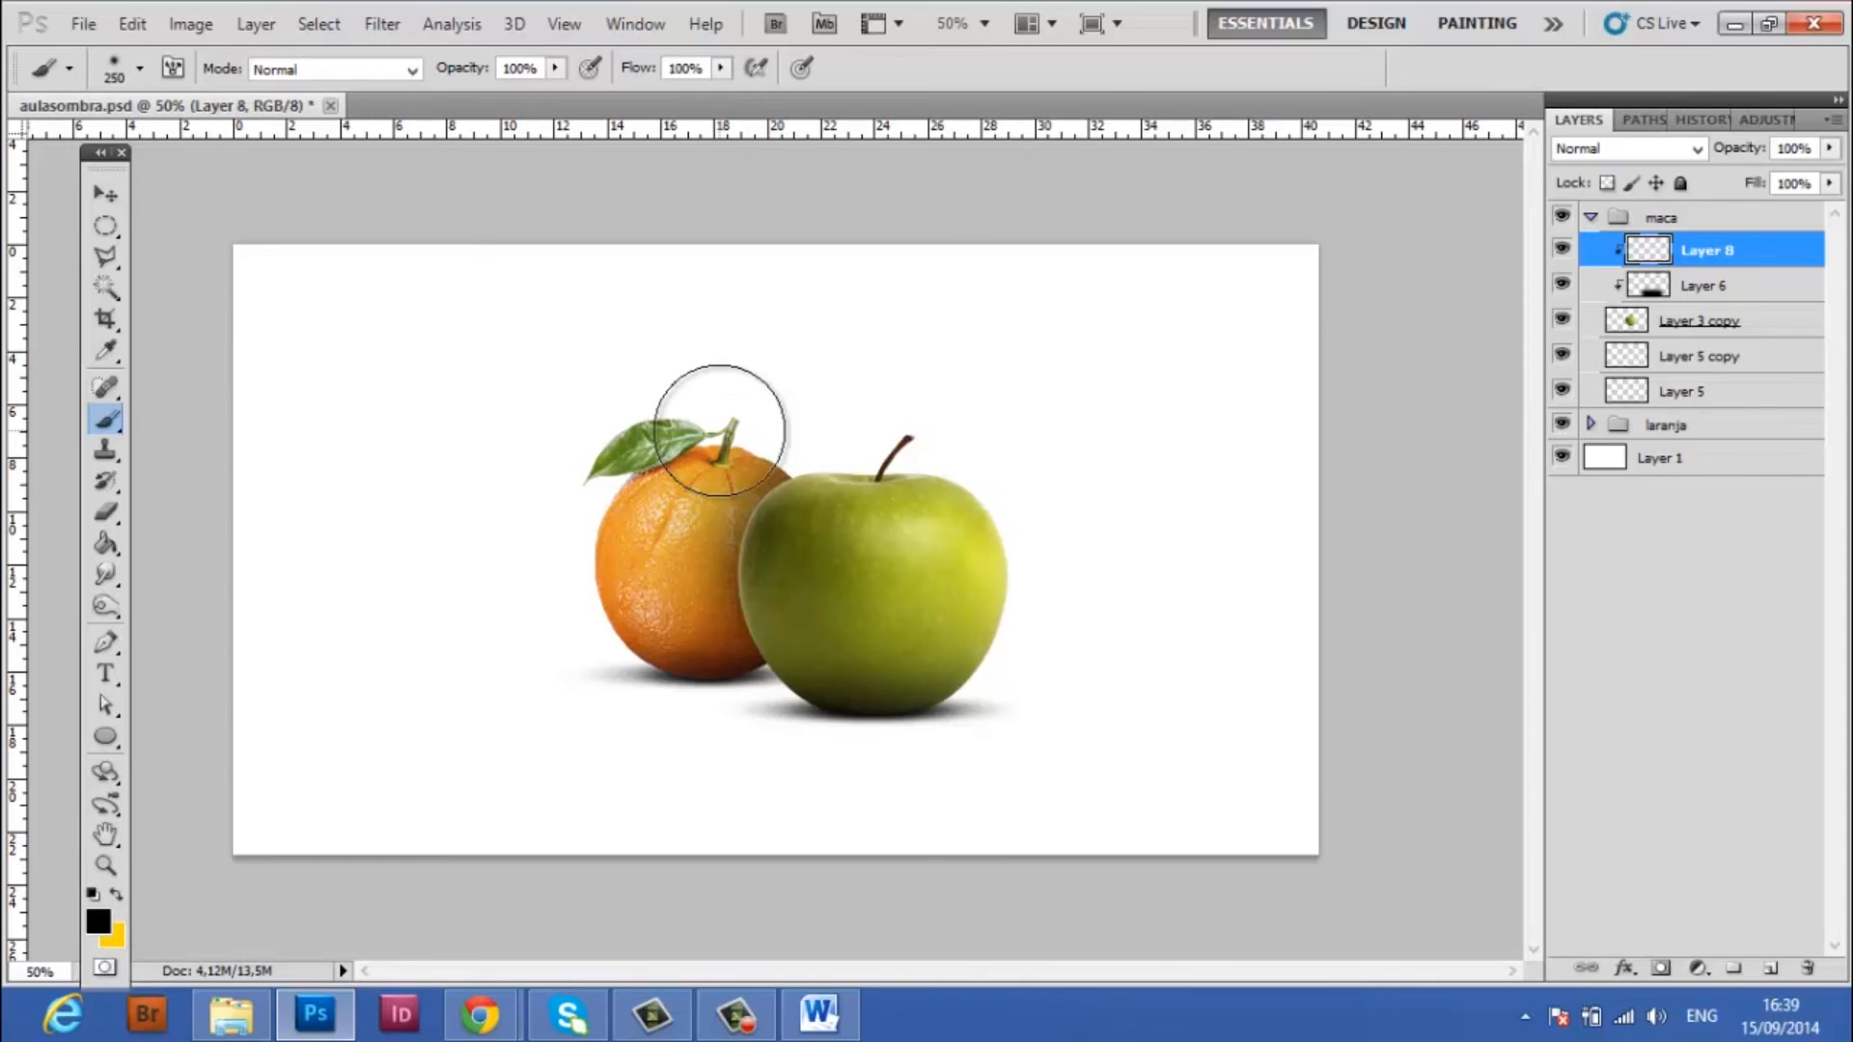
key(bracketleft)
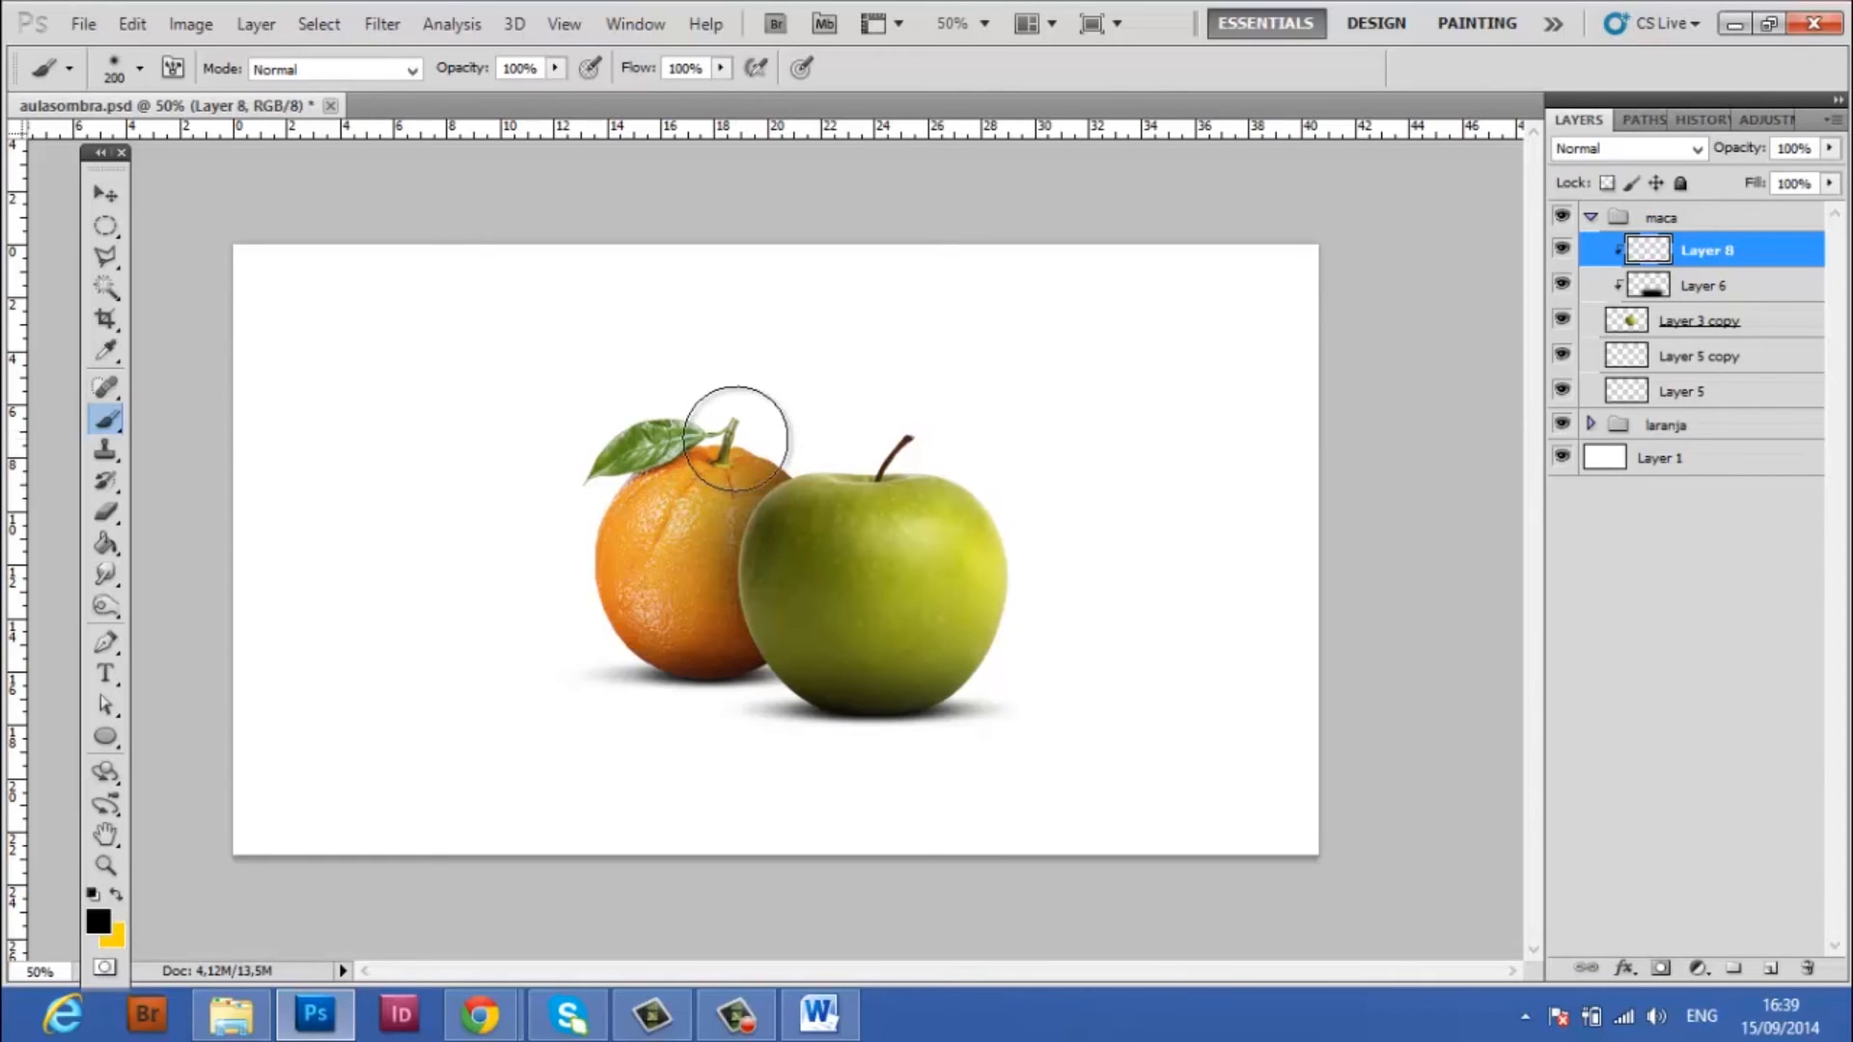
key(bracketright)
key(bracketright)
key(bracketright)
key(bracketright)
key(bracketright)
key(bracketright)
key(bracketright)
key(bracketright)
key(bracketleft)
key(bracketleft)
key(bracketleft)
key(bracketleft)
key(bracketleft)
key(bracketleft)
key(bracketleft)
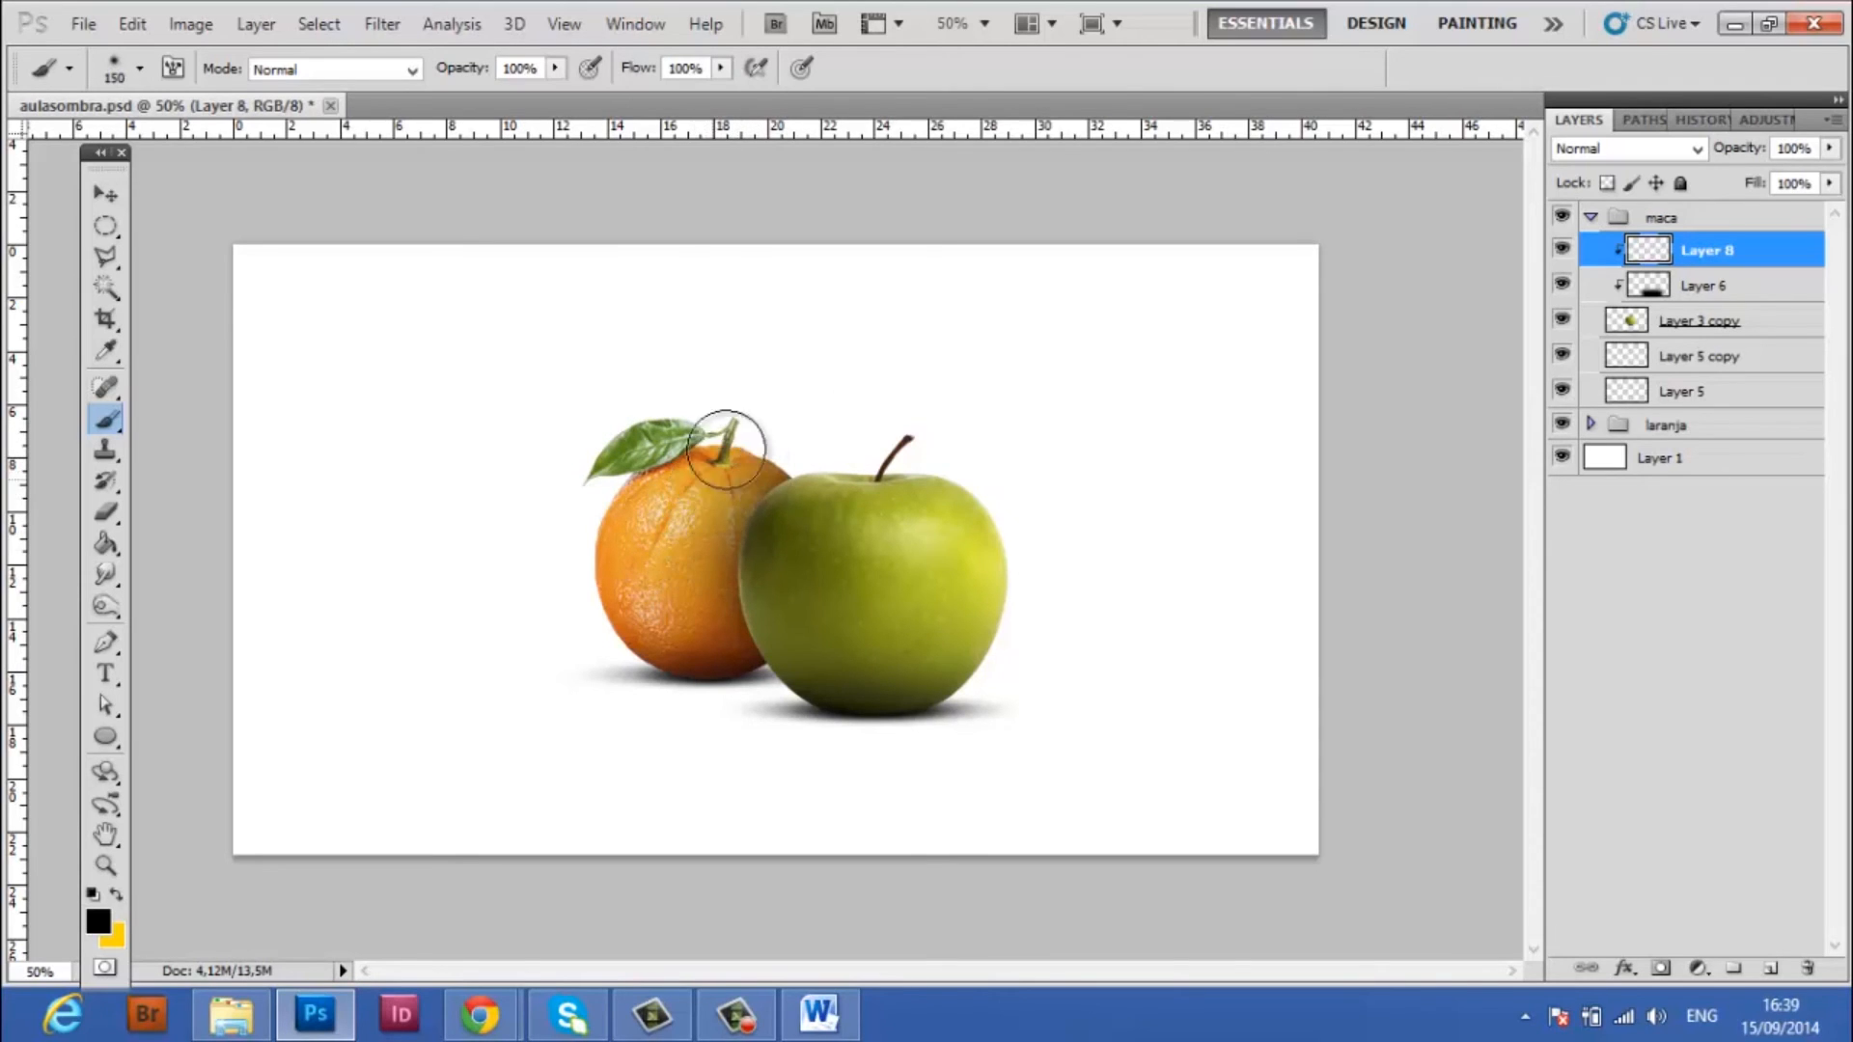
mouse_move(775, 430)
mouse_down()
mouse_move(650, 610)
mouse_move(684, 551)
mouse_move(708, 661)
mouse_up()
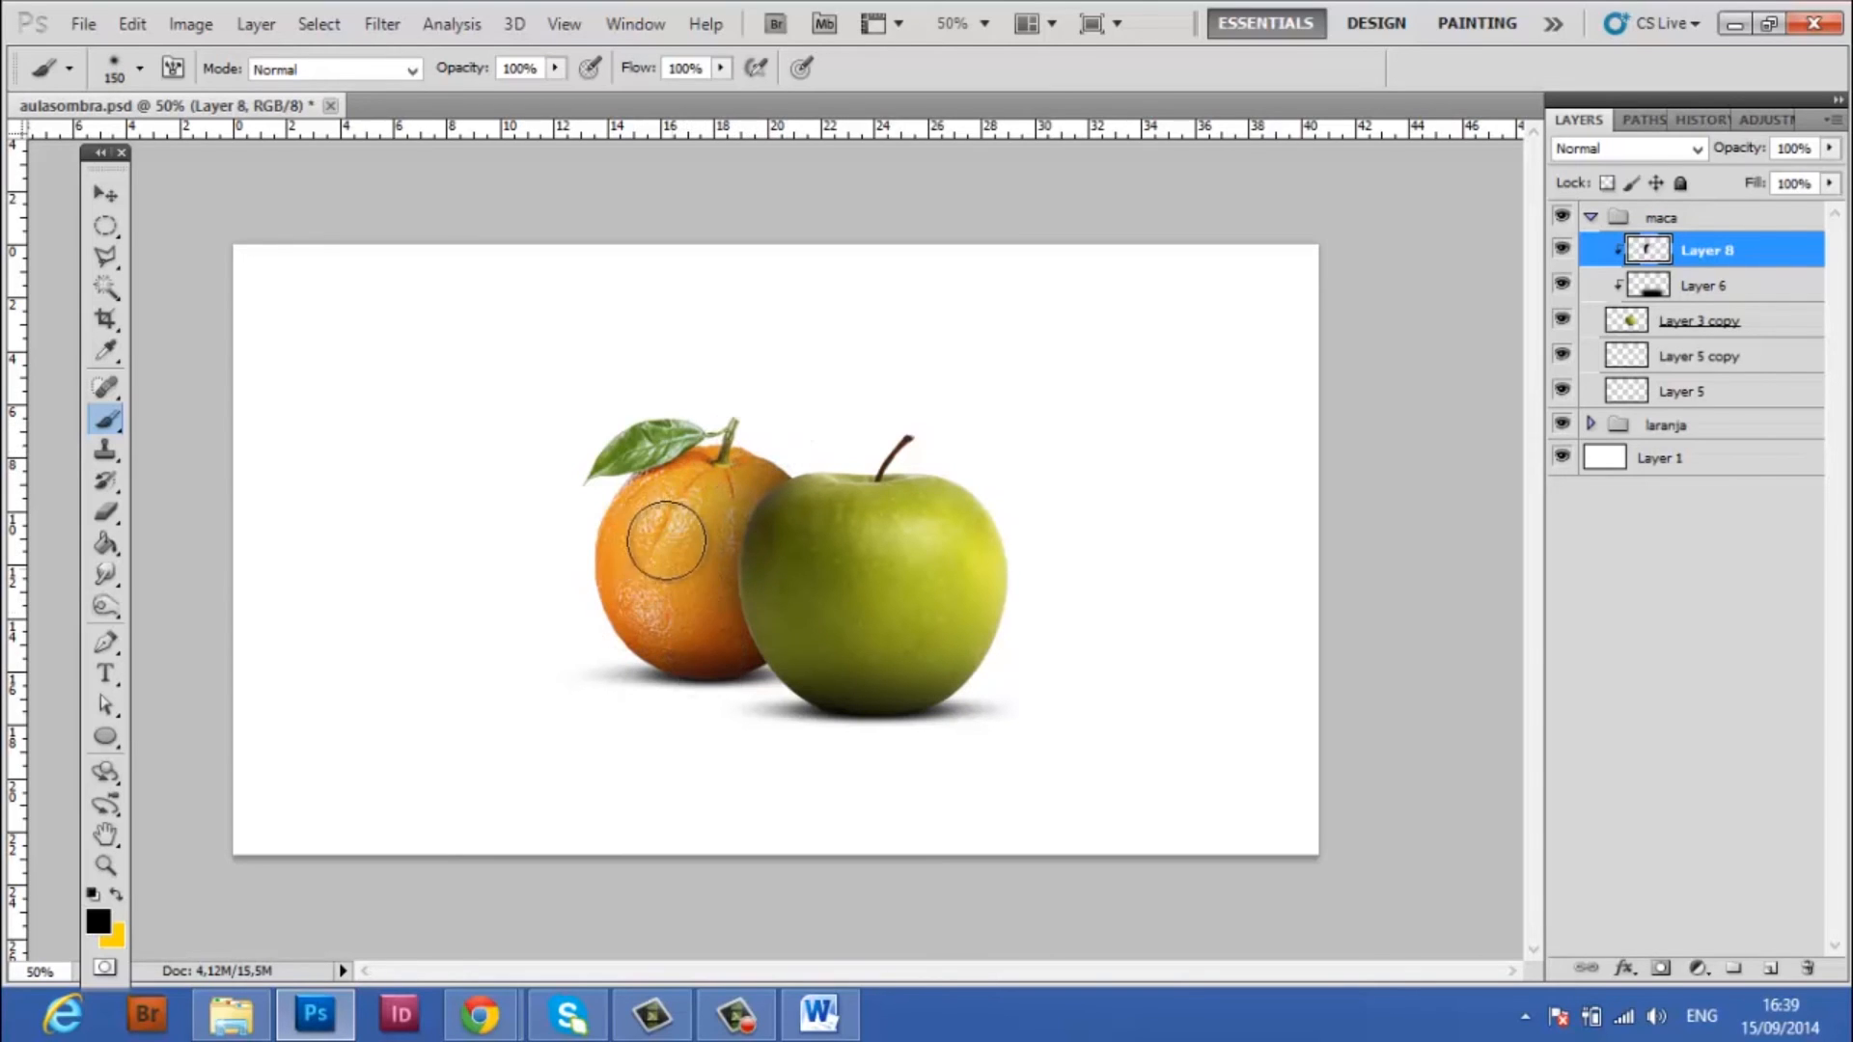
drag(679, 538, 709, 660)
mouse_move(686, 513)
mouse_down()
mouse_move(728, 704)
mouse_move(703, 645)
mouse_move(730, 707)
mouse_up()
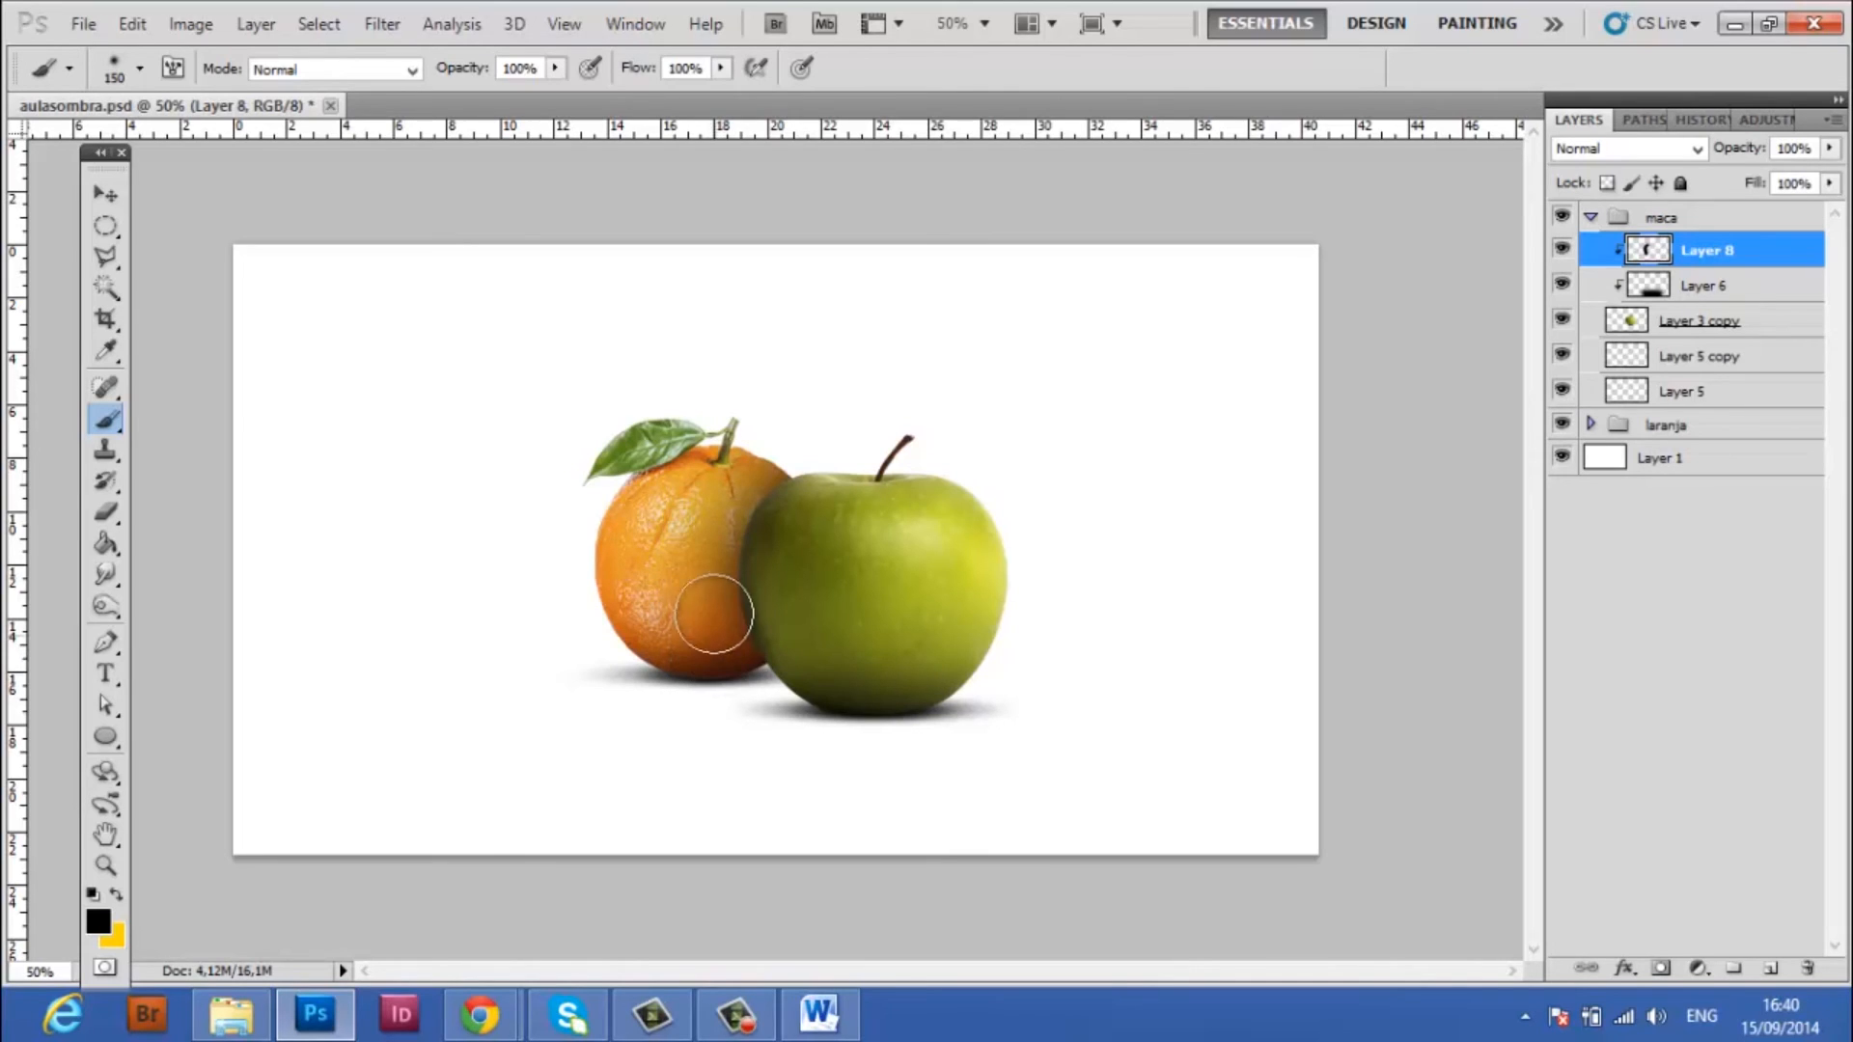
key(bracketright)
key(bracketright)
key(bracketright)
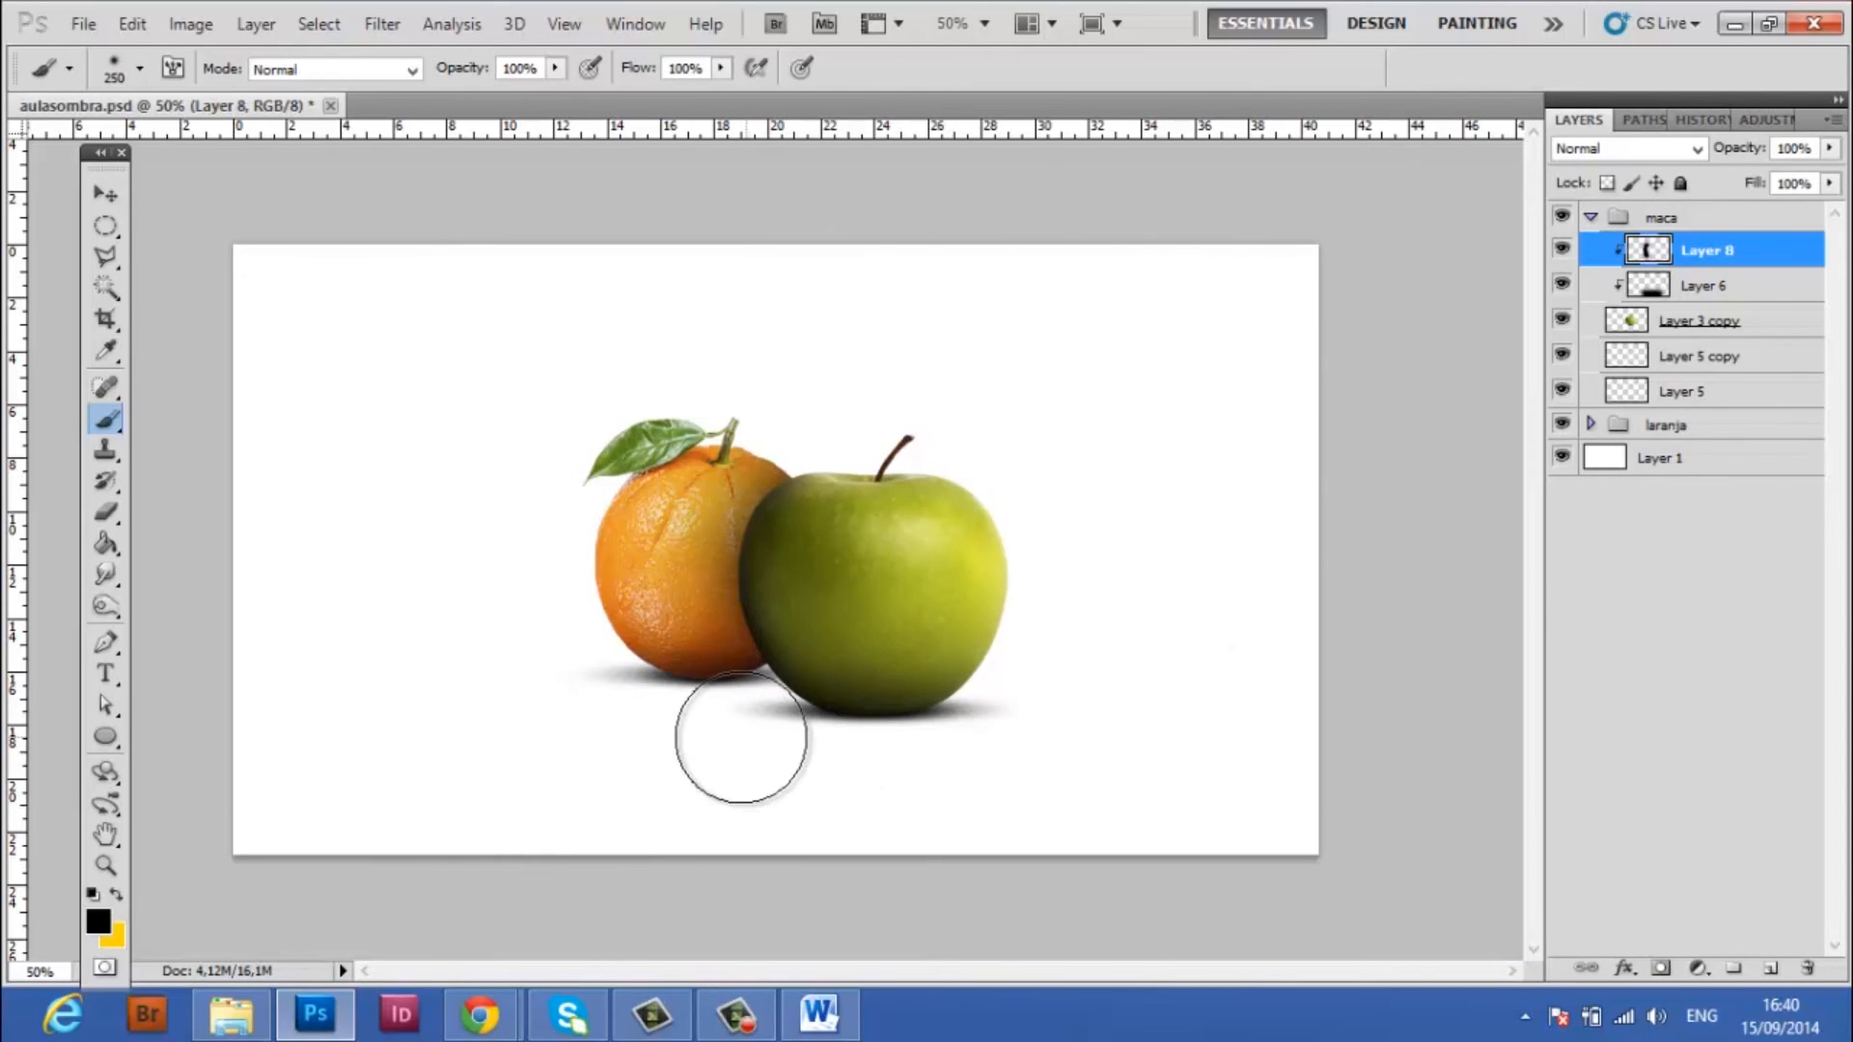
Set the opacity of Layer 8 to 50% to soften the orange's cast shadow on the apple
click(1806, 147)
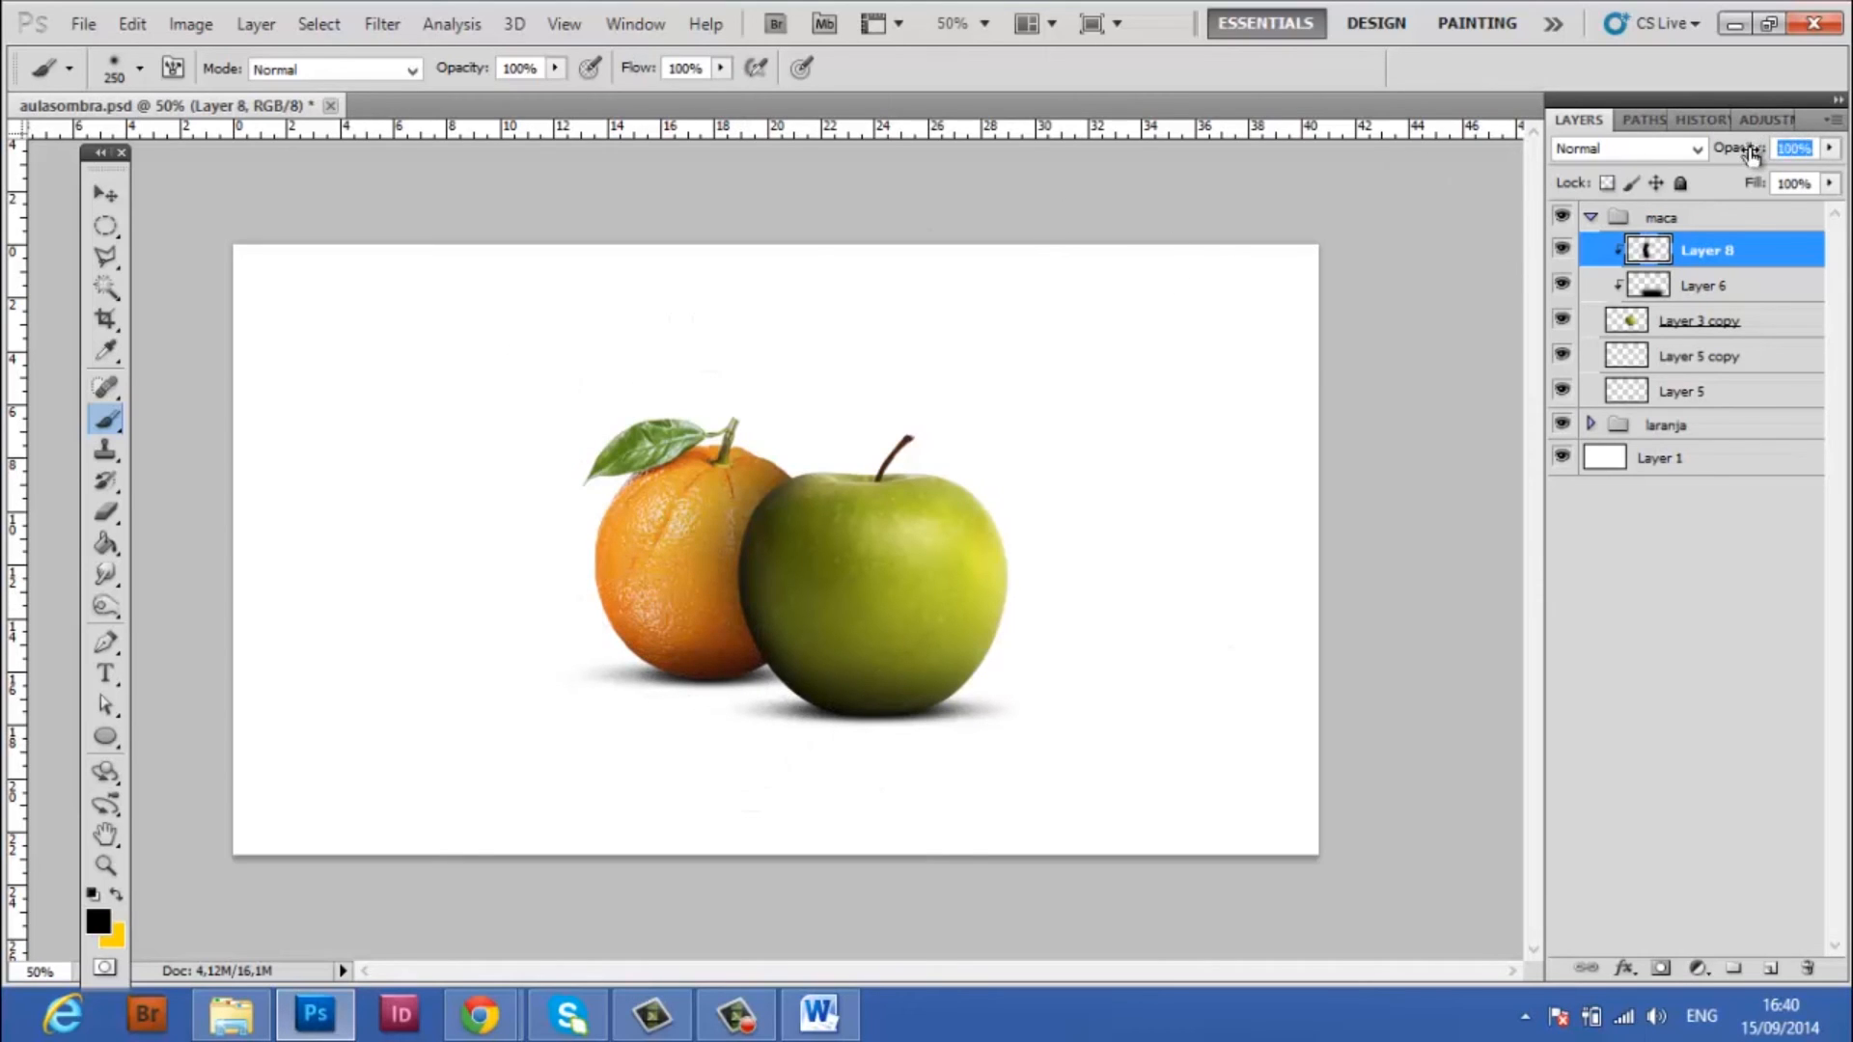
text(70)
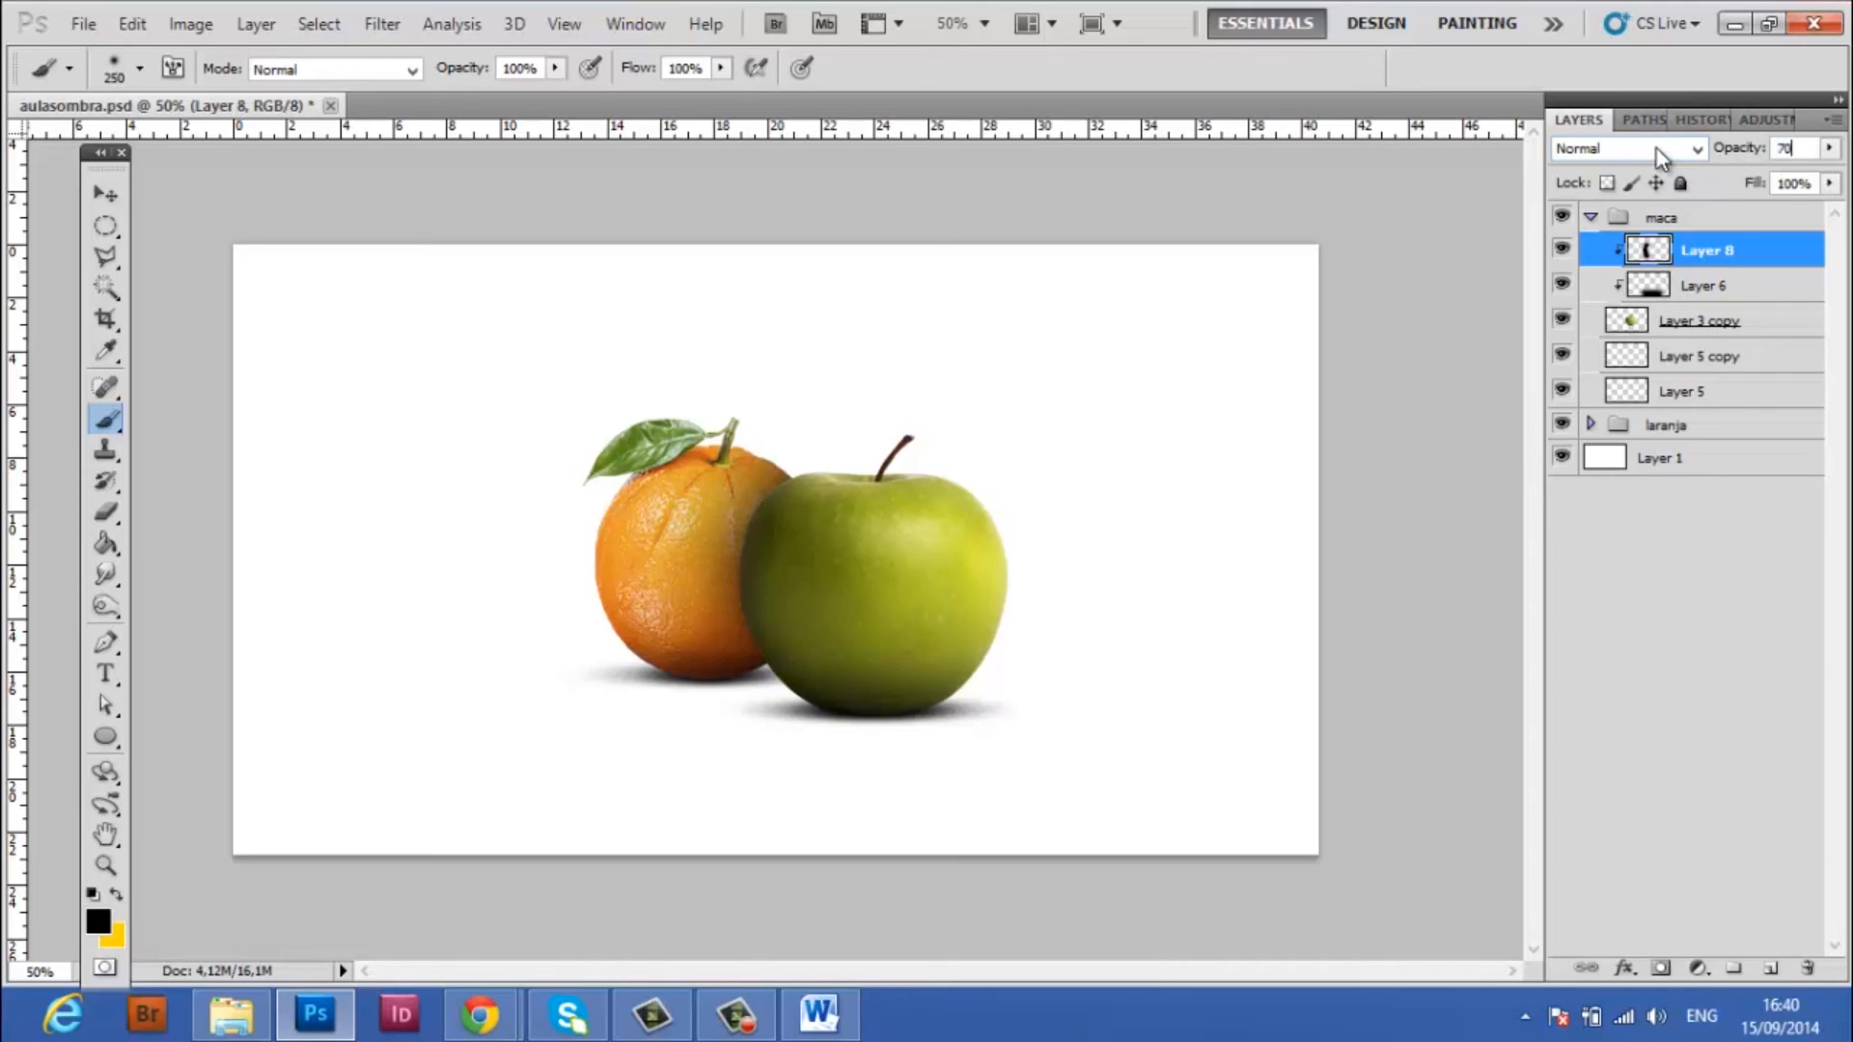
text(50)
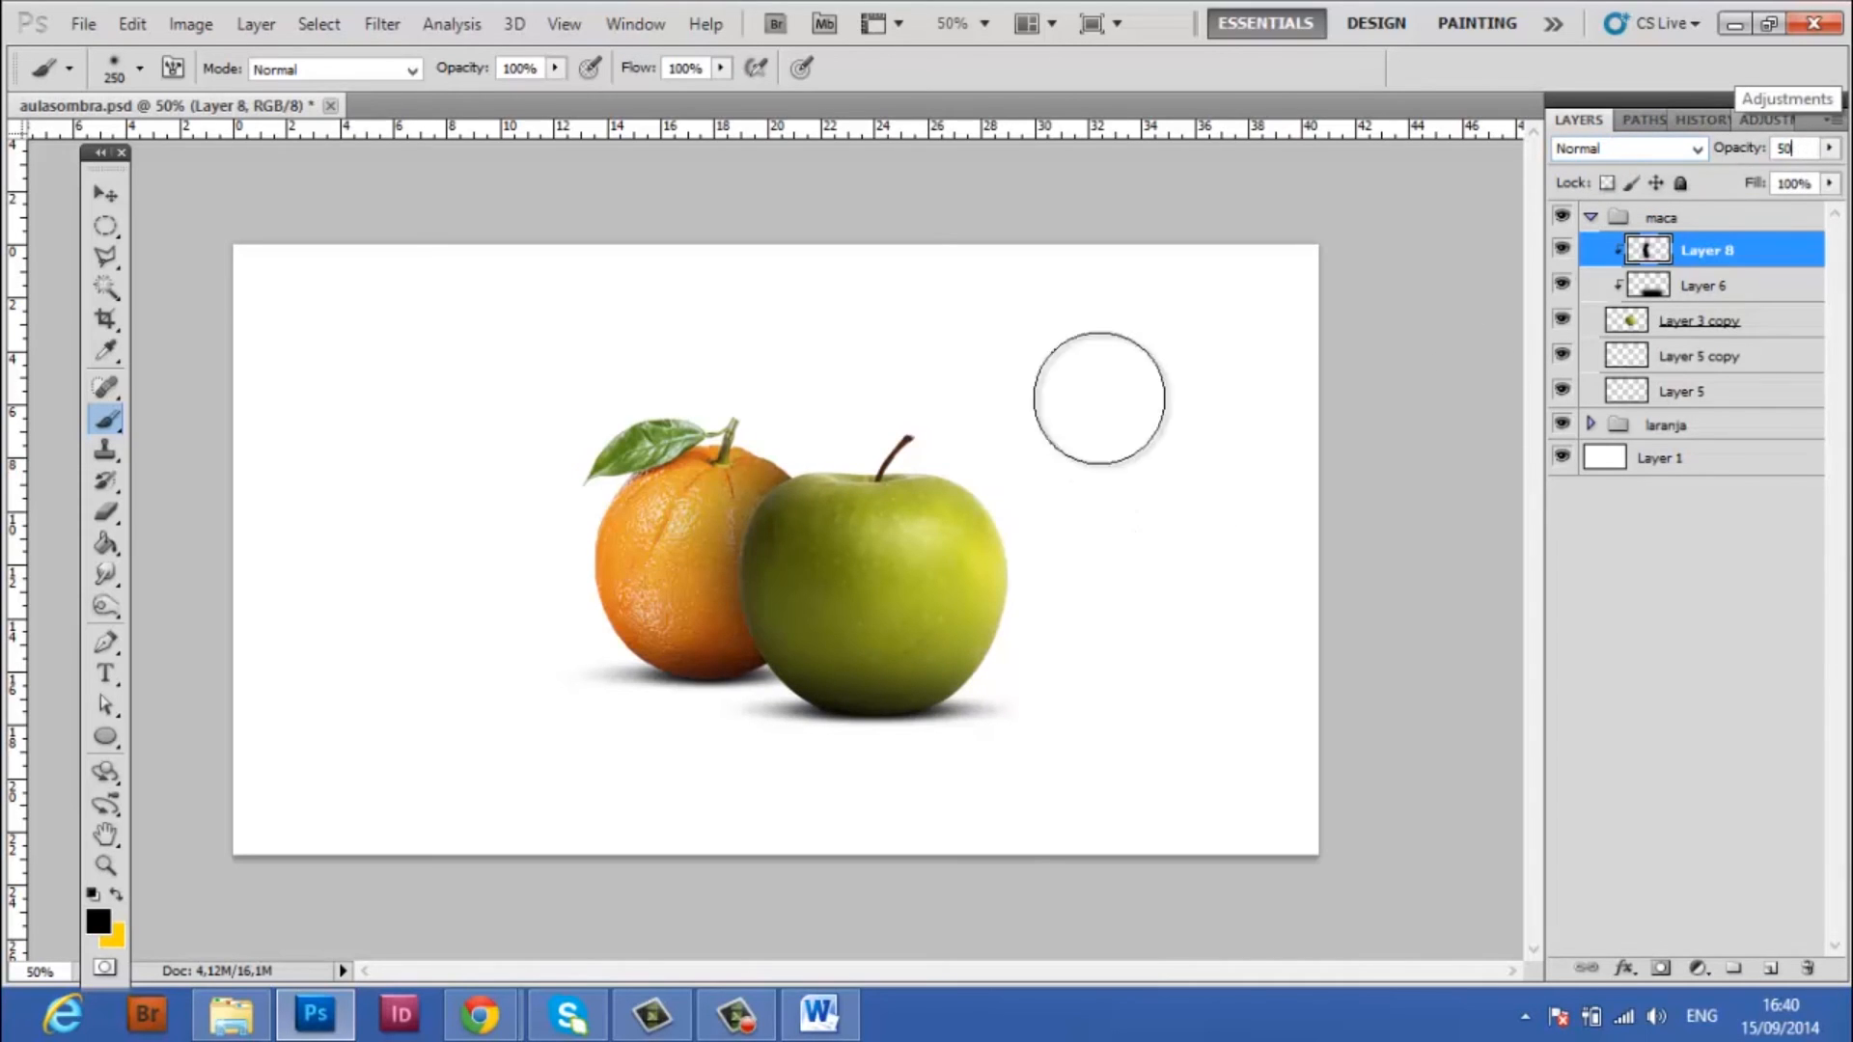
key(Return)
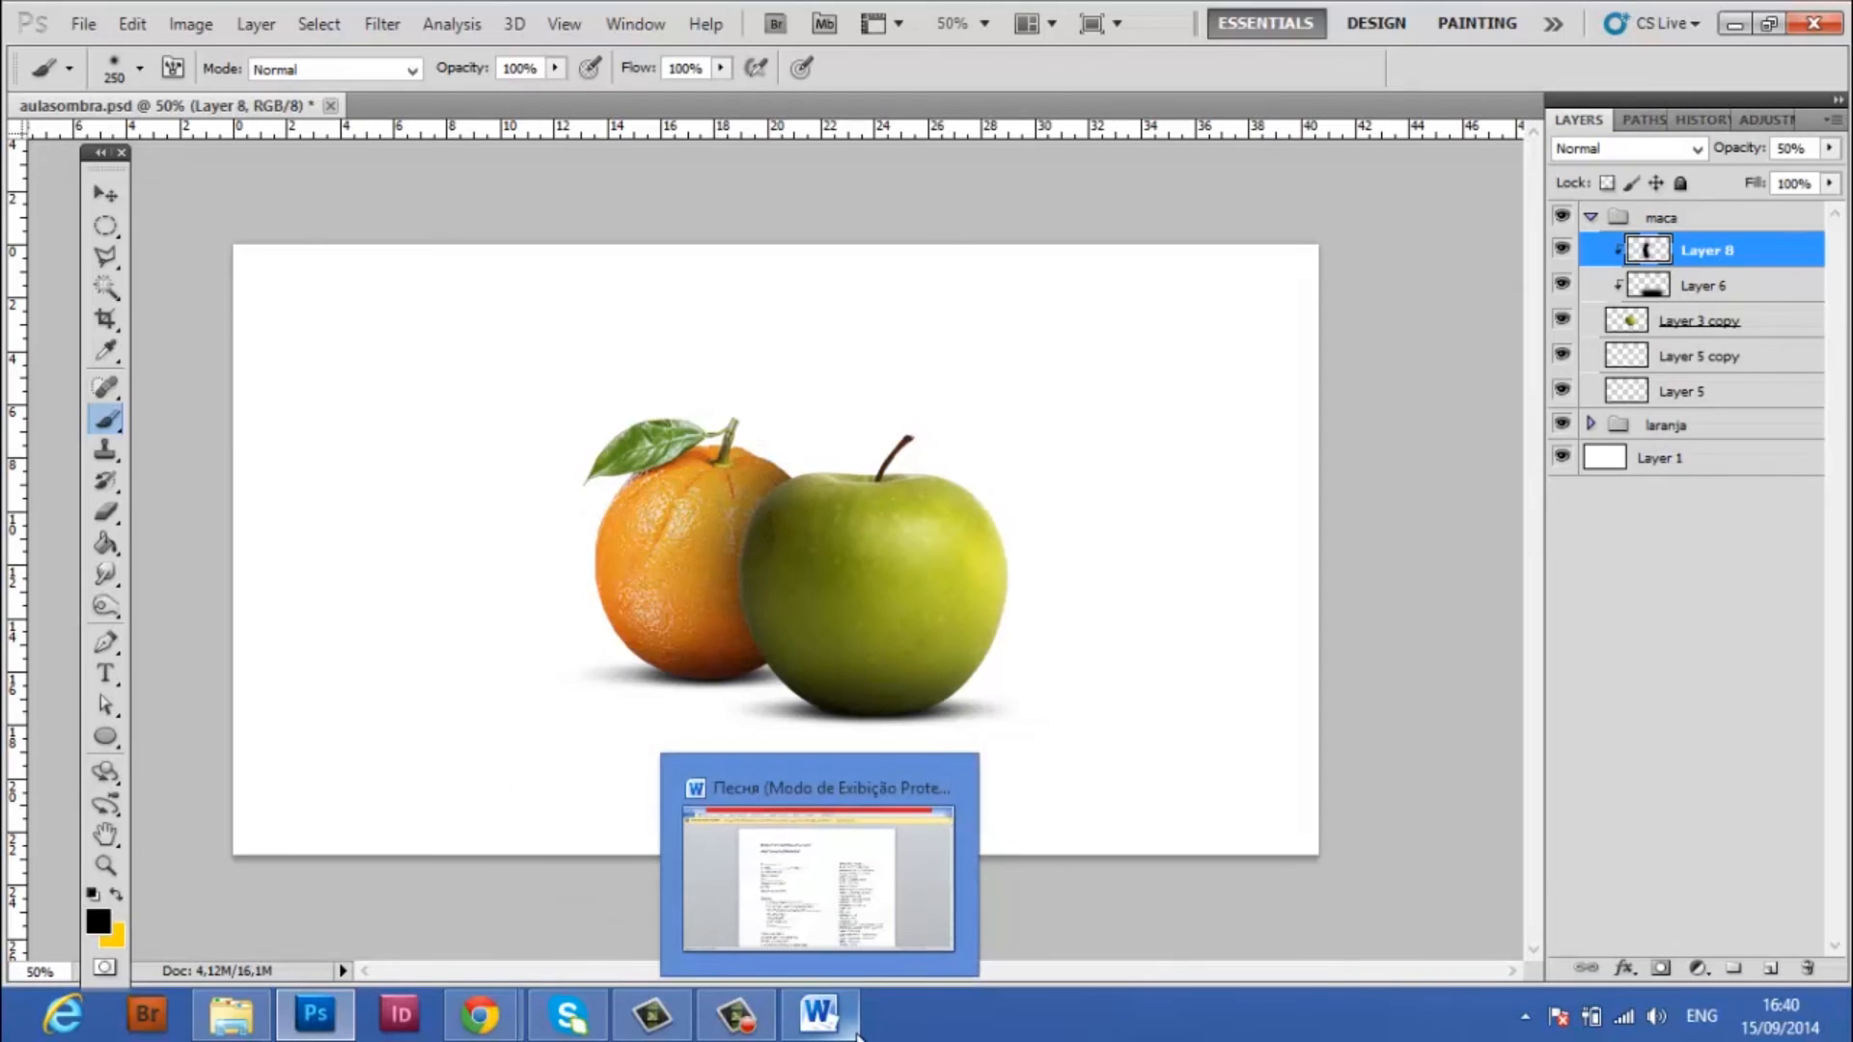
key(v)
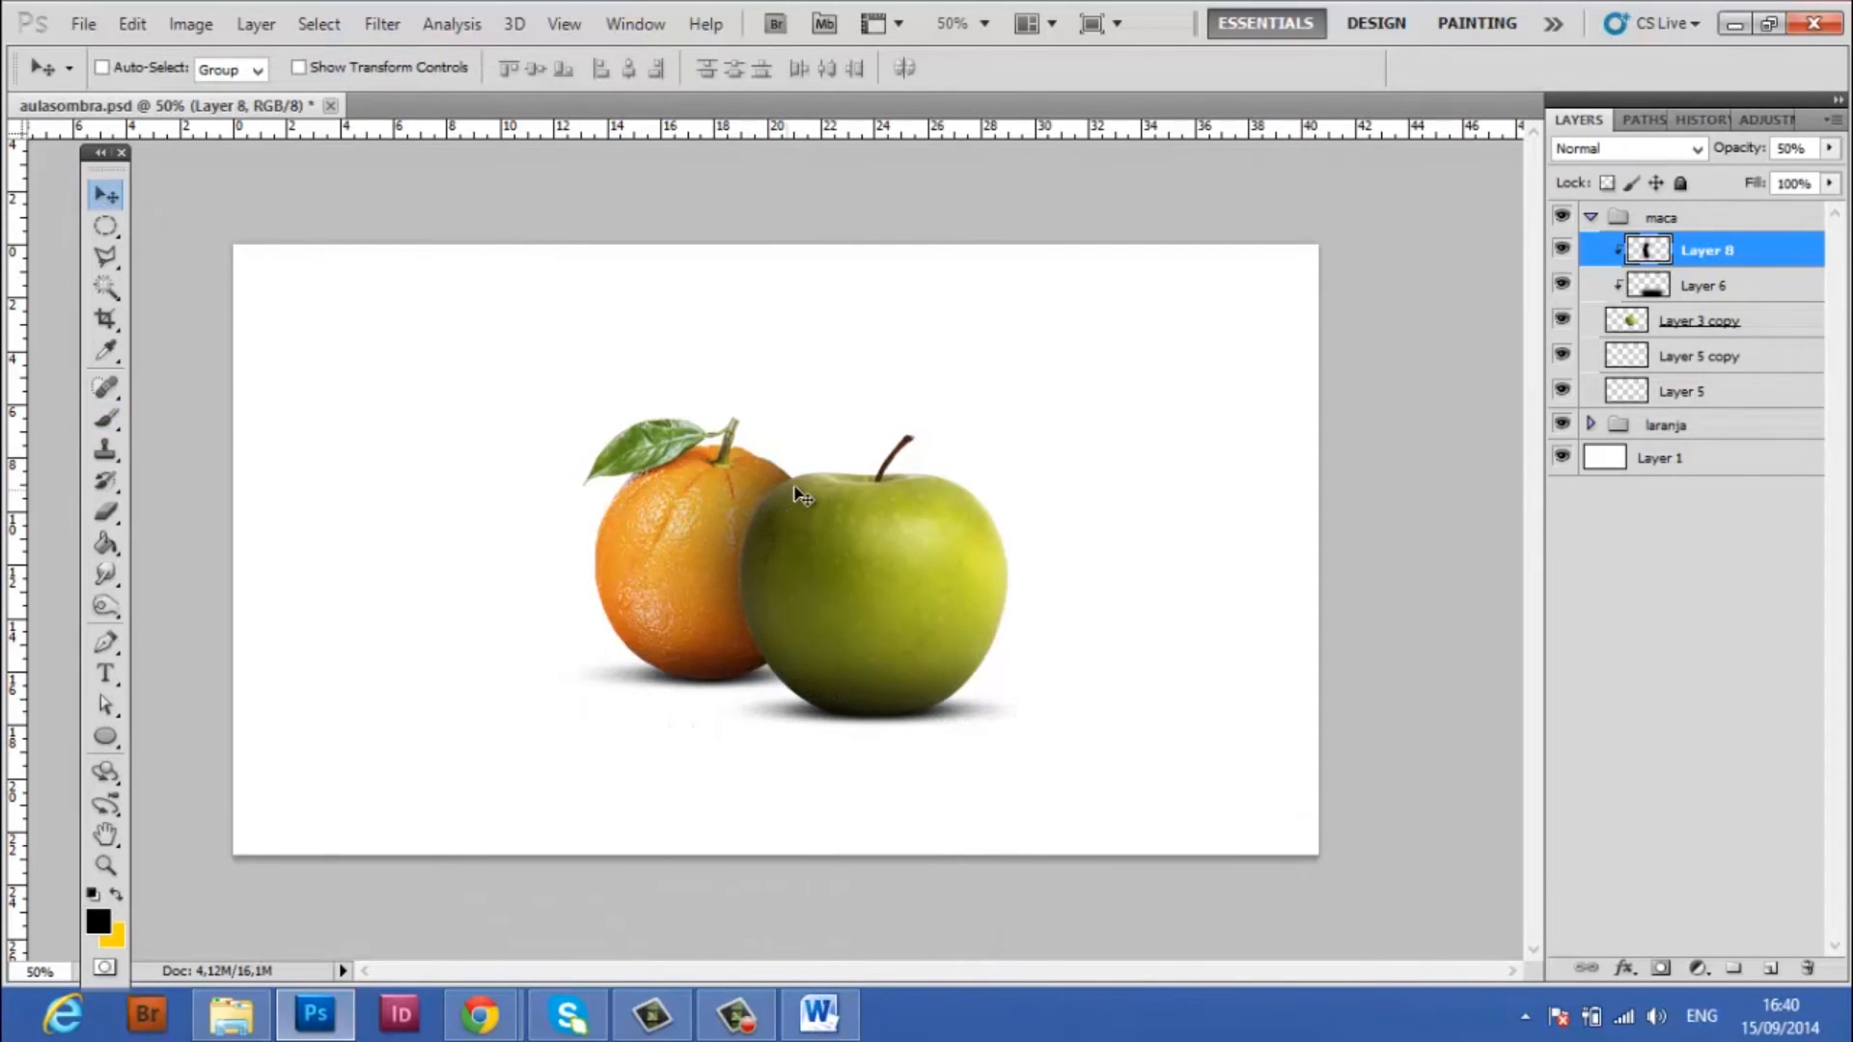
Add a new layer above Layer 8 clipped to the apple and paint a narrow black contact shadow along its edge beside the orange
click(1772, 969)
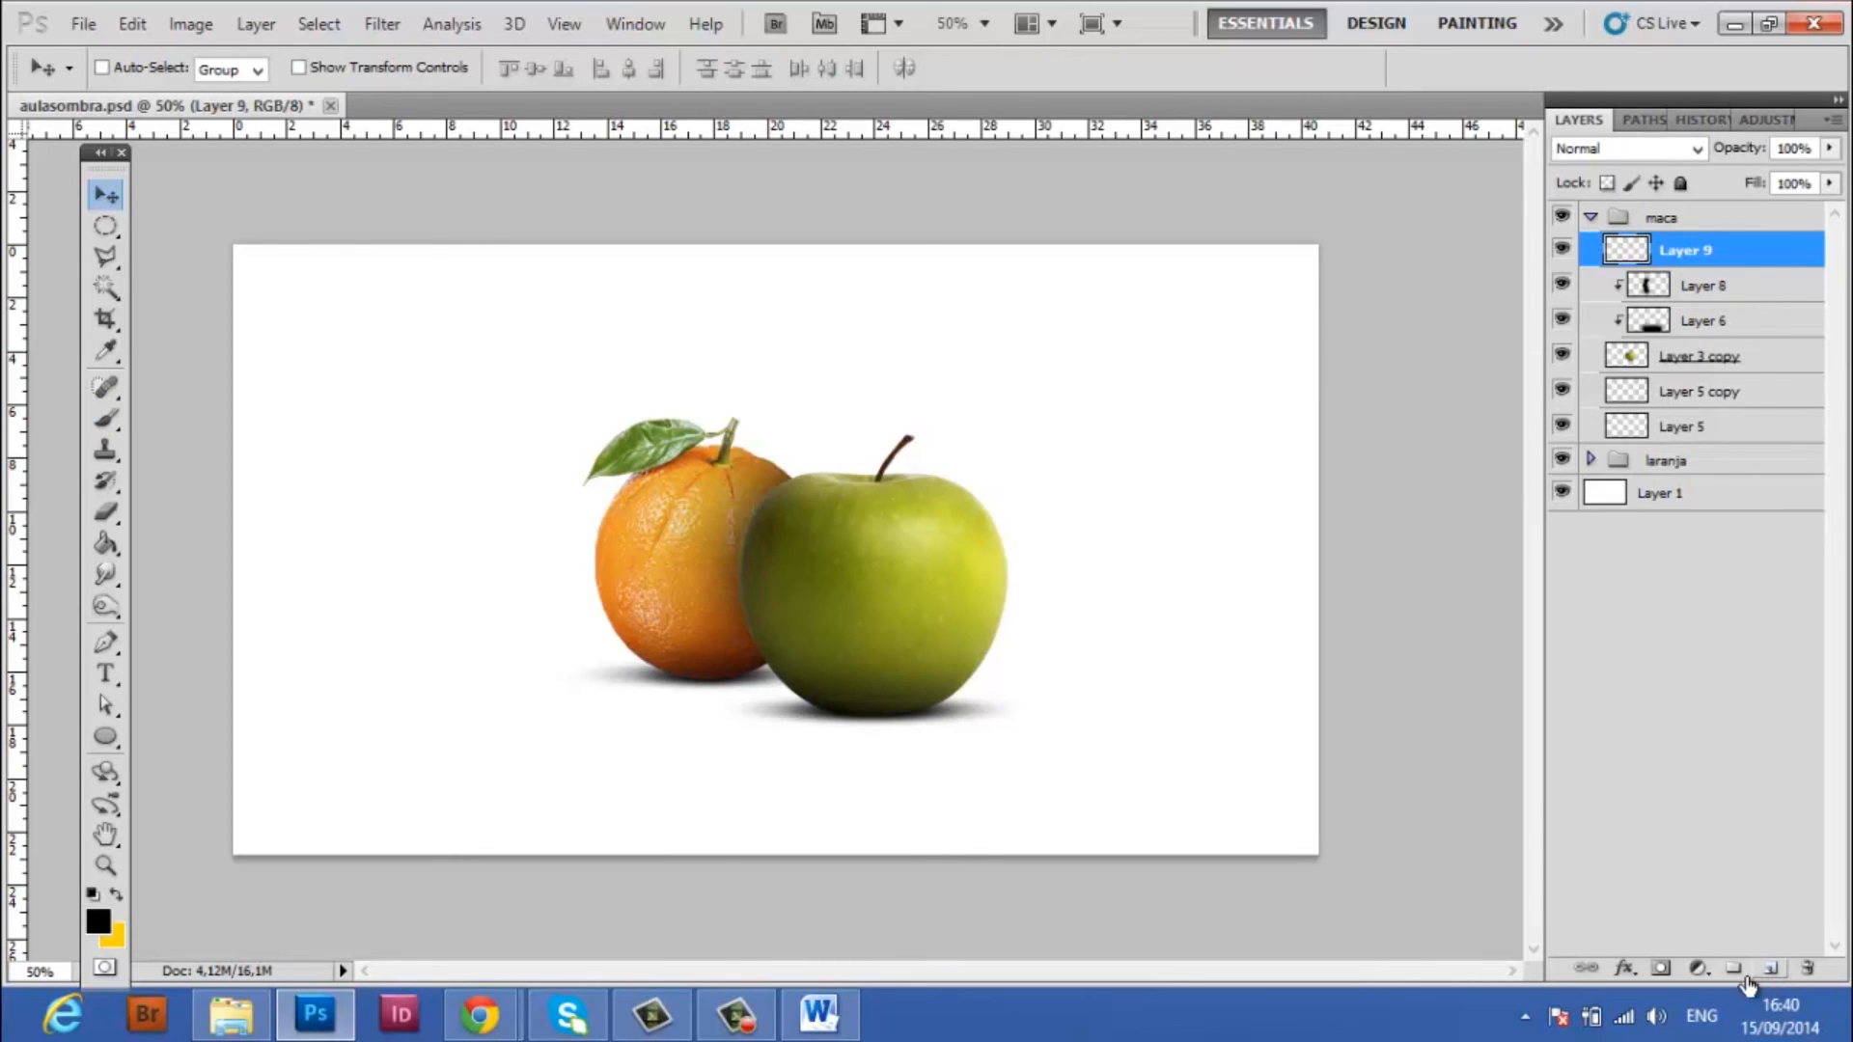
alt+click(1780, 266)
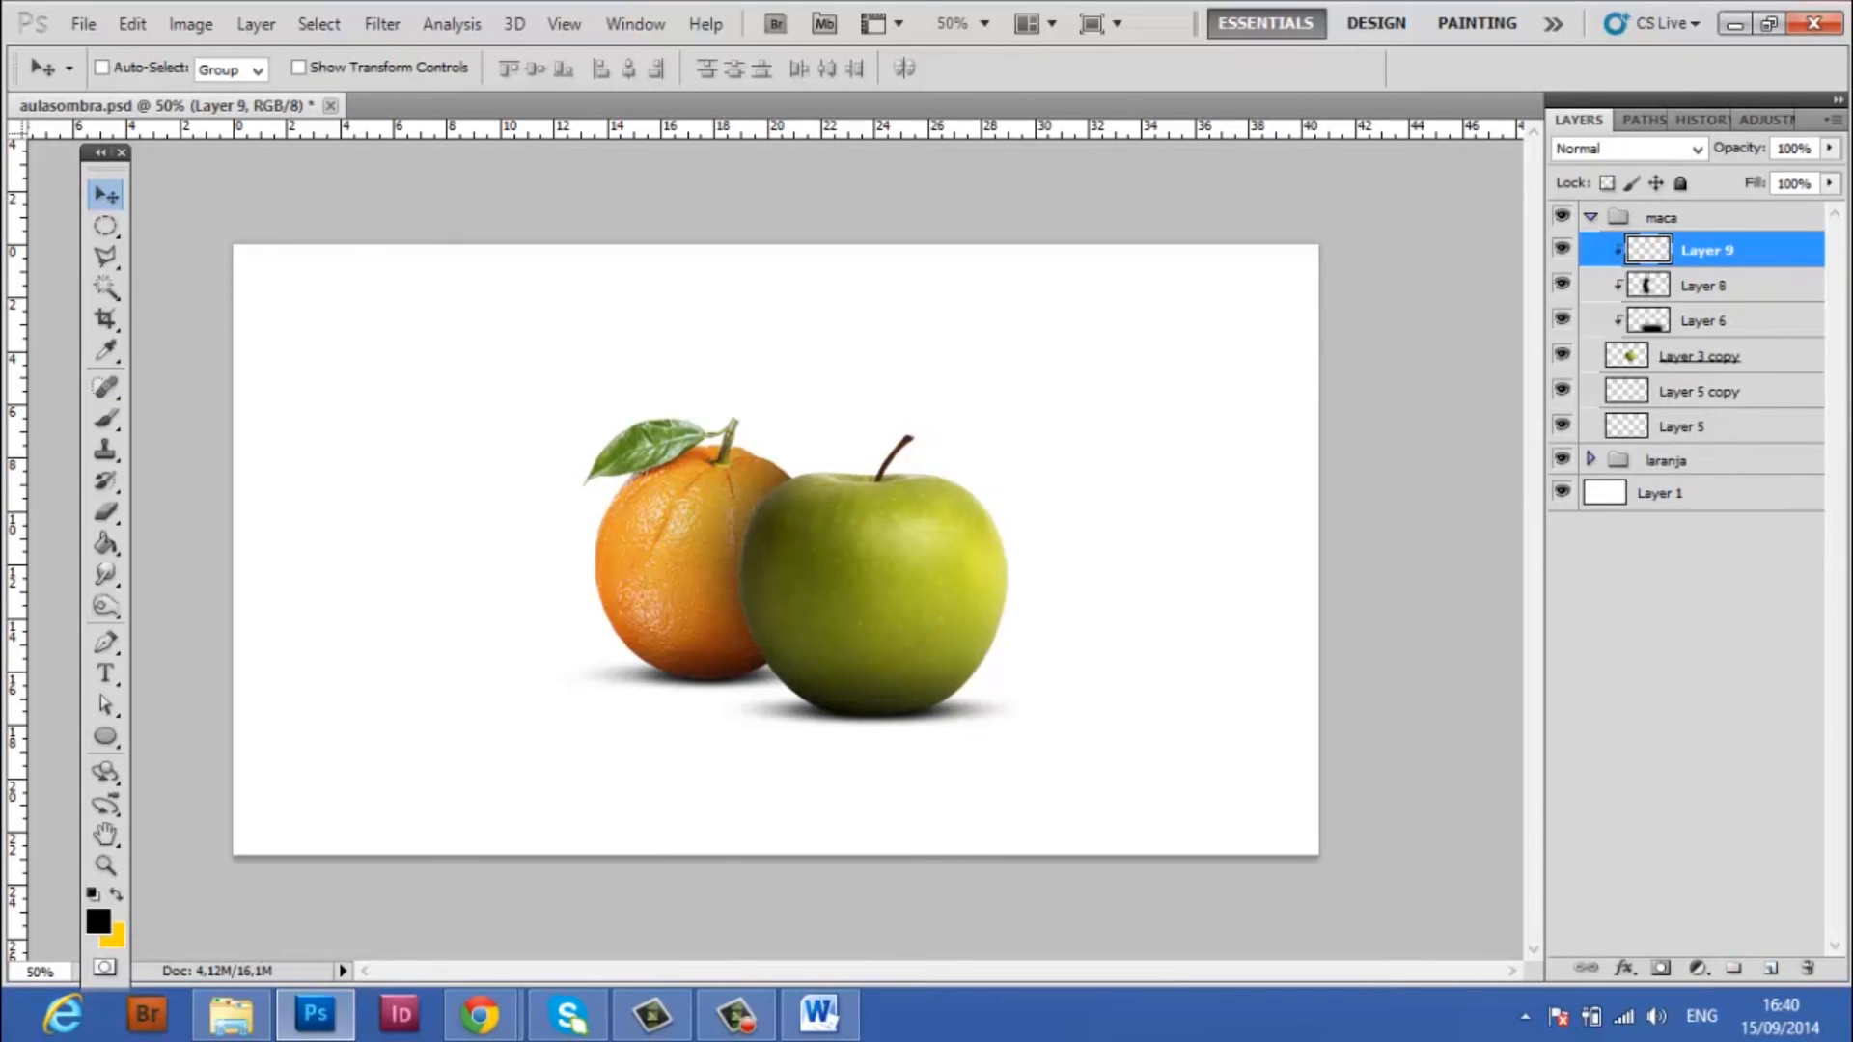
click(100, 417)
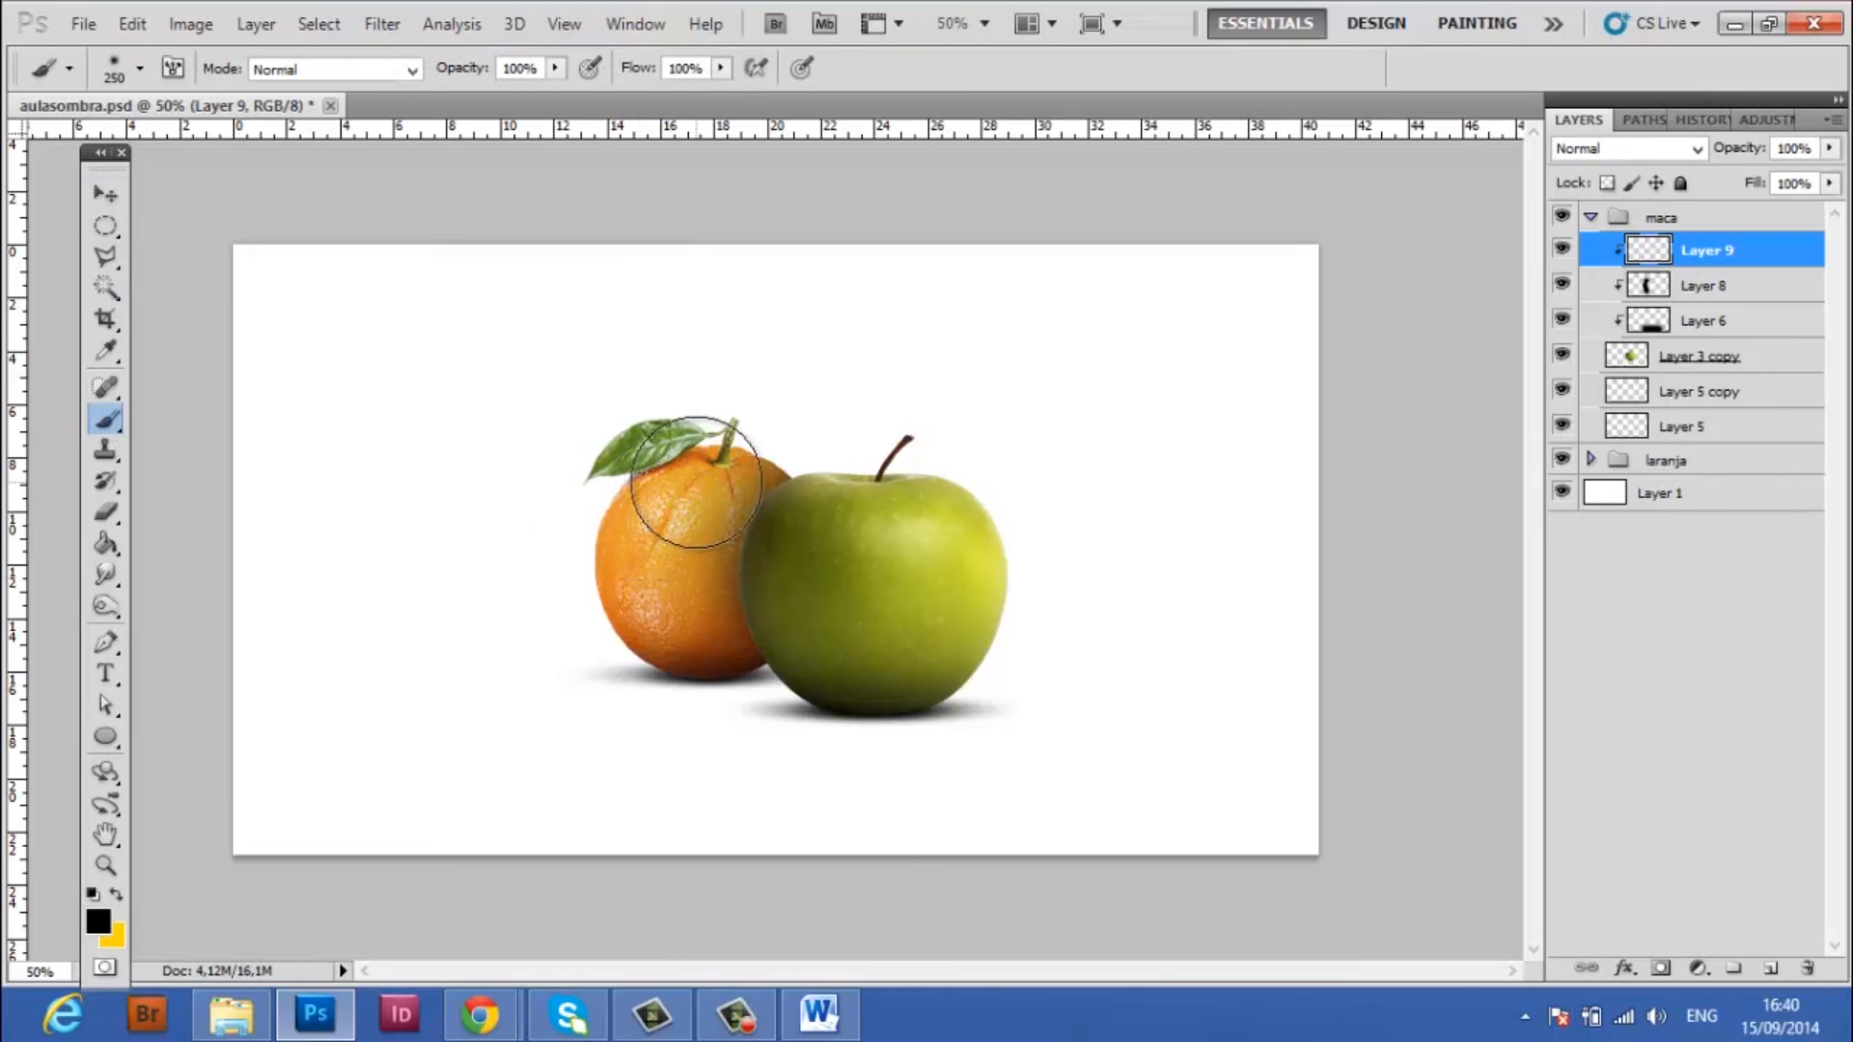
mouse_move(732, 469)
mouse_down()
mouse_move(683, 536)
mouse_move(704, 501)
mouse_move(692, 603)
mouse_move(680, 574)
mouse_move(754, 773)
mouse_move(719, 647)
mouse_move(699, 641)
mouse_move(739, 769)
mouse_up()
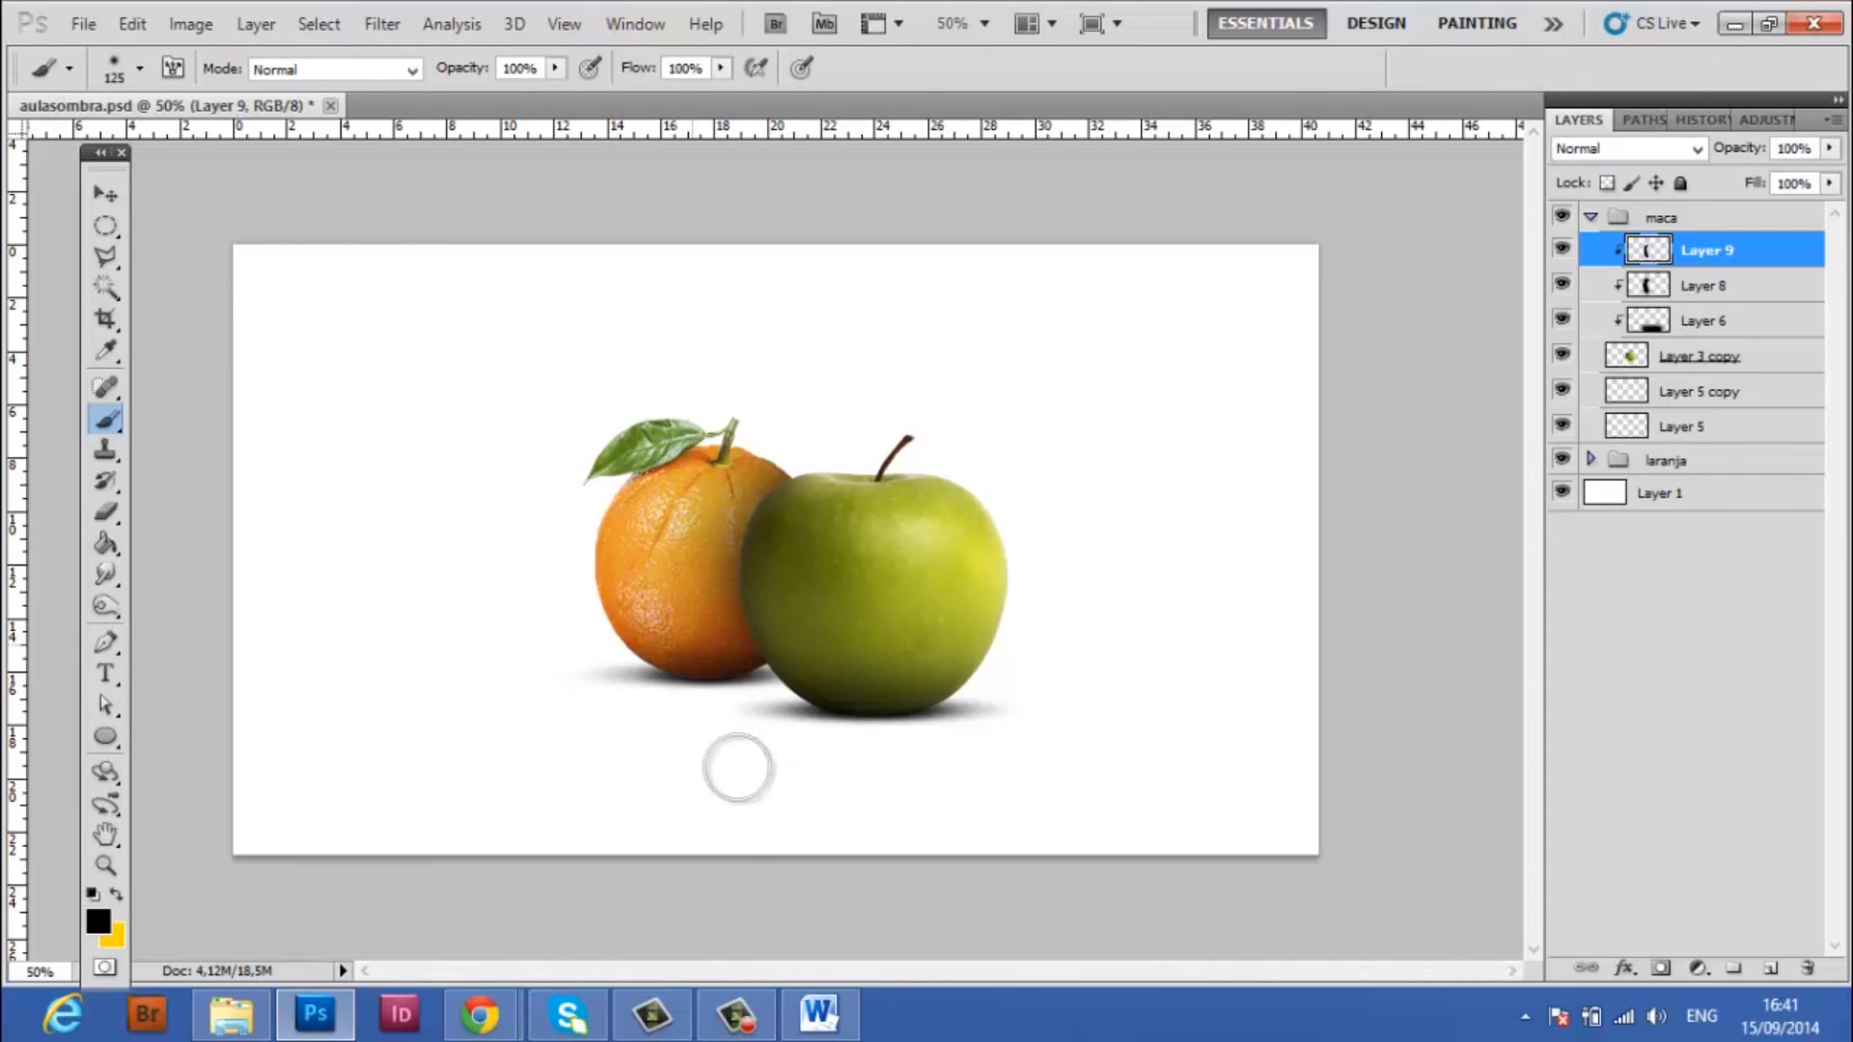
Collapse the maca group and move the maca and laranja groups together slightly to the right on the canvas
click(1703, 287)
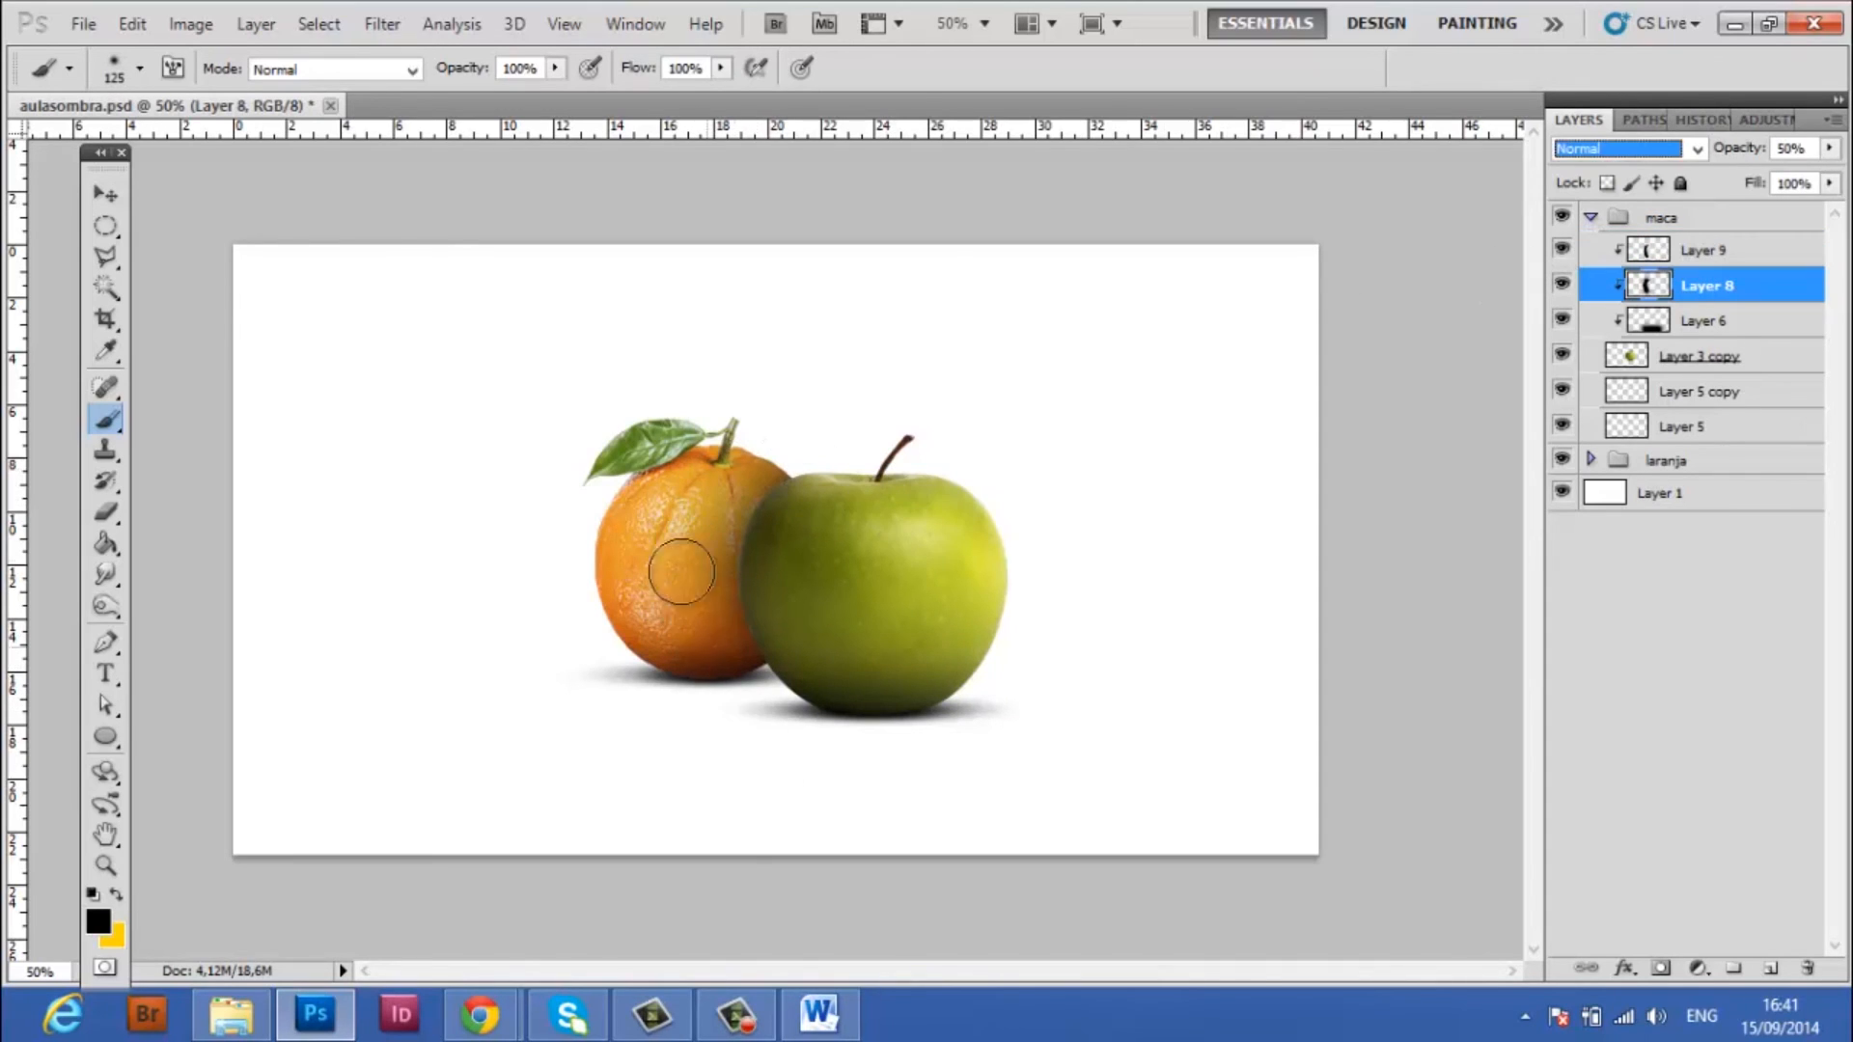
click(1602, 219)
click(1591, 217)
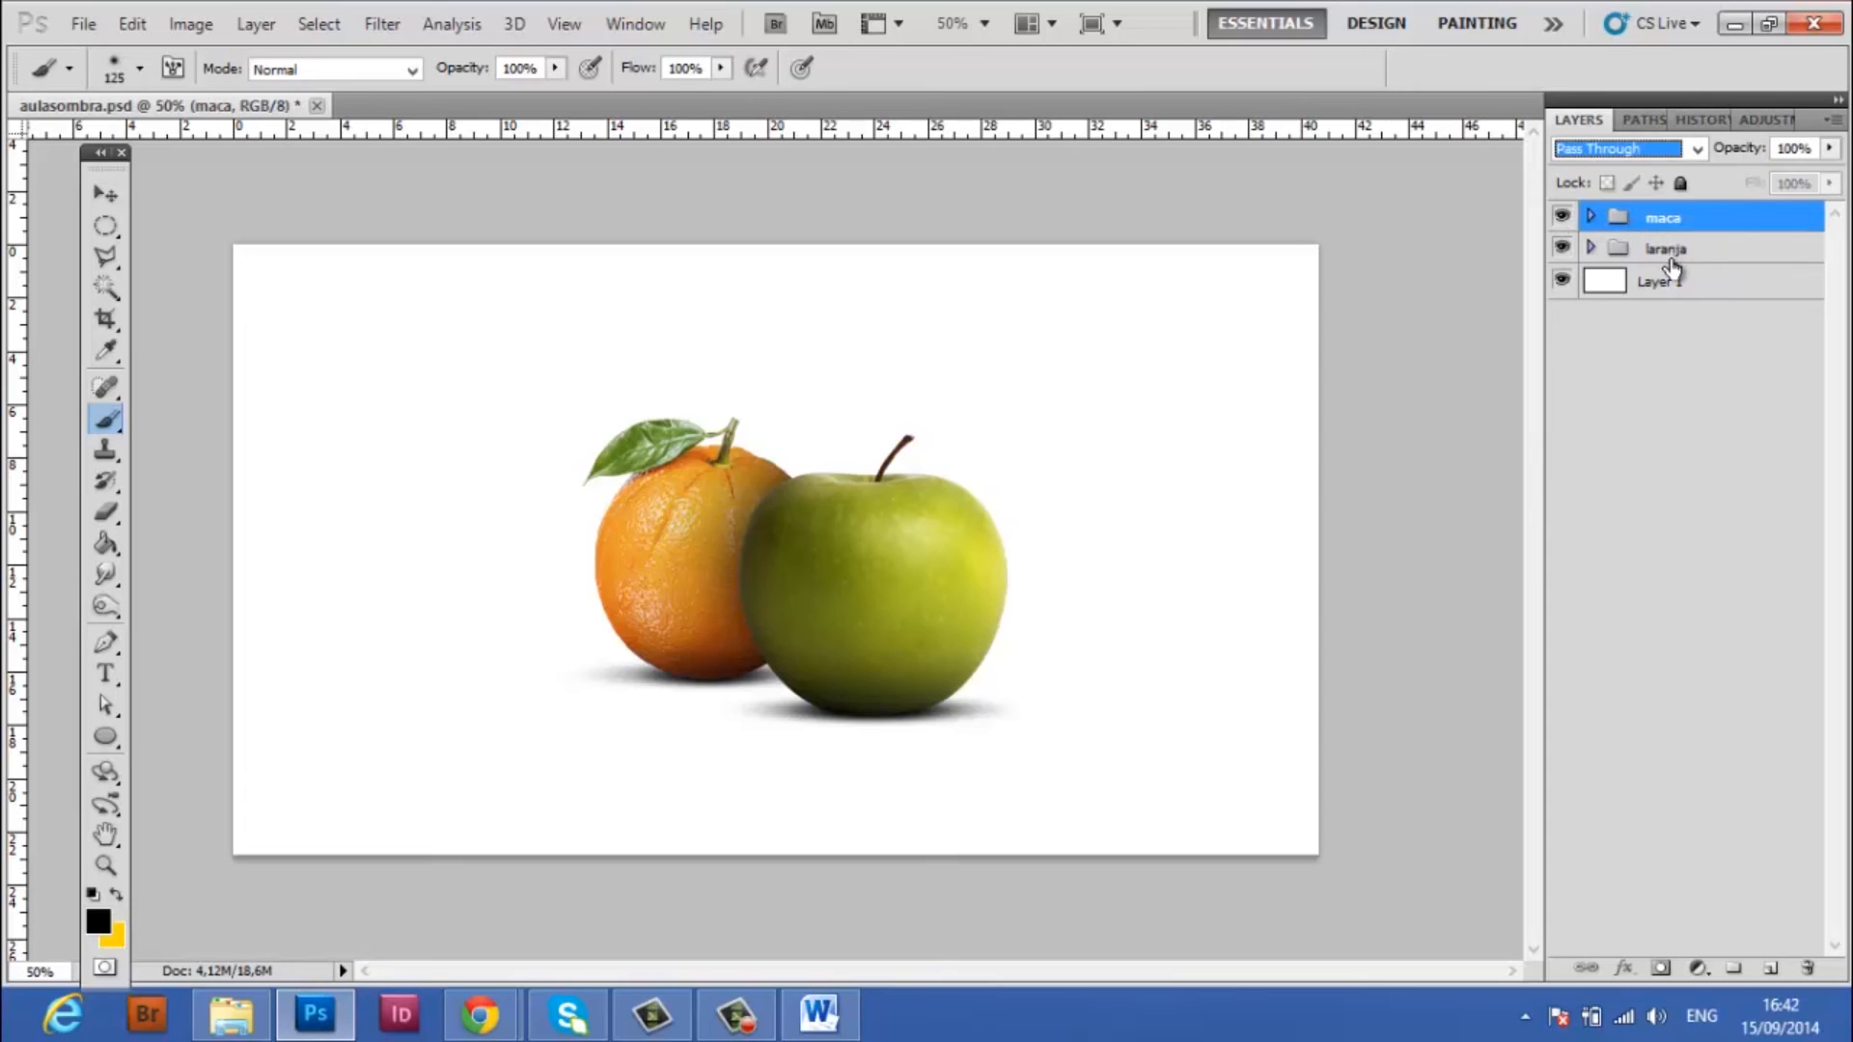
key(m)
key(v)
shift+click(1694, 259)
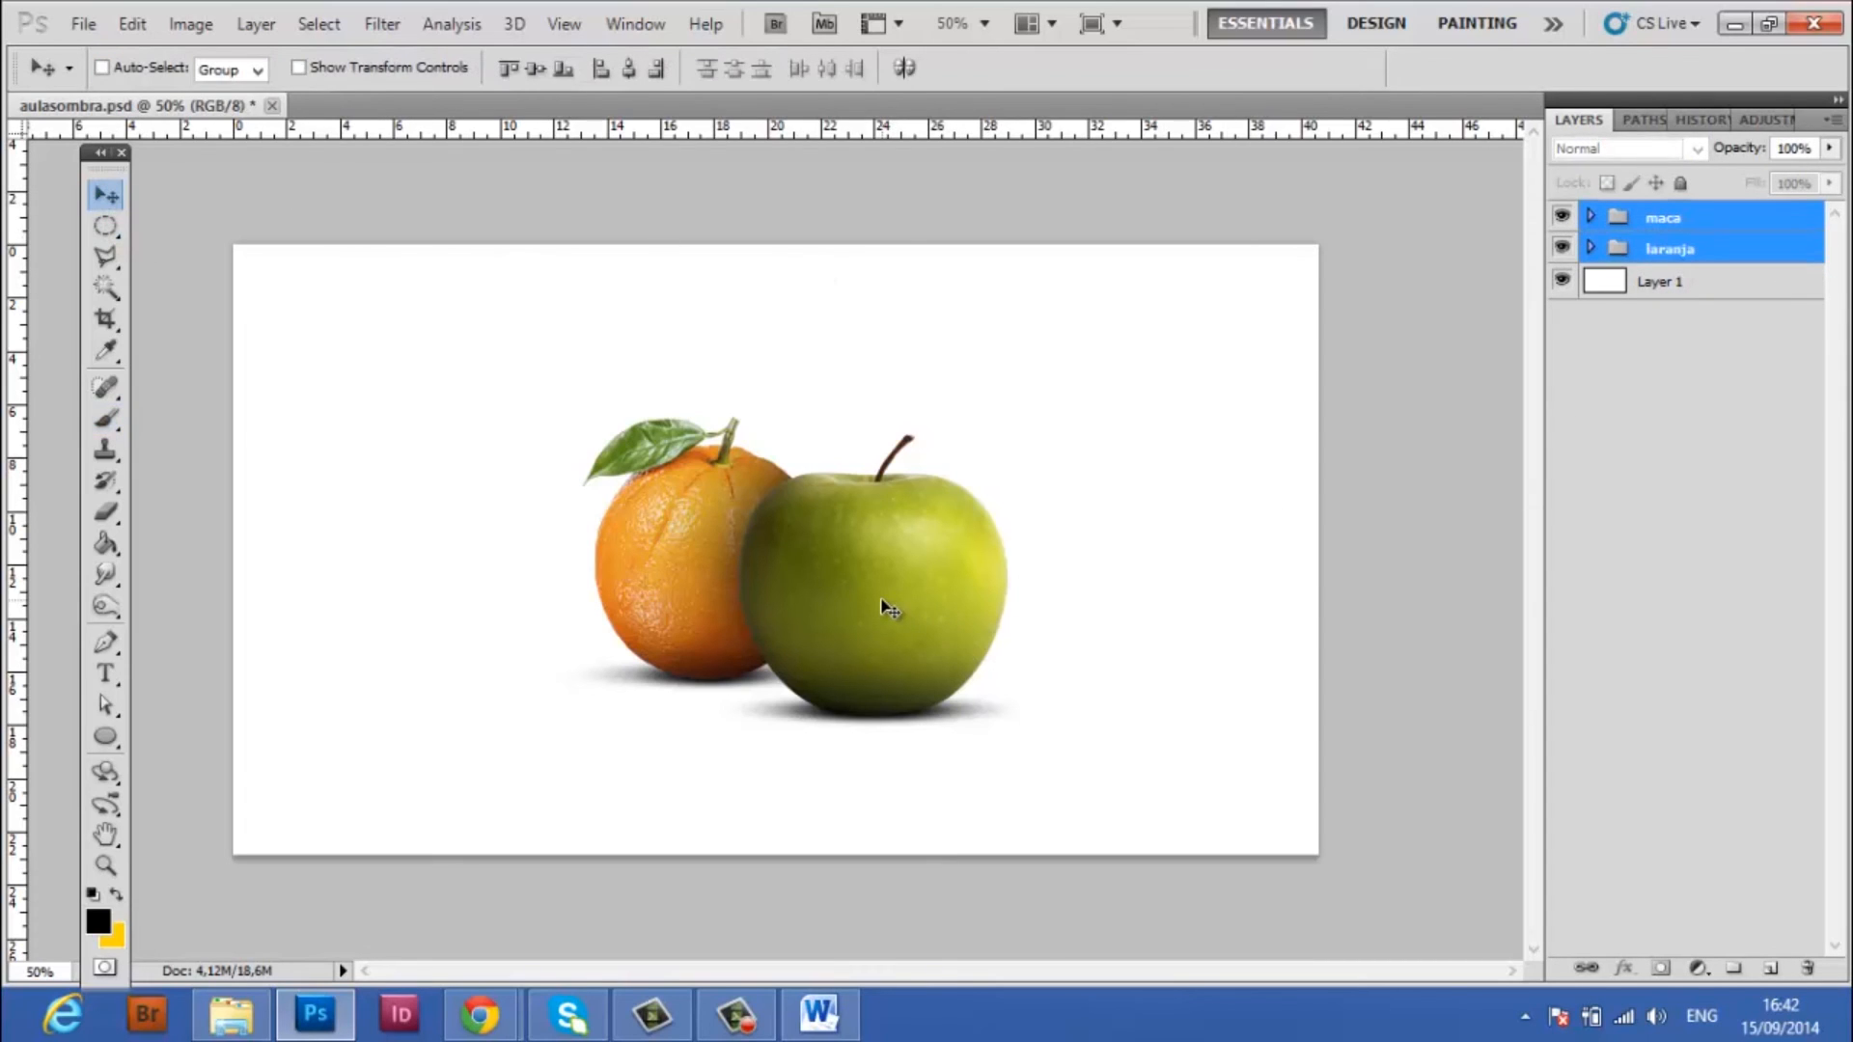
drag(883, 604, 895, 605)
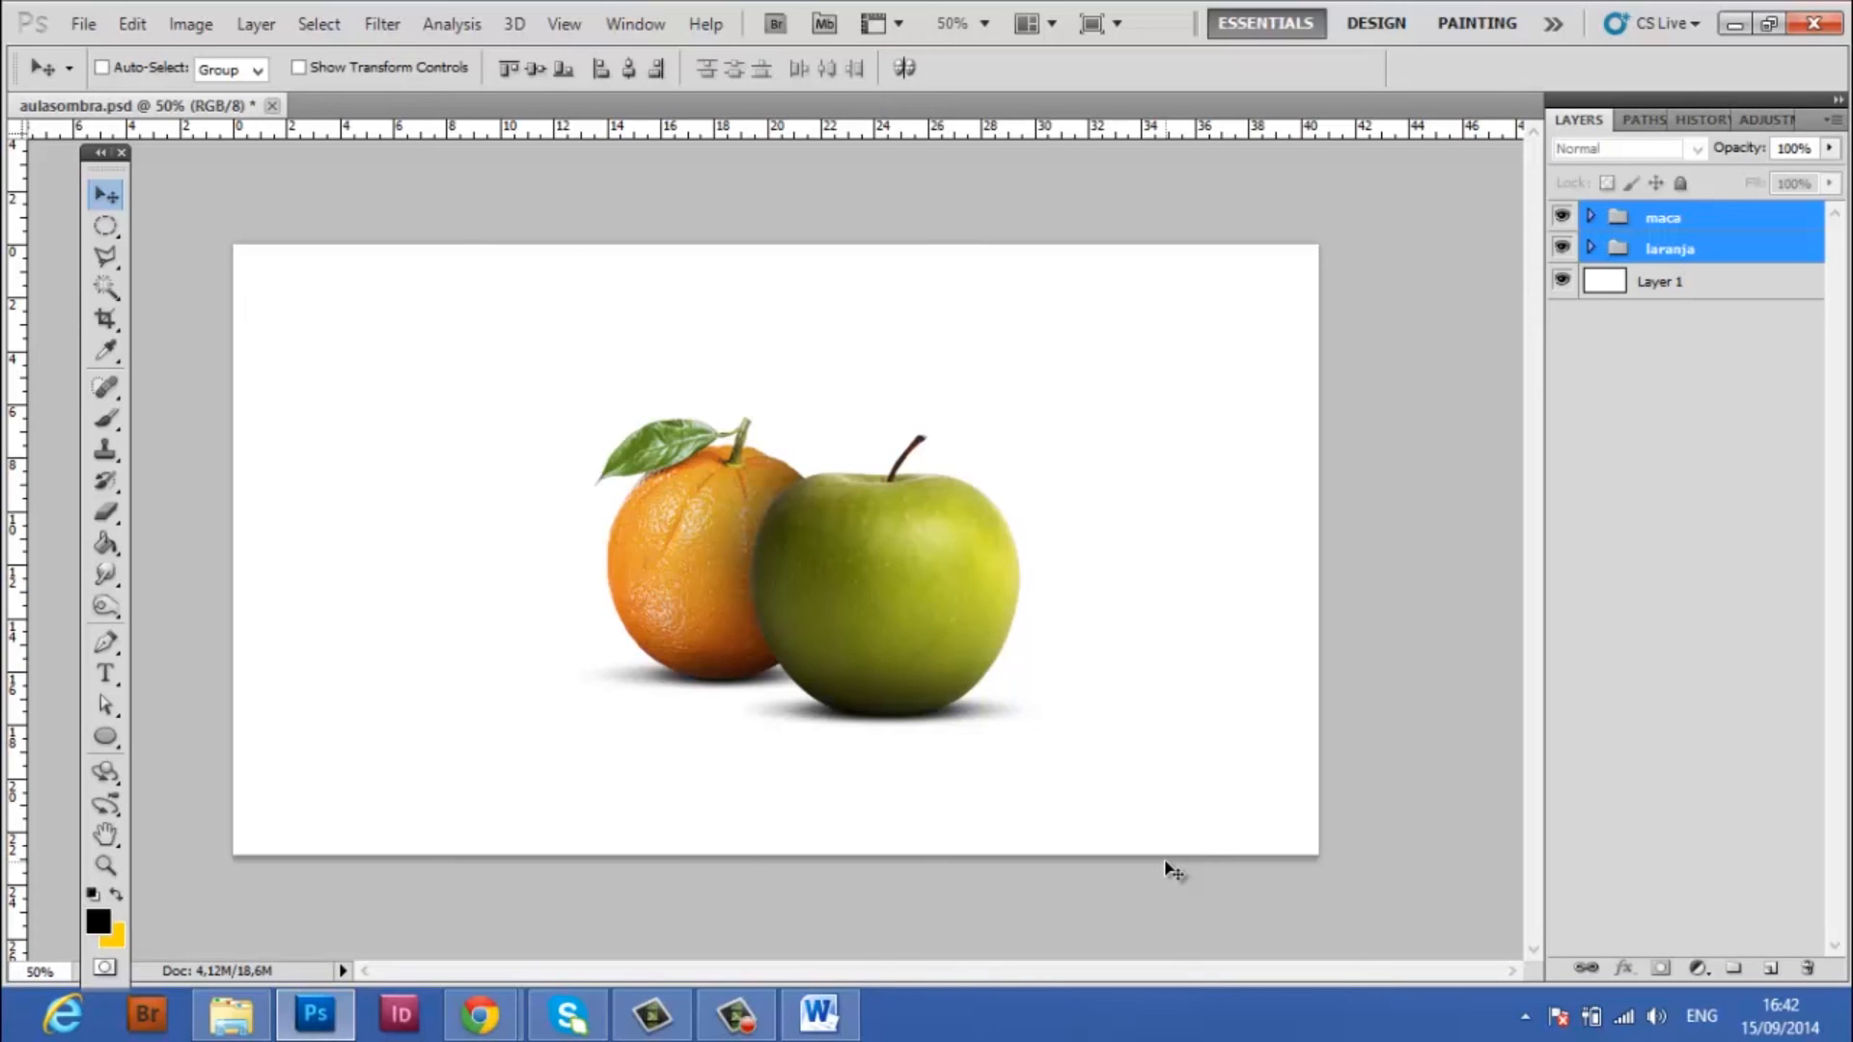
Duplicate the maca and laranja groups and merge the two copies into a single layer
right_click(1699, 217)
click(1675, 278)
click(1157, 305)
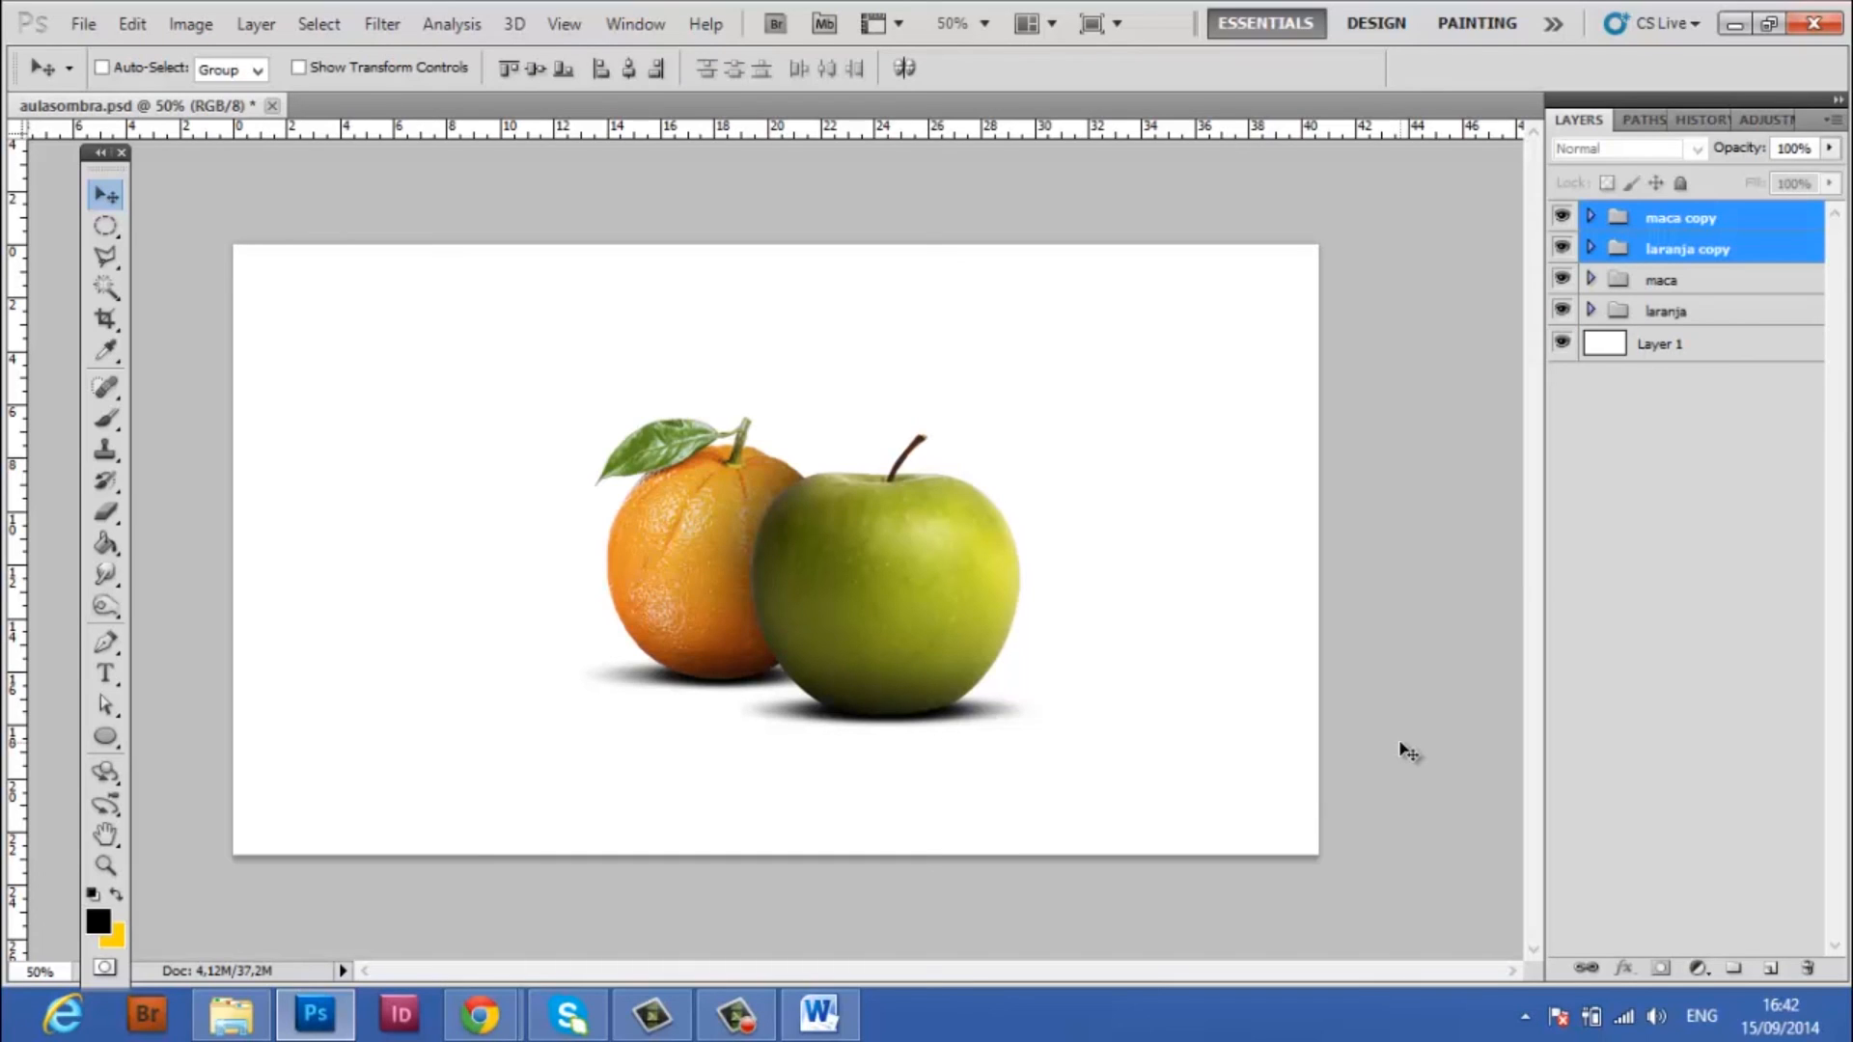
key(ctrl+e)
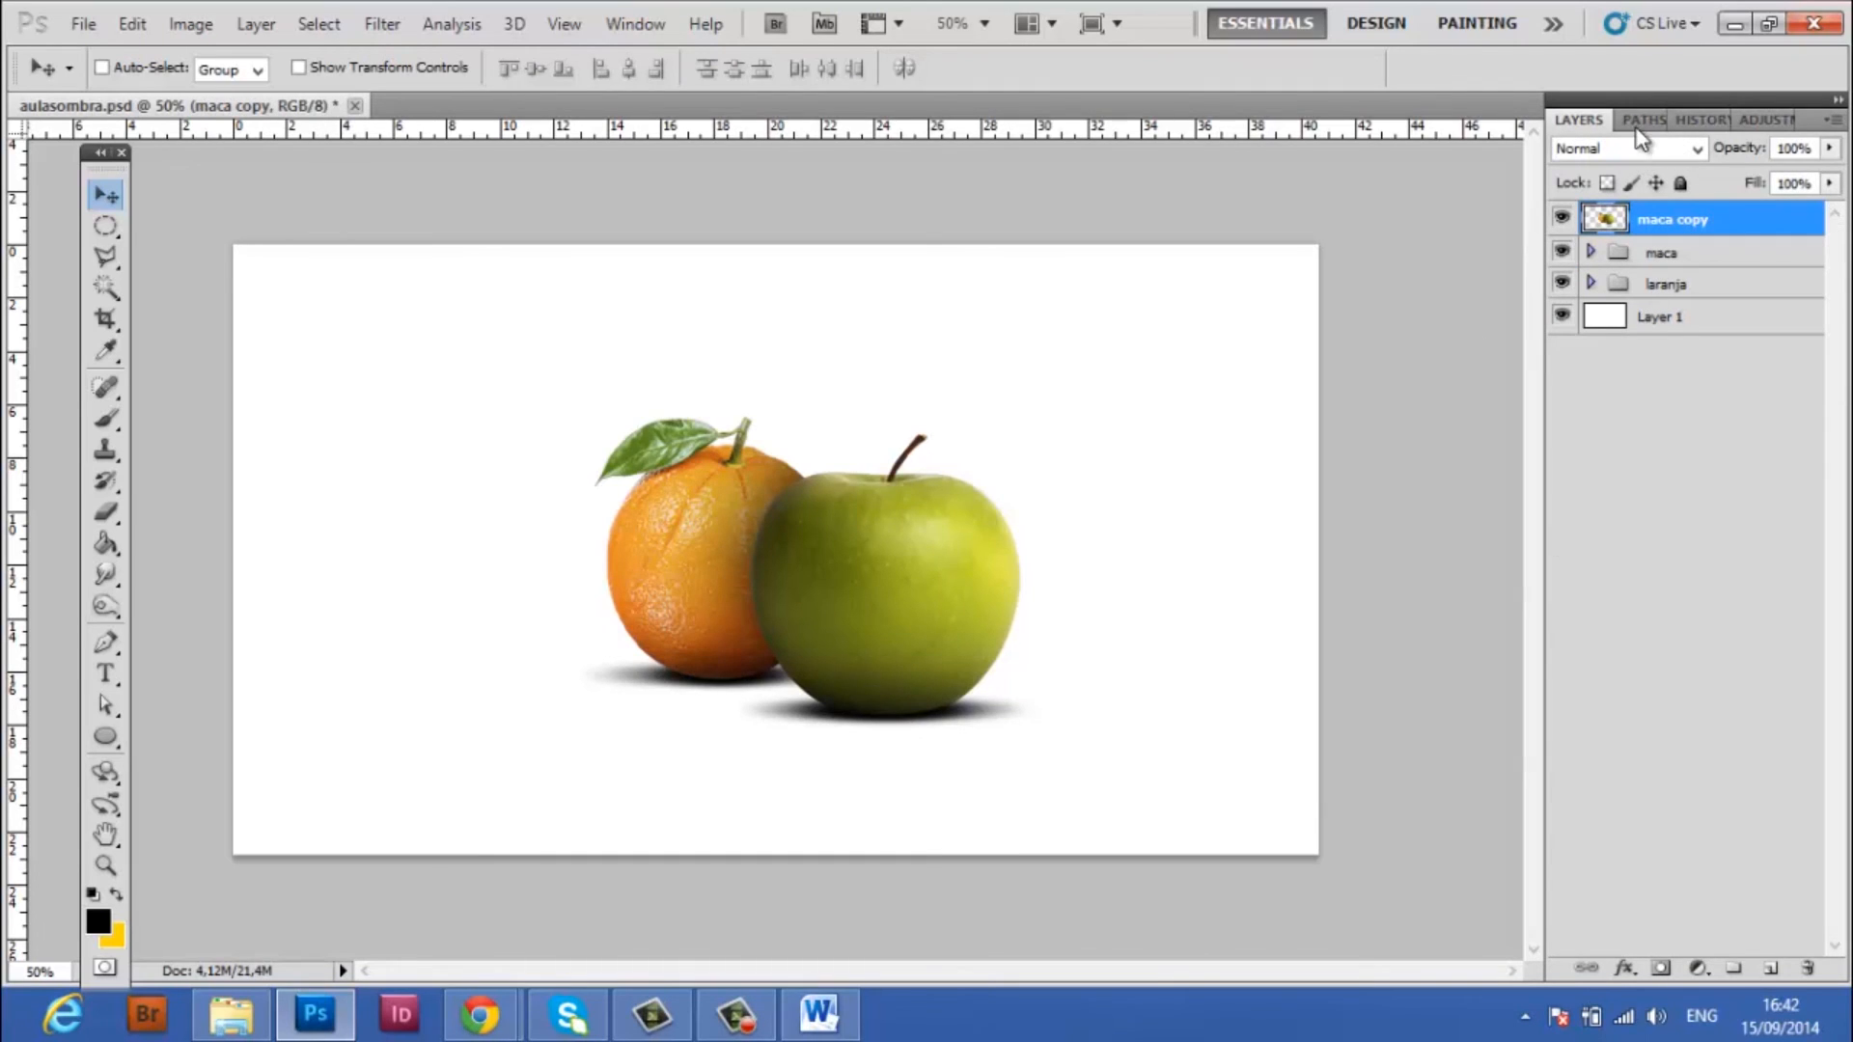
Set the merged fruit layer's blend mode to Overlay and reduce its opacity to 40%
click(1695, 148)
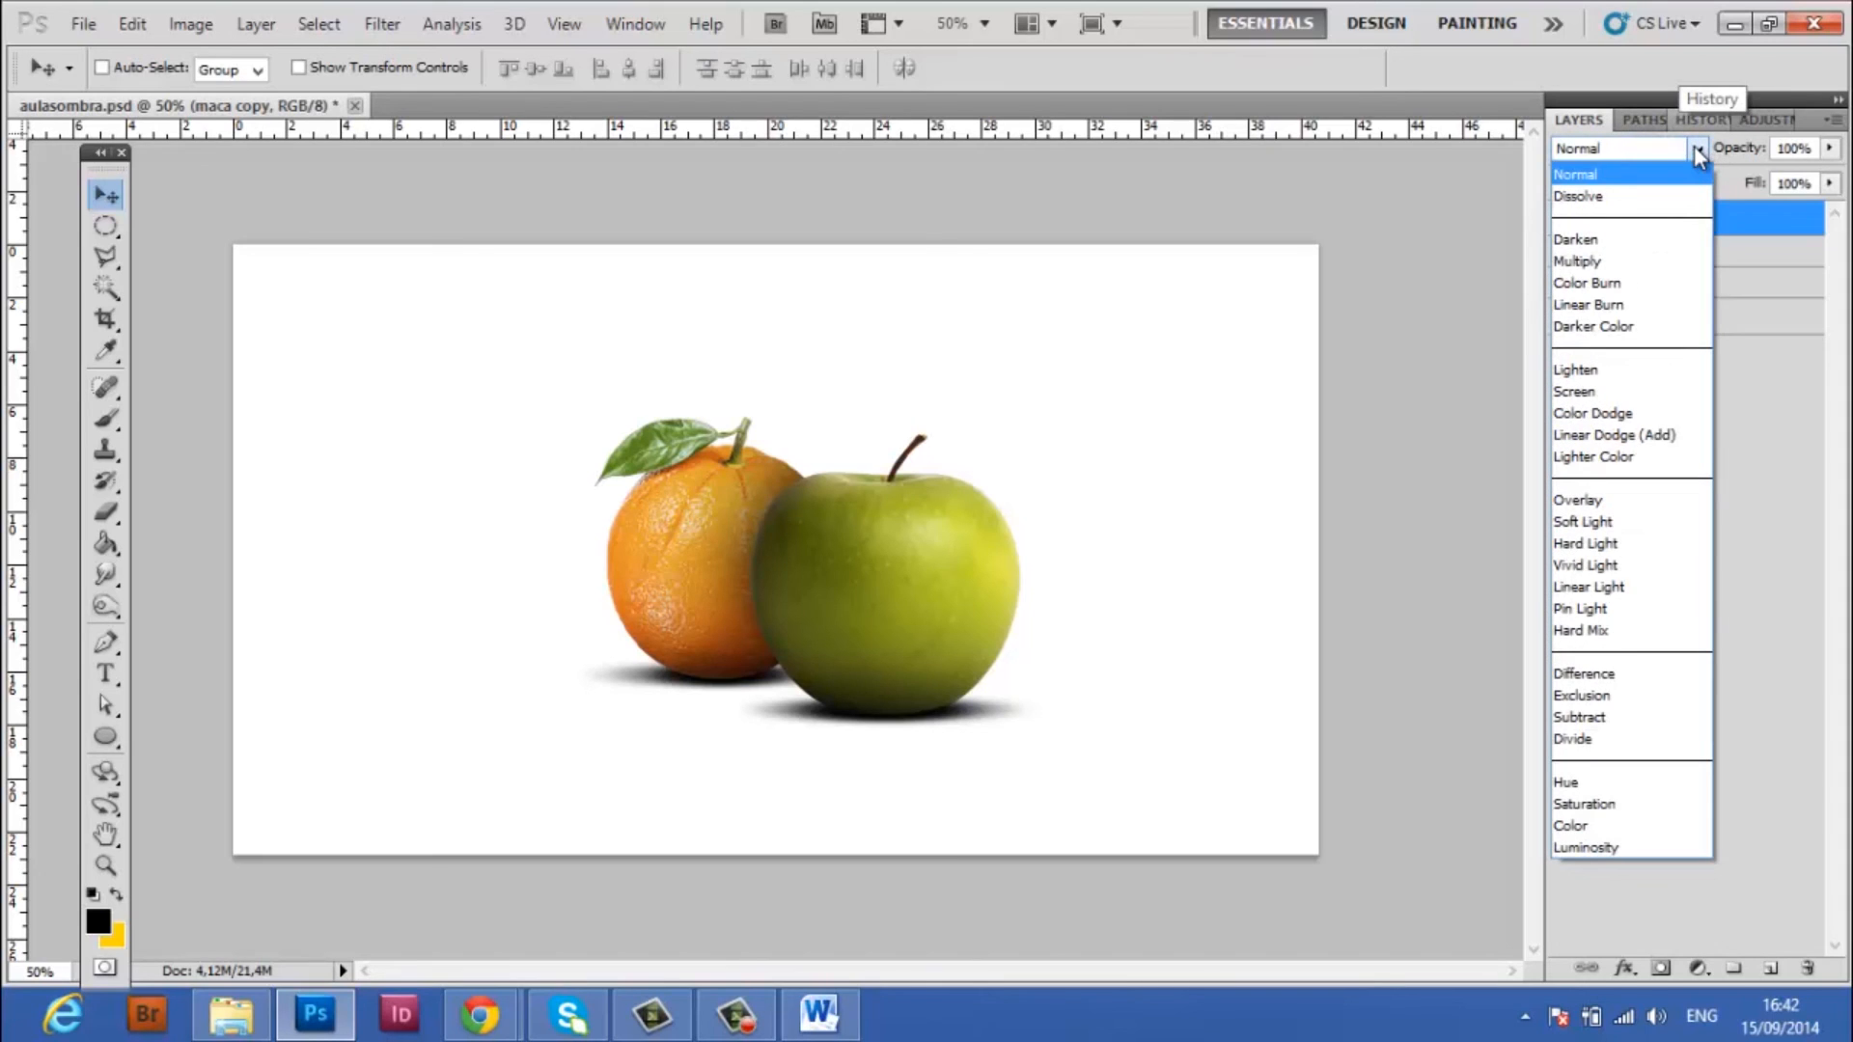
click(1626, 500)
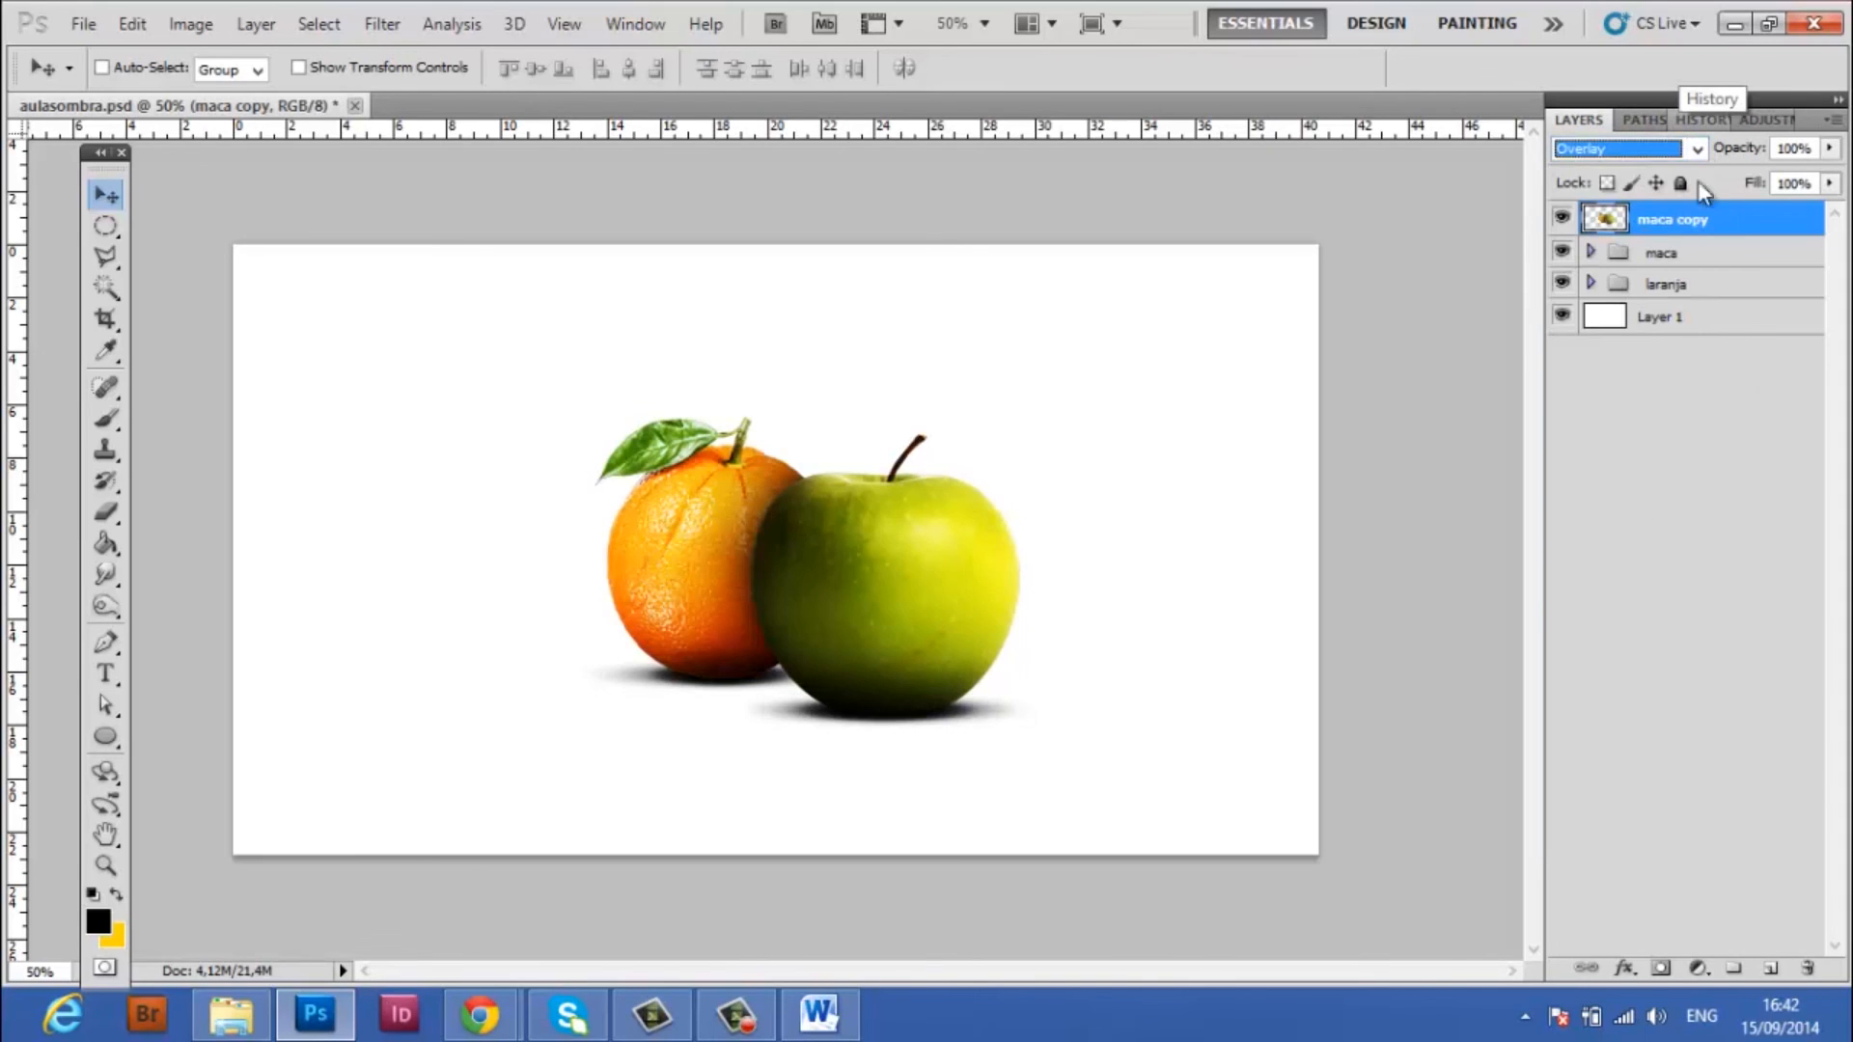
click(1821, 147)
text(50)
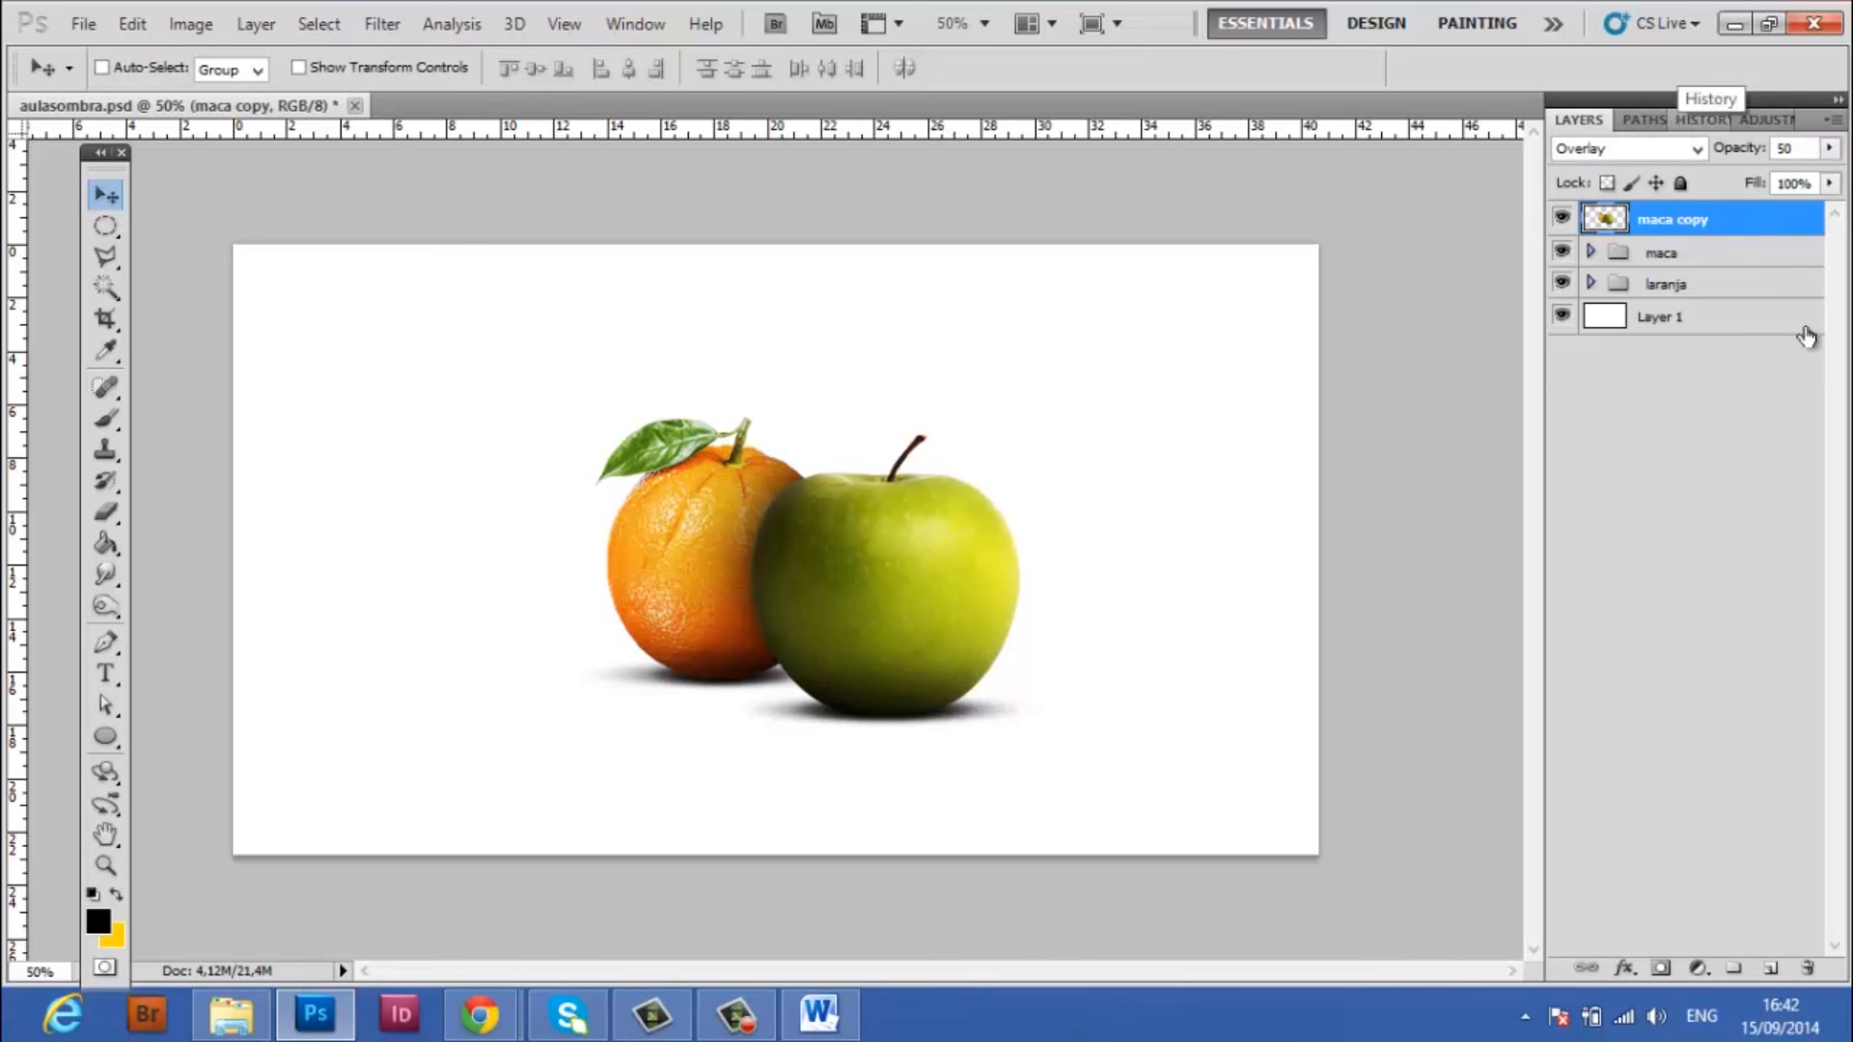
key(Return)
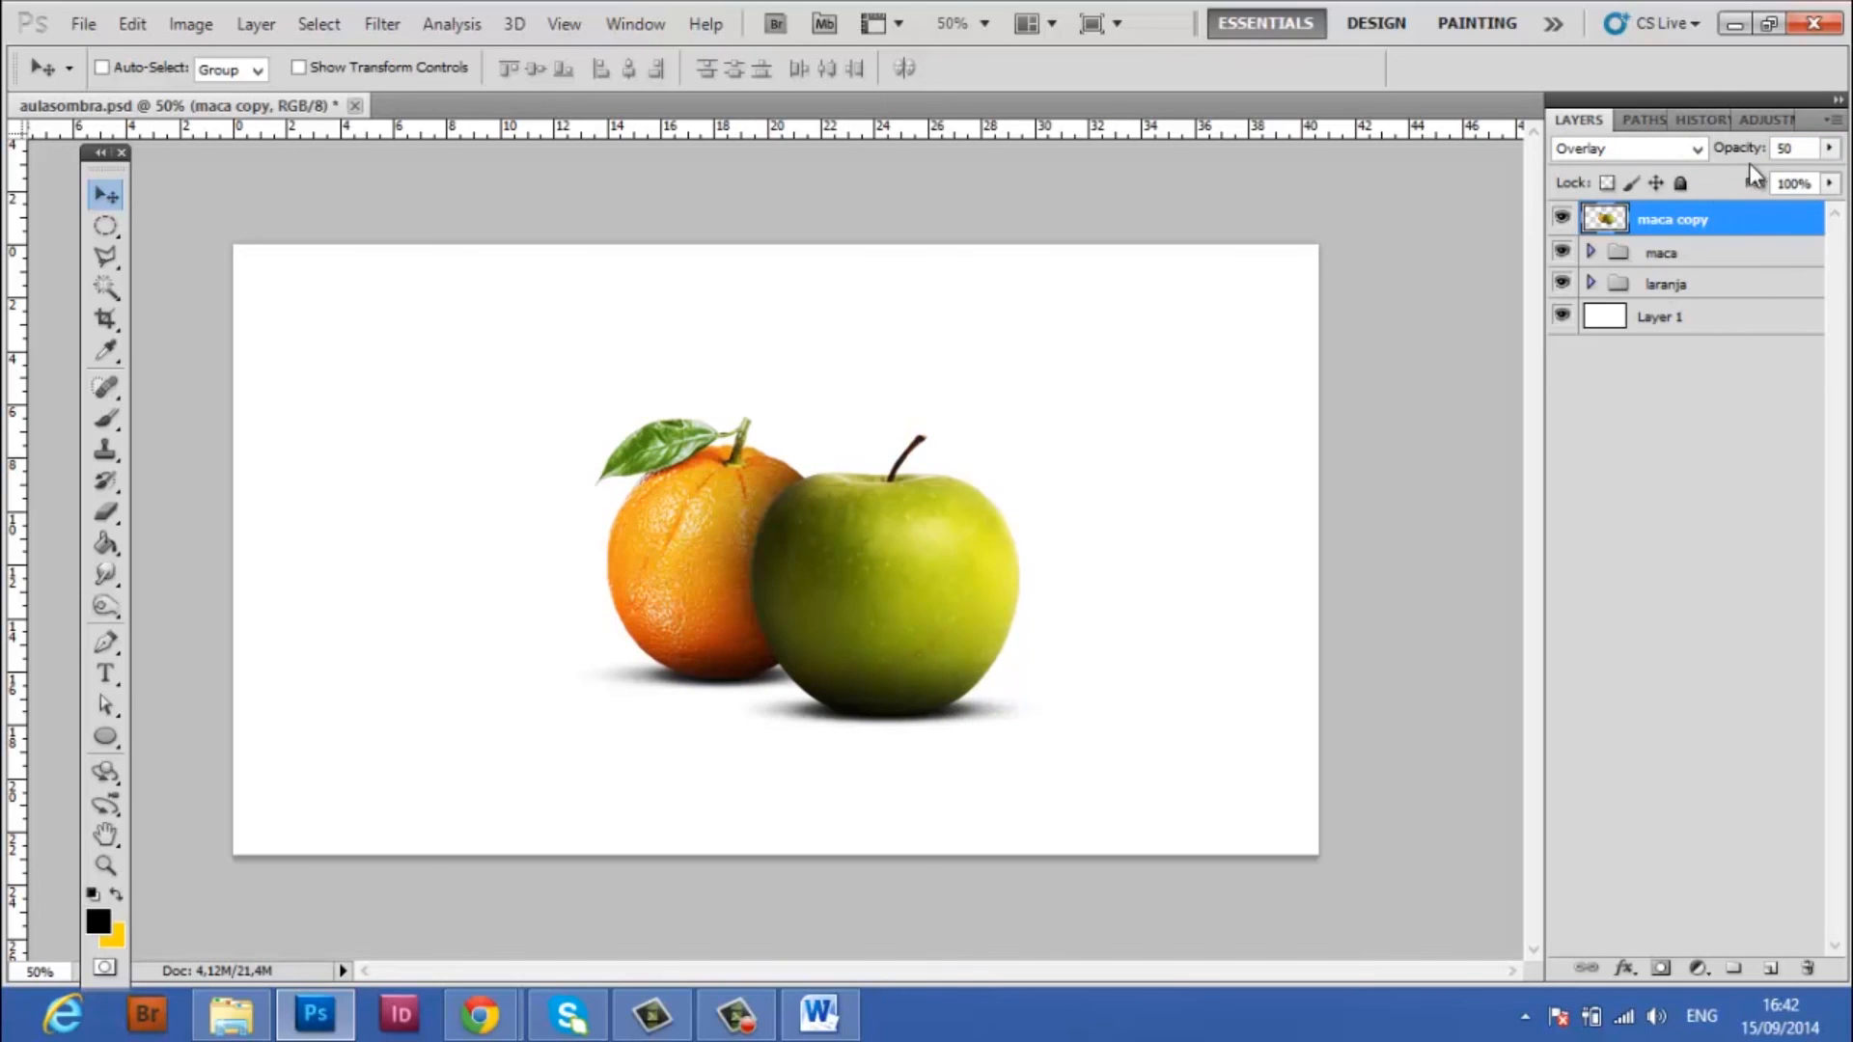
click(1721, 147)
text(40)
key(Return)
key(m)
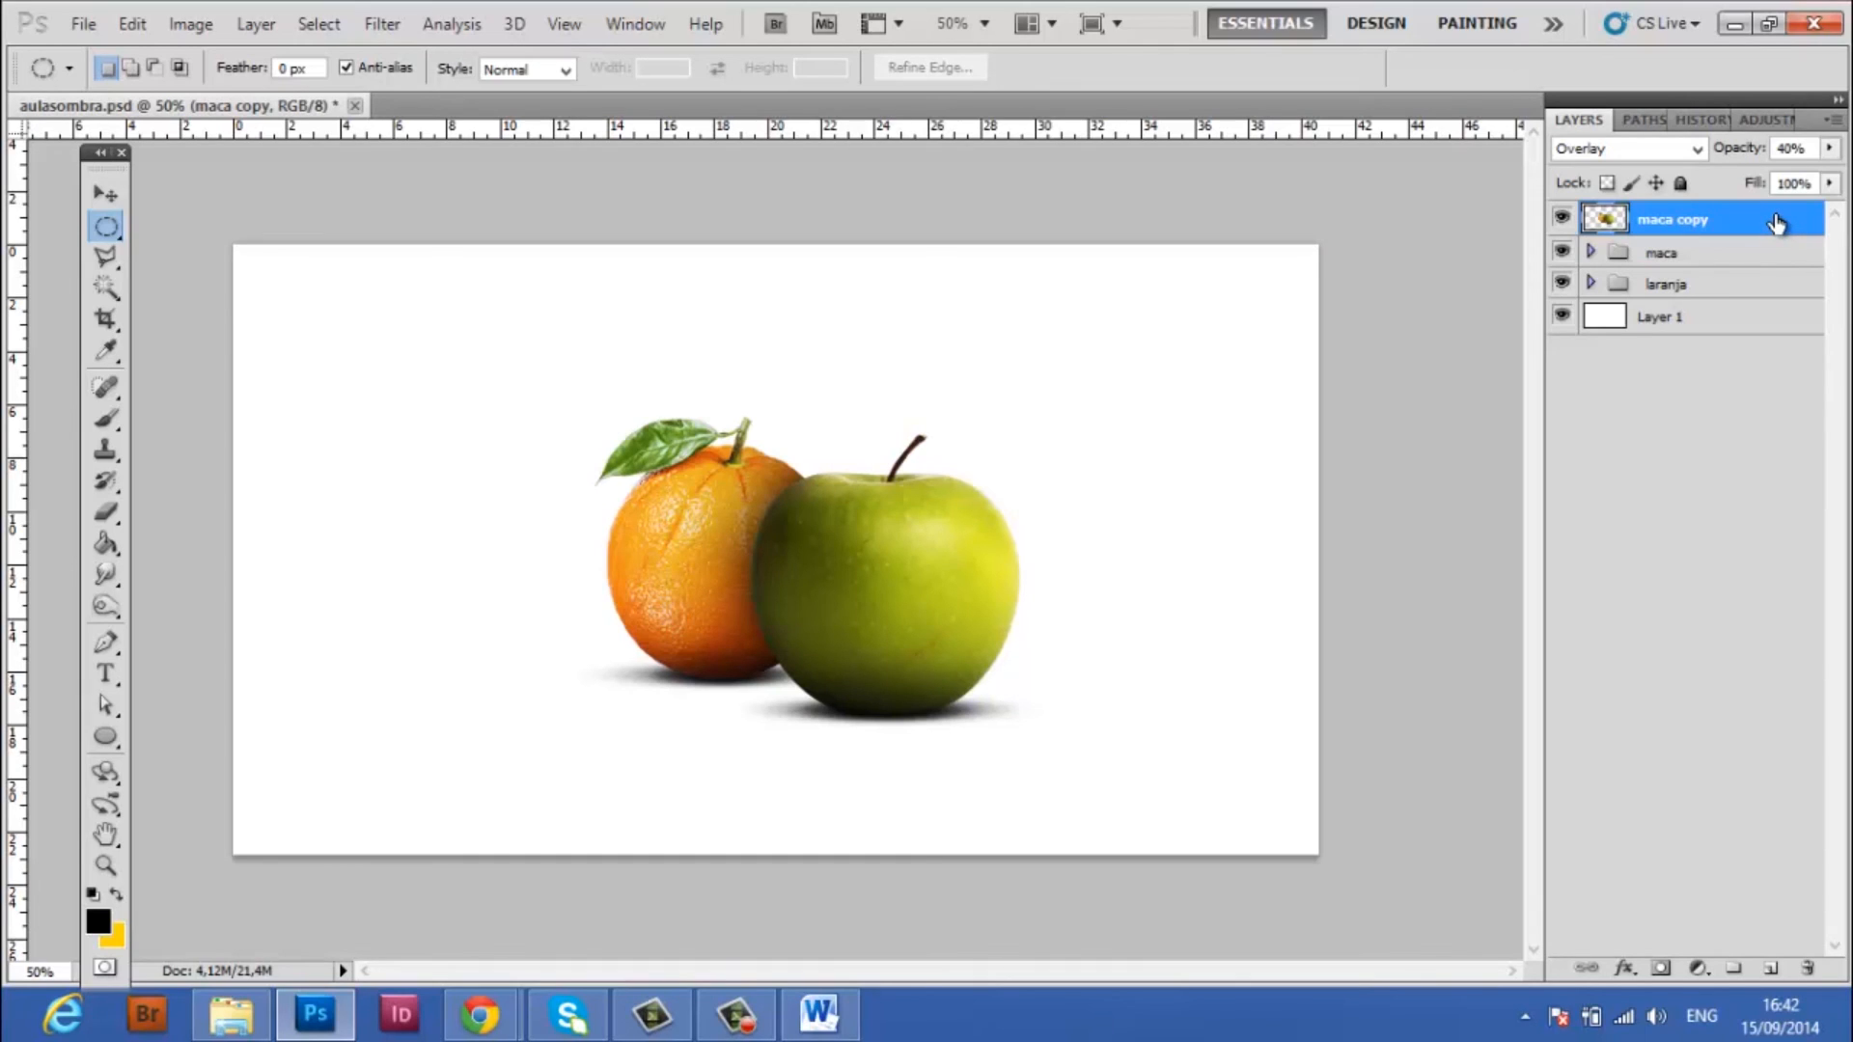
Toggle the Overlay fruit layer and the maca group off and on to compare the composition with and without each
click(1562, 218)
click(1563, 219)
click(1590, 254)
click(1590, 255)
click(1563, 254)
click(1562, 254)
click(1563, 254)
click(1562, 253)
Expand the laranja group, select Layer 7, and toggle its visibility to compare the cast shadow on the orange
click(1590, 284)
click(1708, 318)
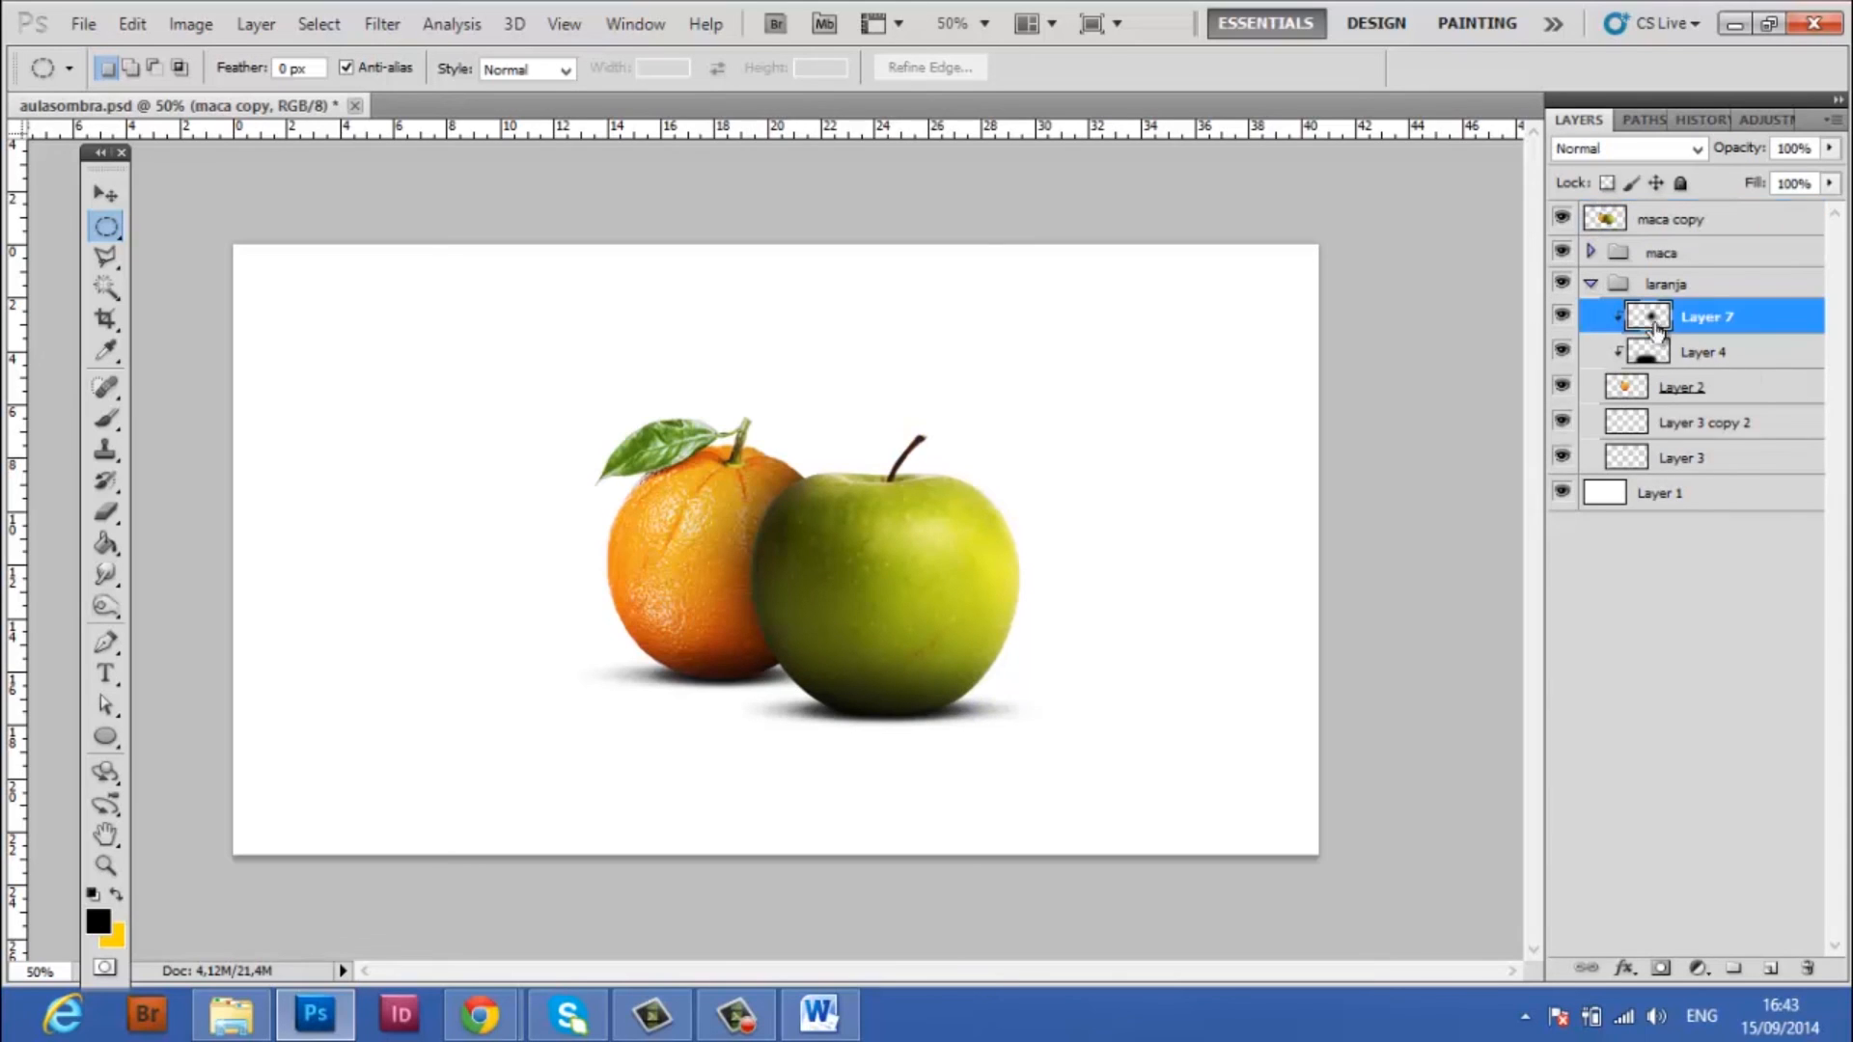
click(1563, 318)
click(1562, 318)
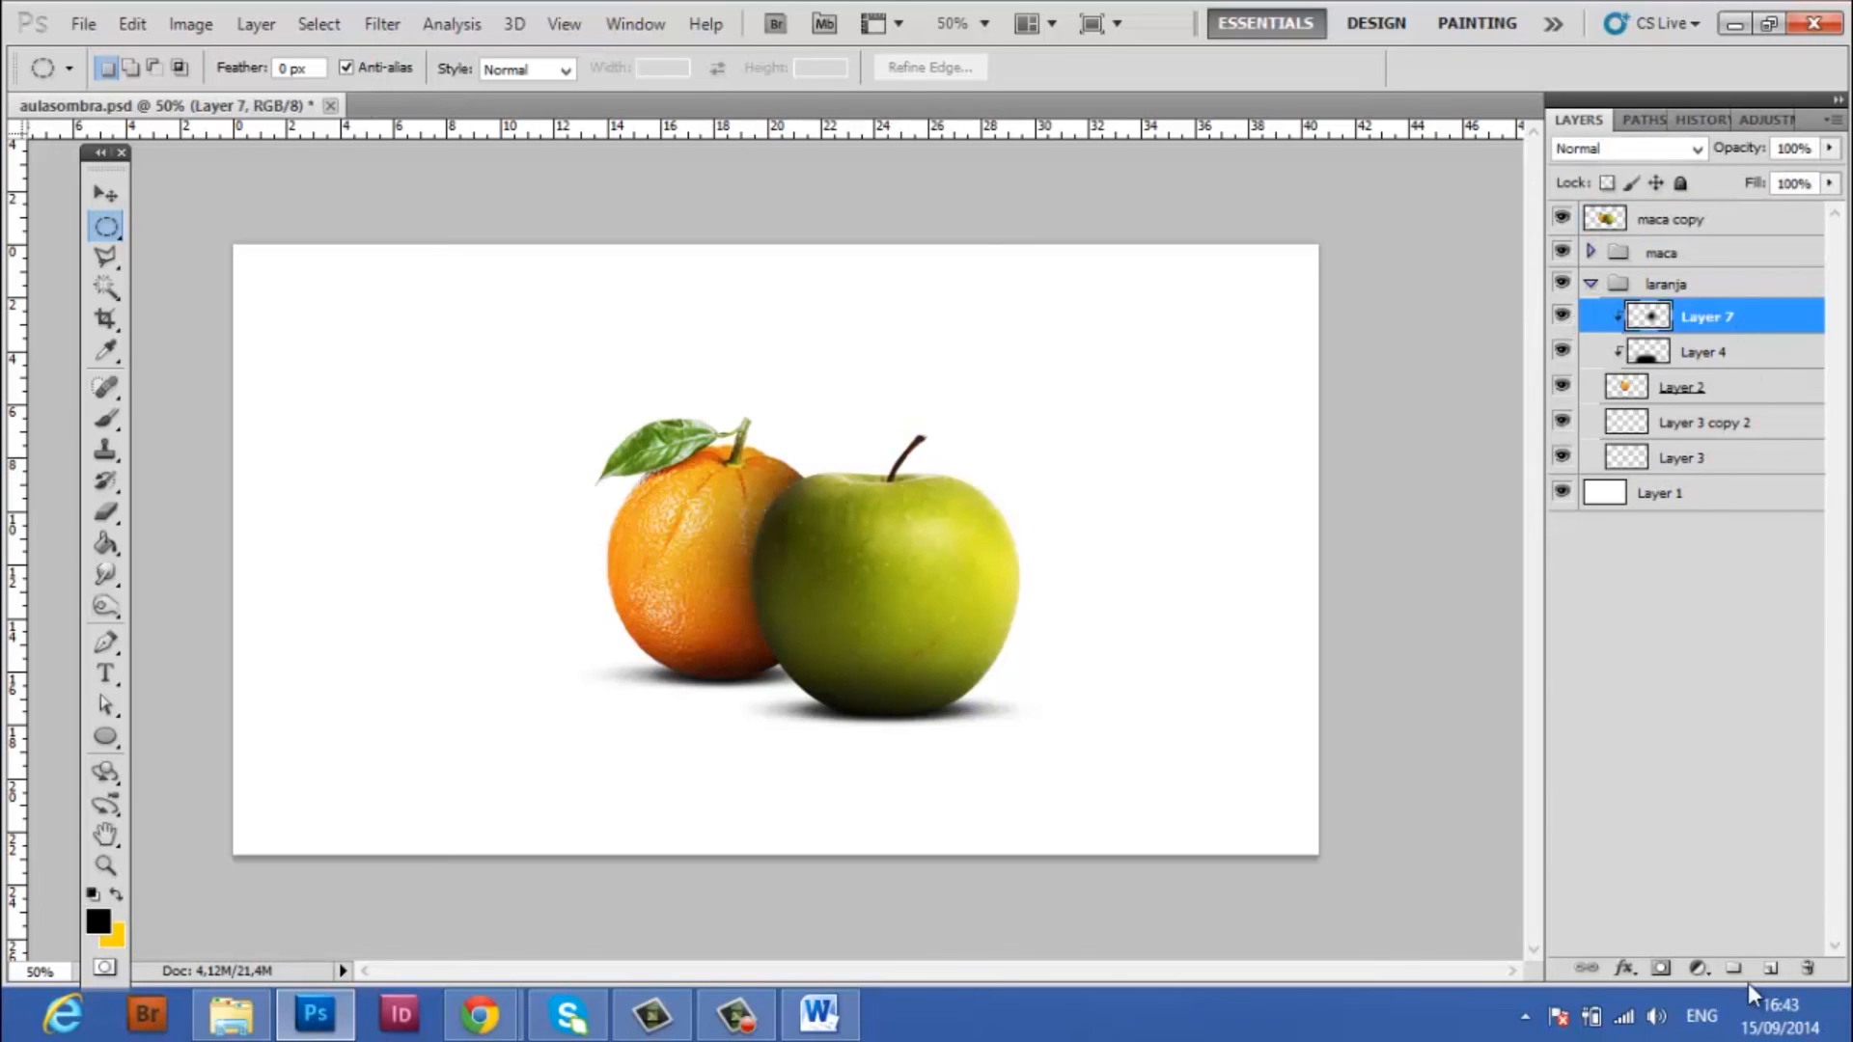
Add a new layer above Layer 7 clipped to the orange and paint extra black shadow near the apple with a 250 px brush
click(1770, 973)
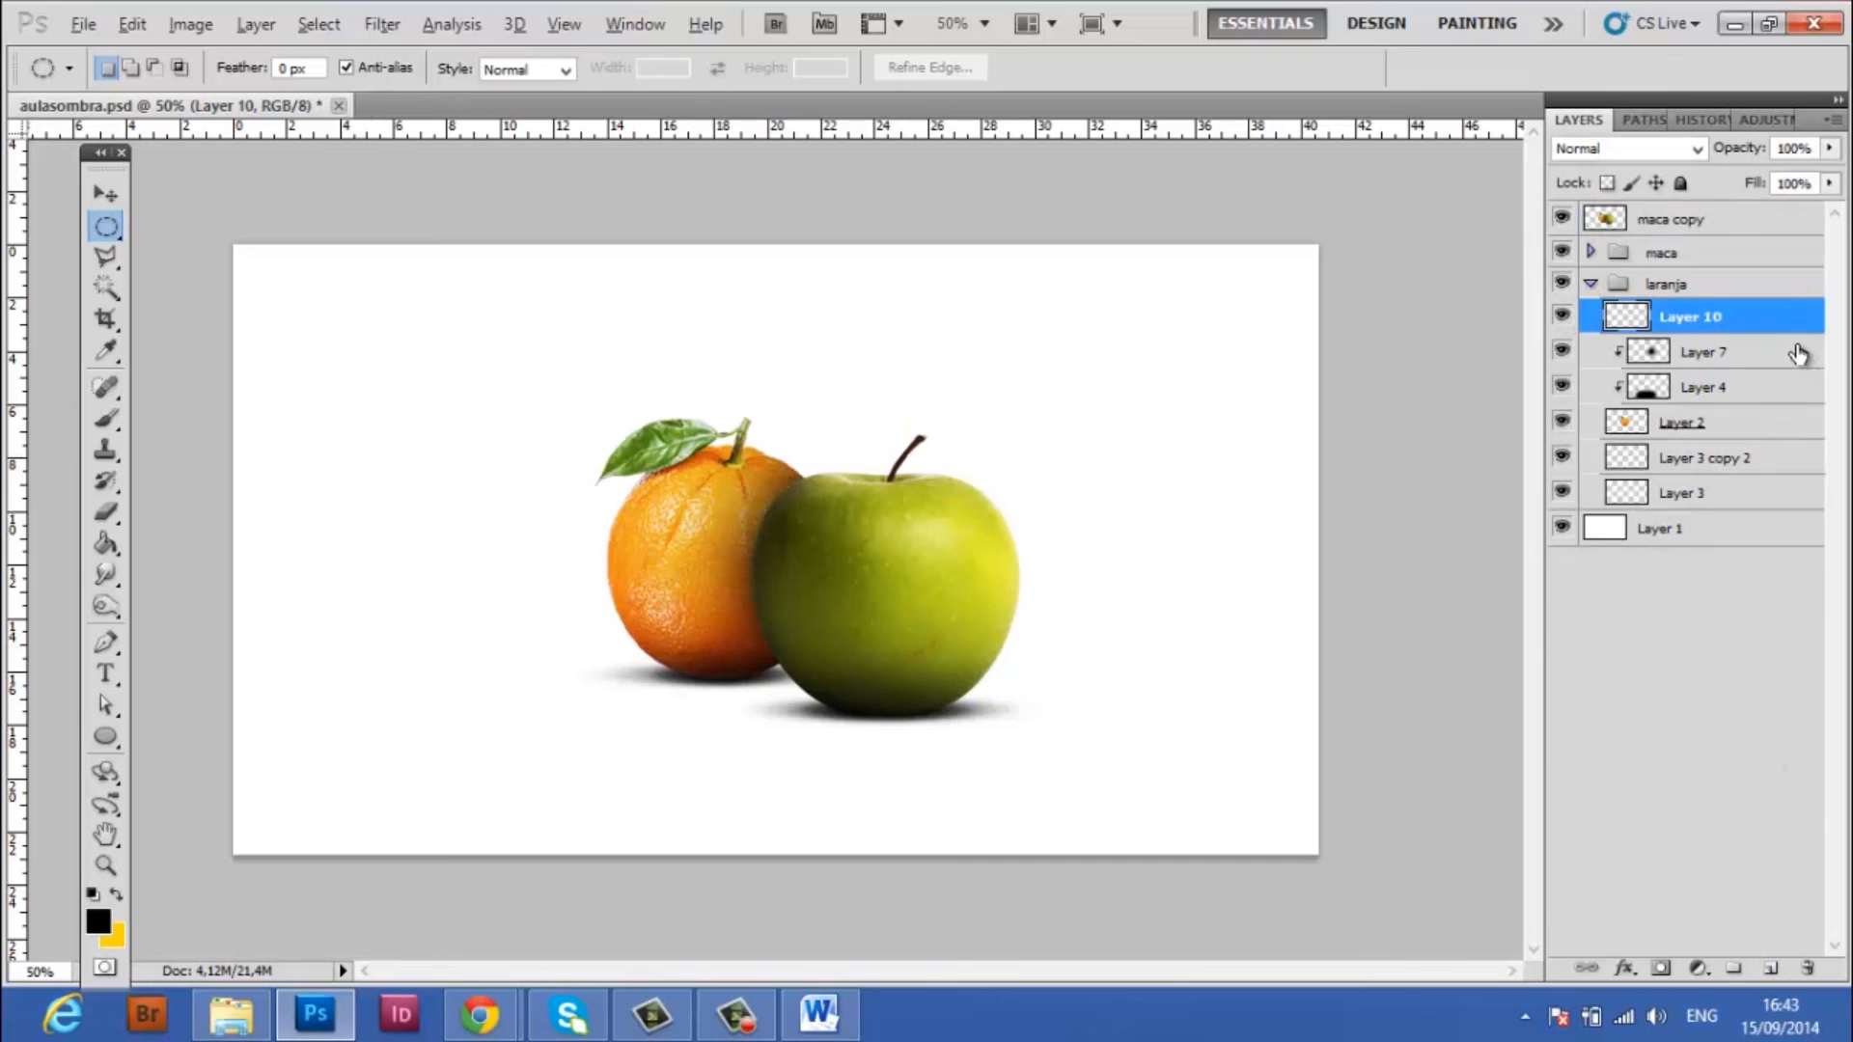
alt+click(1726, 334)
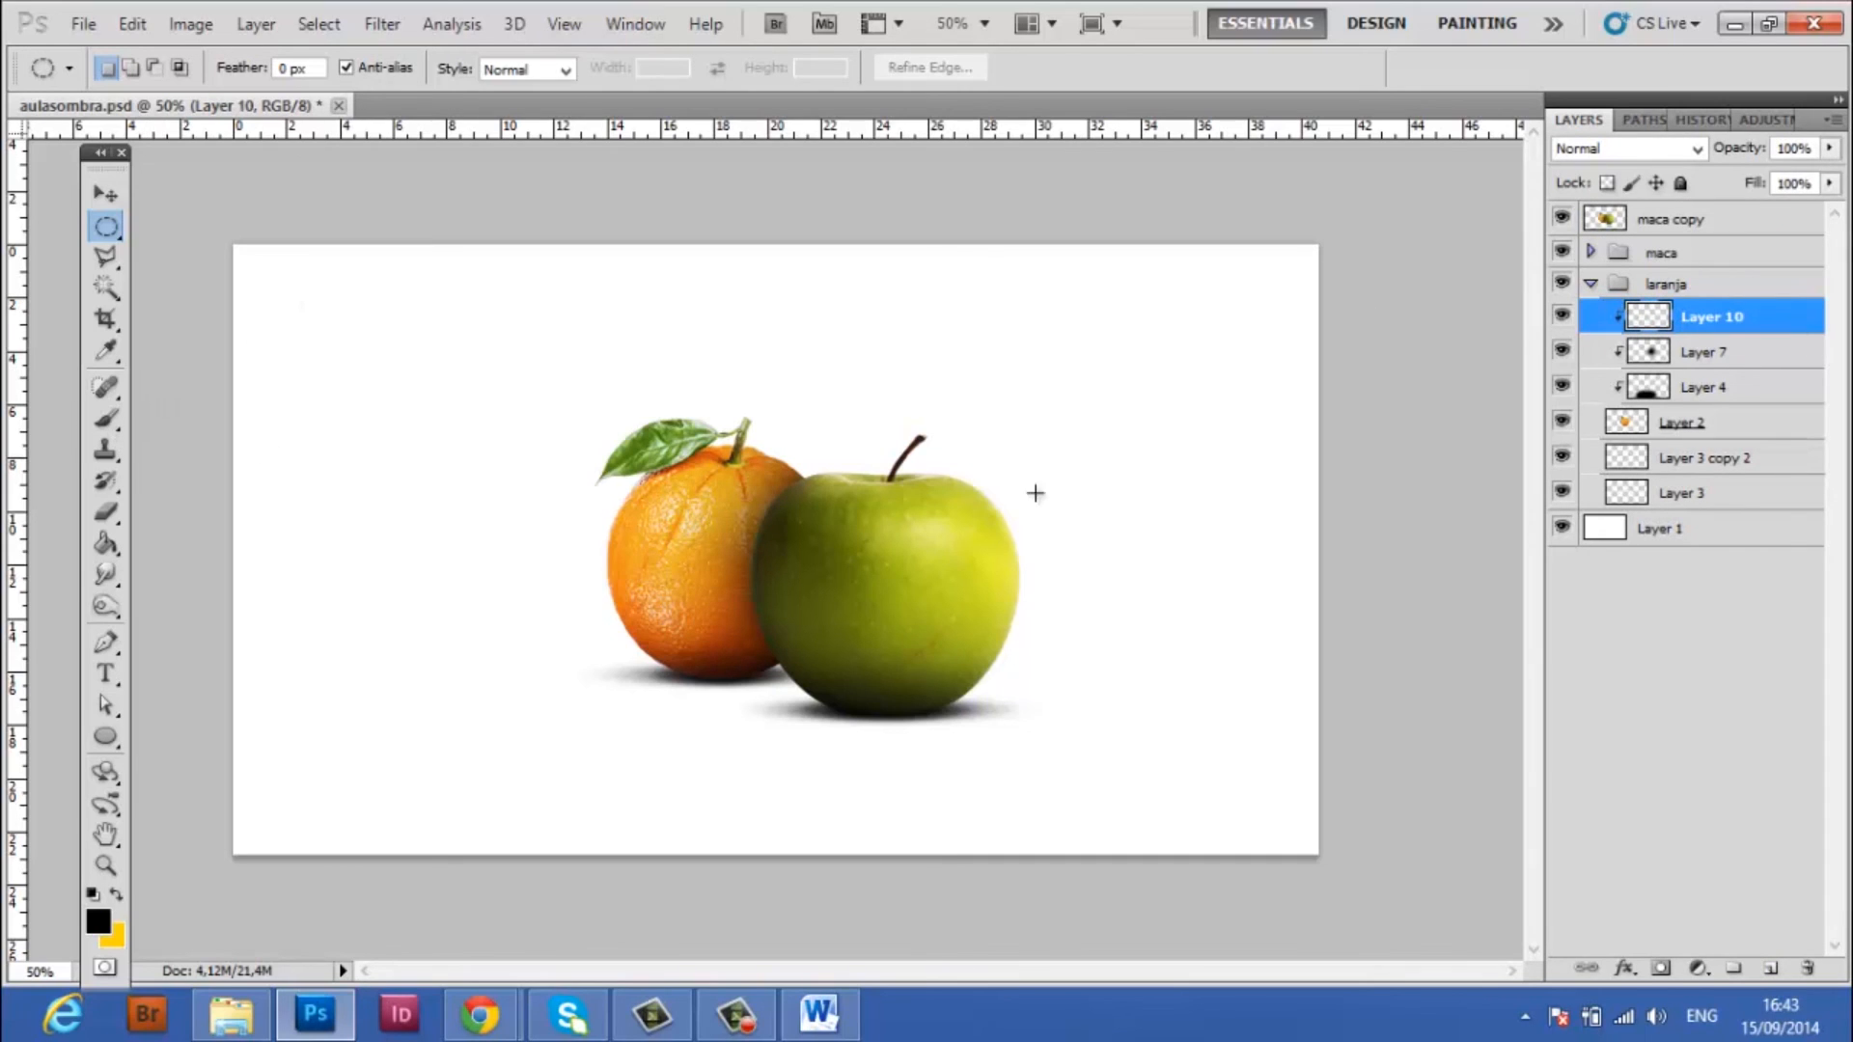
click(106, 420)
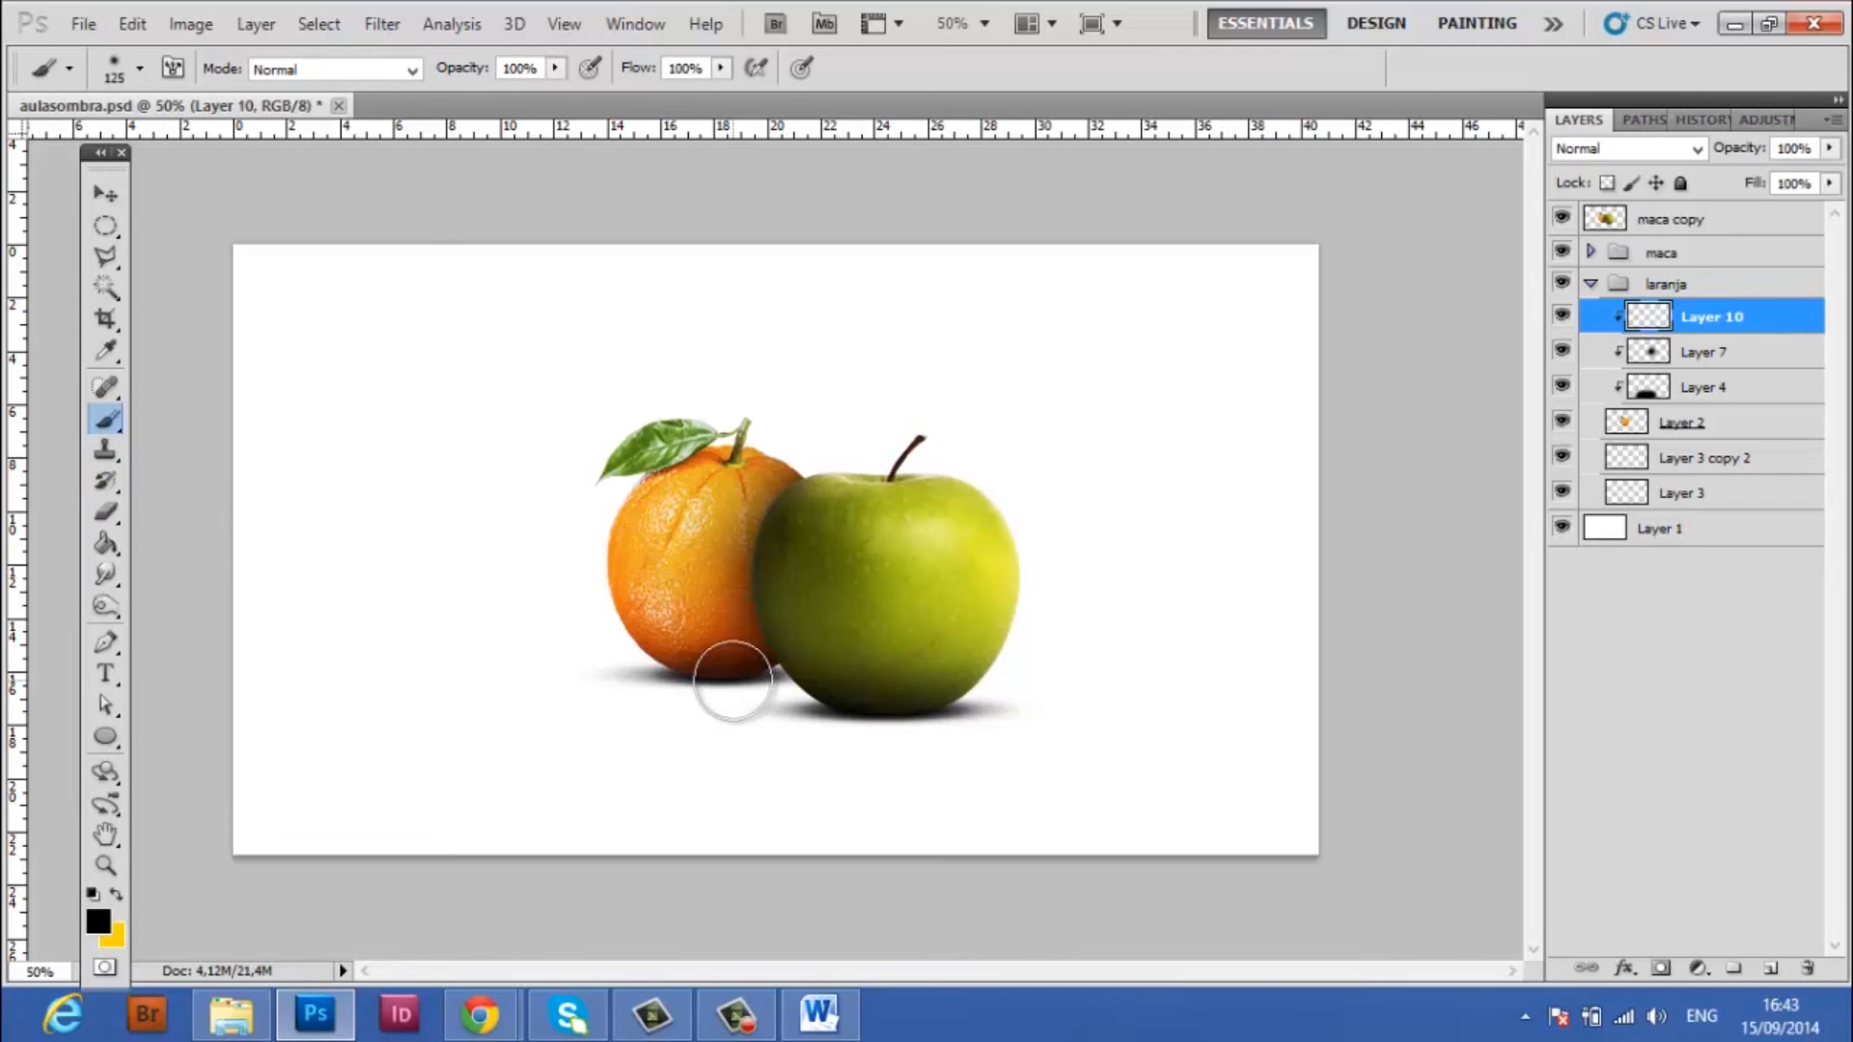
key(bracketright)
key(bracketright)
key(bracketright)
key(bracketright)
drag(843, 615, 888, 683)
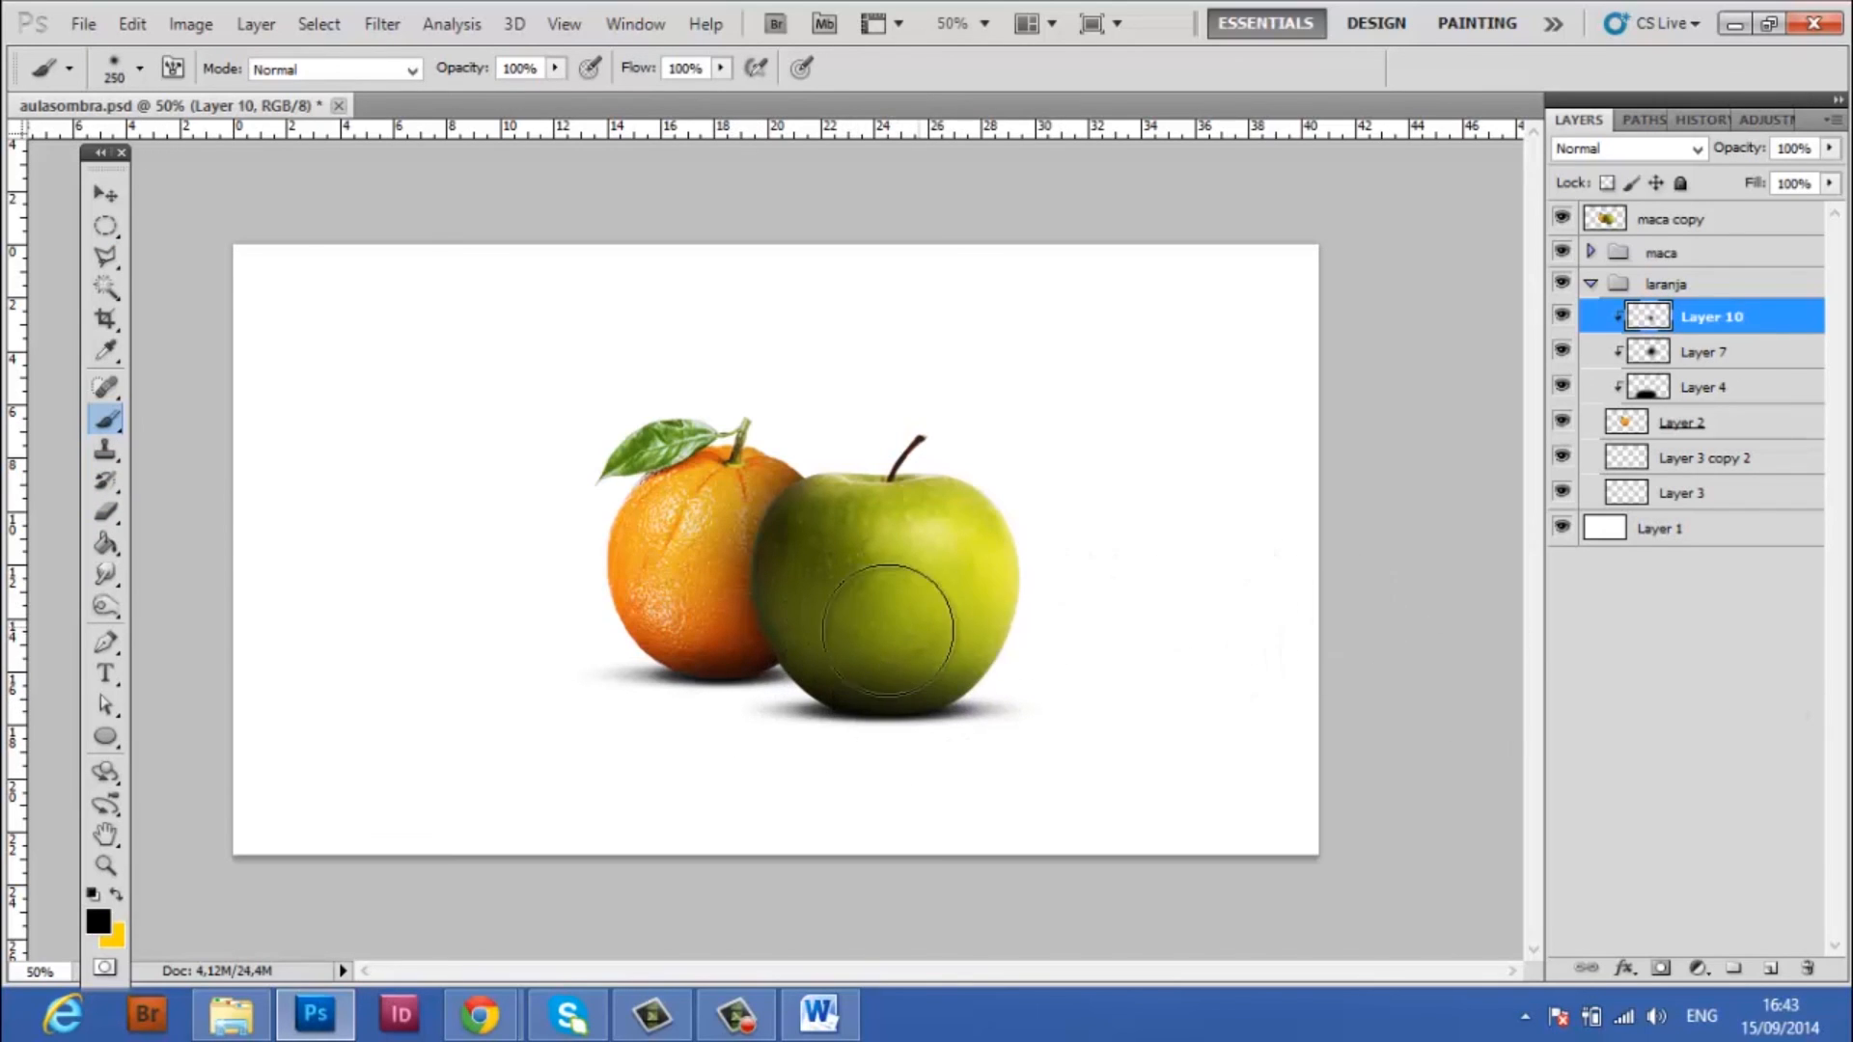
Toggle Layer 10's visibility to compare the orange with and without the extra painted shadow
click(1562, 319)
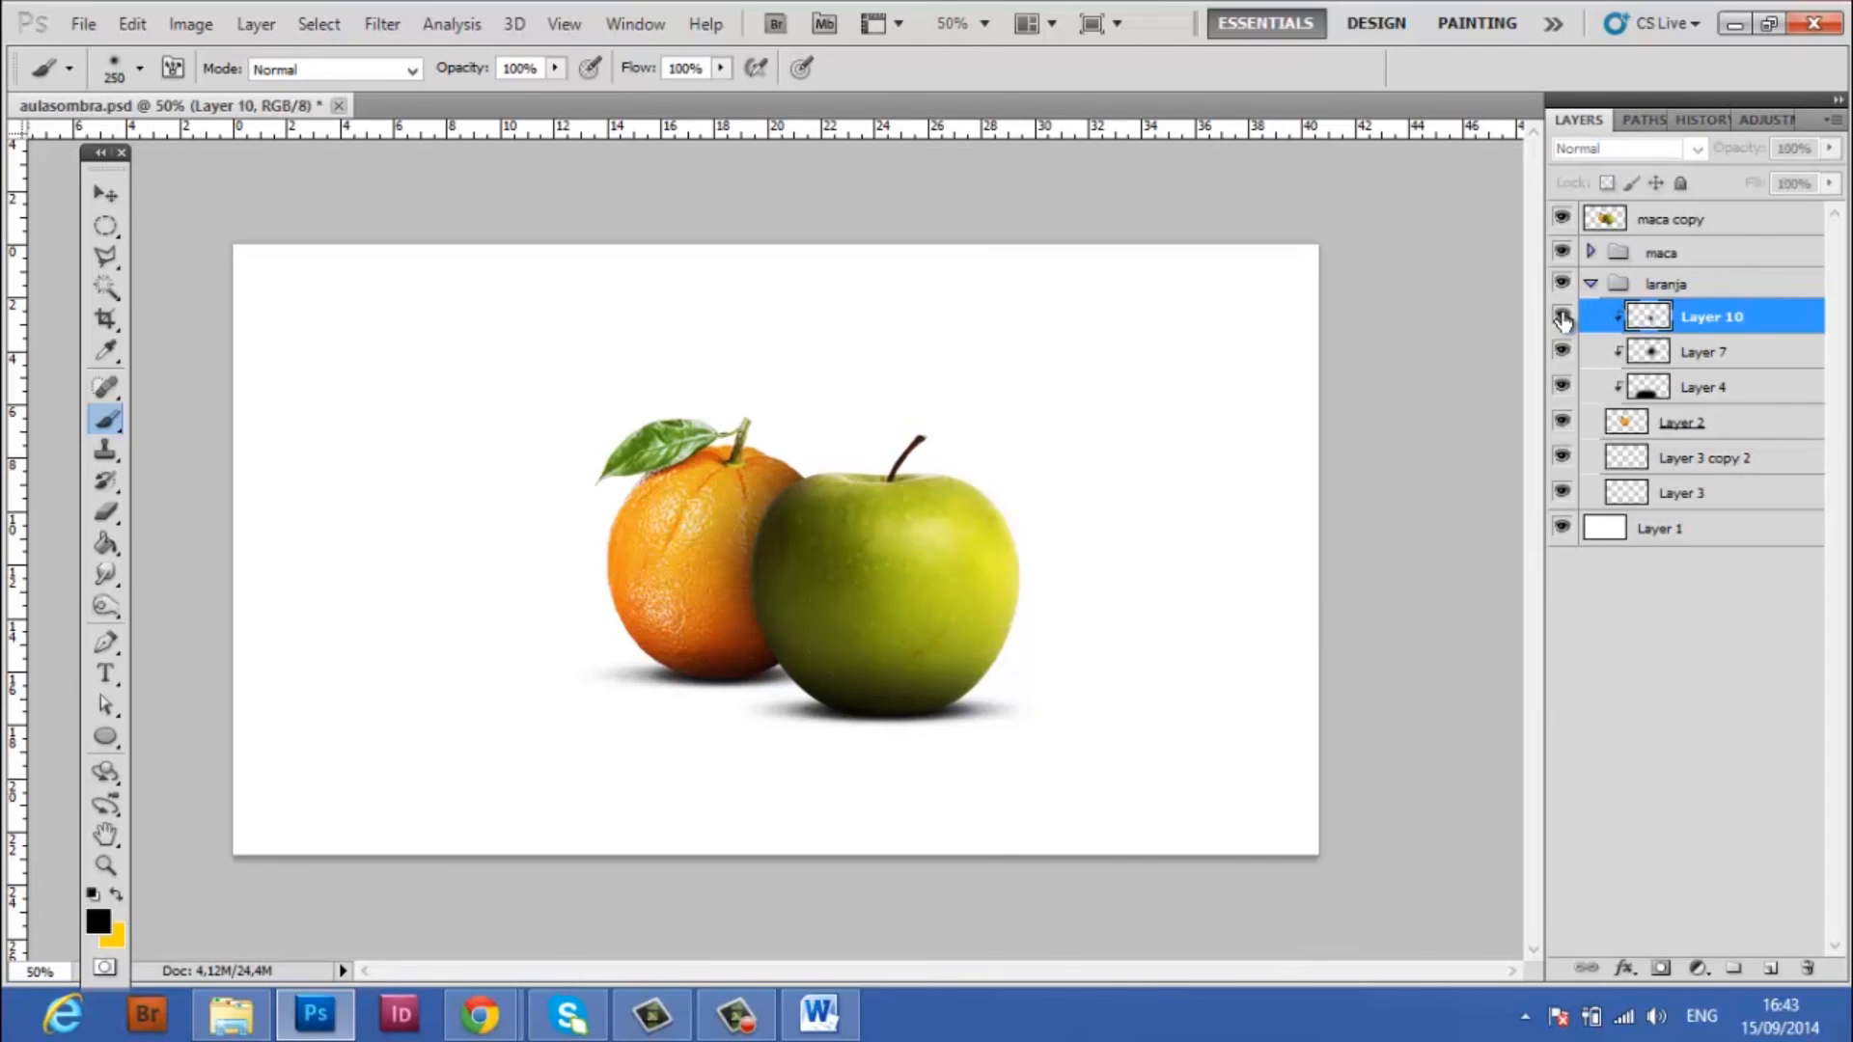
click(1562, 318)
click(1561, 319)
drag(825, 528, 831, 549)
key(ctrl+z)
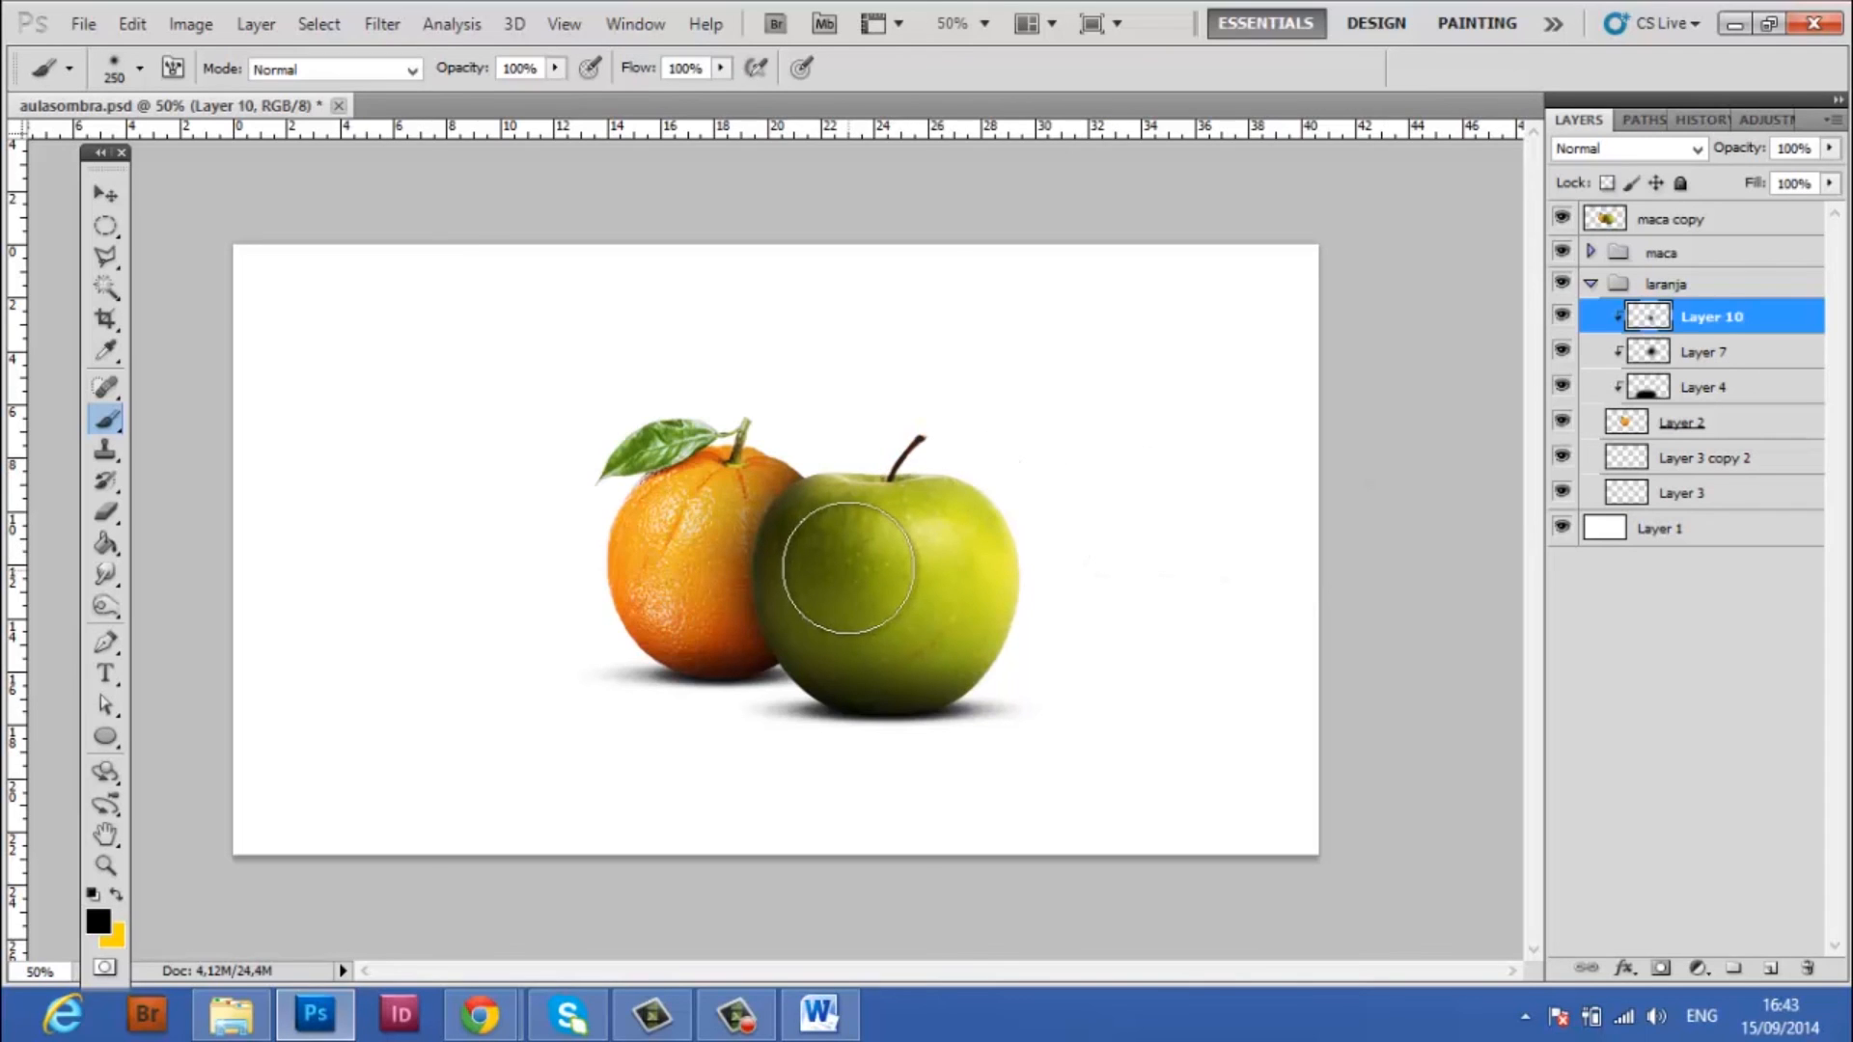
click(106, 226)
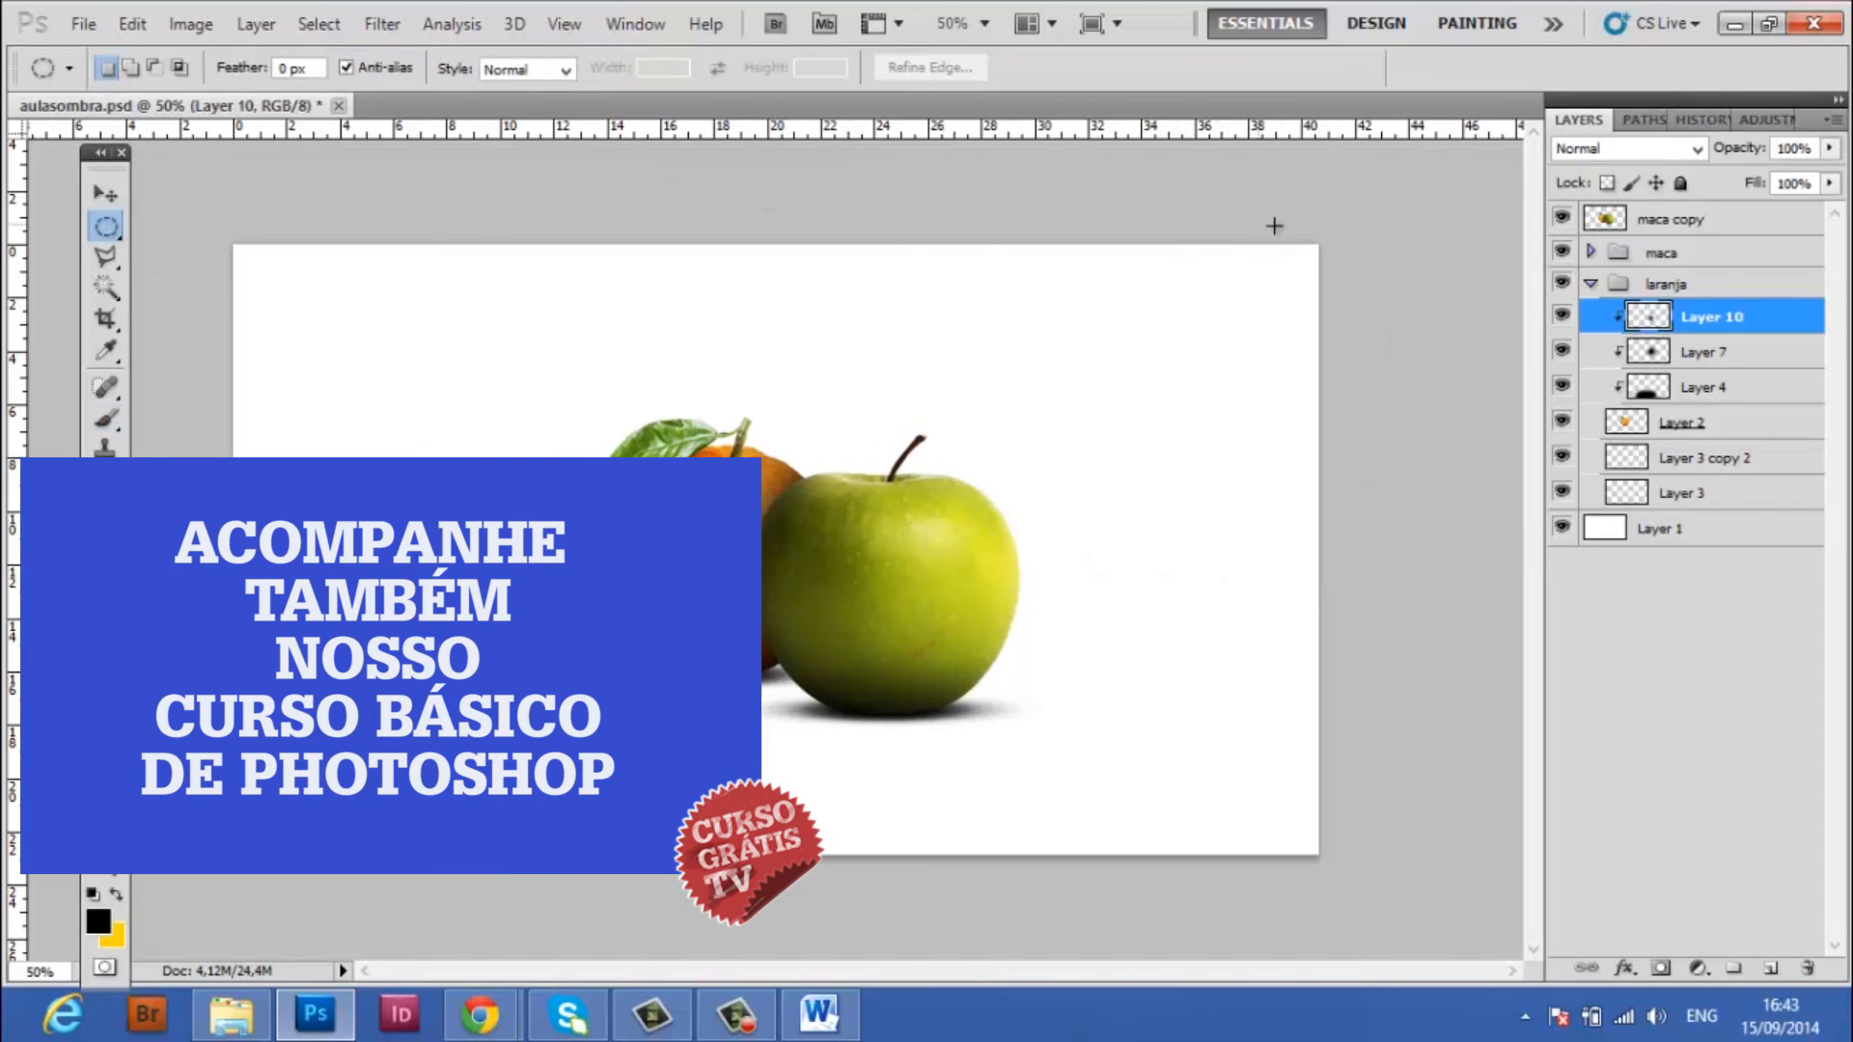
Add a new layer above Layer 9 in the maca group and clip it to the apple
click(1590, 283)
click(1590, 252)
click(1728, 285)
click(1771, 968)
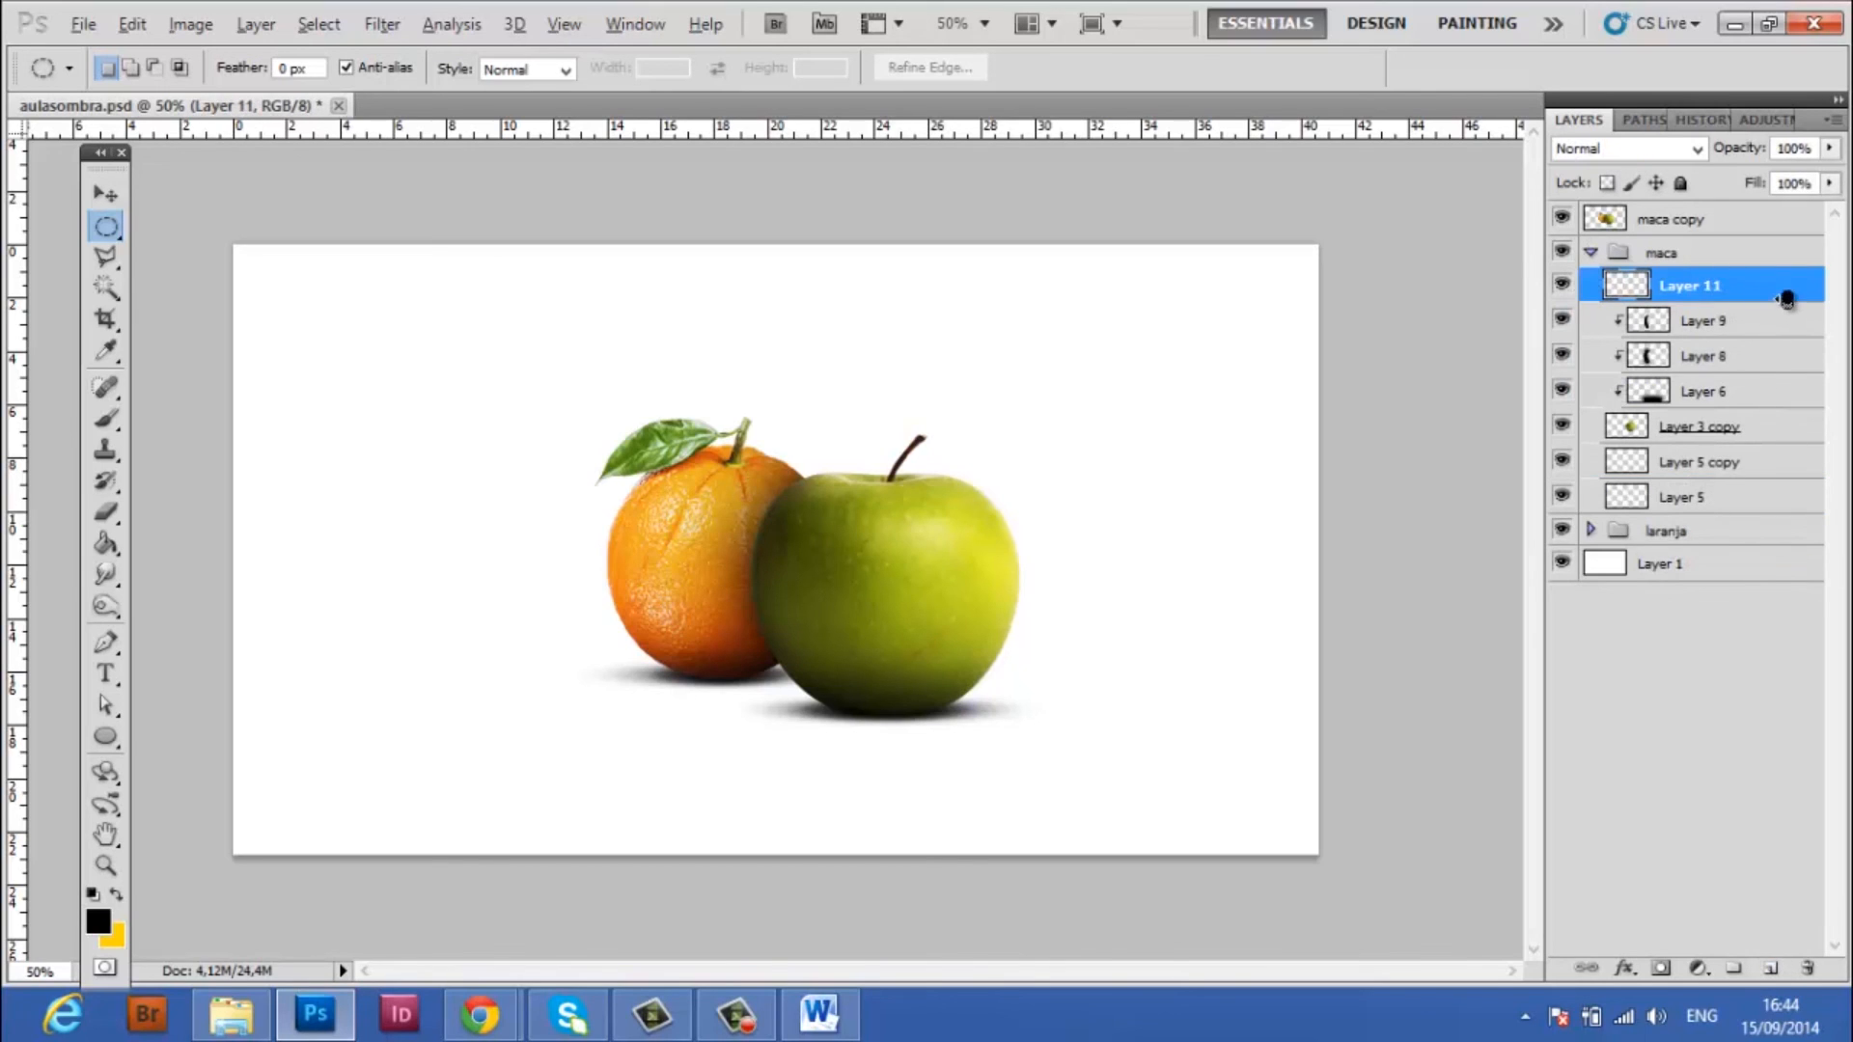
alt+click(1726, 307)
Paint extra soft black shadow on the apple's side near the orange with the Brush at 250 px and 400 px
click(107, 419)
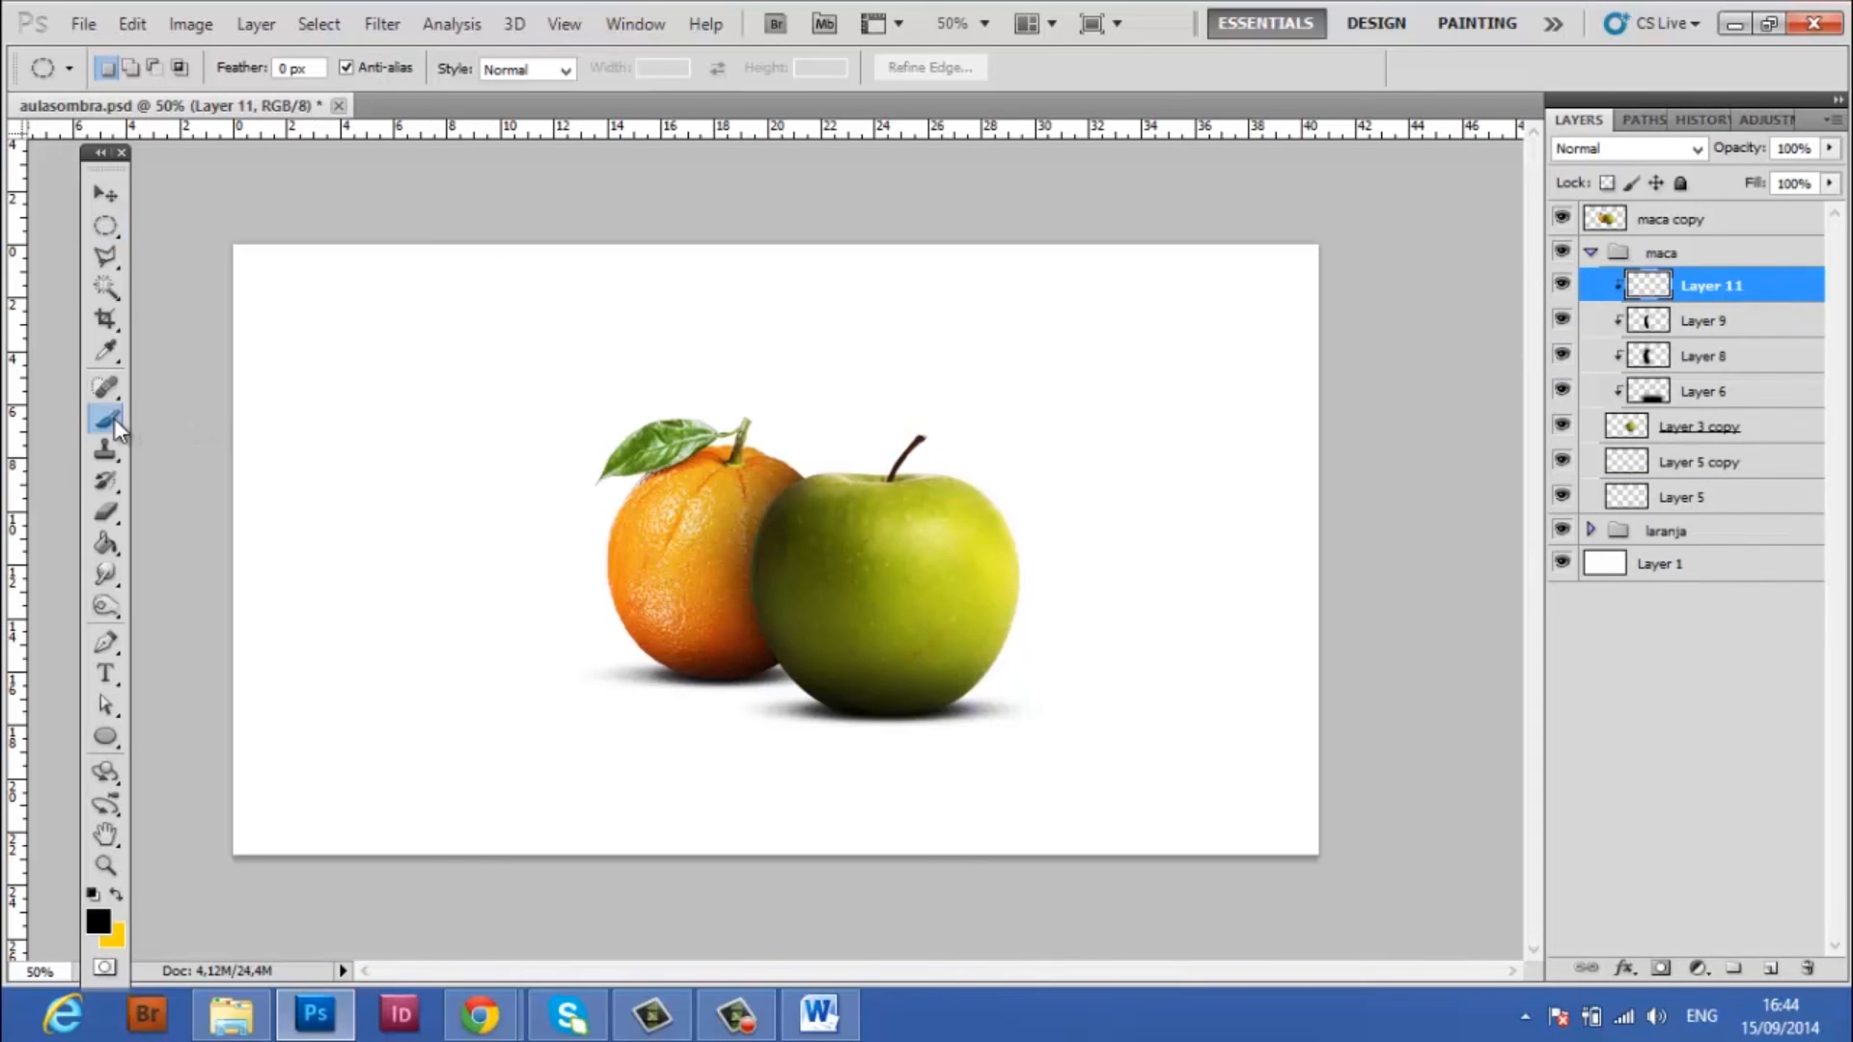
click(744, 730)
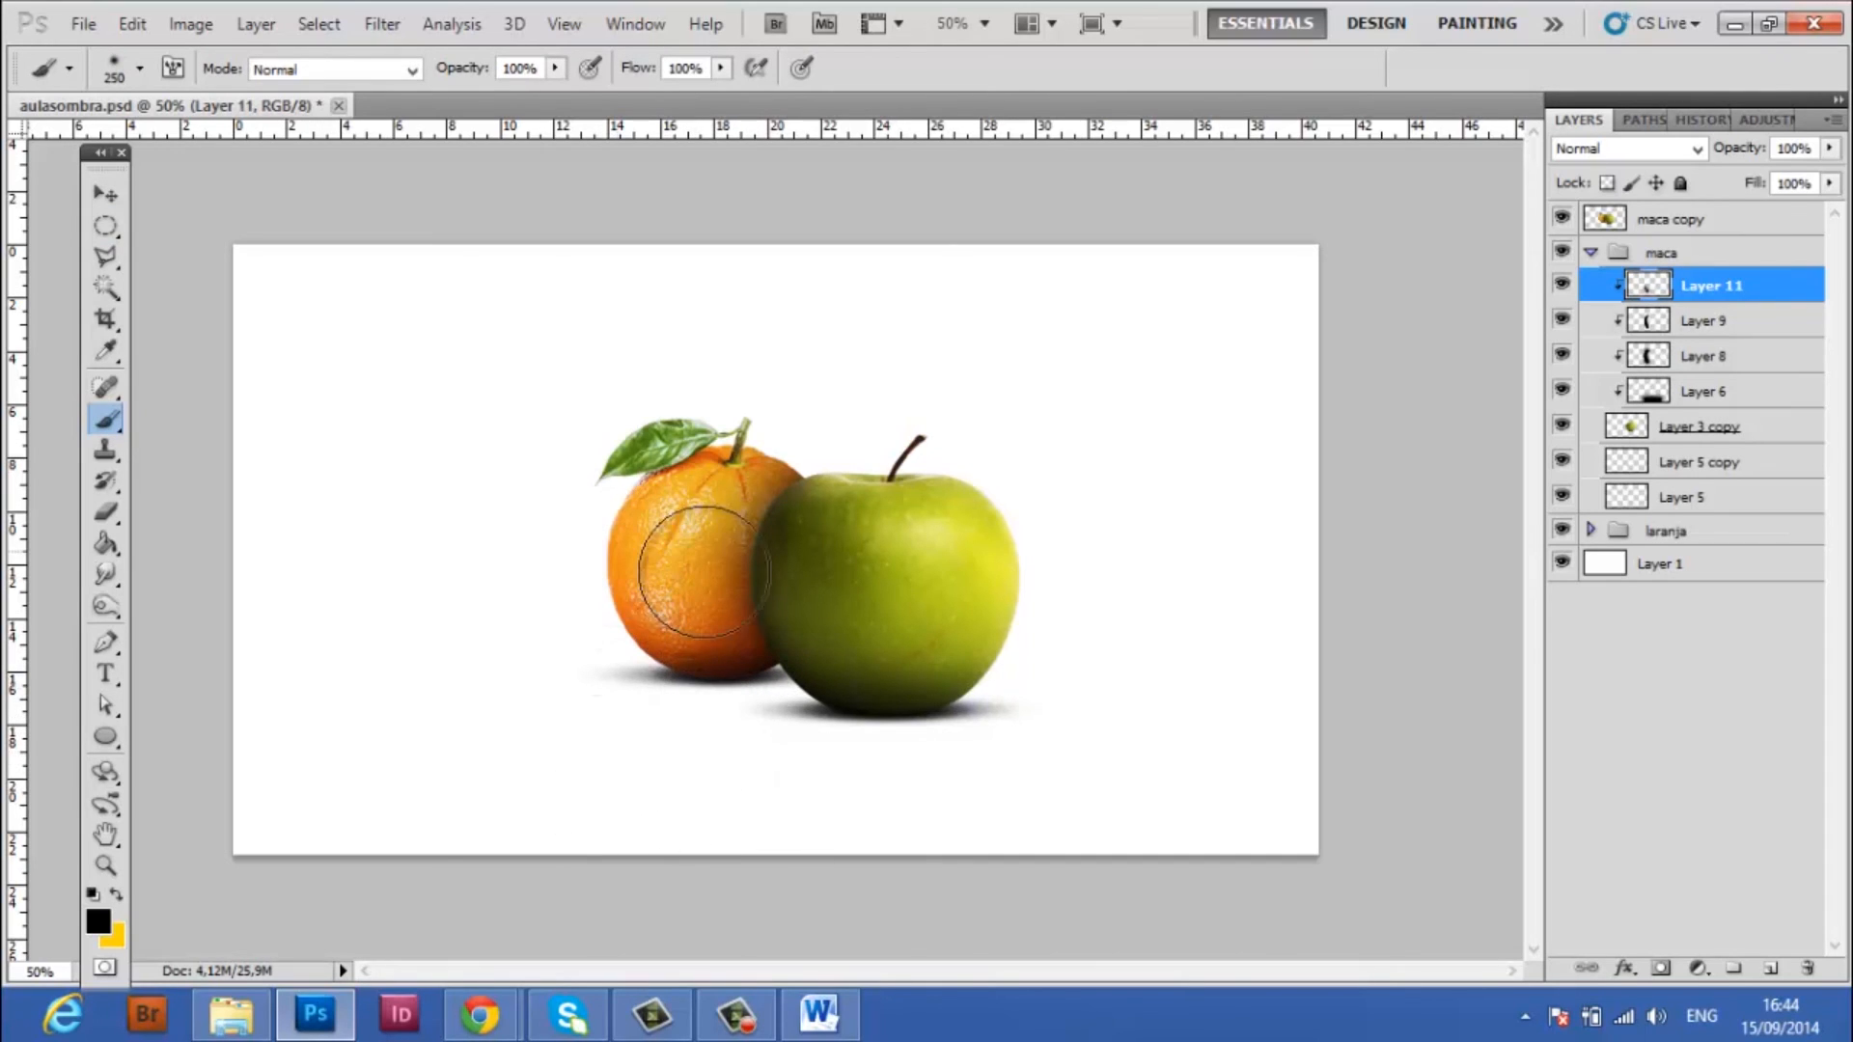
key(bracketright)
key(bracketright)
click(694, 611)
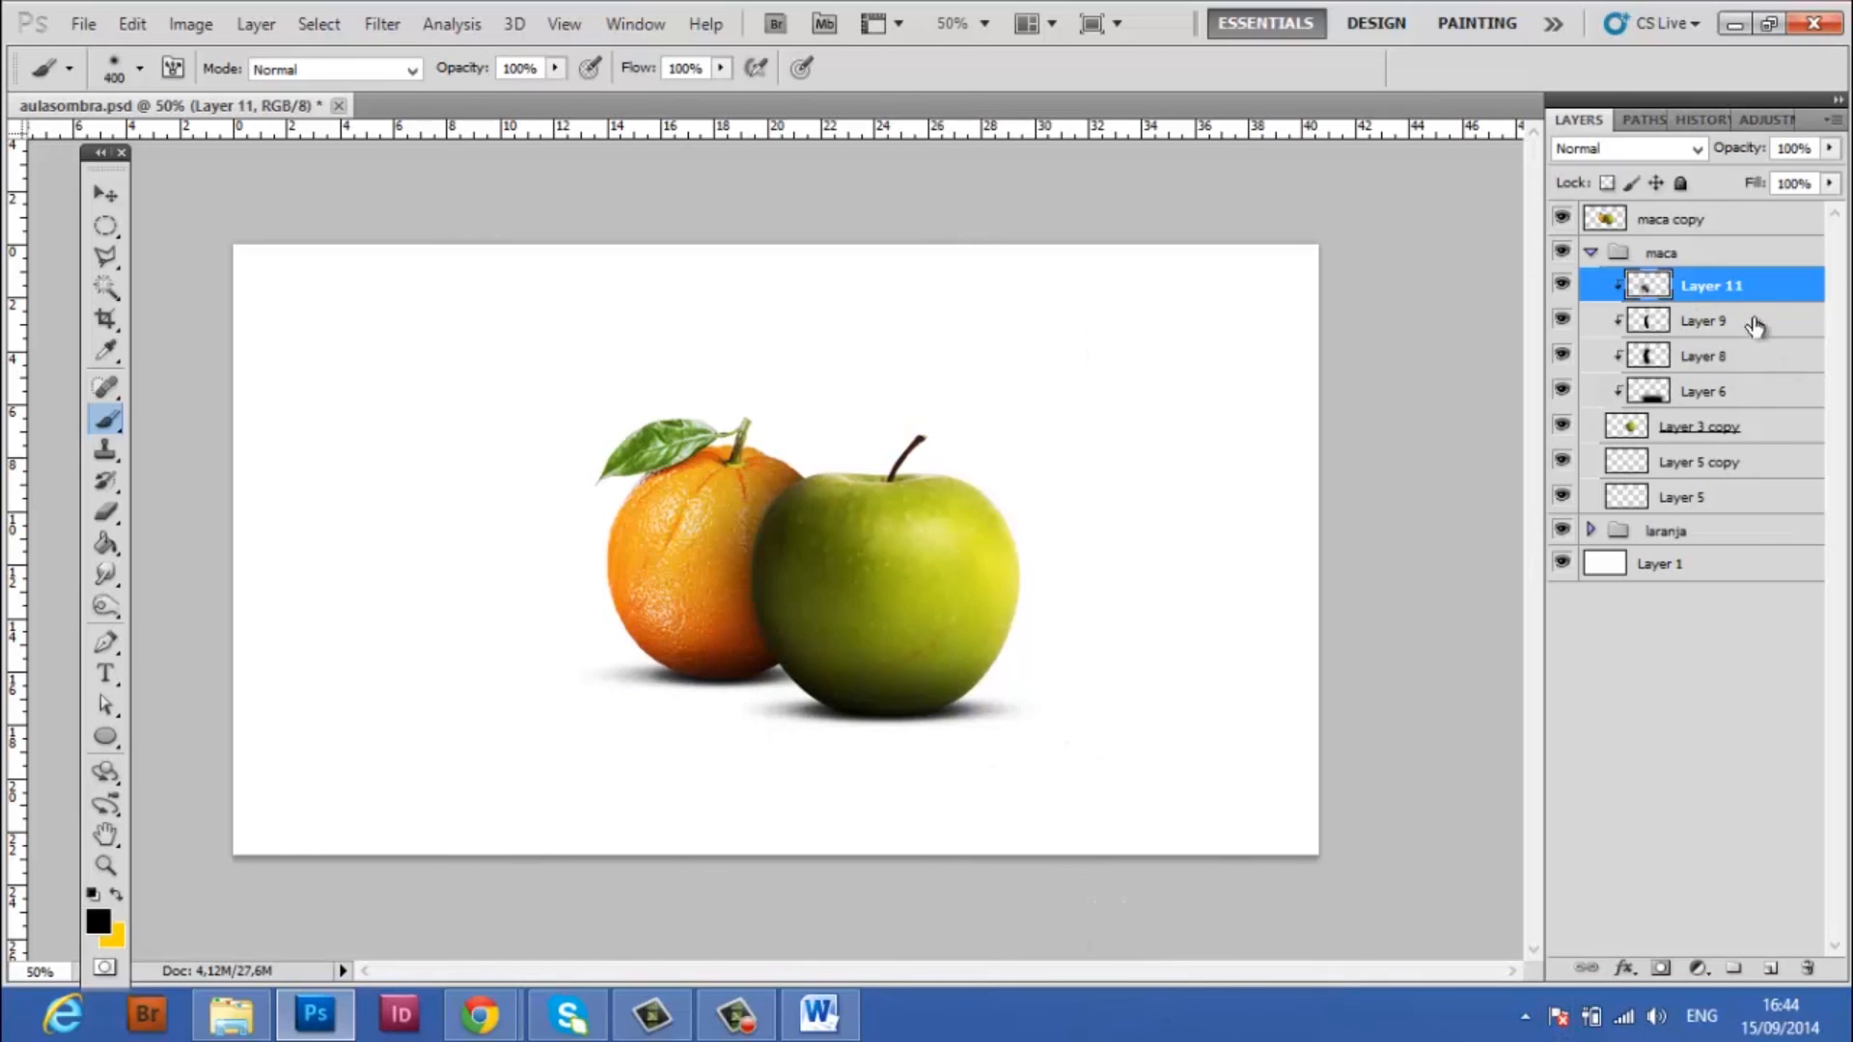
Collapse the maca group and toggle the maca copy layer's visibility to compare the composition with and without it
click(1591, 254)
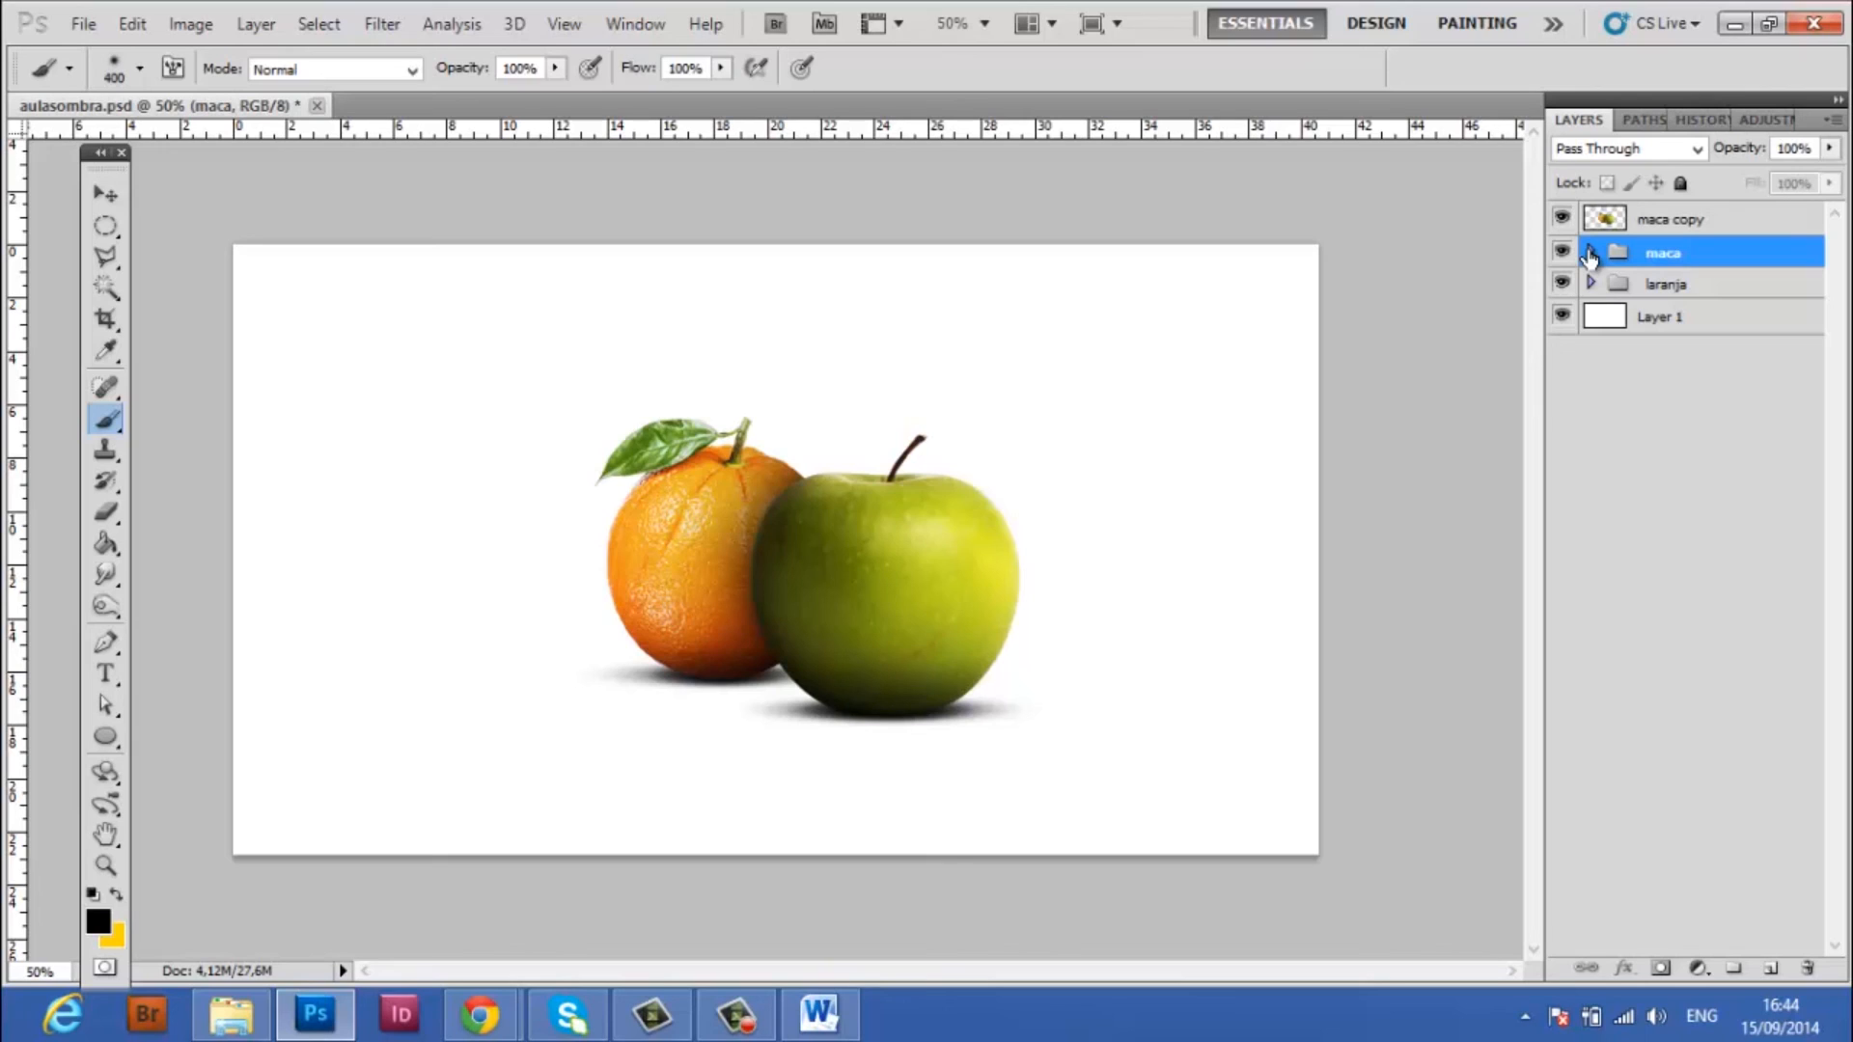
click(1564, 221)
click(1563, 221)
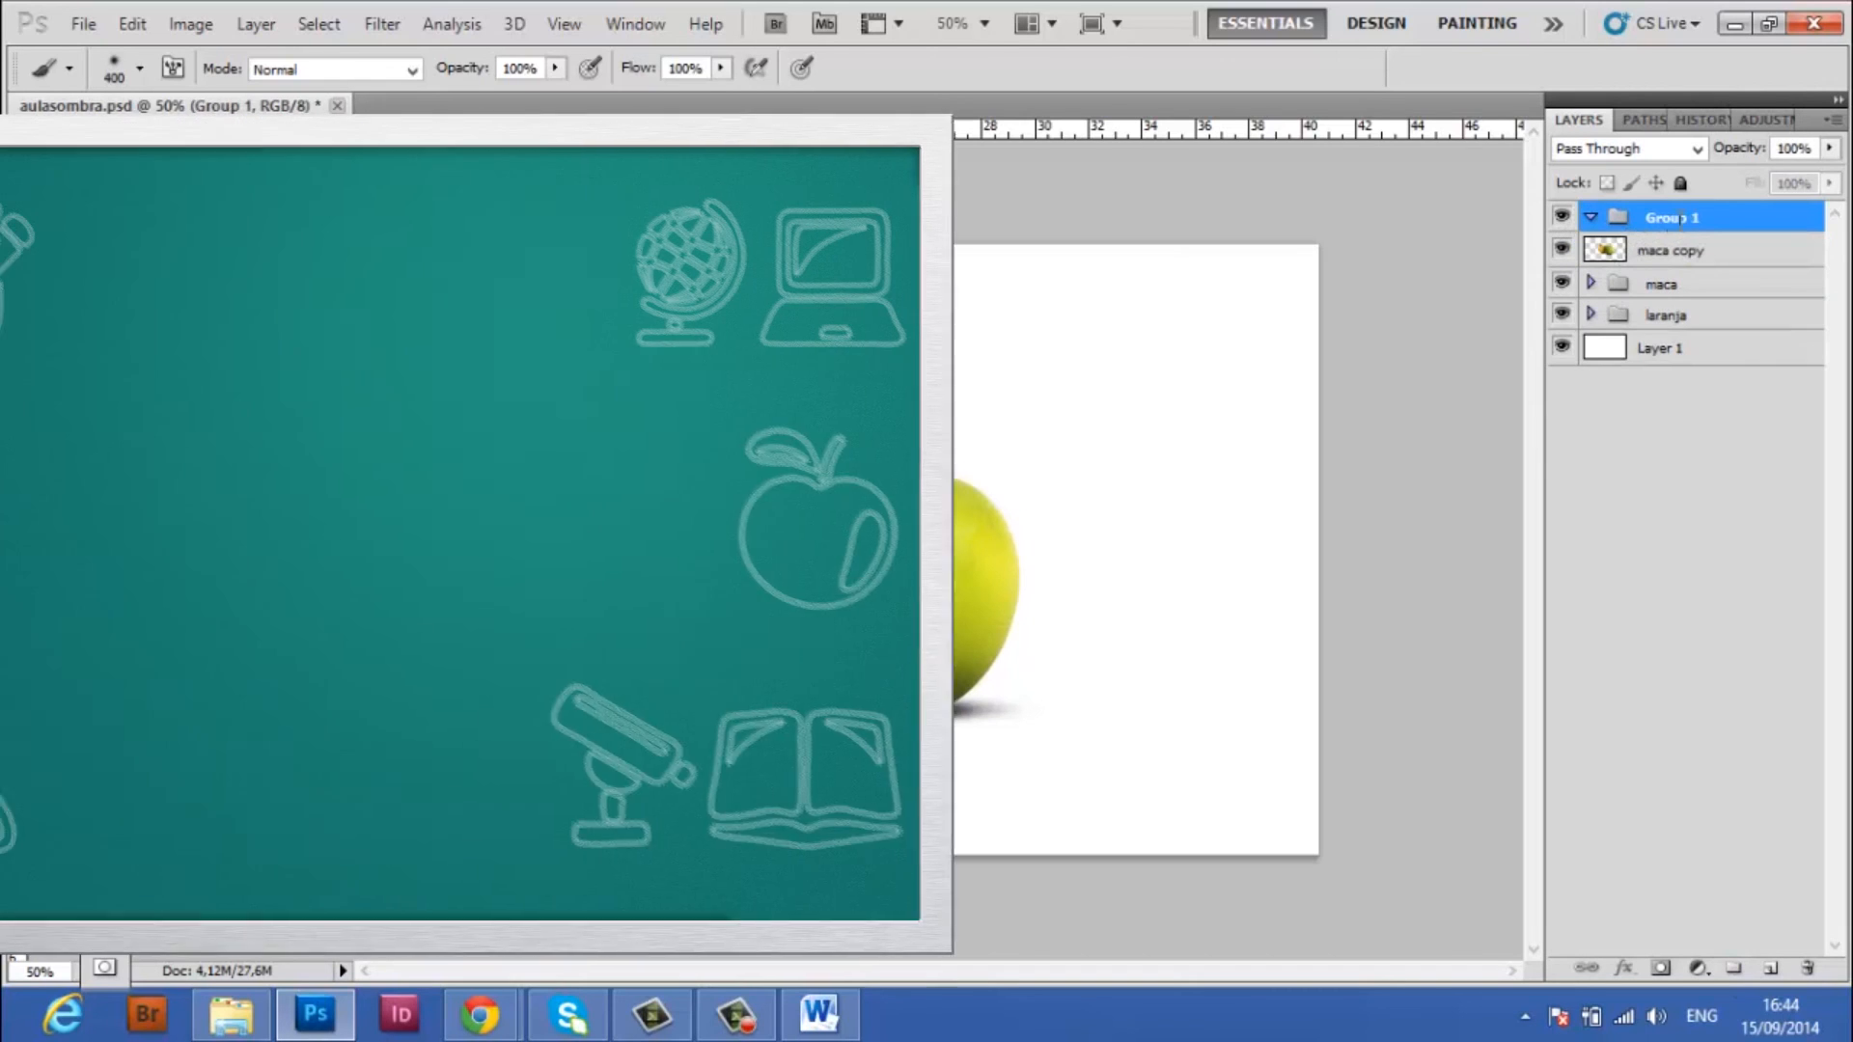
Create a group named 1, move the maca copy layer and the maca and laranja groups into it, and collapse it
text(1)
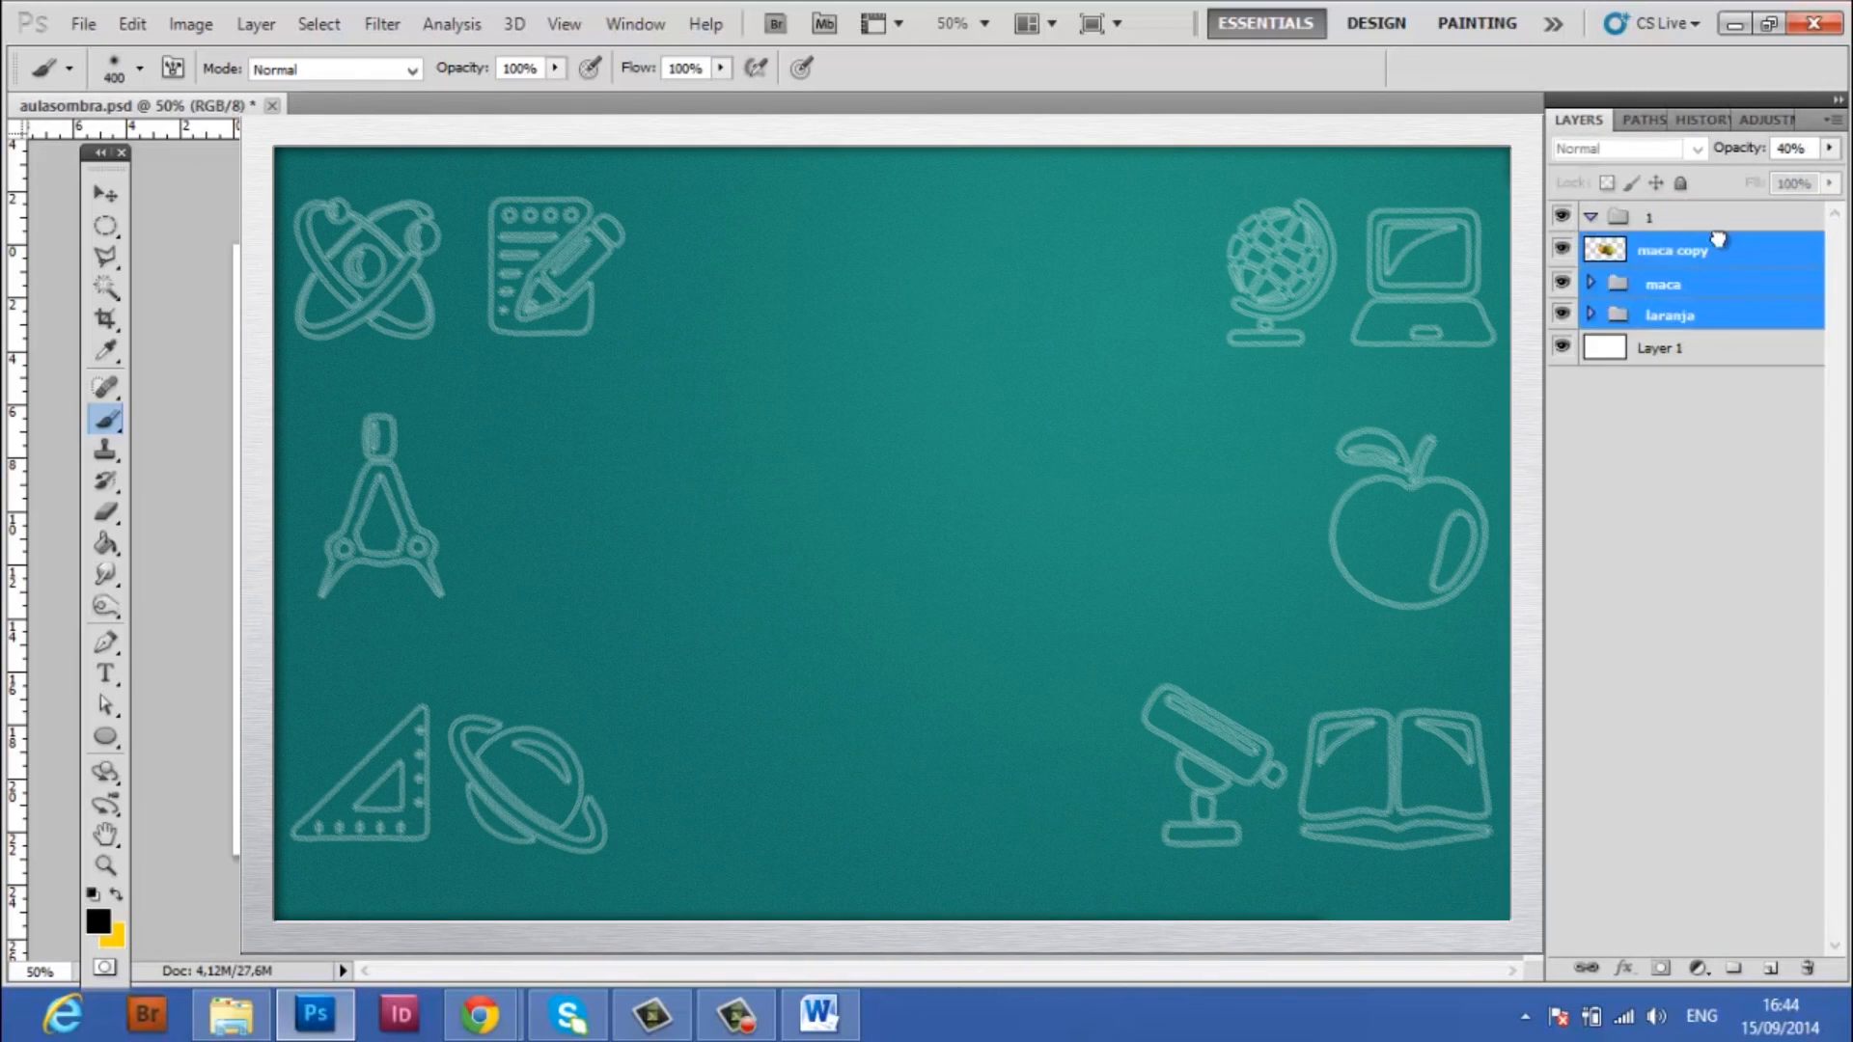
drag(1718, 241, 1706, 219)
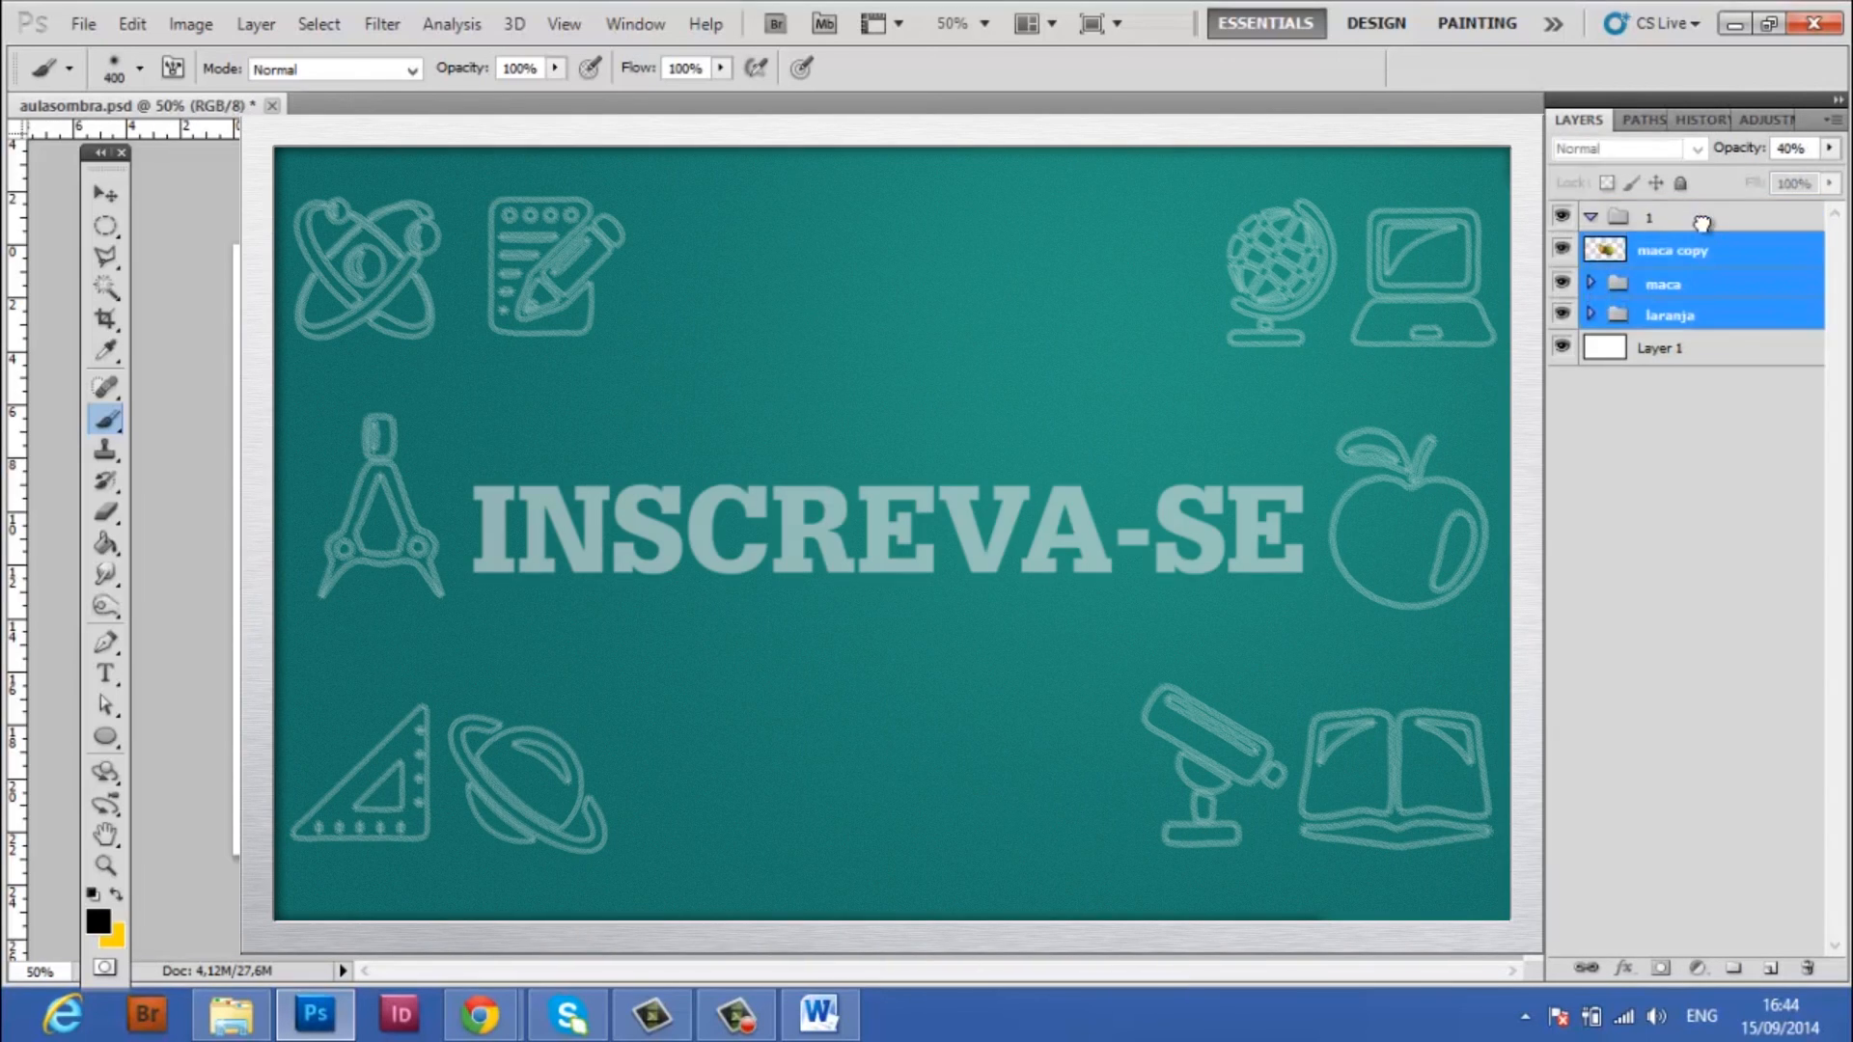
click(1592, 218)
click(1690, 218)
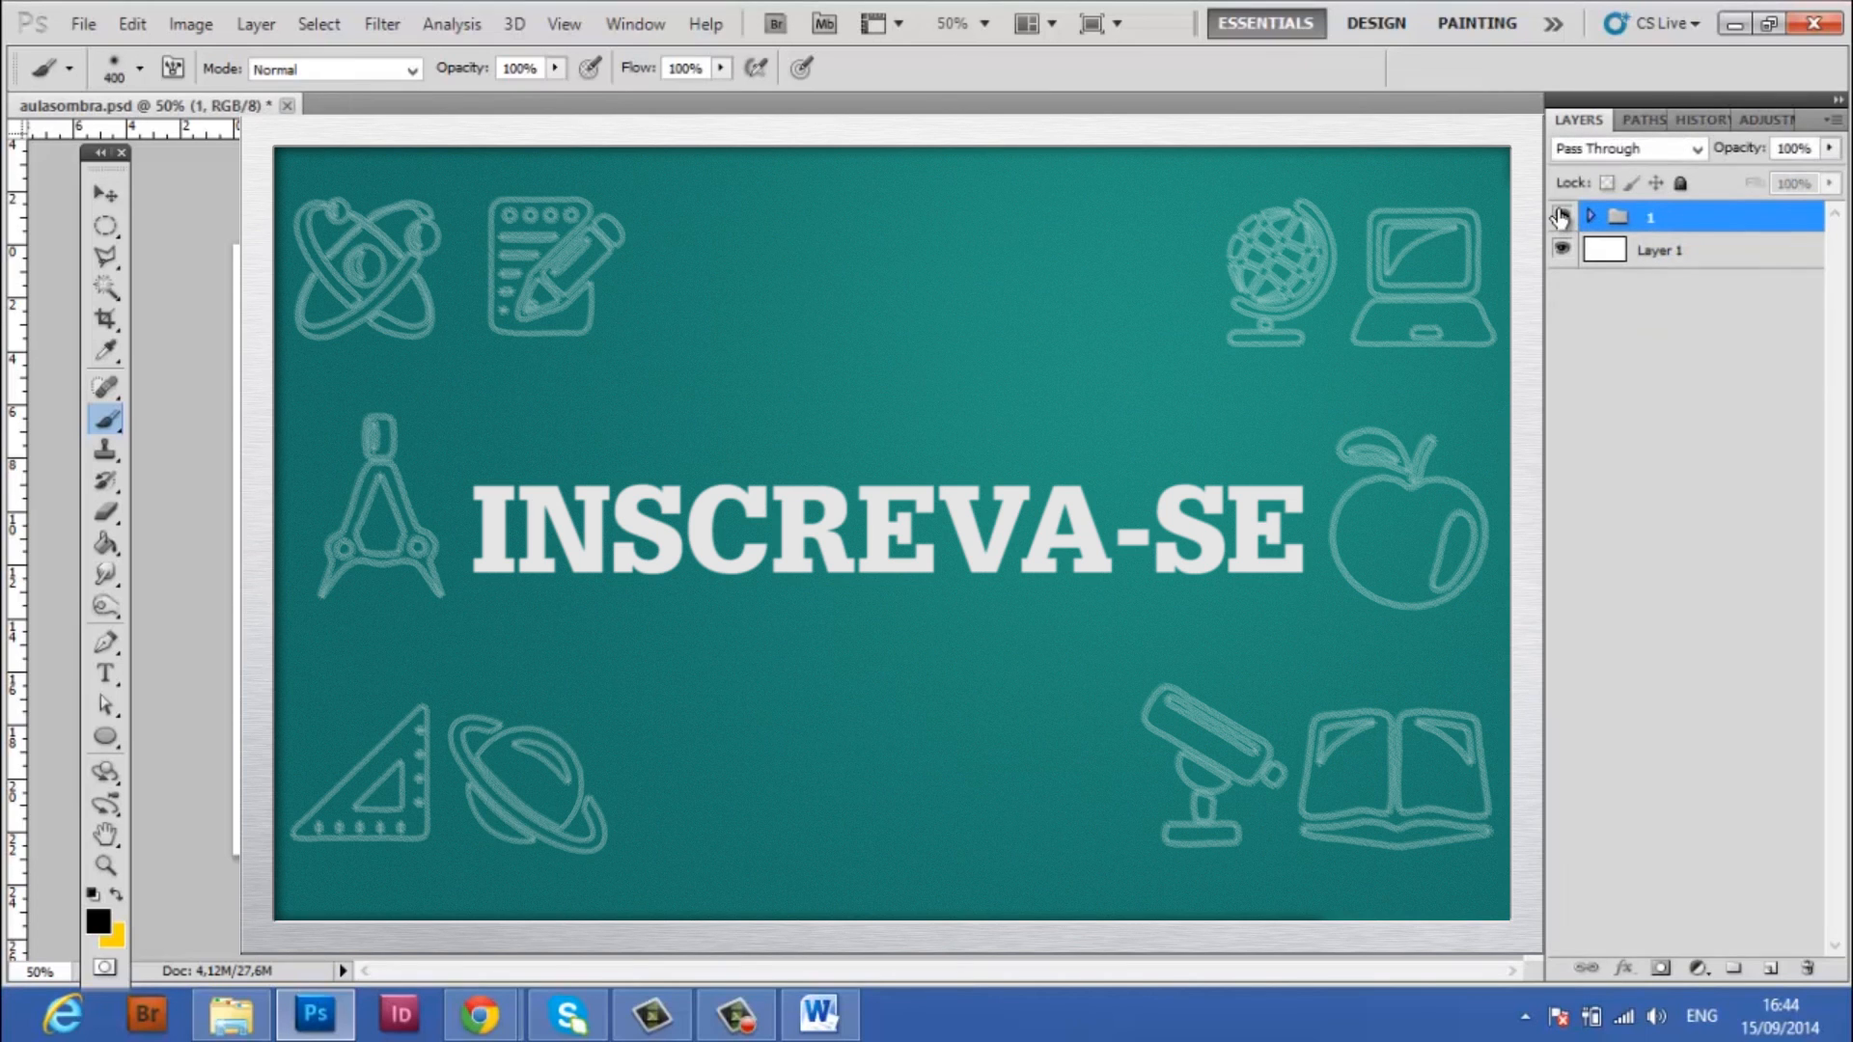
Duplicate group 1, expand the duplicate, and hide the original group
right_click(1695, 218)
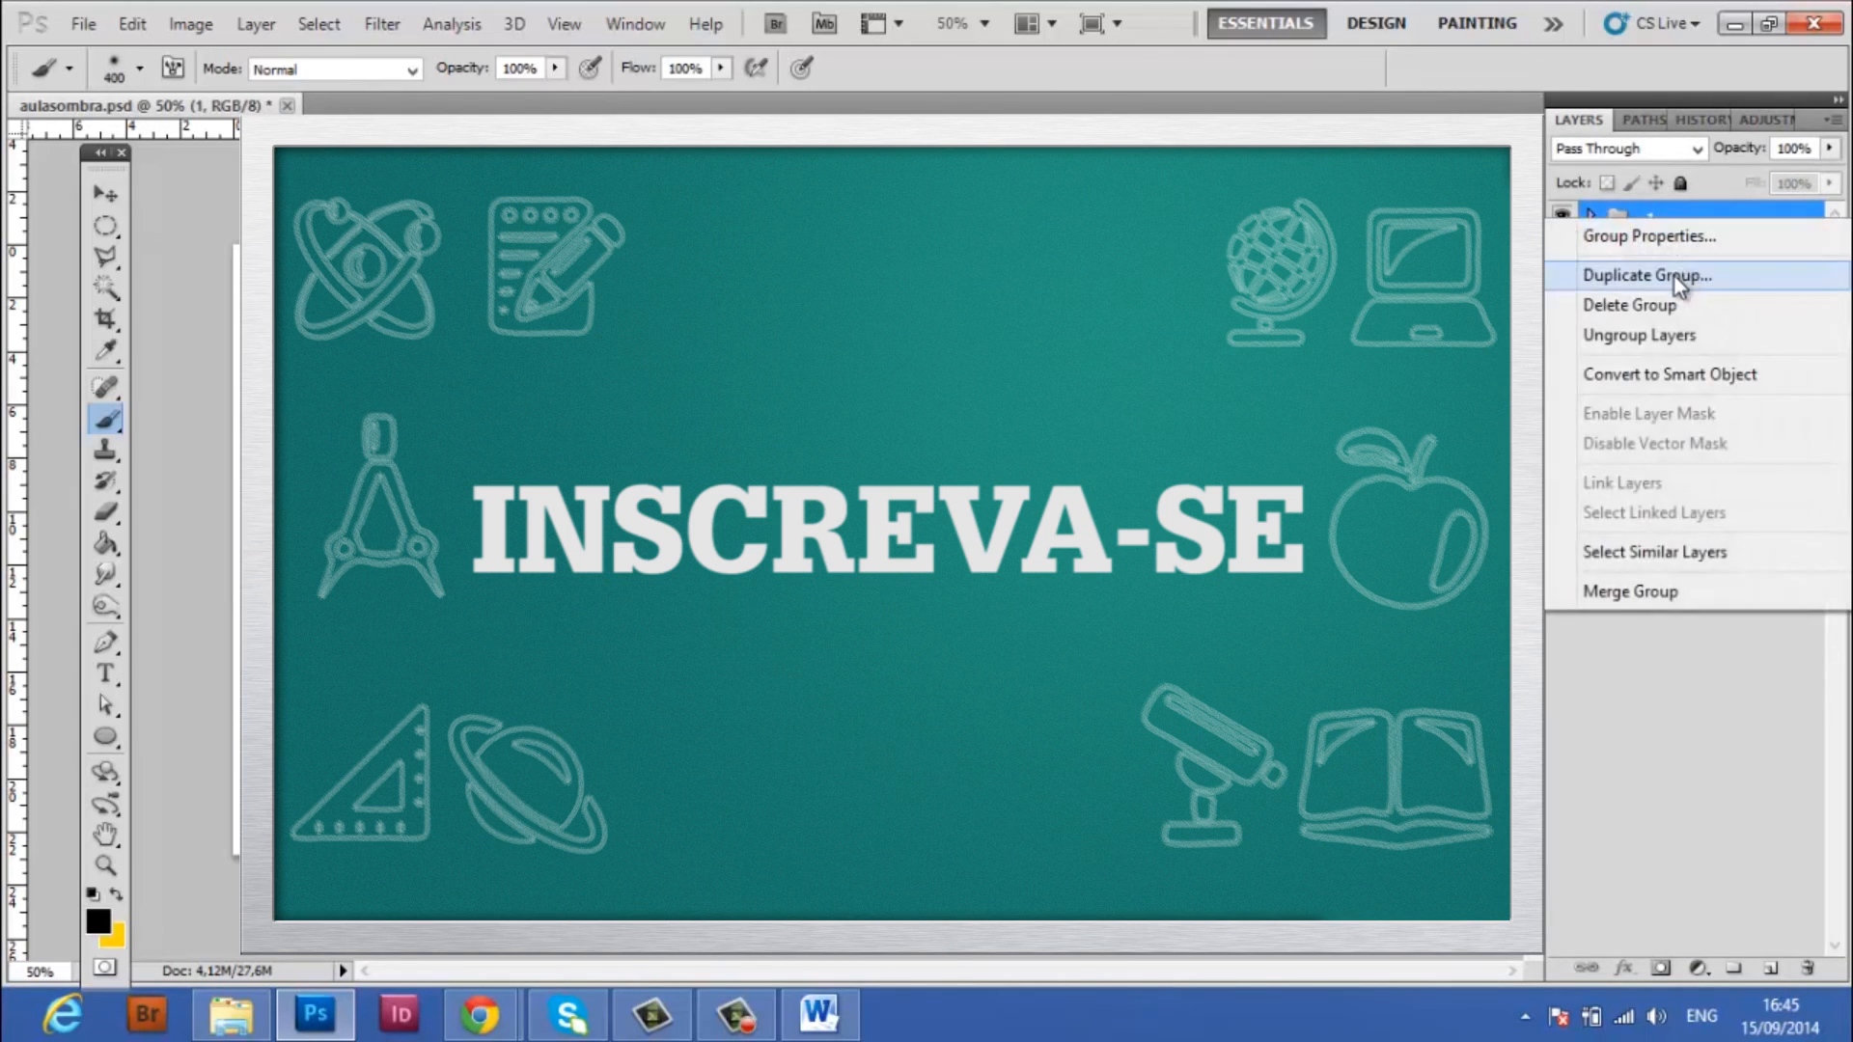
click(1676, 275)
key(Return)
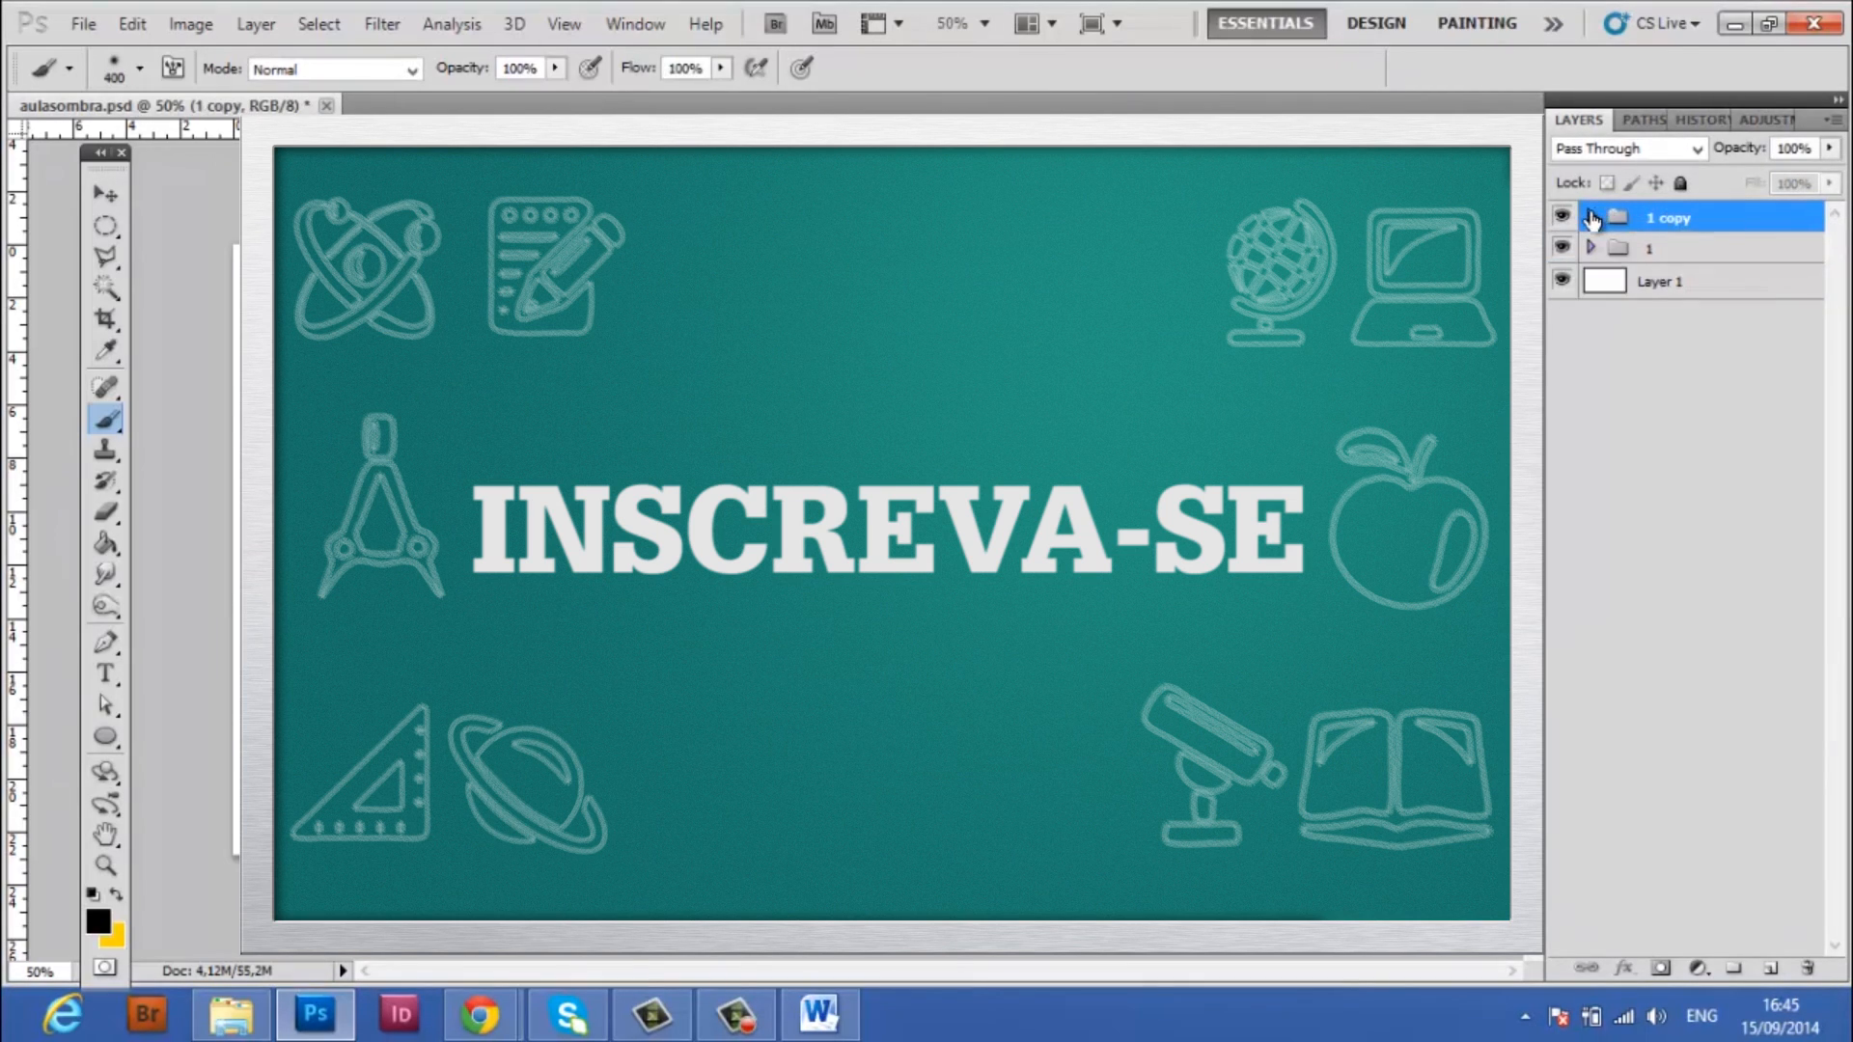
click(1591, 218)
click(1563, 346)
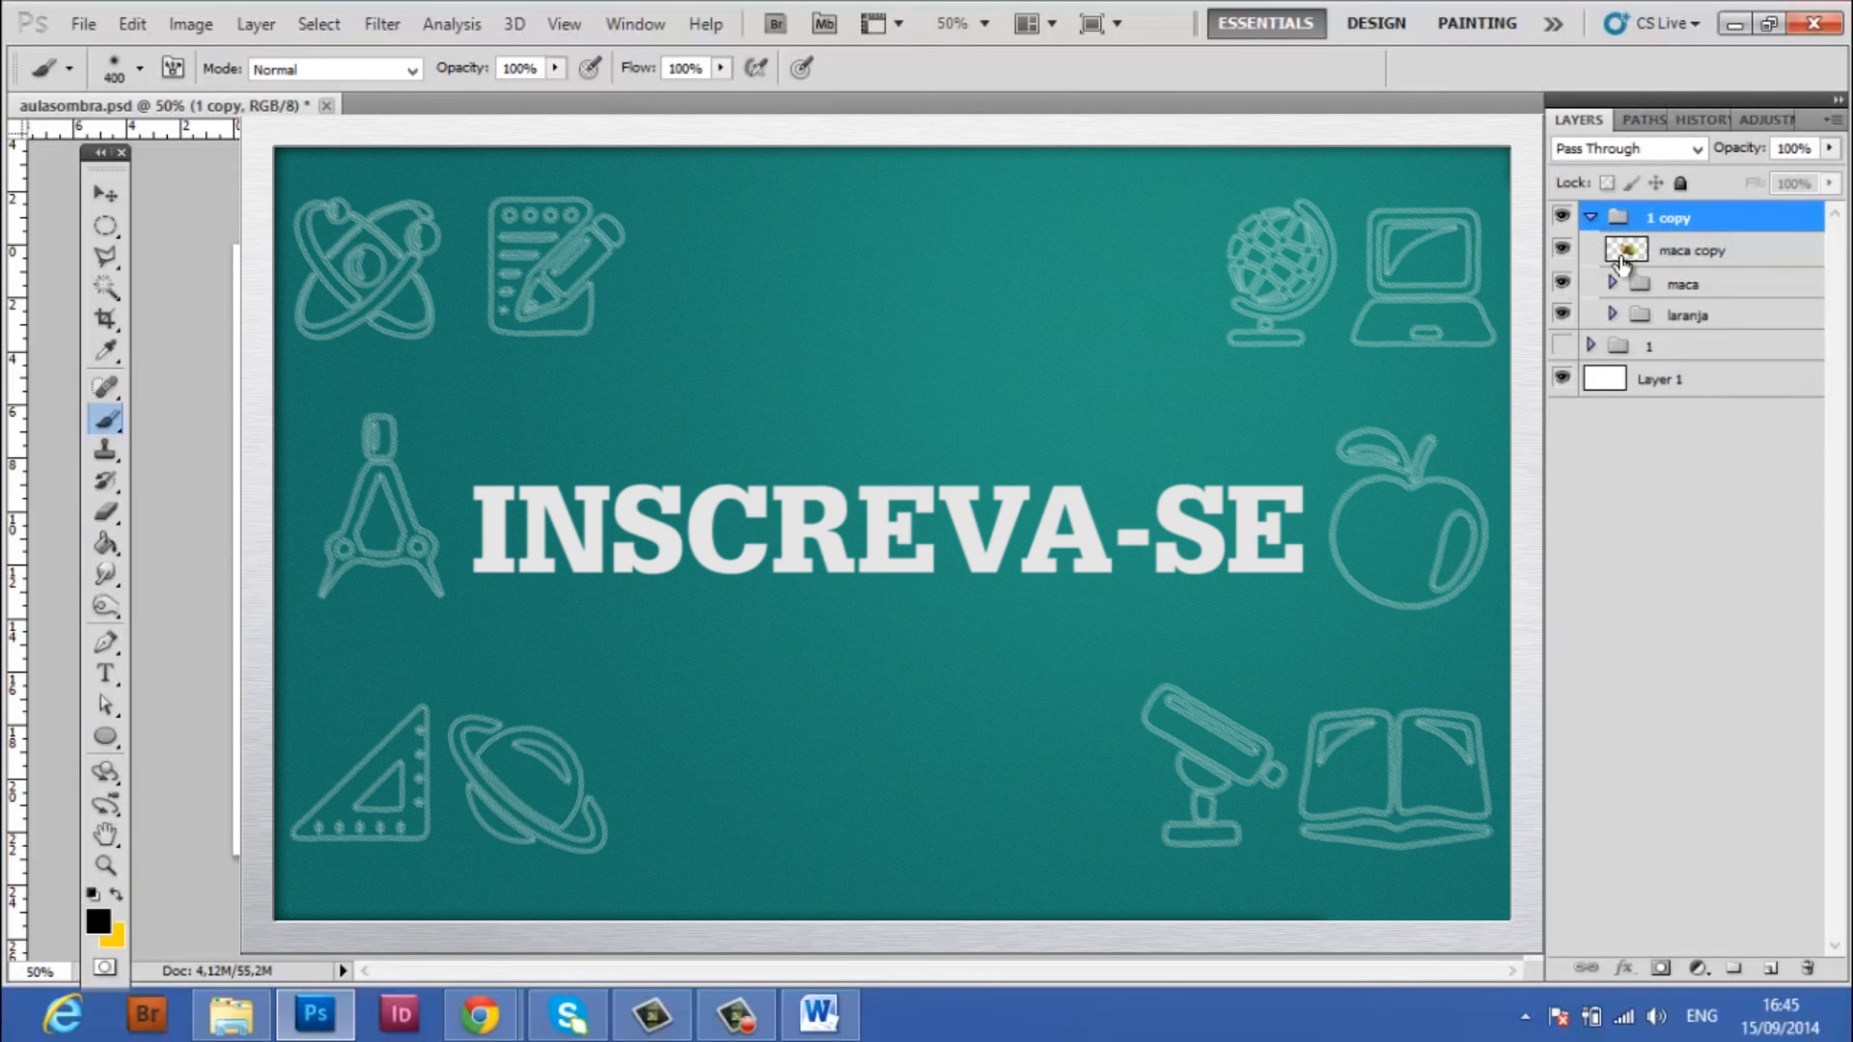
In the duplicated group, hide the maca copy layer and delete the apple's shadow layers: 5, 5 copy, 6, 8, 9 and 11
click(1612, 283)
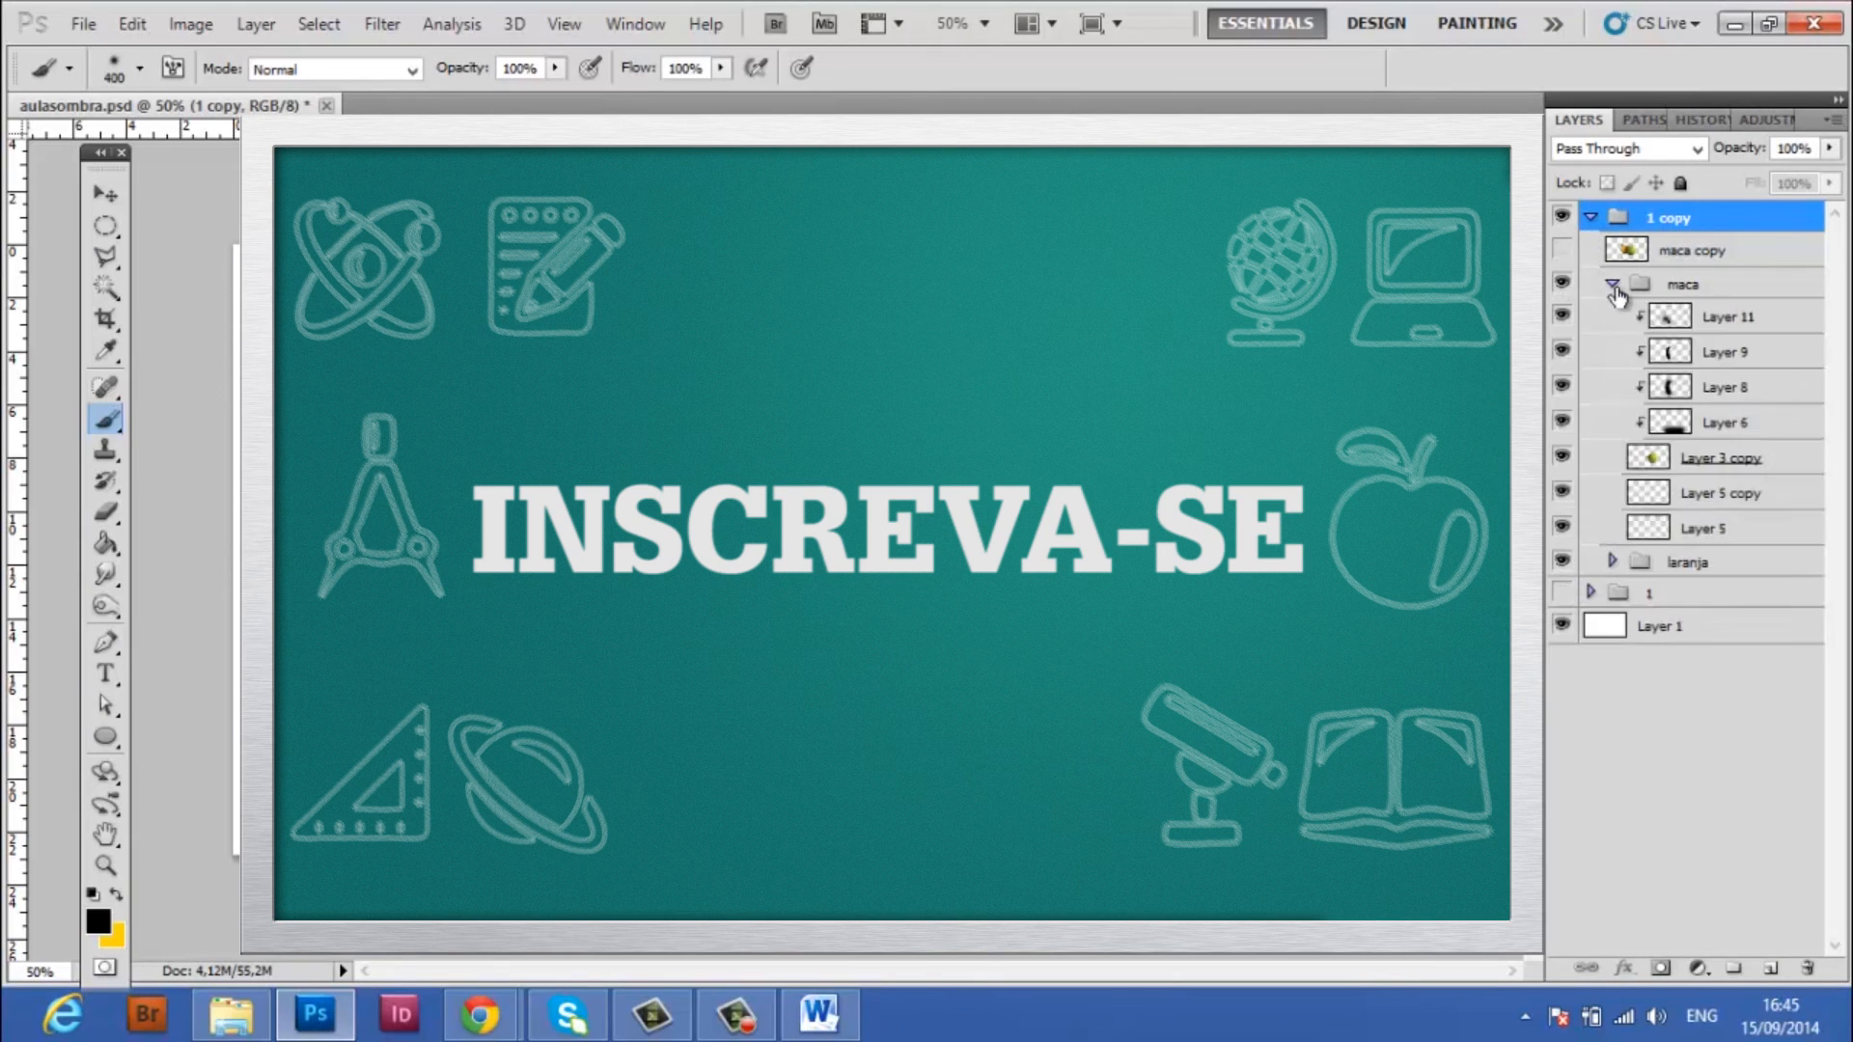
click(1723, 317)
ctrl+click(1727, 251)
ctrl+click(1772, 352)
ctrl+click(1774, 387)
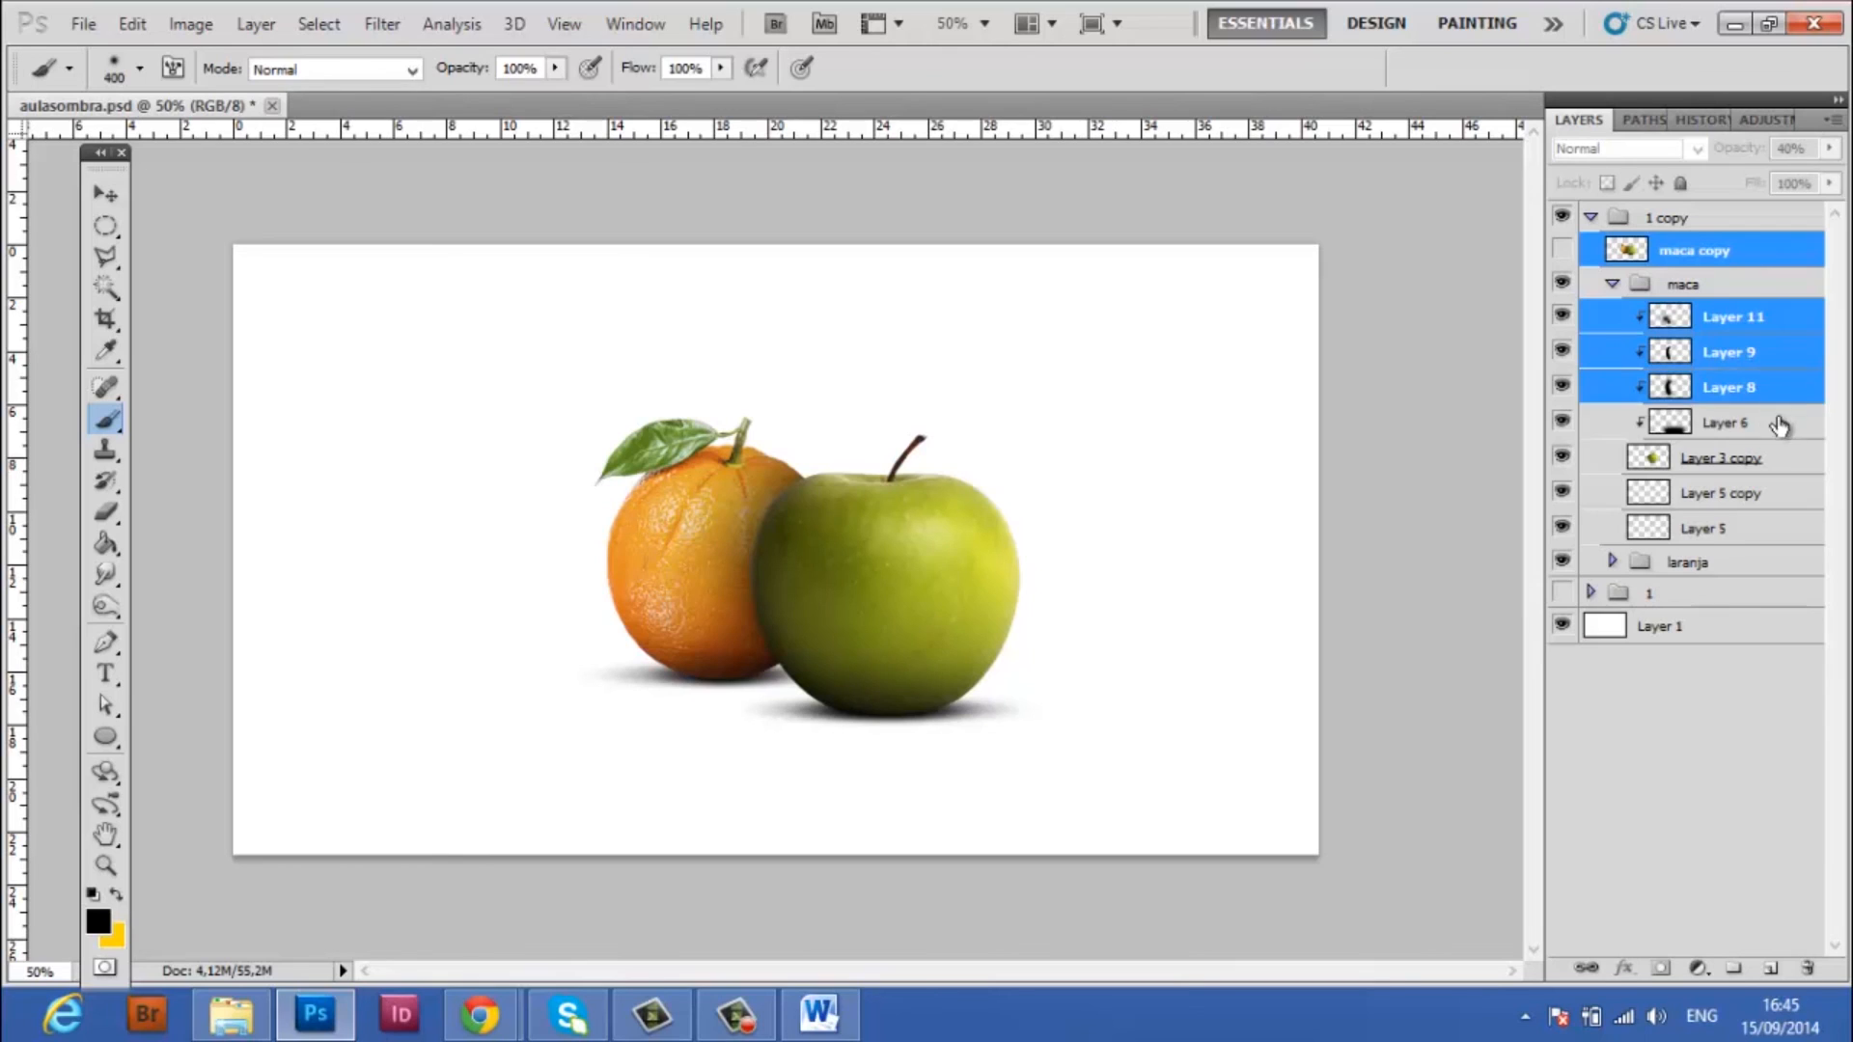
ctrl+click(1775, 423)
click(1755, 521)
ctrl+click(1772, 497)
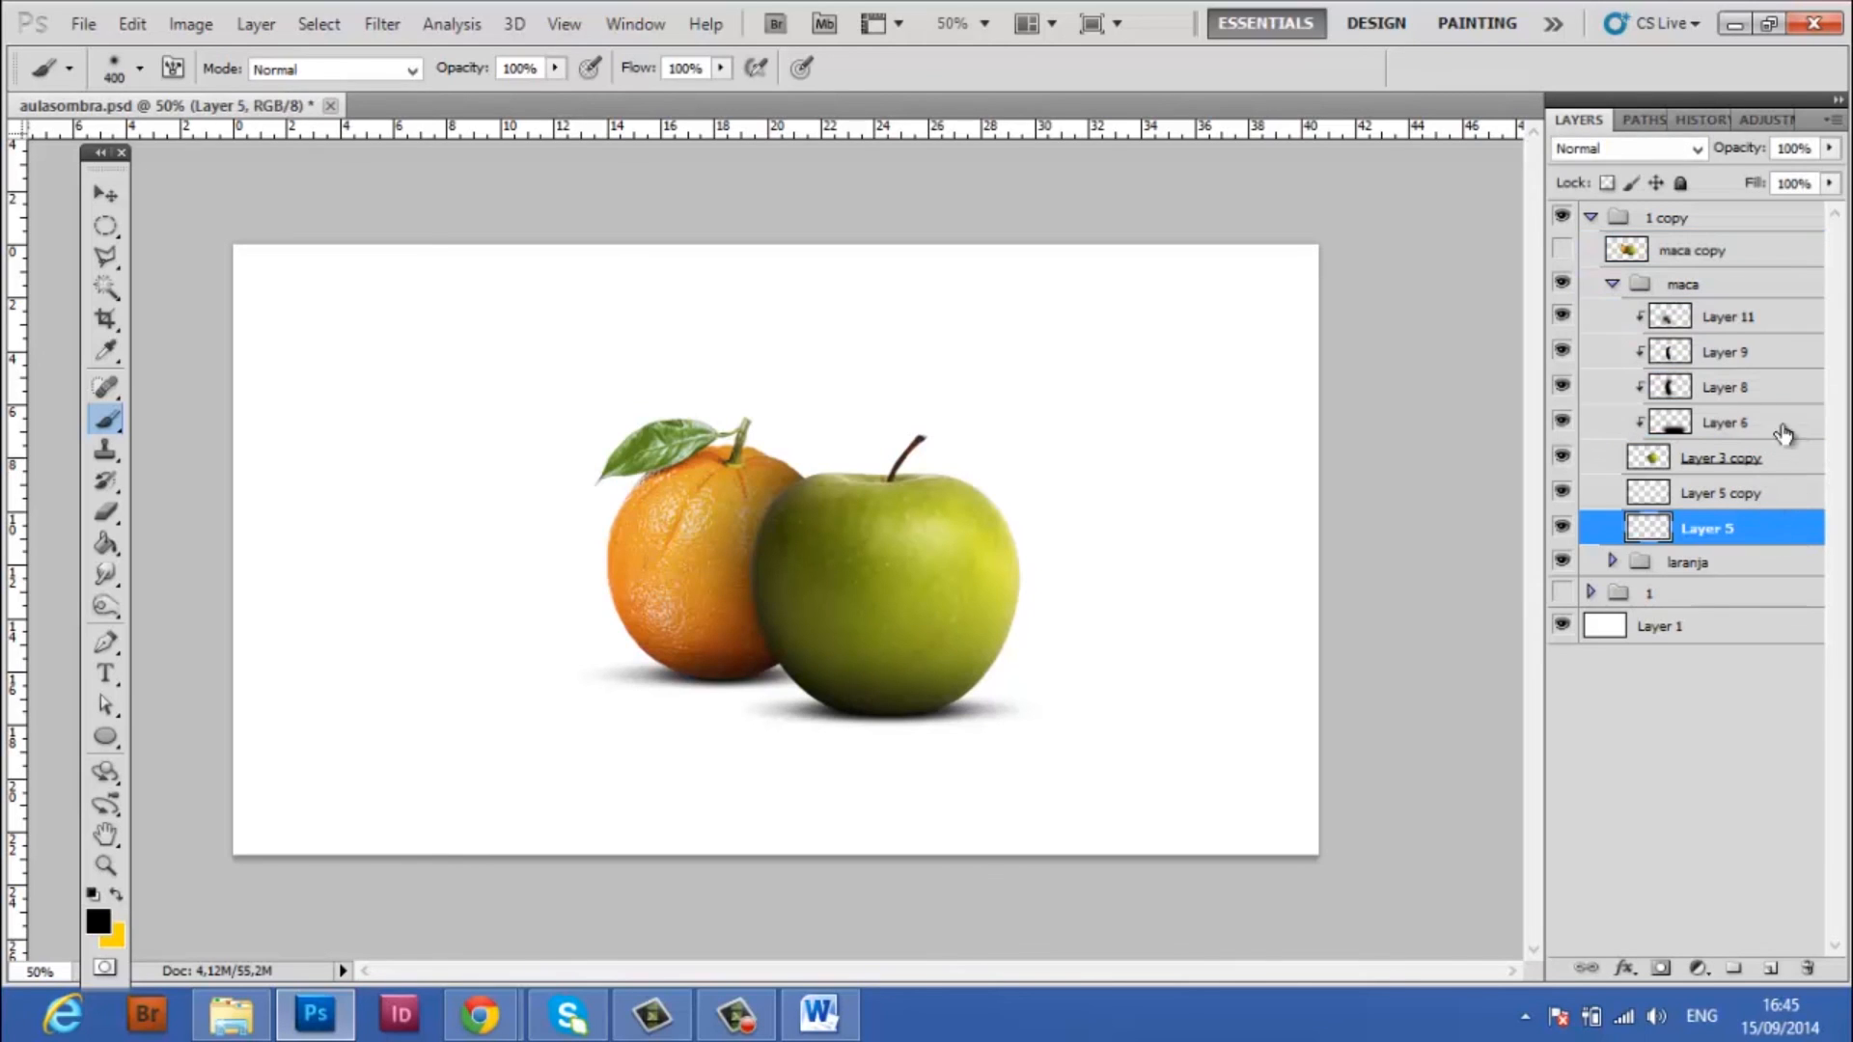
ctrl+click(1790, 417)
ctrl+click(1788, 384)
ctrl+click(1785, 349)
ctrl+click(1786, 317)
drag(1795, 529, 1791, 777)
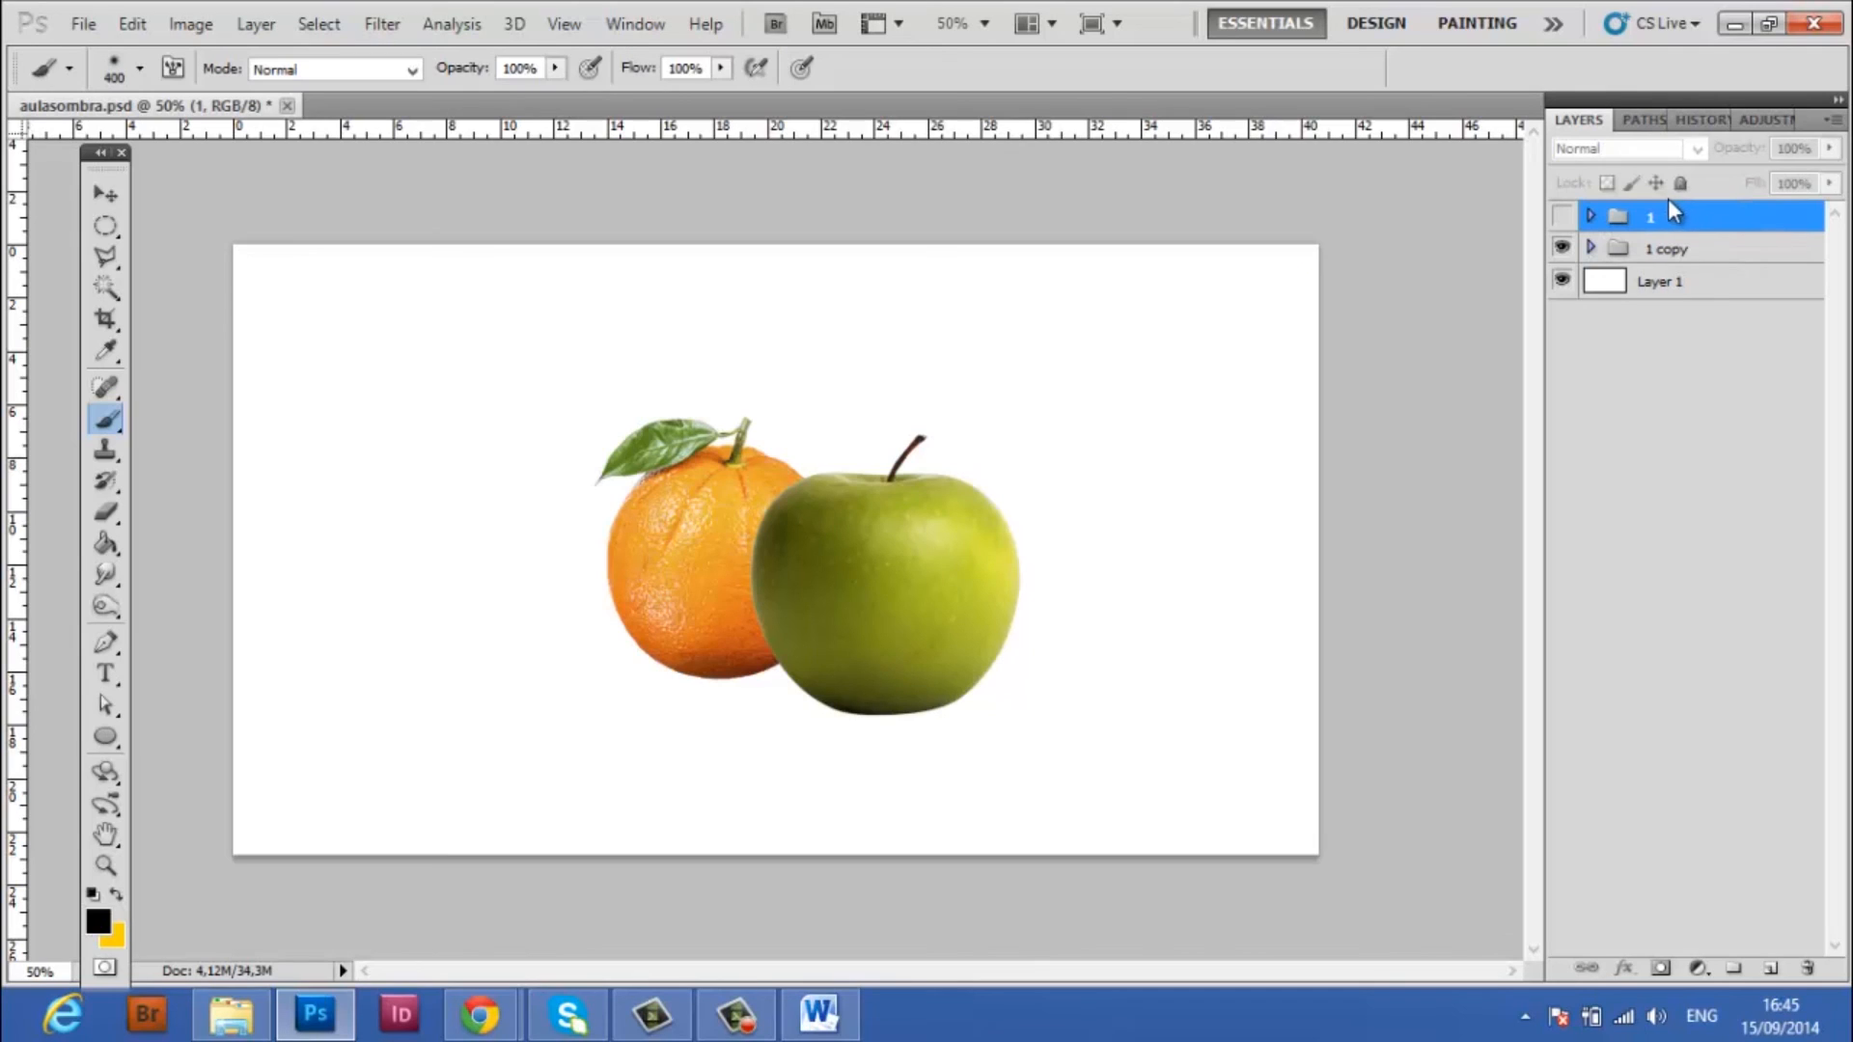
Toggle group 1 to compare the fruits with and without shadows, and hide 1 copy so only group 1 shows the fruits
click(1563, 217)
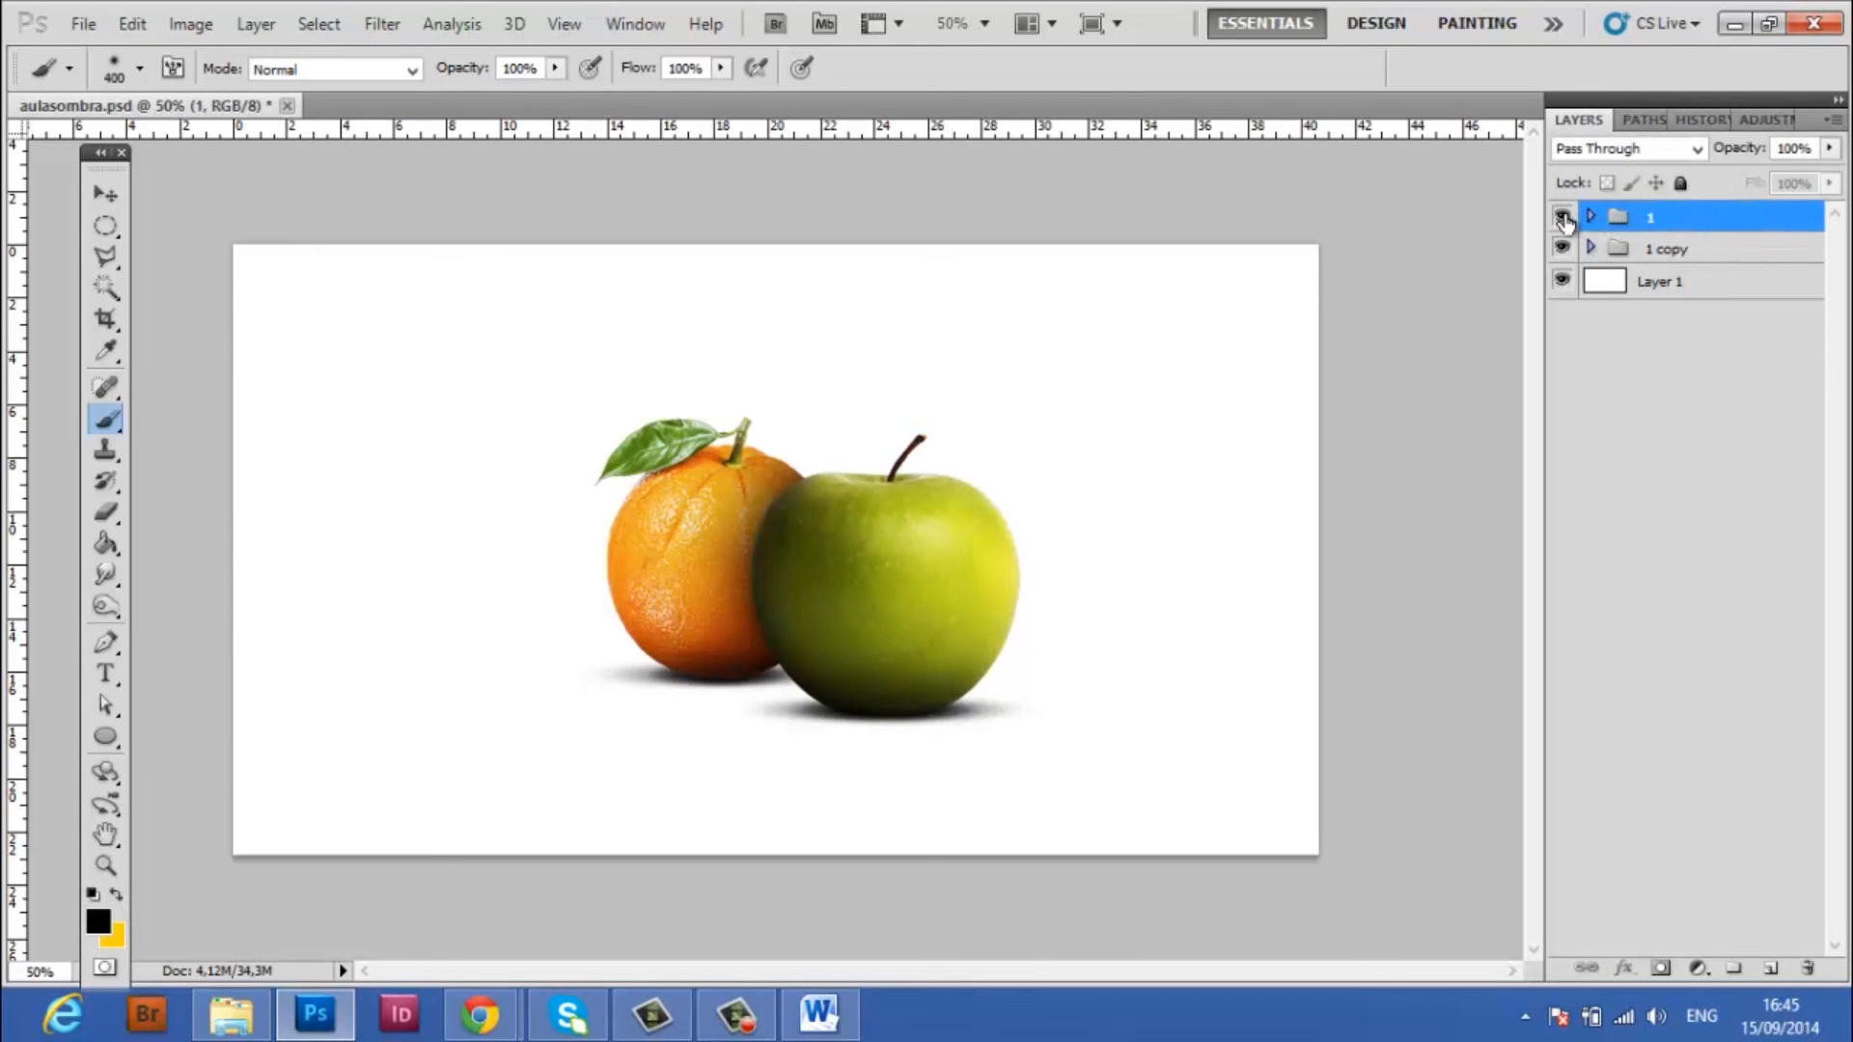
click(1564, 218)
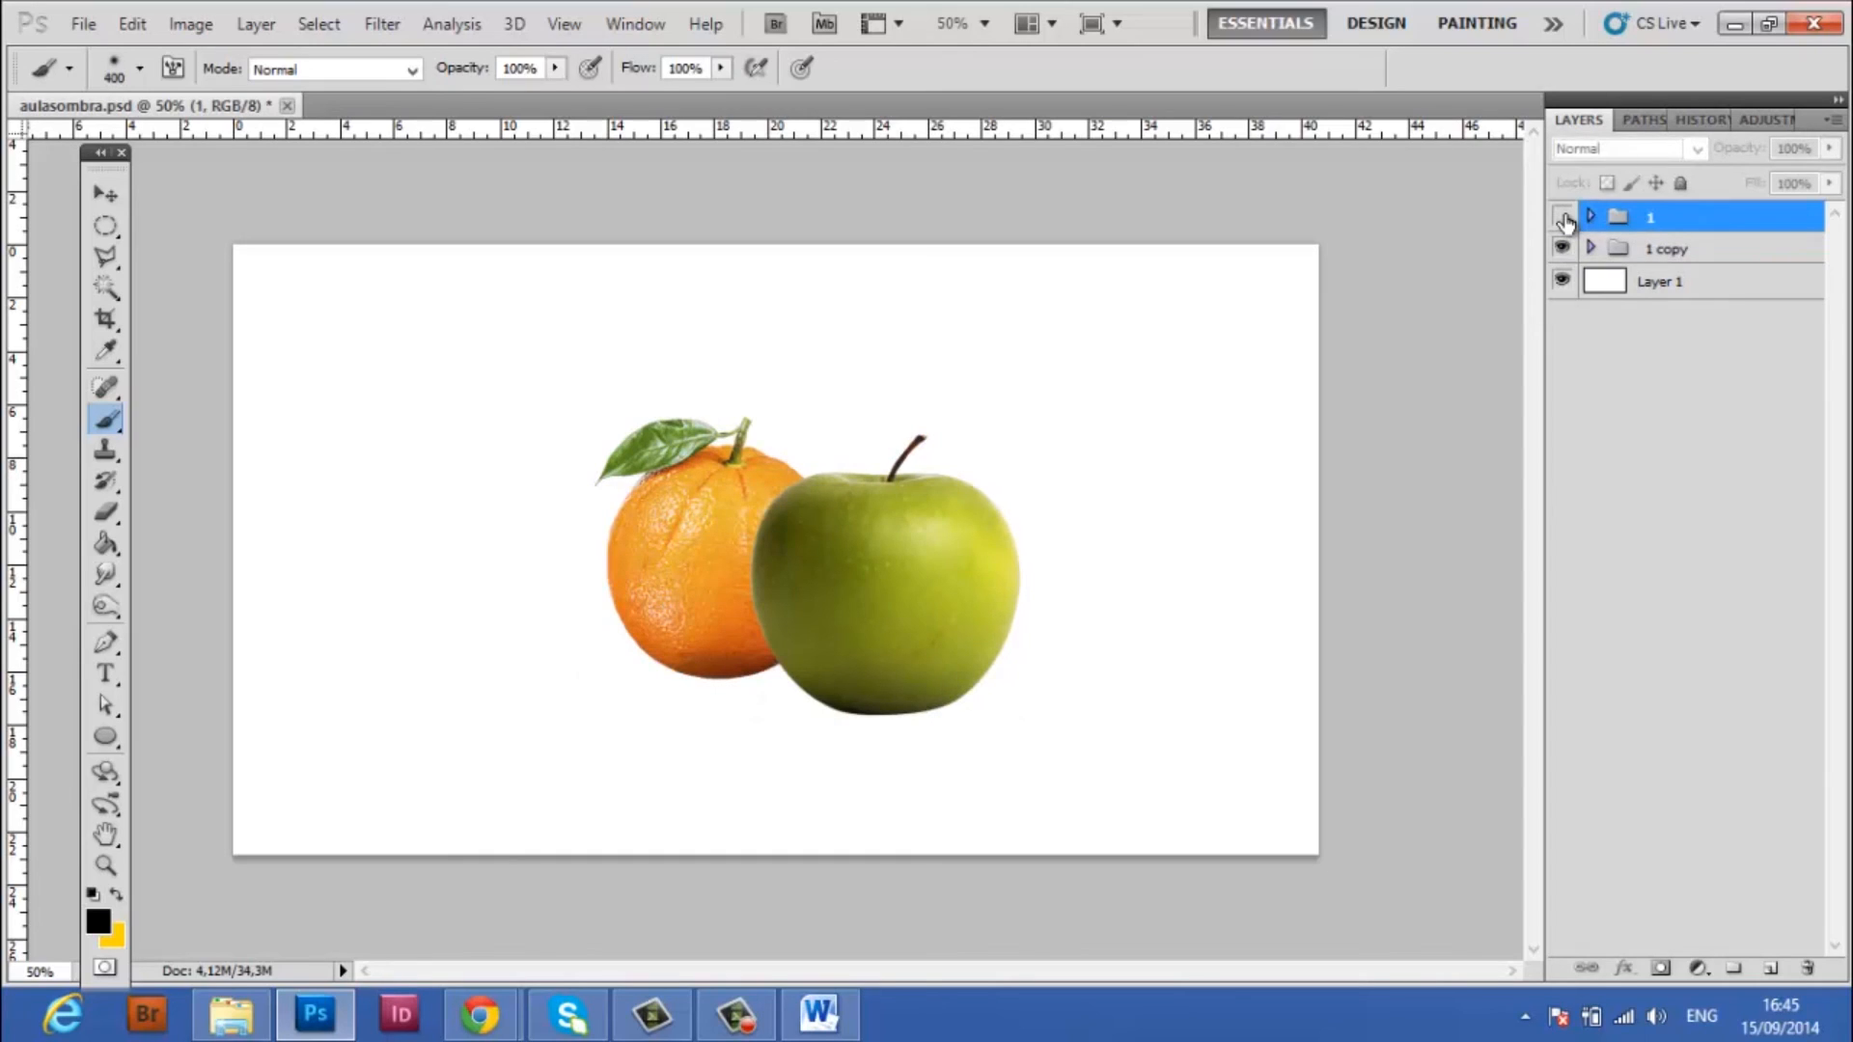
click(1563, 249)
click(1562, 217)
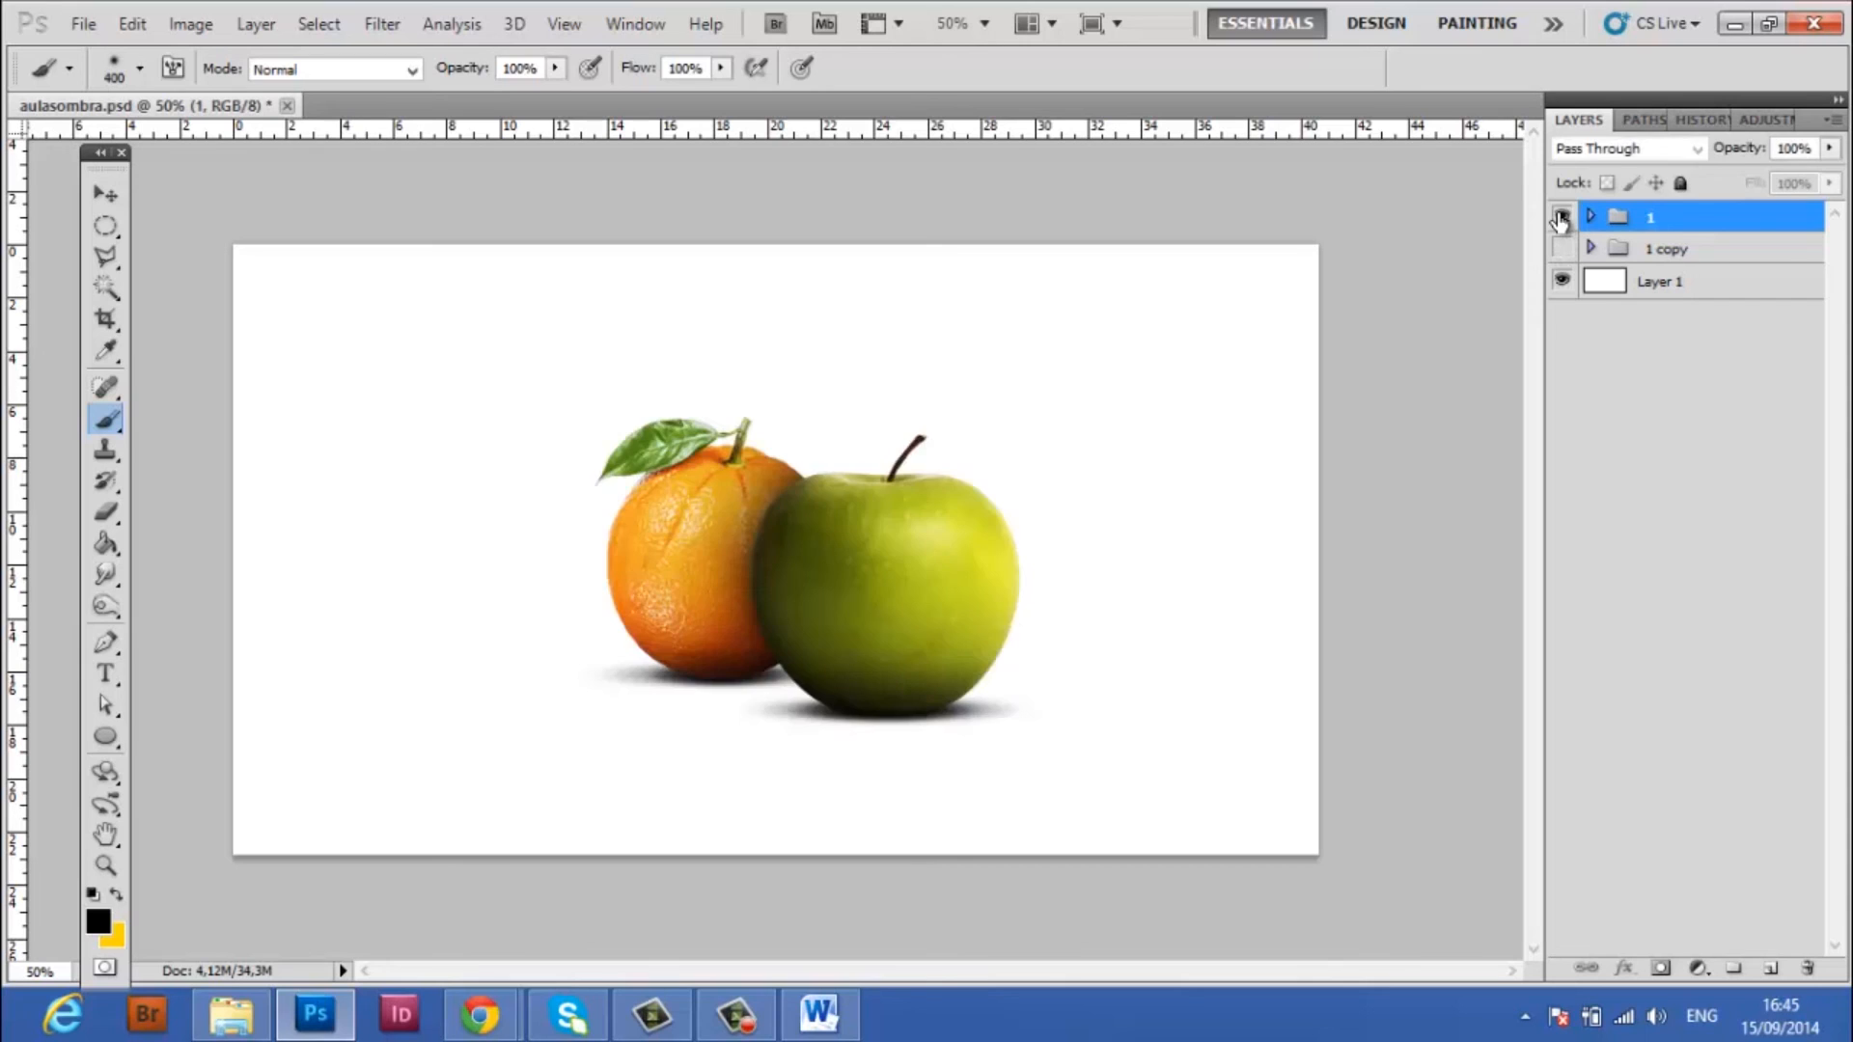